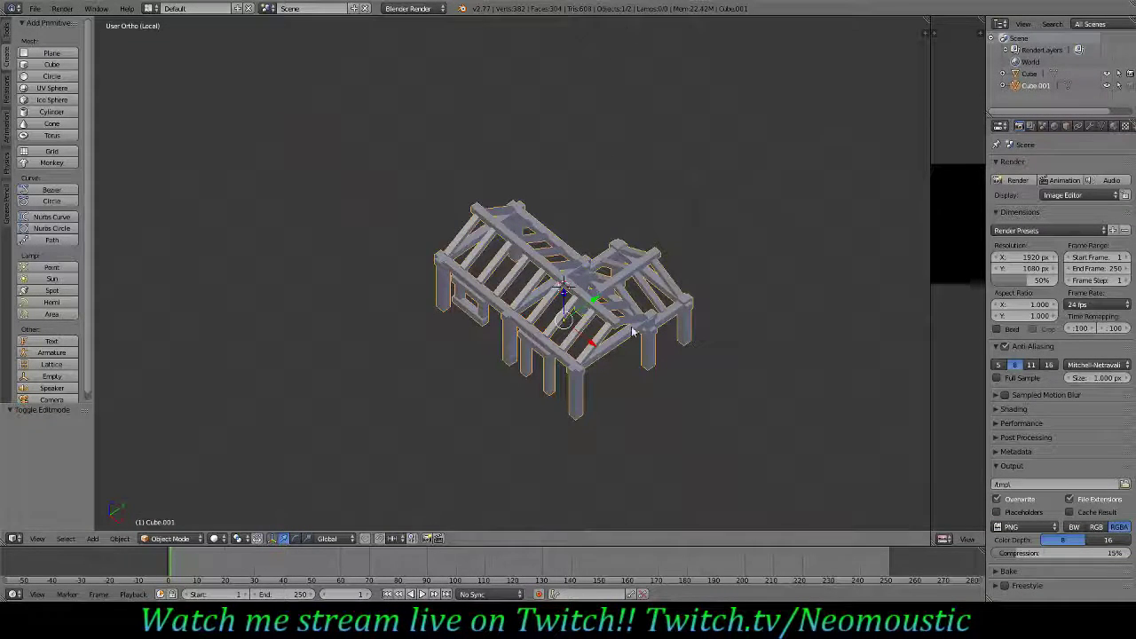
- Examine the timber house frame from the front and from angled viewpoints
middle_click_drag(632, 331, 512, 352)
scroll(511, 355, "up", 4)
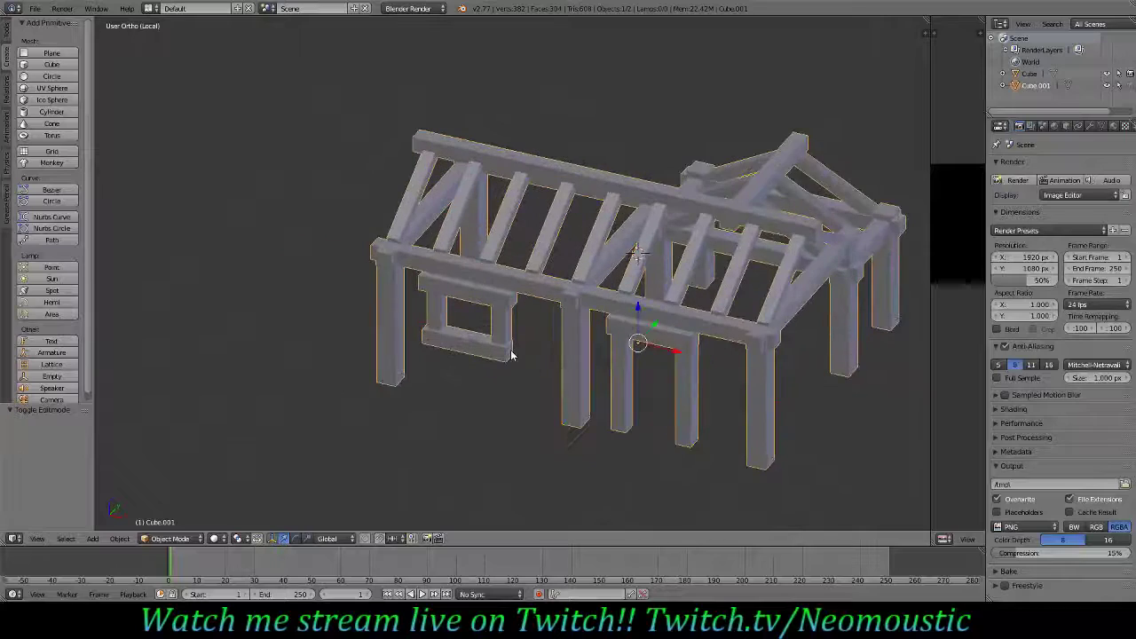
key("KP_3")
key("KP_1")
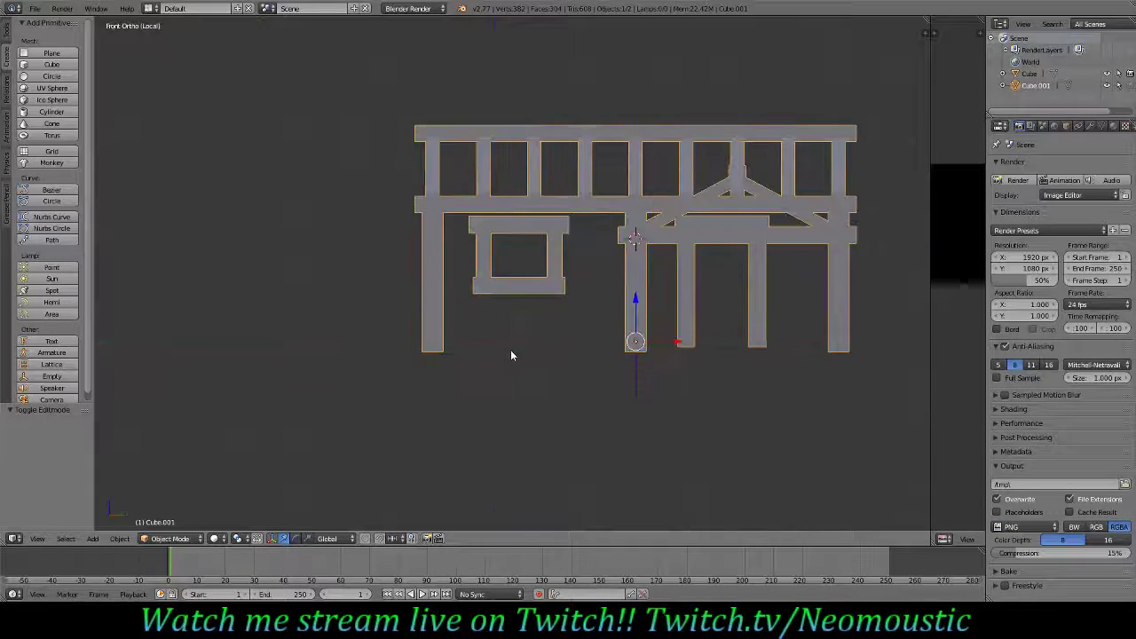
key("ctrl+KP_6")
key("ctrl+KP_6")
key("ctrl+KP_6")
key("ctrl+KP_6")
key("ctrl+KP_6")
key("ctrl+KP_6")
key("ctrl+KP_6")
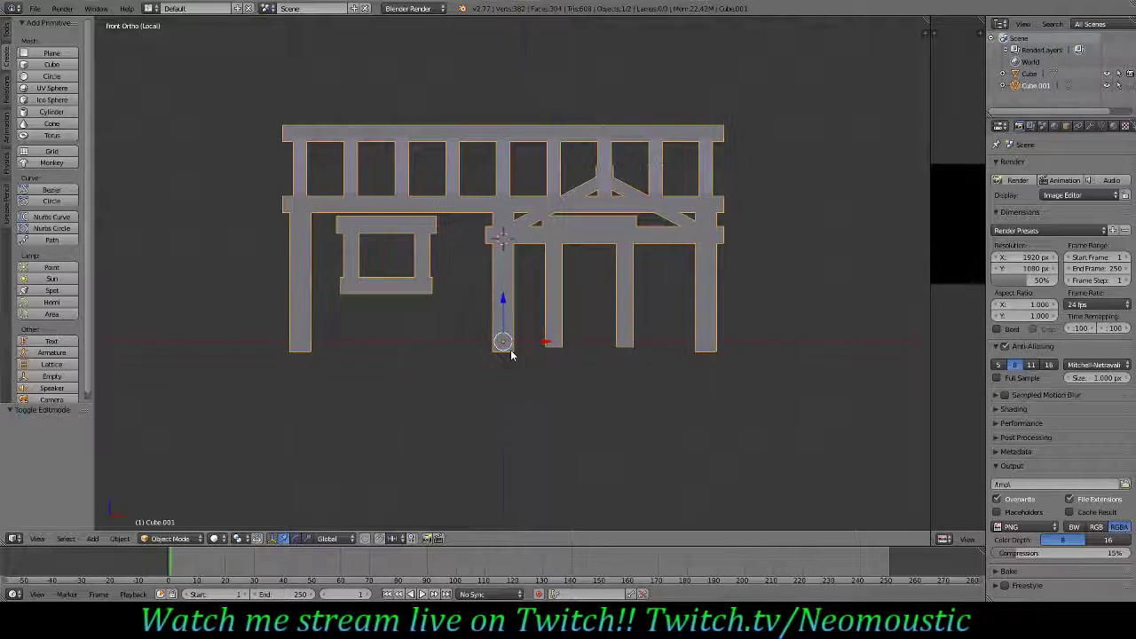
middle_click_drag(505, 346, 459, 373)
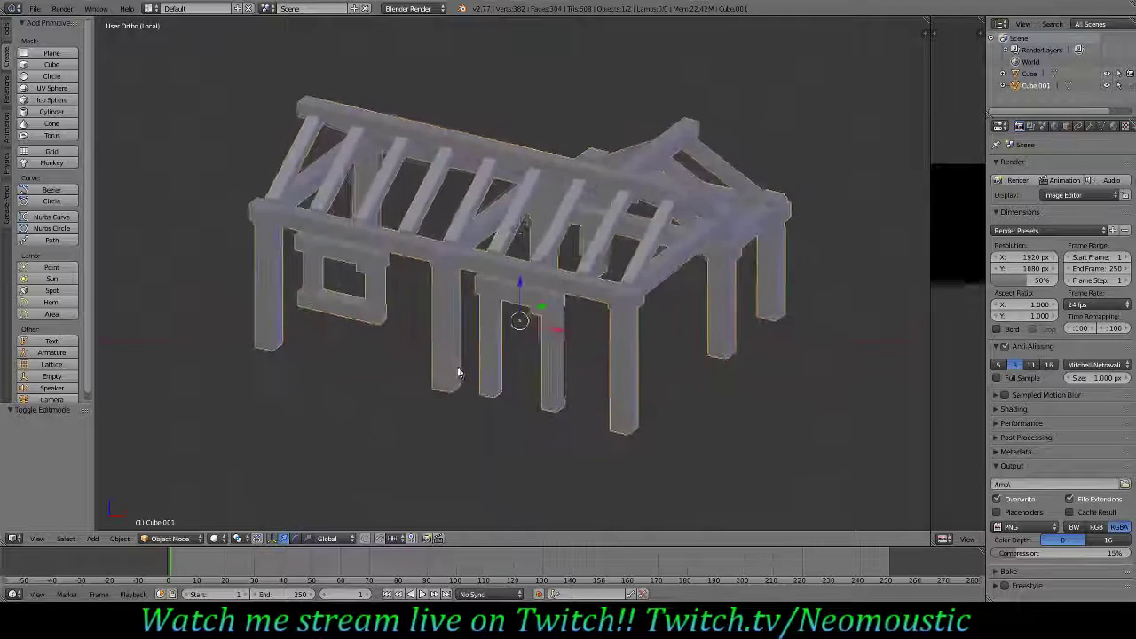
middle_click_drag(363, 319, 389, 313)
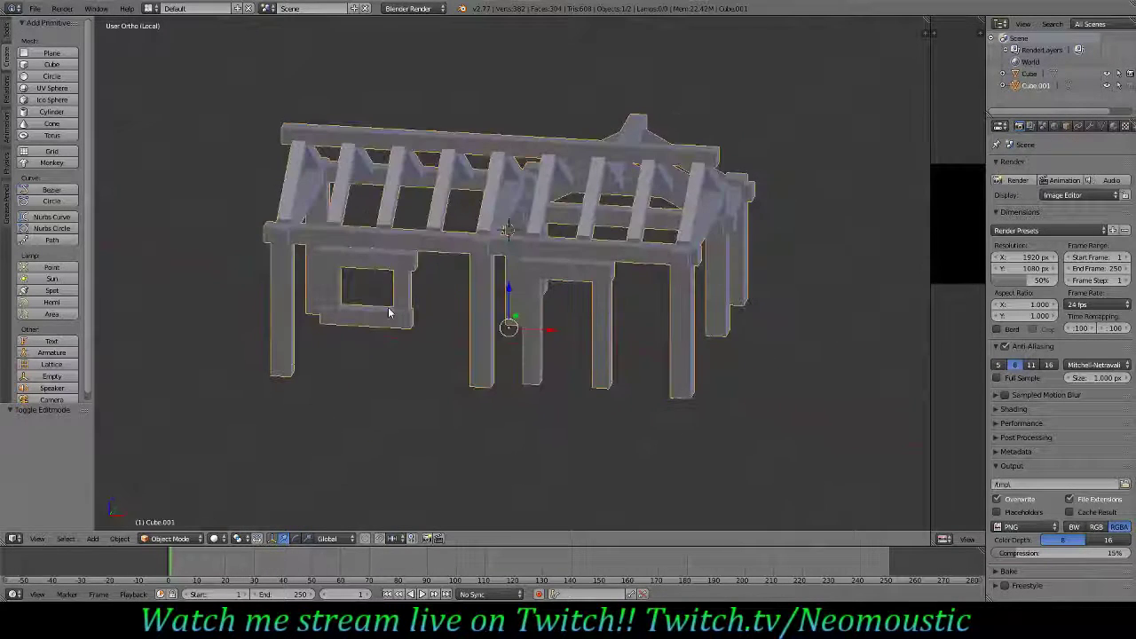
- Select the whole window frame in the front wall and lower it by 0.1 along the Z axis
key("KP_3")
key("KP_1")
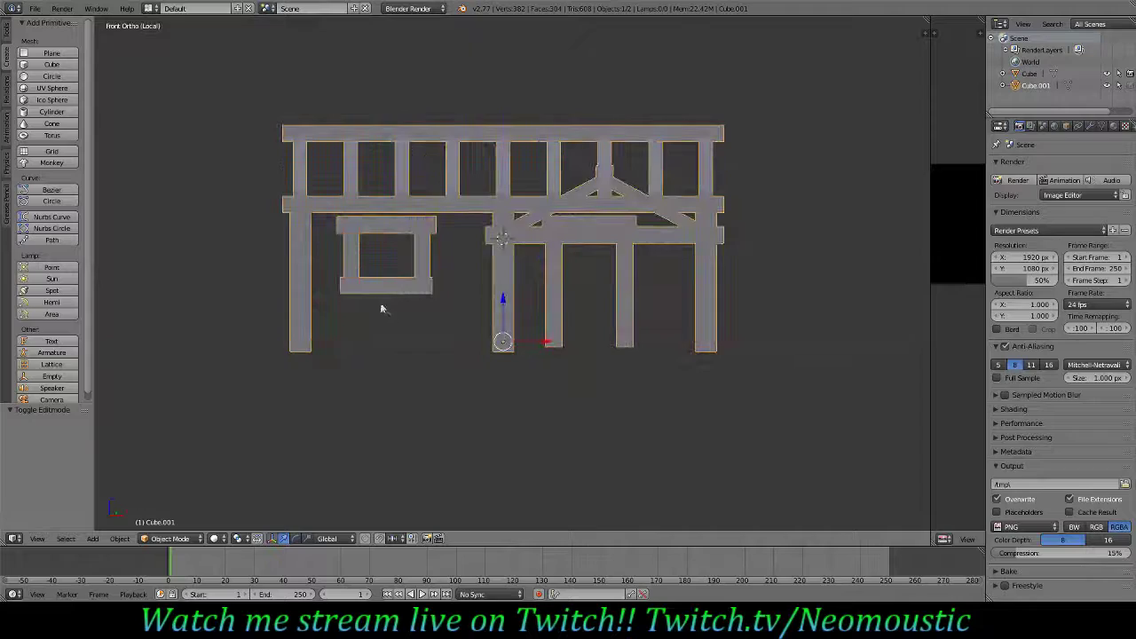
scroll(380, 308, "up", 2)
key("Tab")
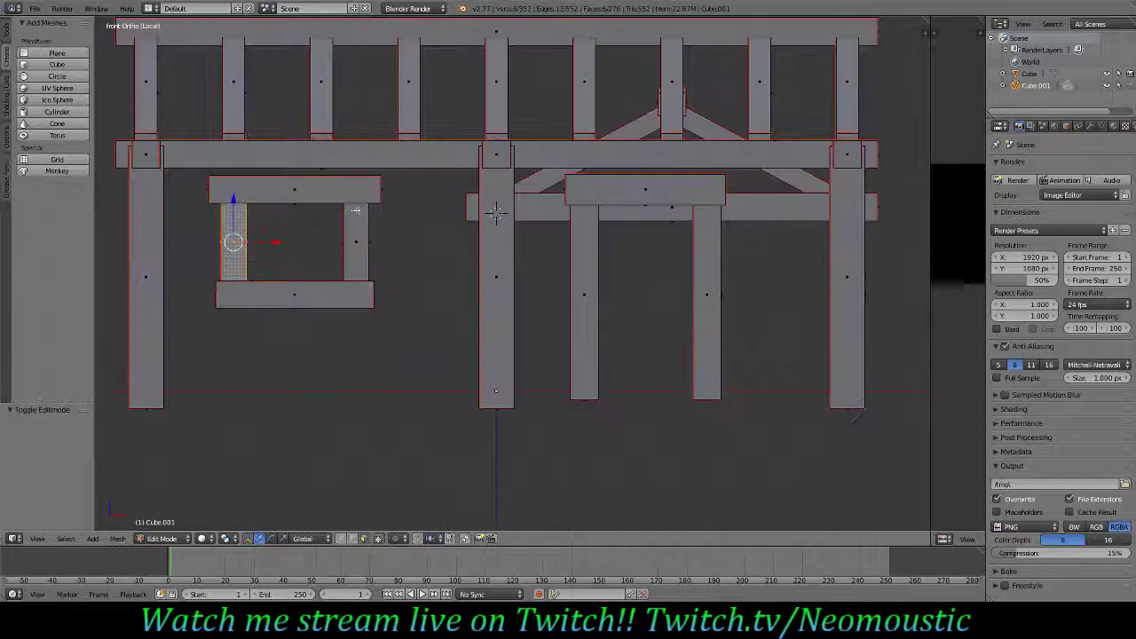
key("z")
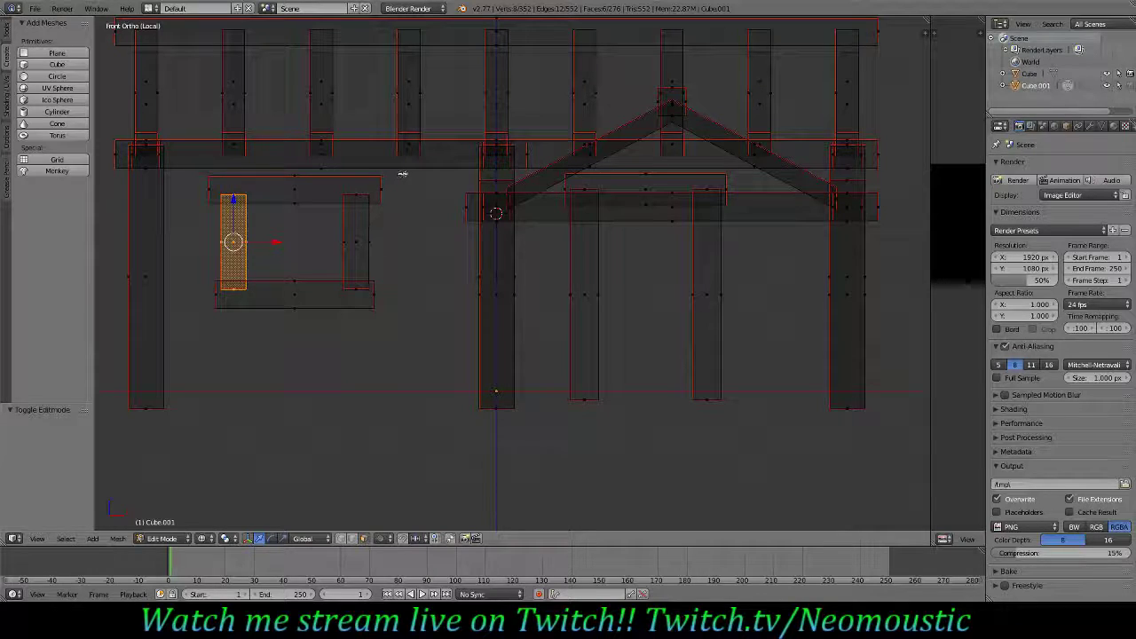
key("b")
left_click_drag(404, 174, 200, 372)
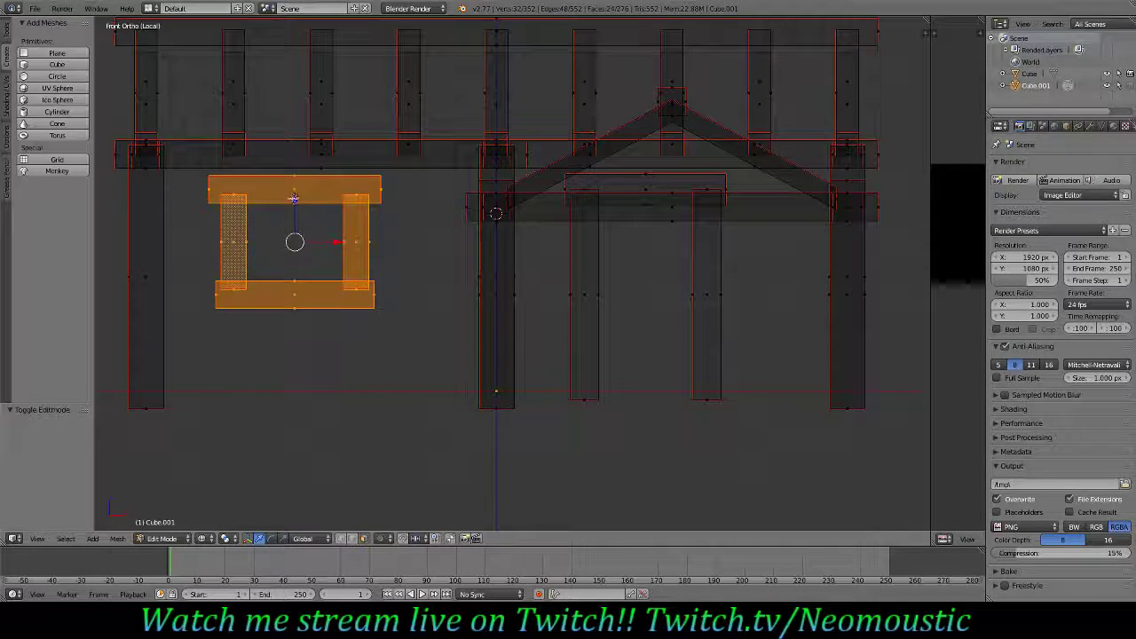
left_click_drag(294, 197, 294, 215)
key("z")
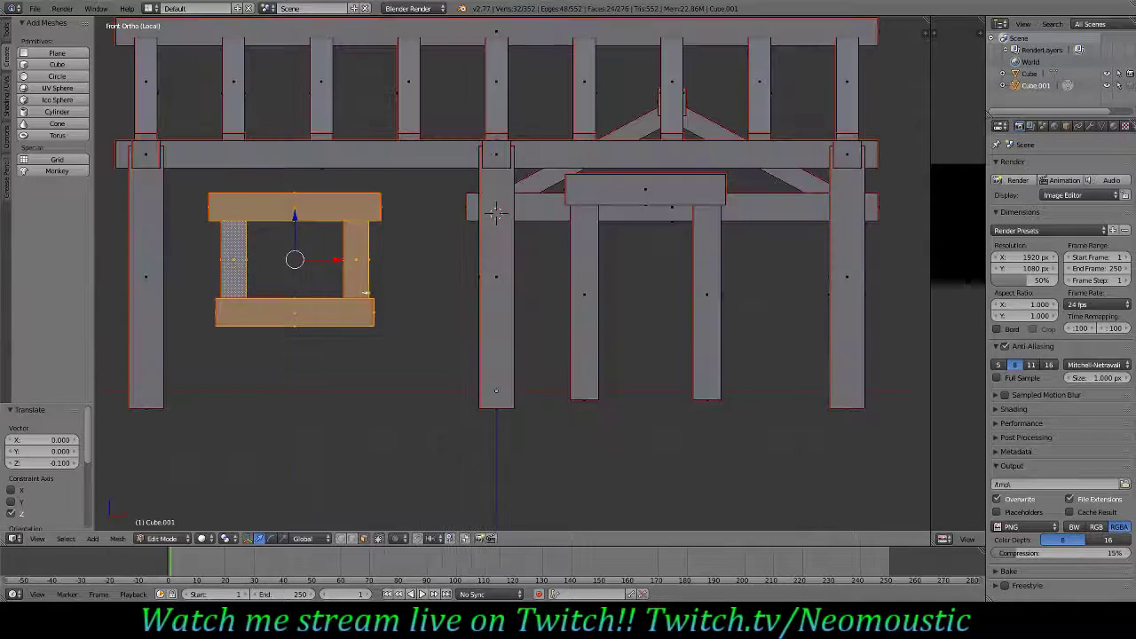
middle_click_drag(496, 211, 517, 204)
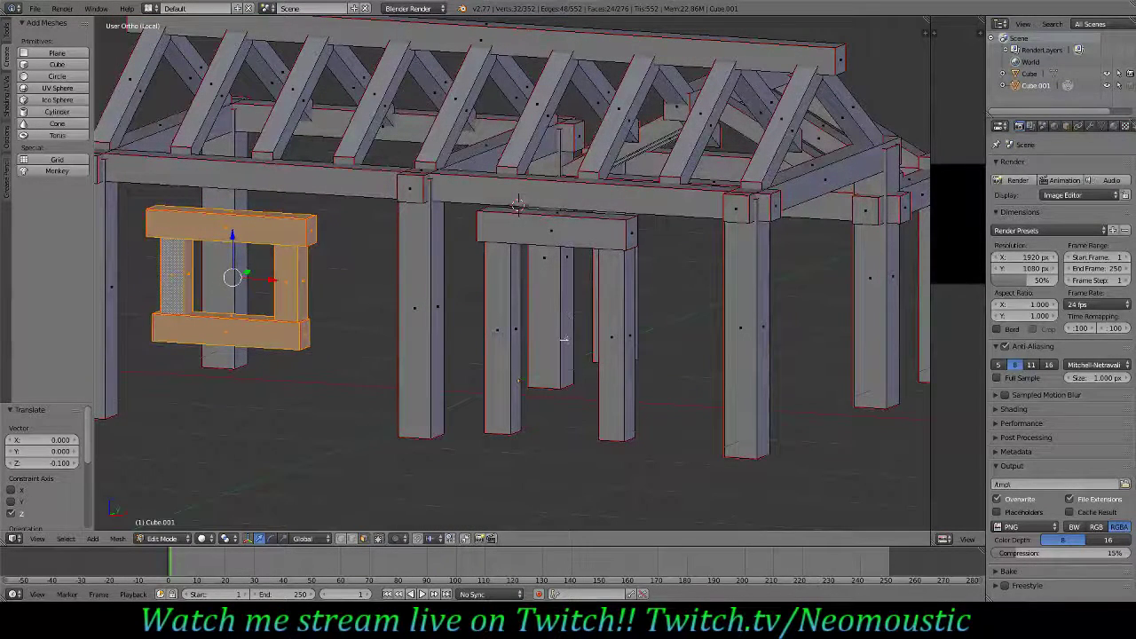
scroll(430, 301, "down", 2)
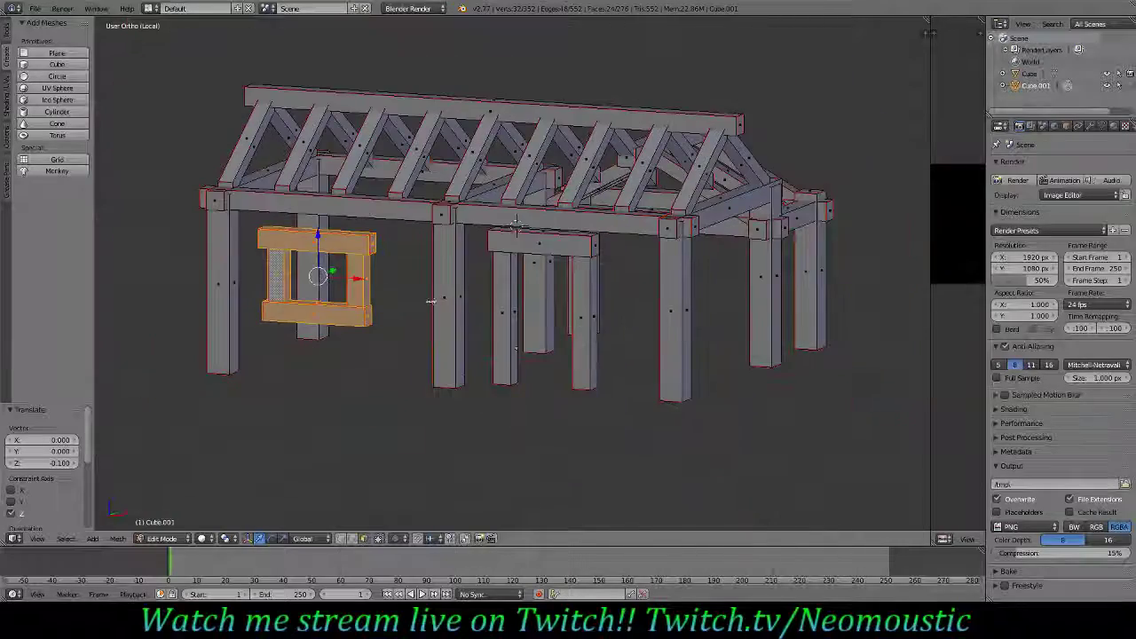
mouse_move(600, 305)
middle_mouse_down()
mouse_move(402, 308)
mouse_move(582, 308)
middle_mouse_up()
key("Tab")
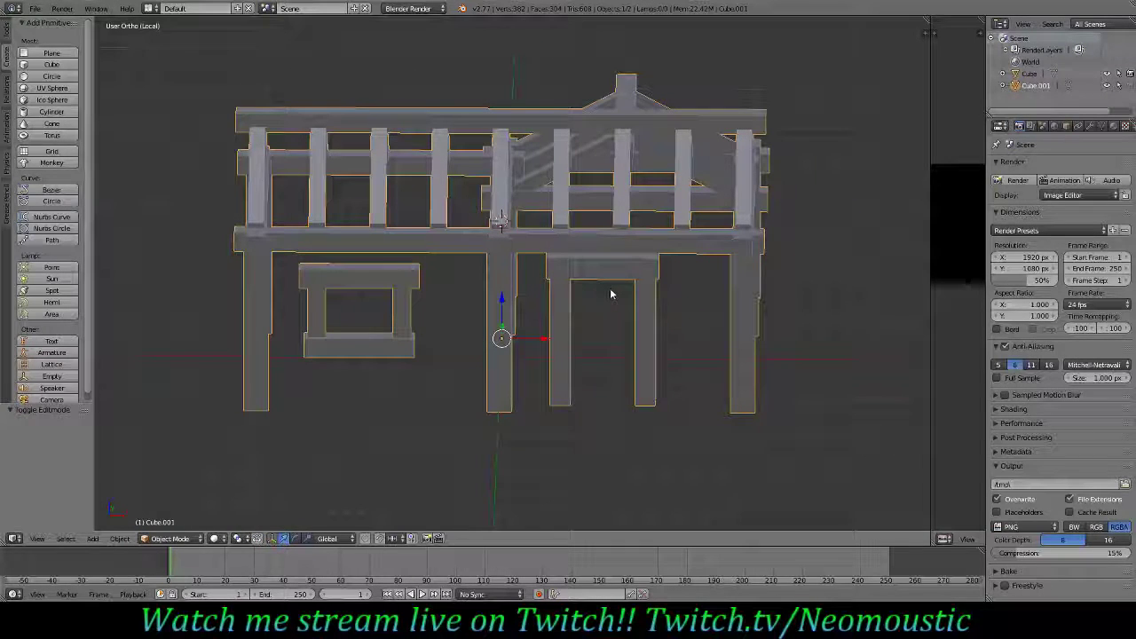
- Enlarge the UV editor area, then move the window frame's UVs onto the RtsHouse image and scale them by 3.1
middle_click_drag(685, 294, 764, 305)
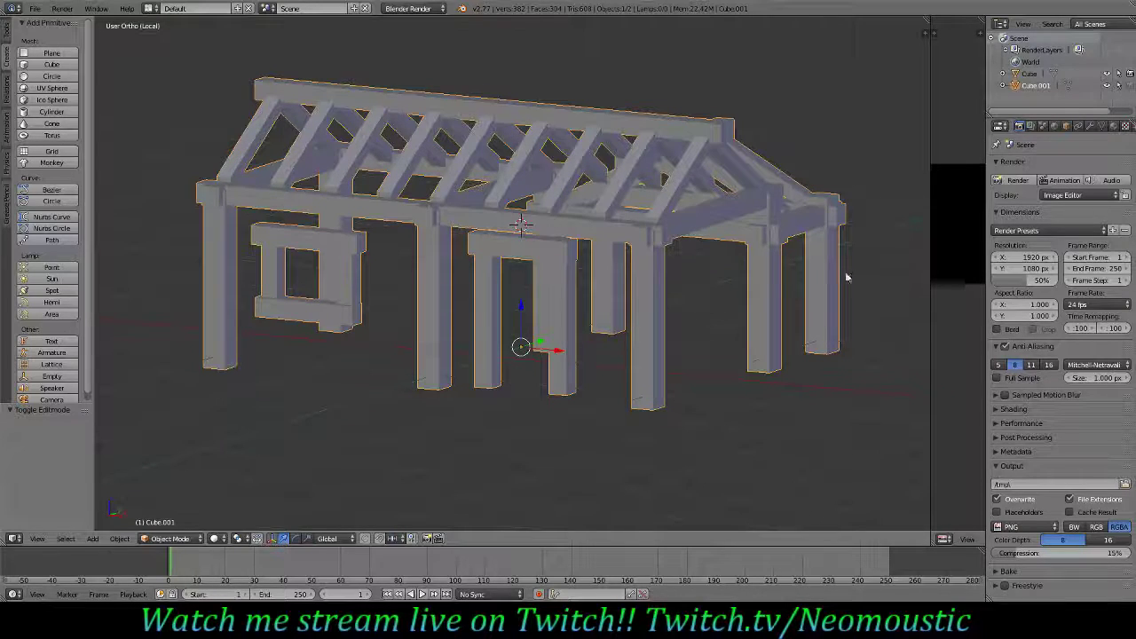
left_click_drag(931, 280, 539, 278)
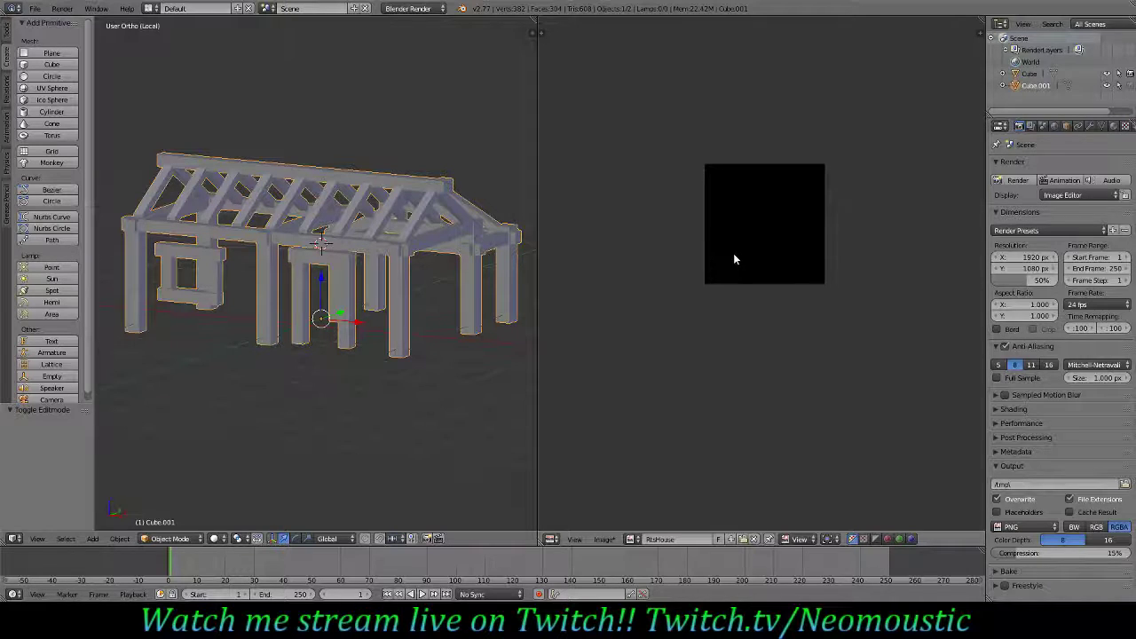
key("Tab")
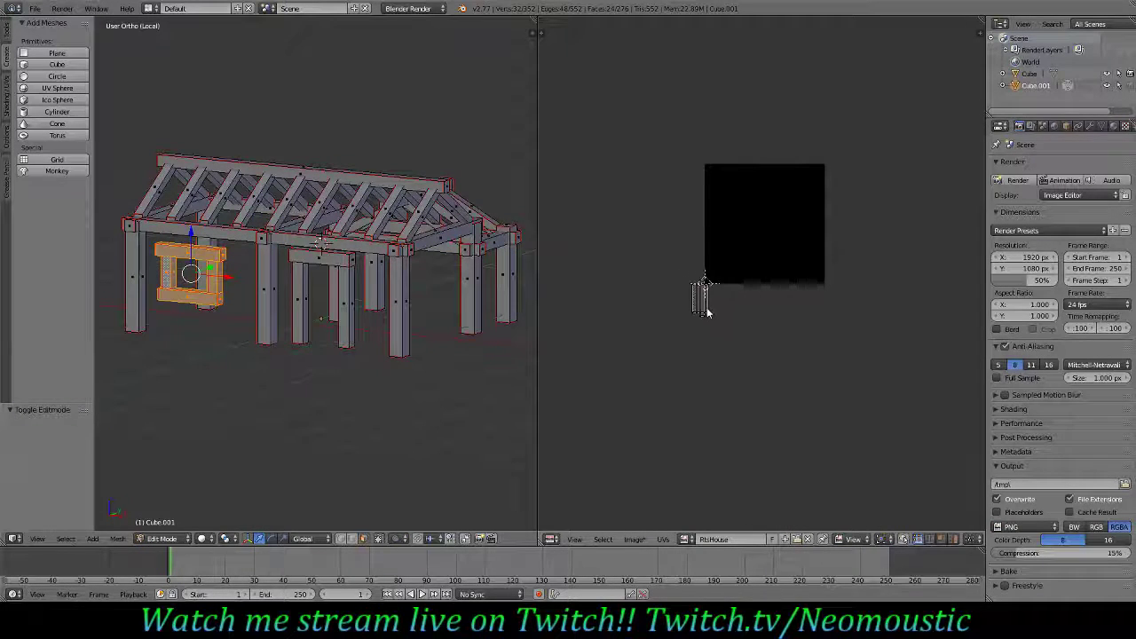
key("a")
key("g")
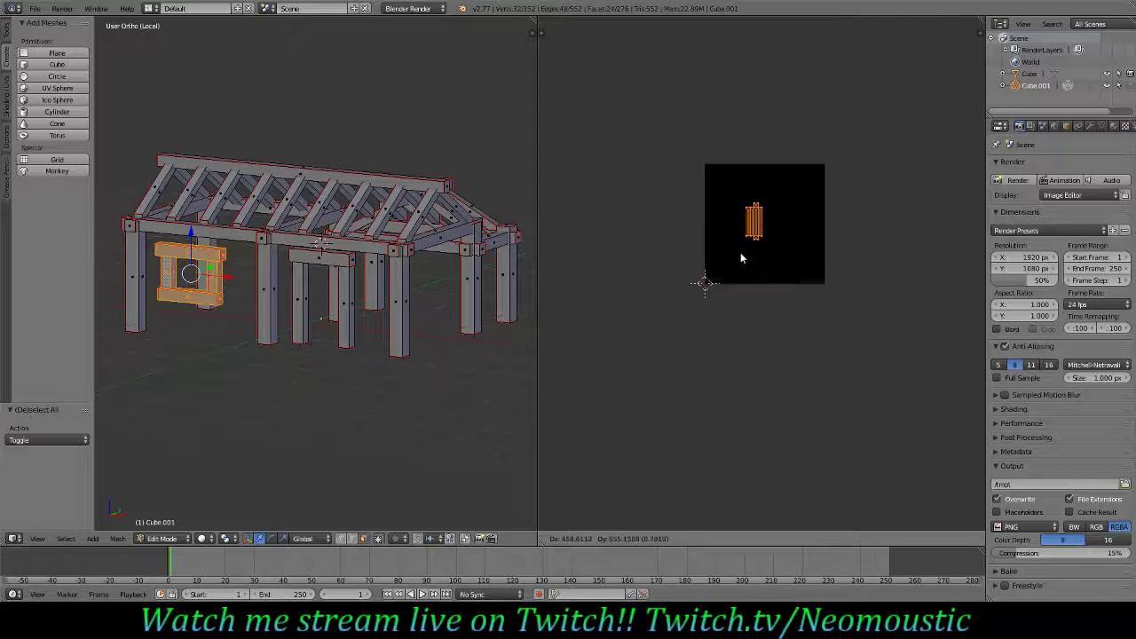
left_click(742, 259)
key("s")
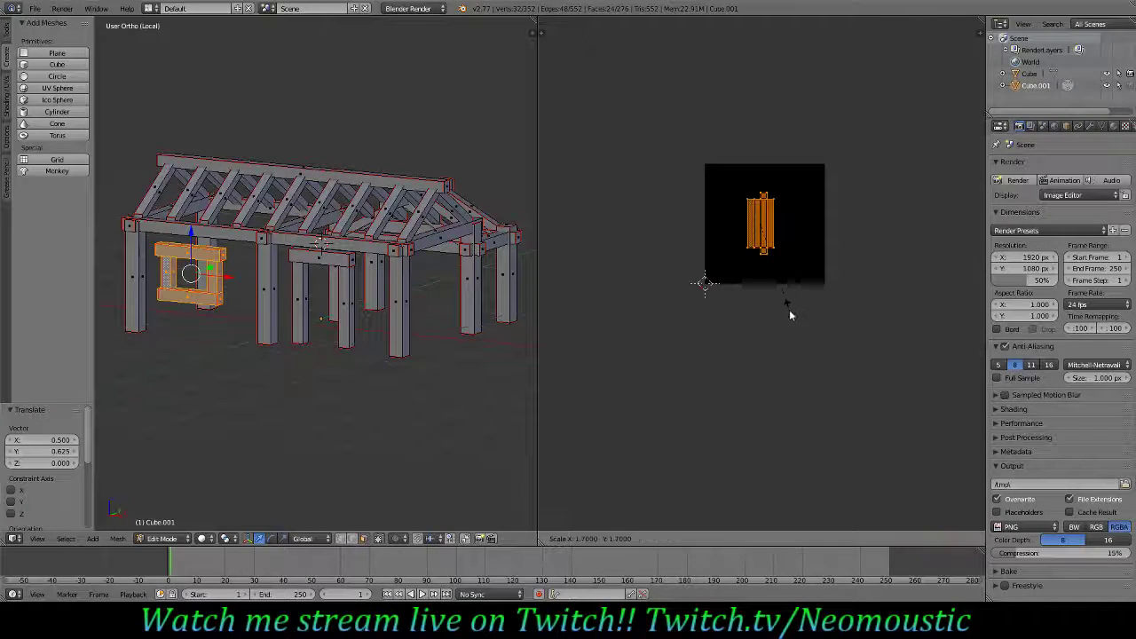
left_click(809, 382)
scroll(794, 338, "up", 3)
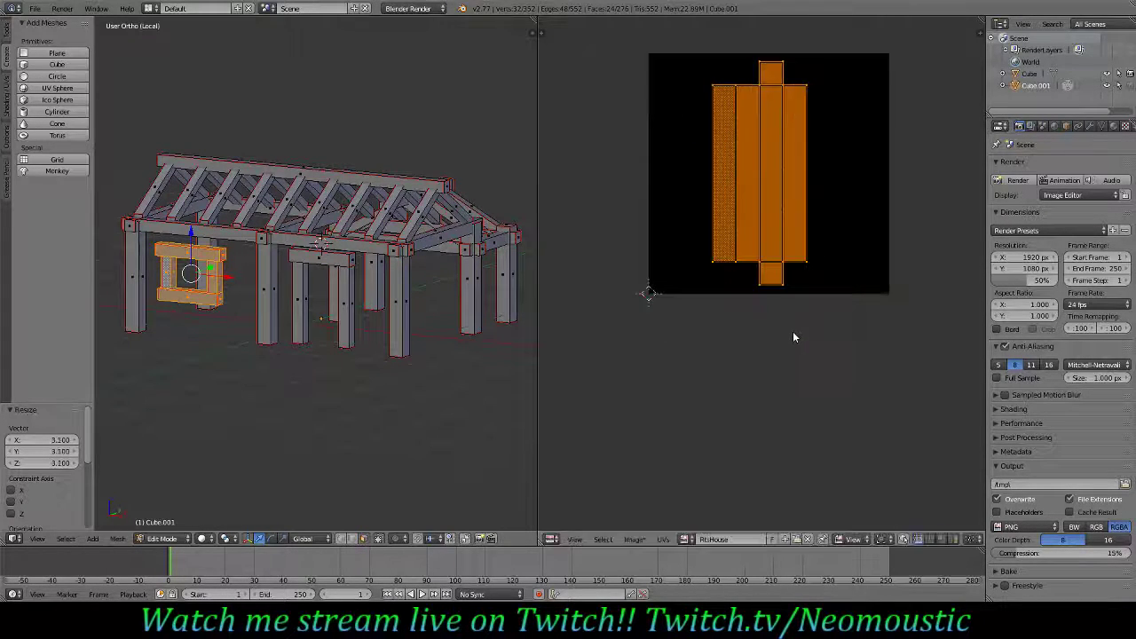
middle_click_drag(810, 161, 811, 250)
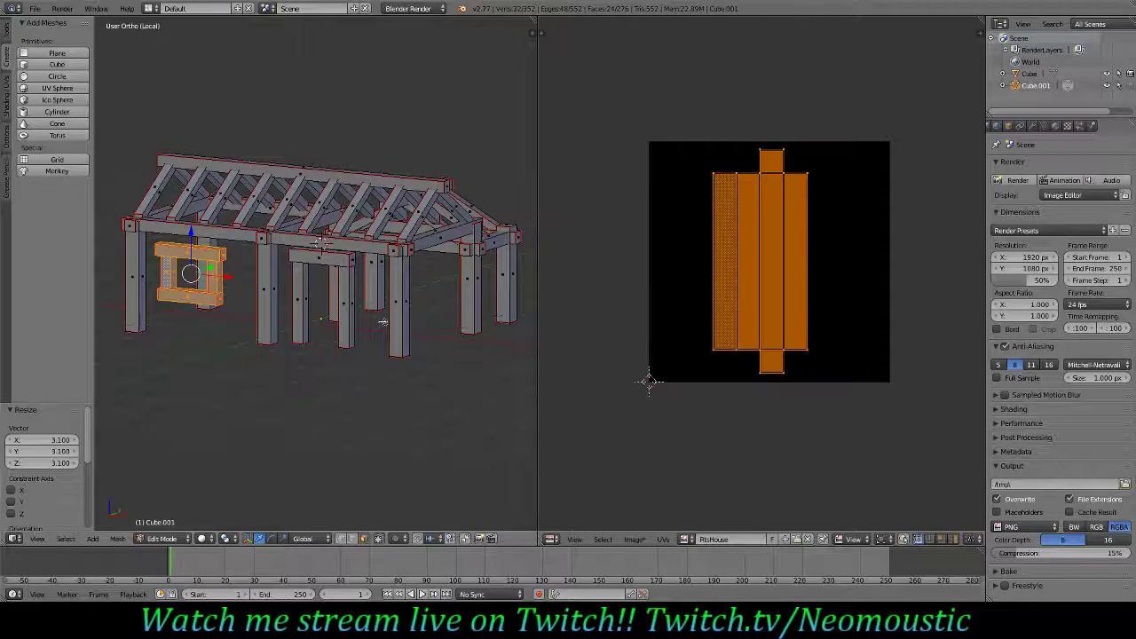
- Create a new world texture and a new material named Wood for the house frame
left_click(1068, 126)
left_click(1070, 257)
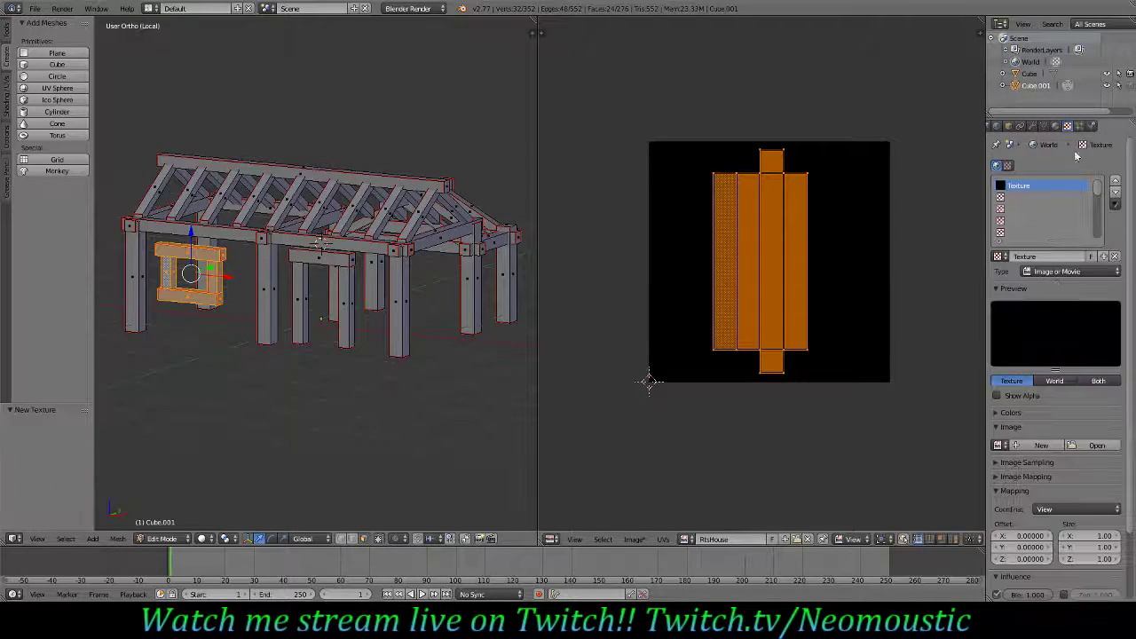
left_click(1056, 127)
left_click(1050, 219)
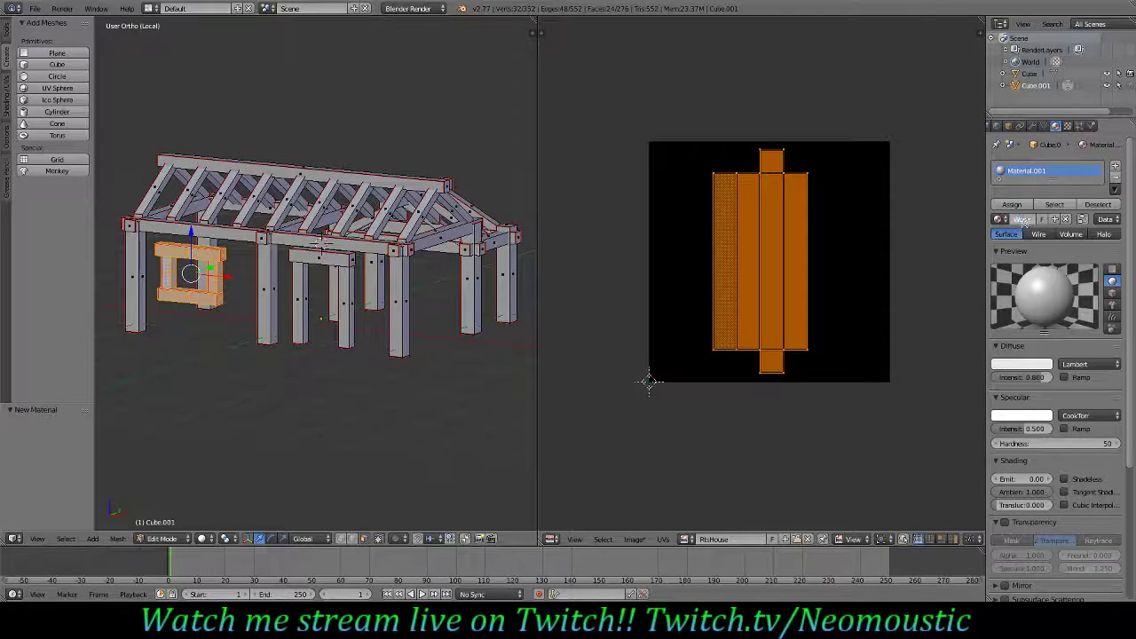
key("Return")
- Assign the existing texture named Texture to the Wood material's first texture slot
left_click(1068, 126)
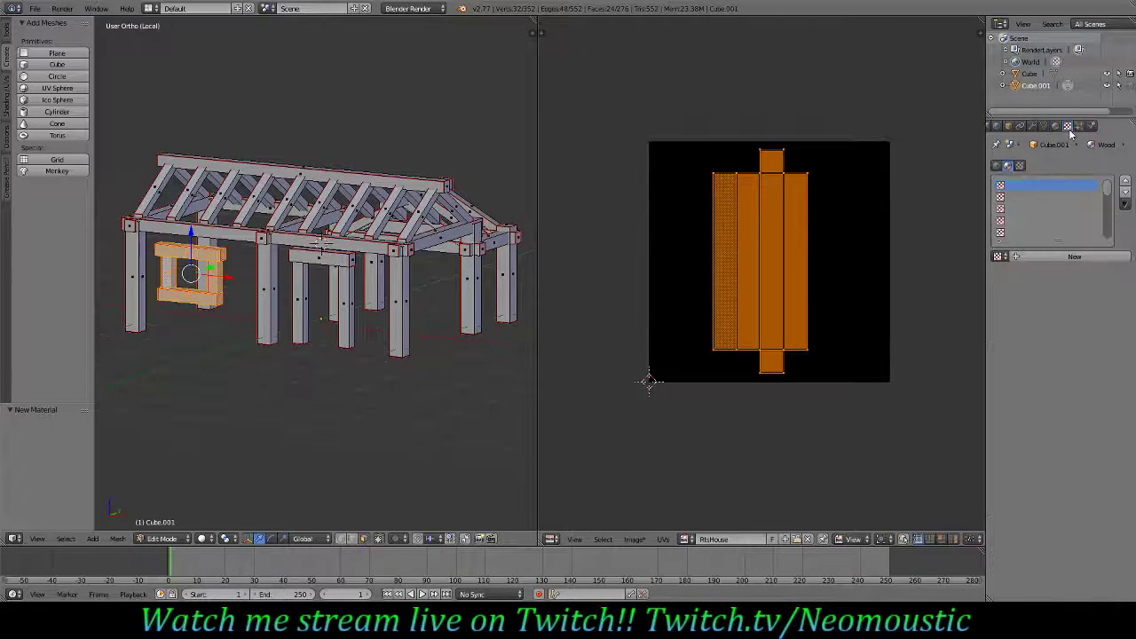
left_click(998, 256)
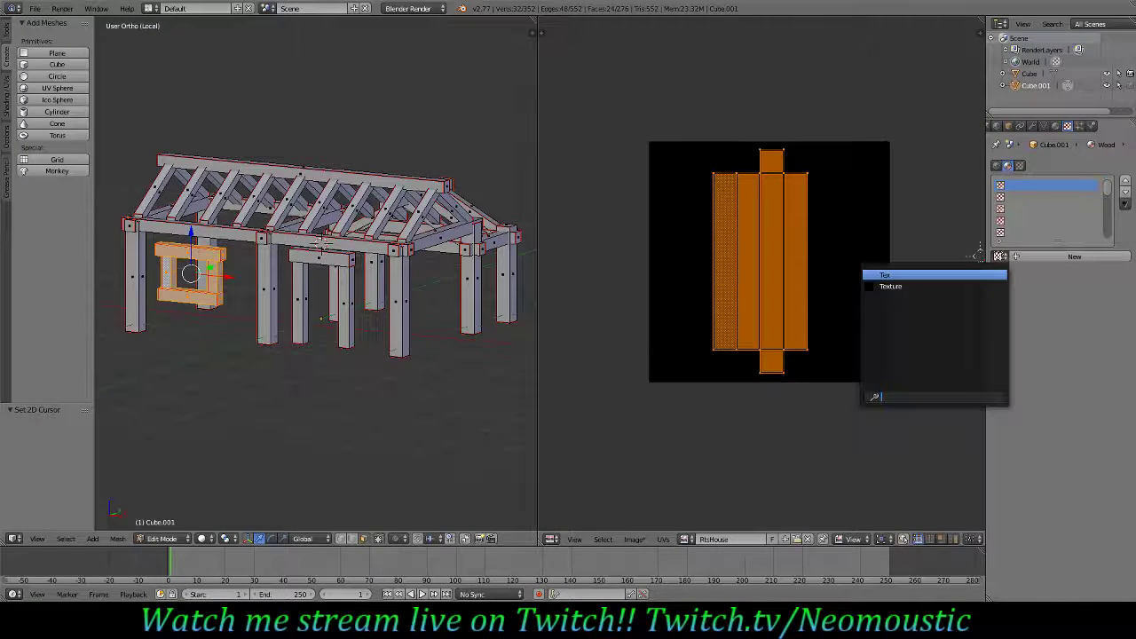
left_click(931, 286)
- Load WoodPlanks.png from the Desktop folder as the texture's image
left_click(1084, 446)
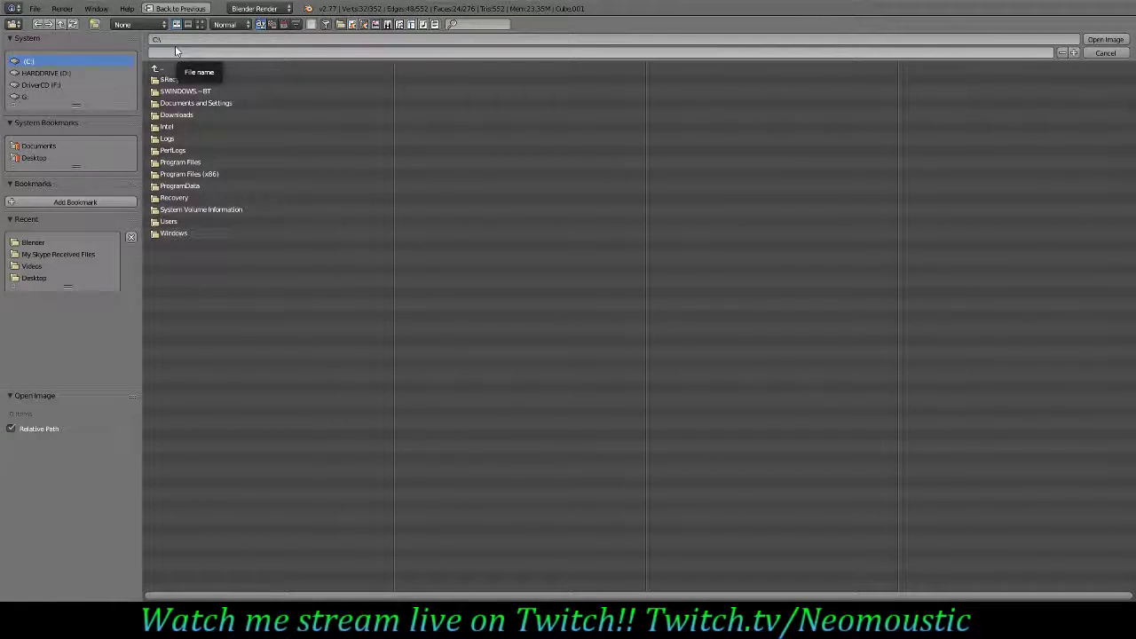
left_click(49, 157)
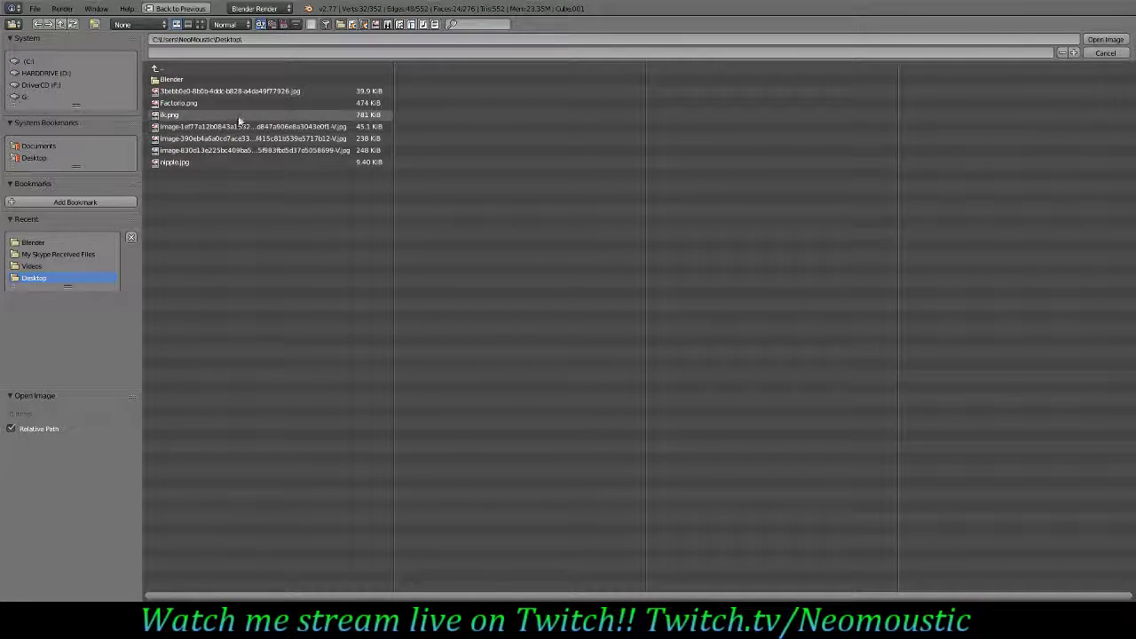
left_click(219, 79)
left_click(176, 71)
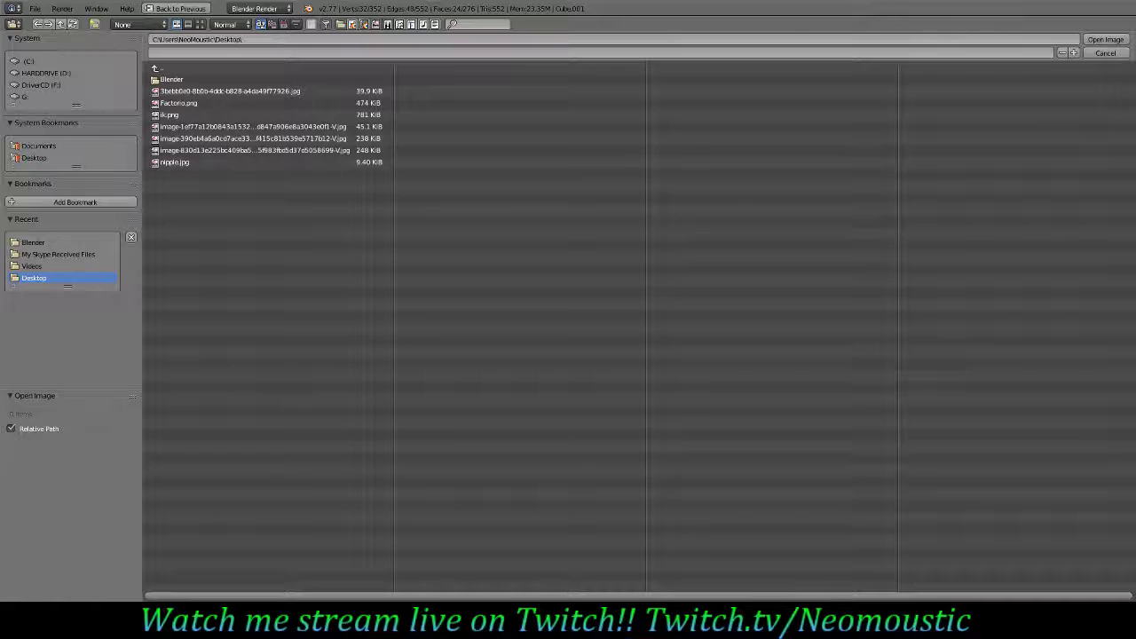
left_click(155, 69)
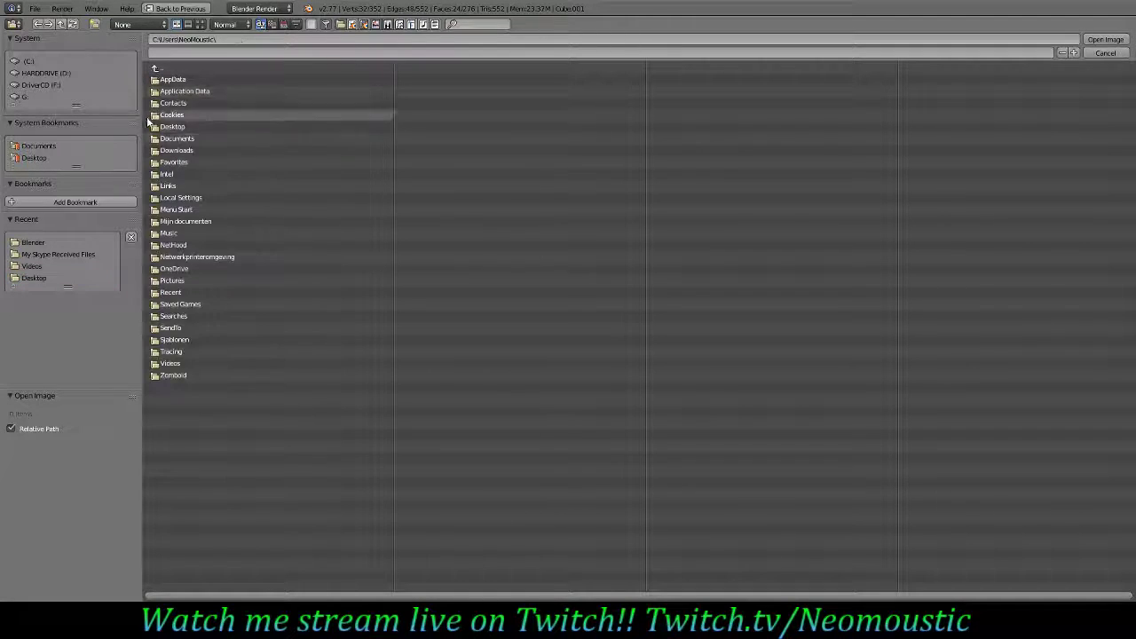
left_click(44, 157)
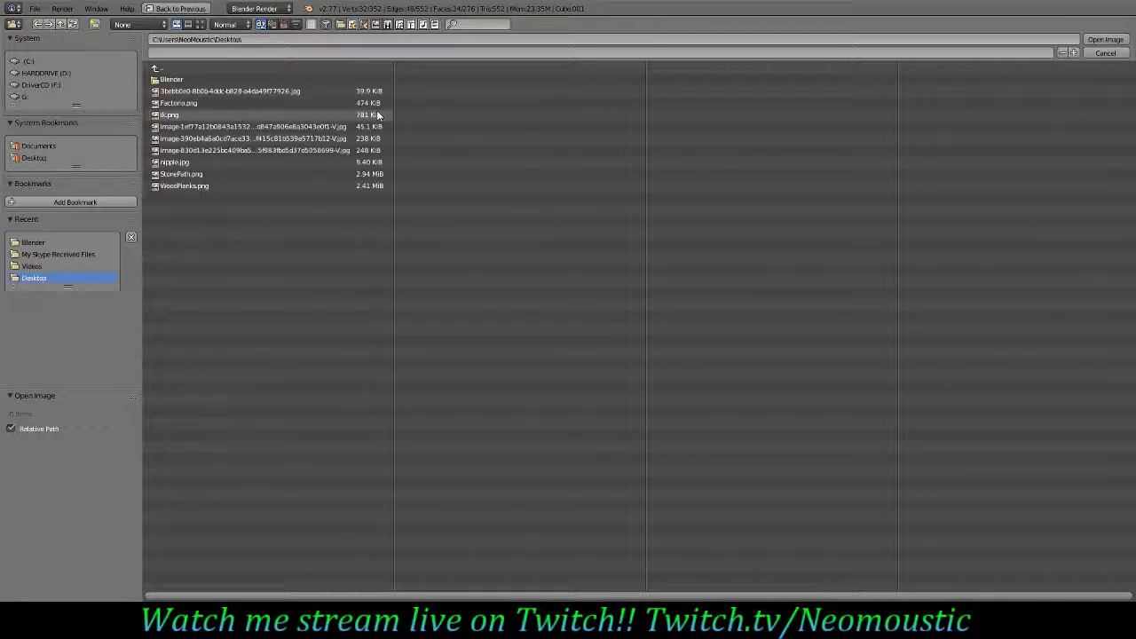
left_click(225, 185)
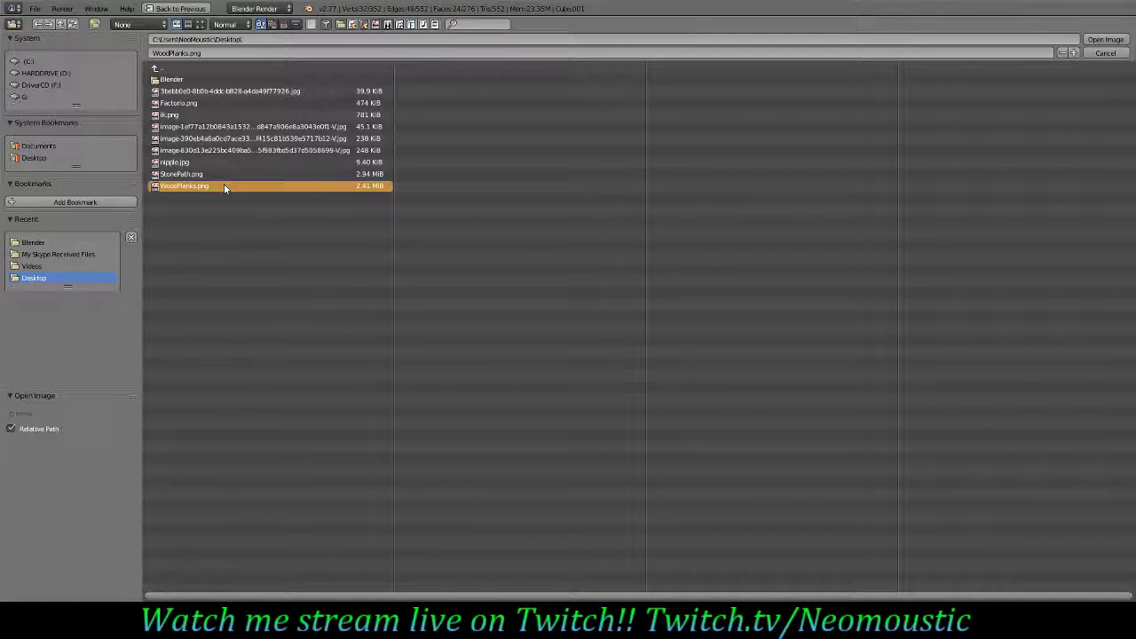
double_click(225, 184)
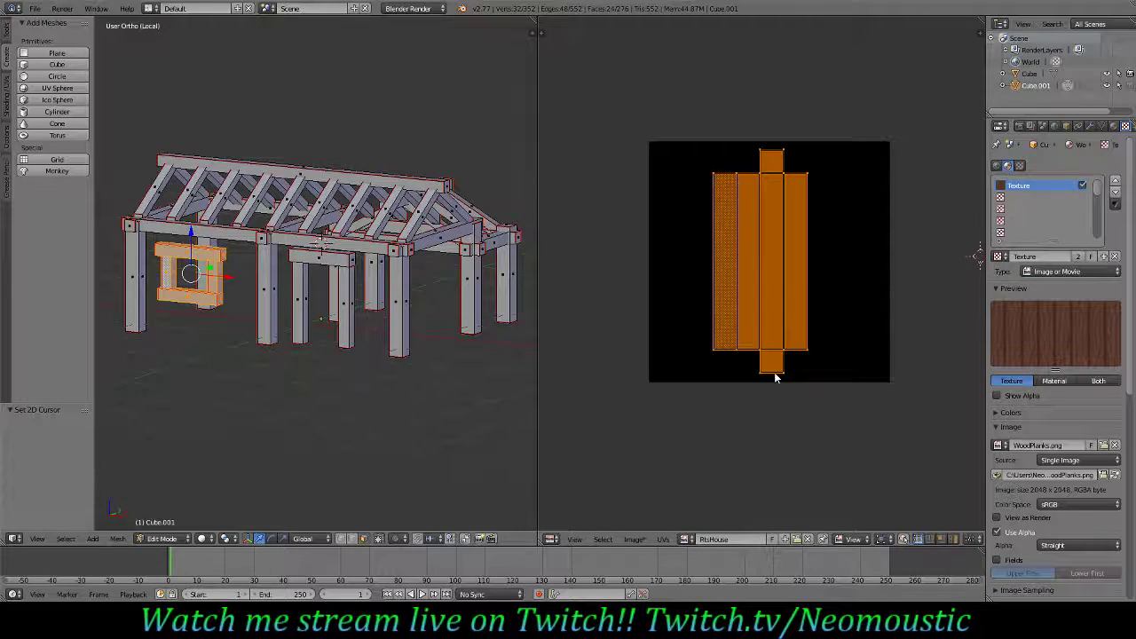
- Display WoodPlanks.png in the UV editor behind the window frame's UV layout
left_click(688, 539)
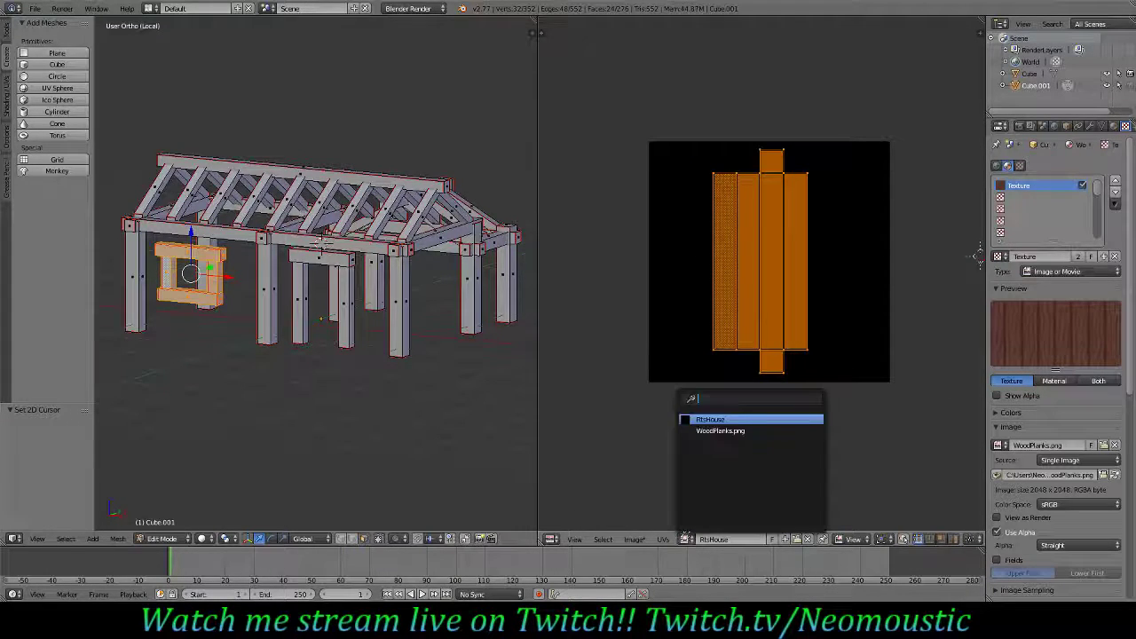
left_click(720, 431)
scroll(781, 289, "down", 4)
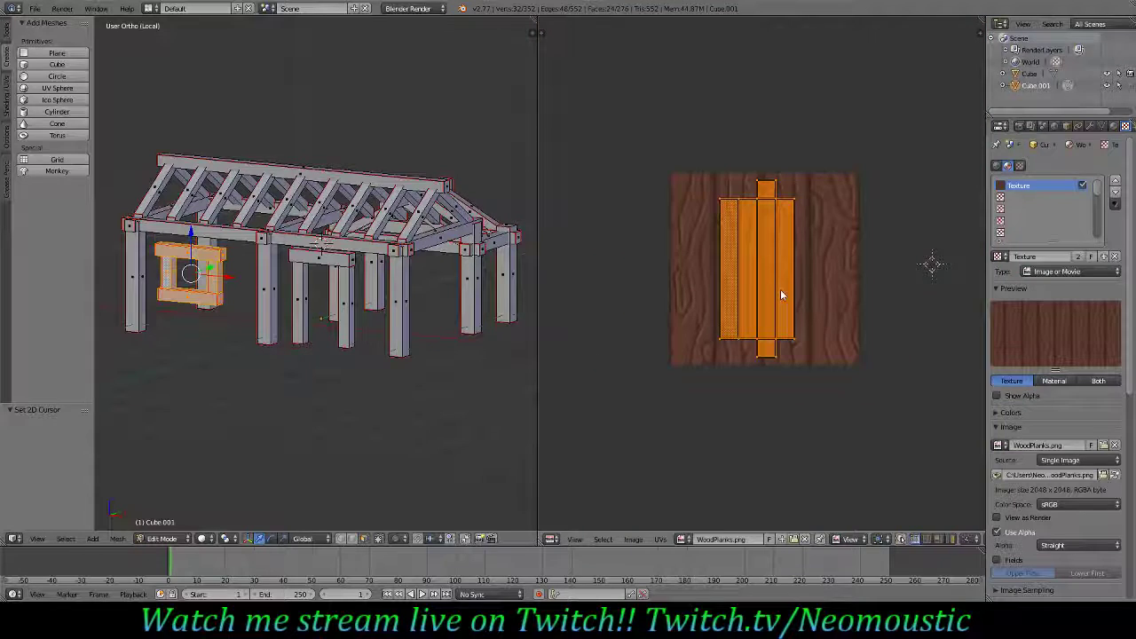
- Scale the window frame's UVs up by about 2.5 and hide them in the UV editor
key("s")
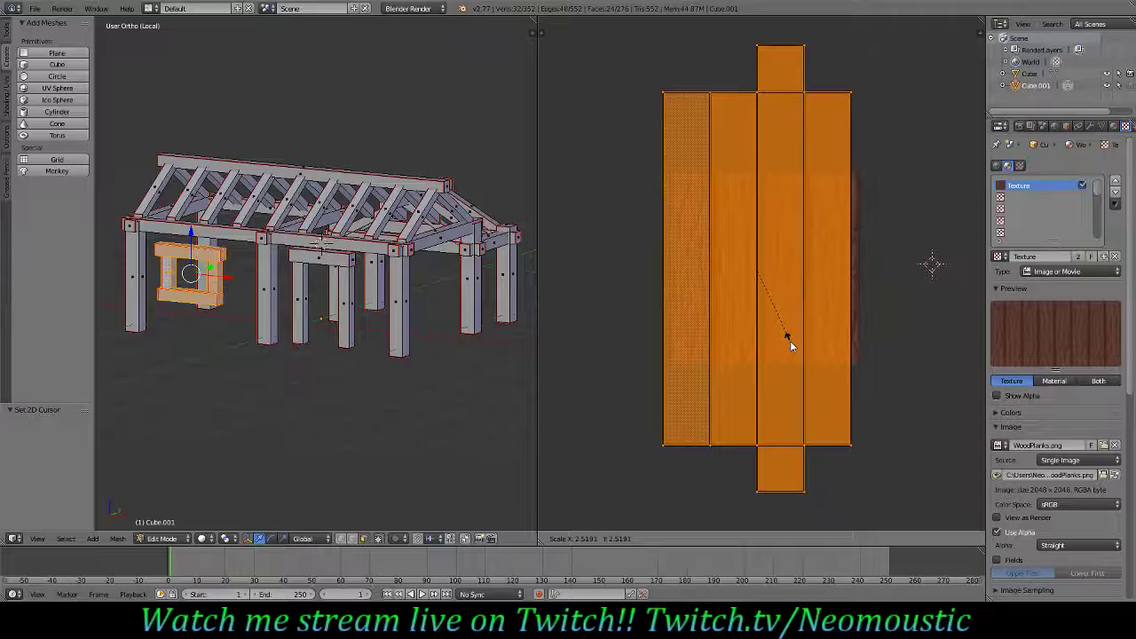
left_click(791, 342)
key("h")
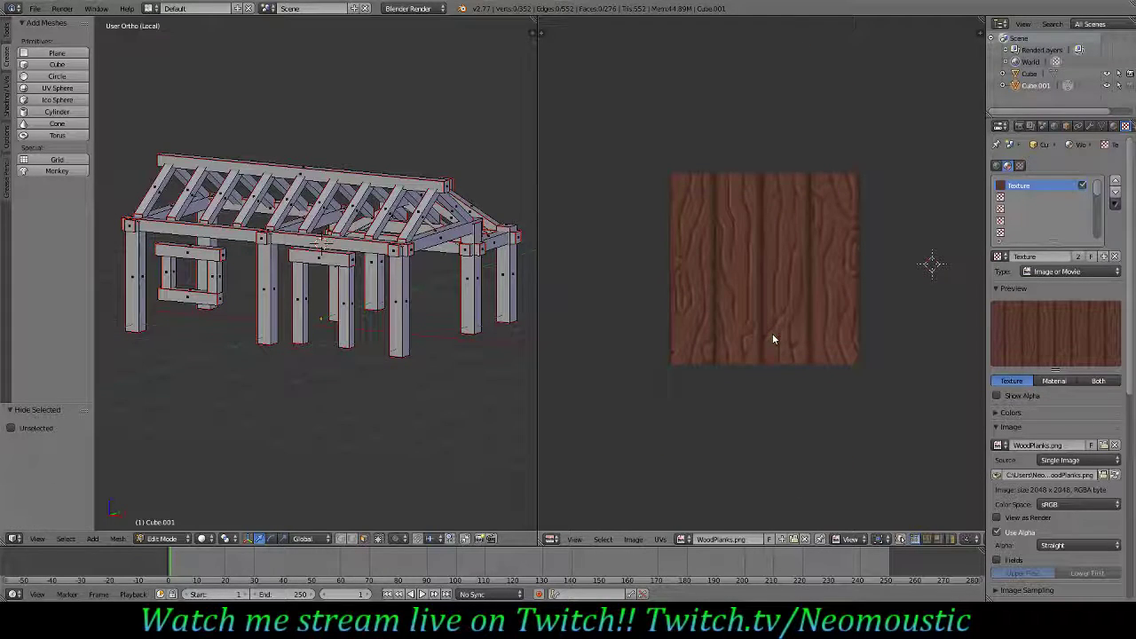
- Unhide the window frame's UVs and shift them by about 0.028 in X and -0.003 in Y over the planks image
key("alt+h")
key("g")
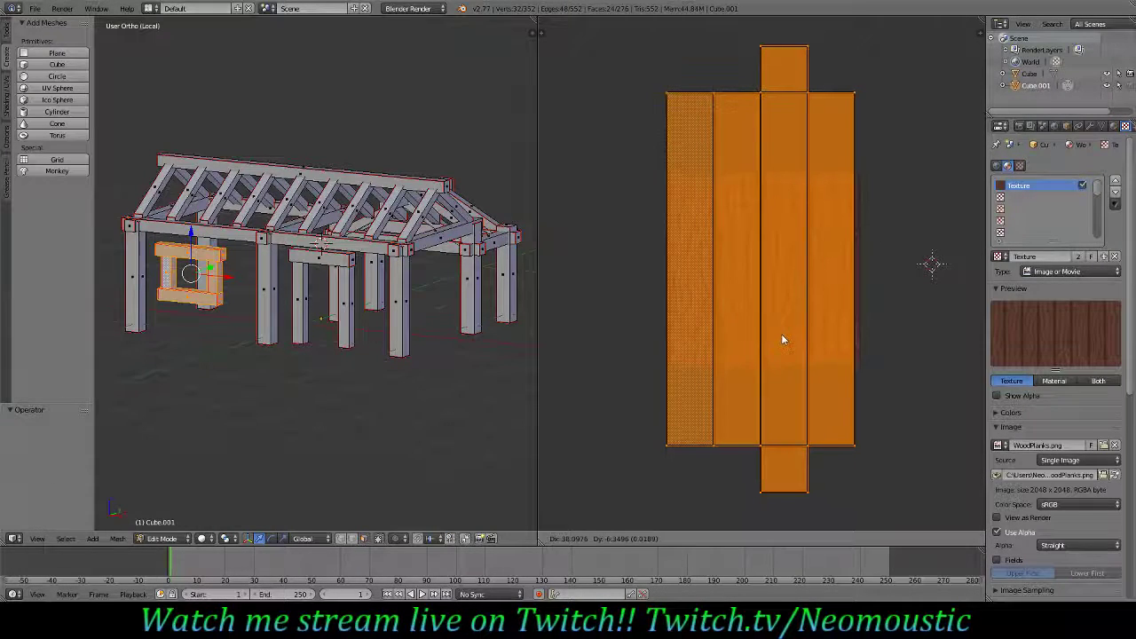
left_click(783, 338)
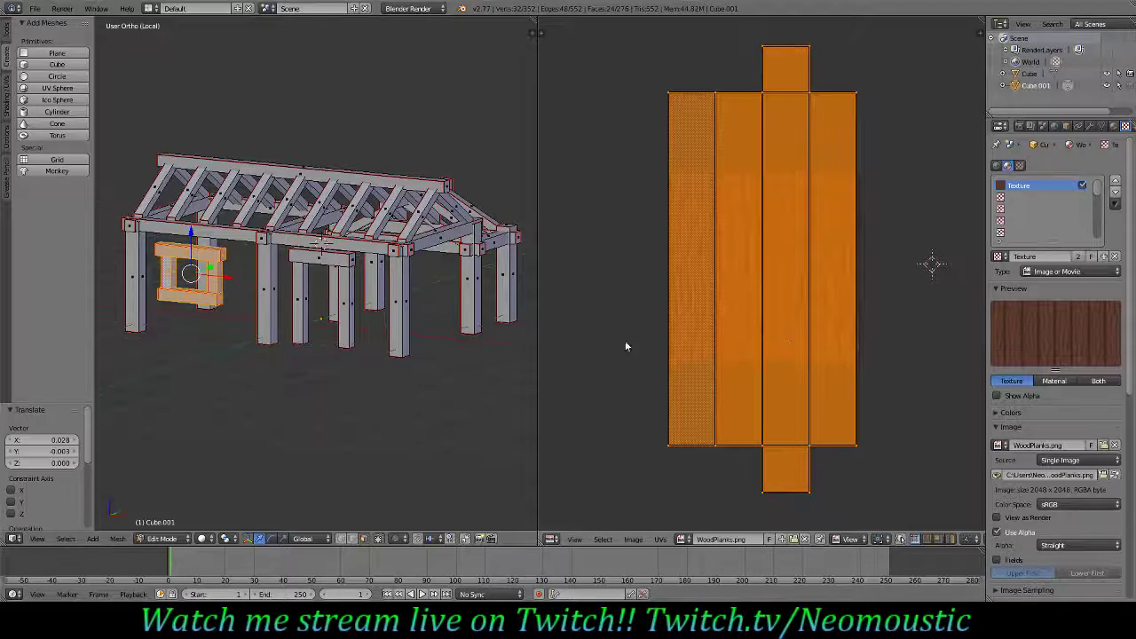
- Set the 3D viewport's shading to Material and return the timber frame to Object Mode
left_click(213, 539)
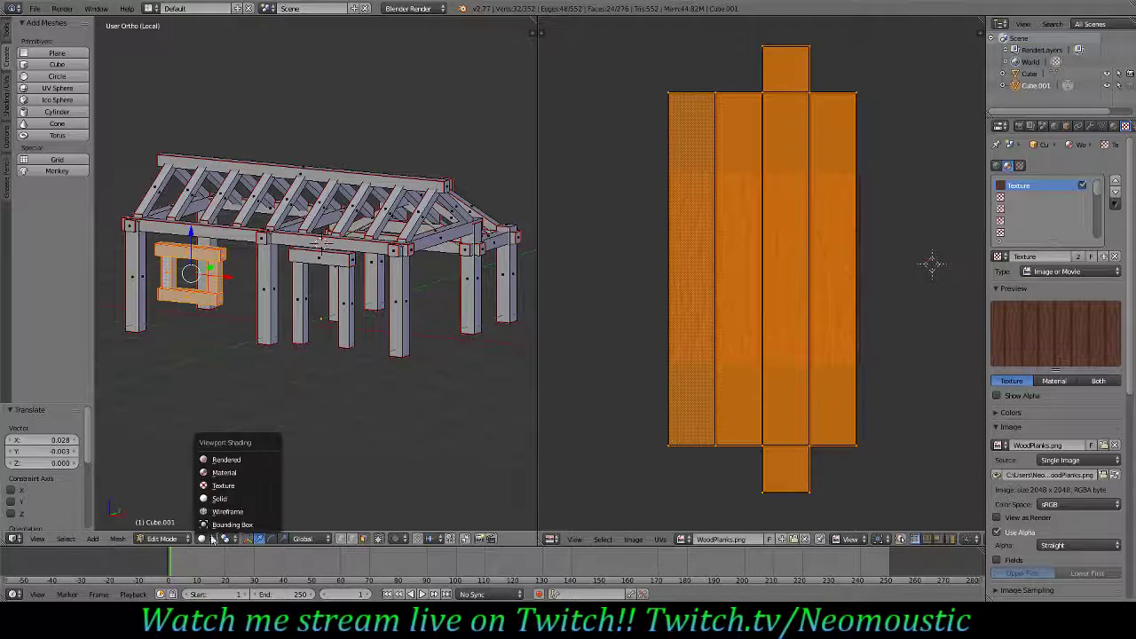
left_click(227, 471)
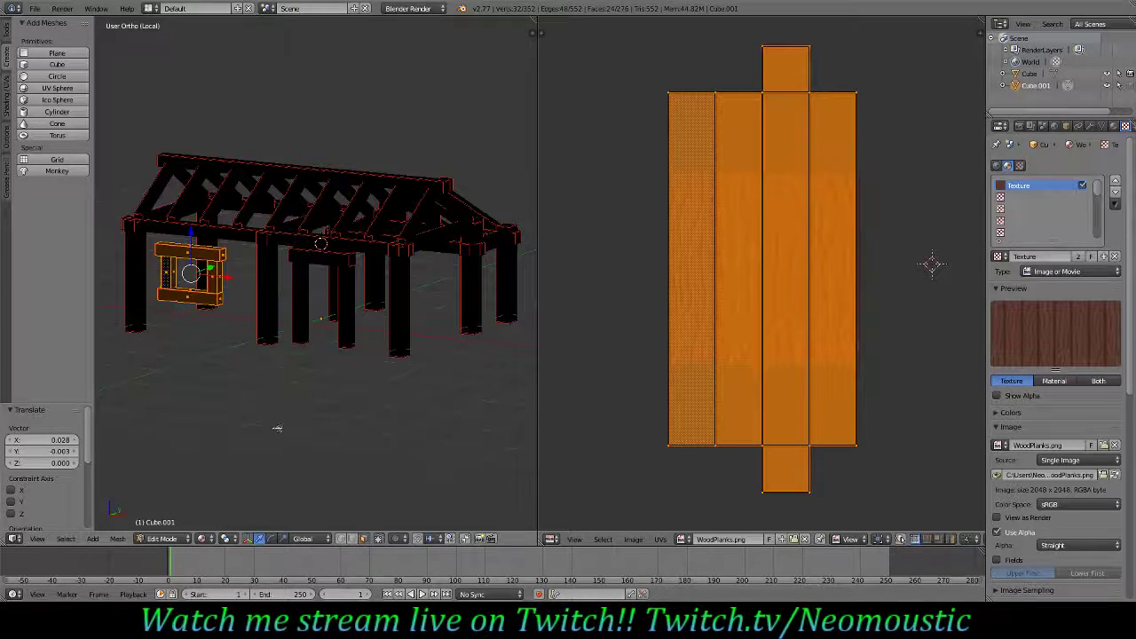
middle_click_drag(277, 428, 373, 333)
key("Tab")
scroll(377, 385, "down", 4)
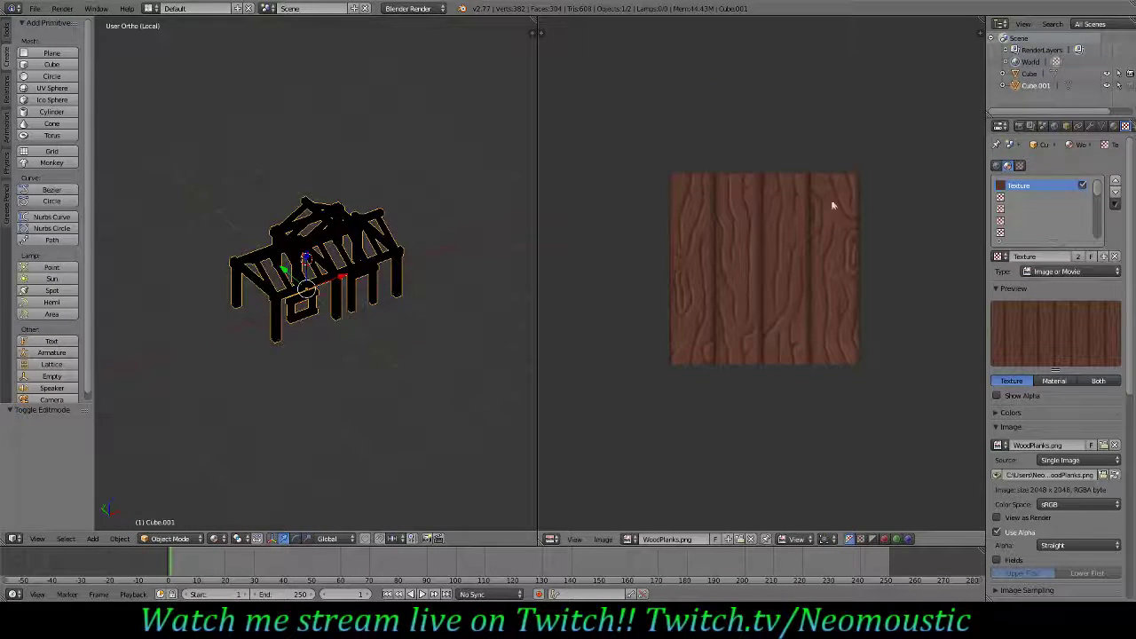
scroll(307, 218, "down", 2)
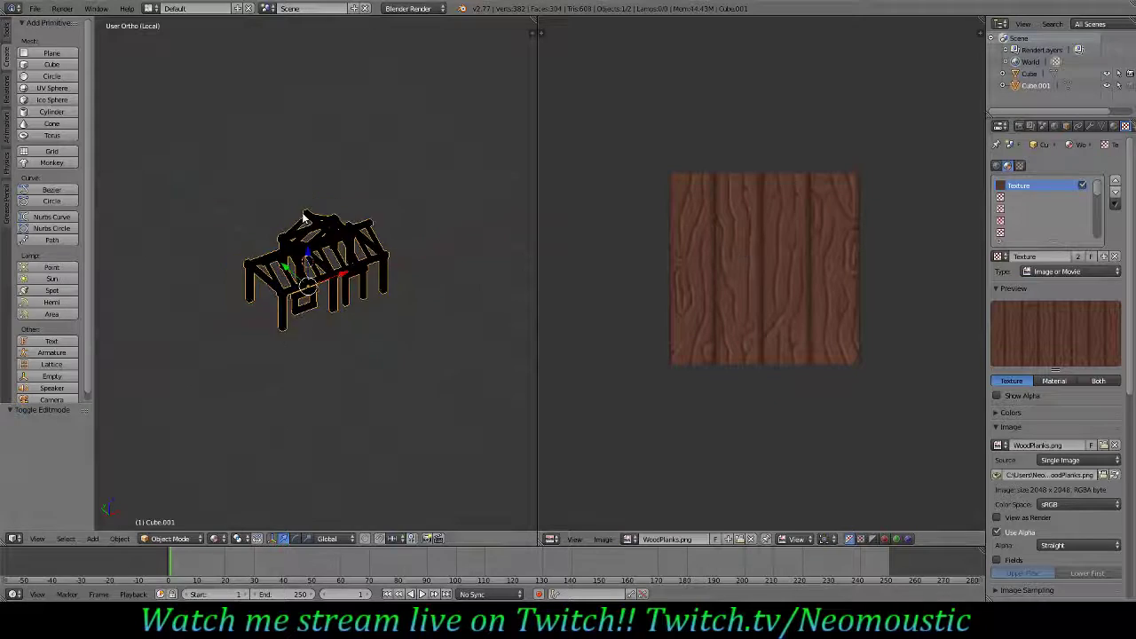
- Add a Sun lamp, move it along the Y axis away from the frame and raise it 5 units in Z
scroll(303, 214, "up", 2)
right_click(304, 216)
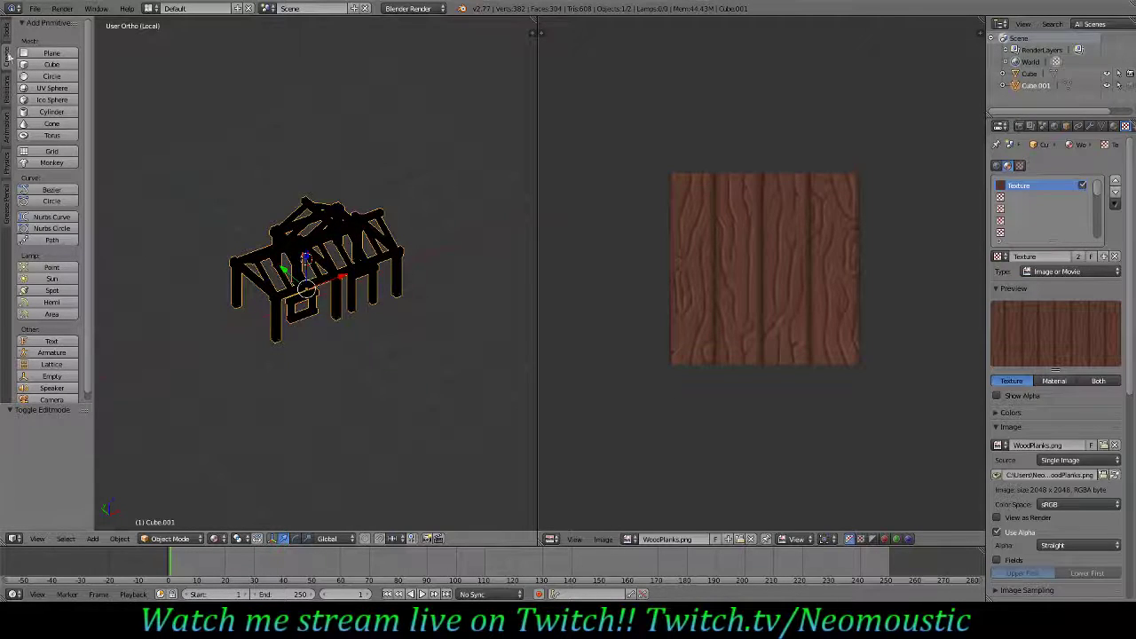
left_click(52, 280)
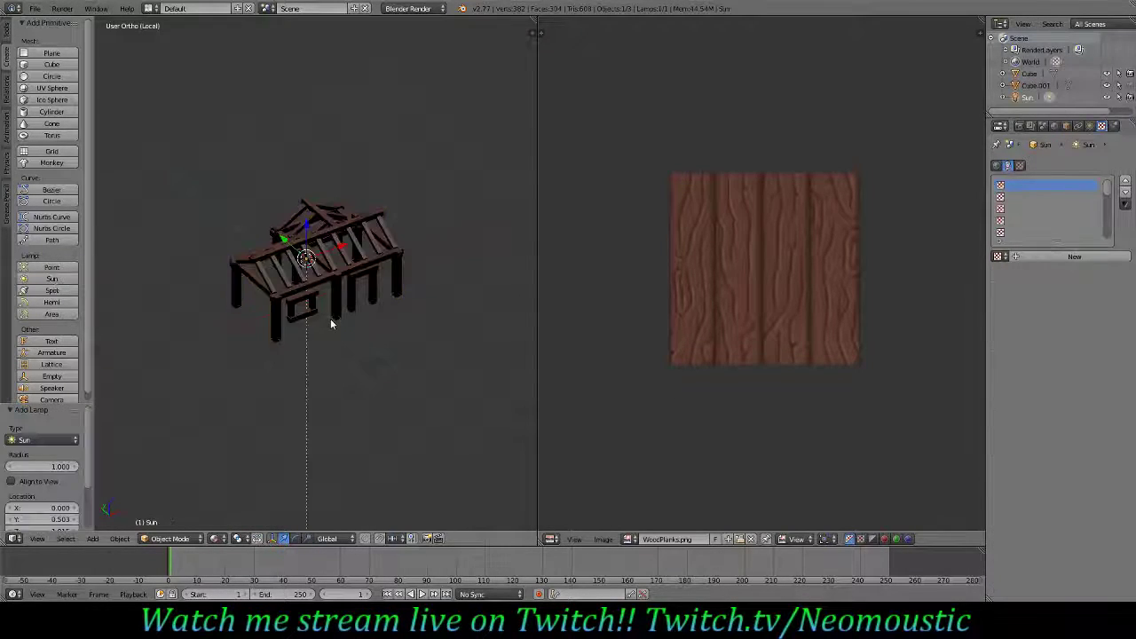
left_click_drag(284, 238, 384, 297)
type("z5")
key("Return")
- Rotate the Sun lamp by about 20.8° so its light falls at an angle on the timber frame
key("r")
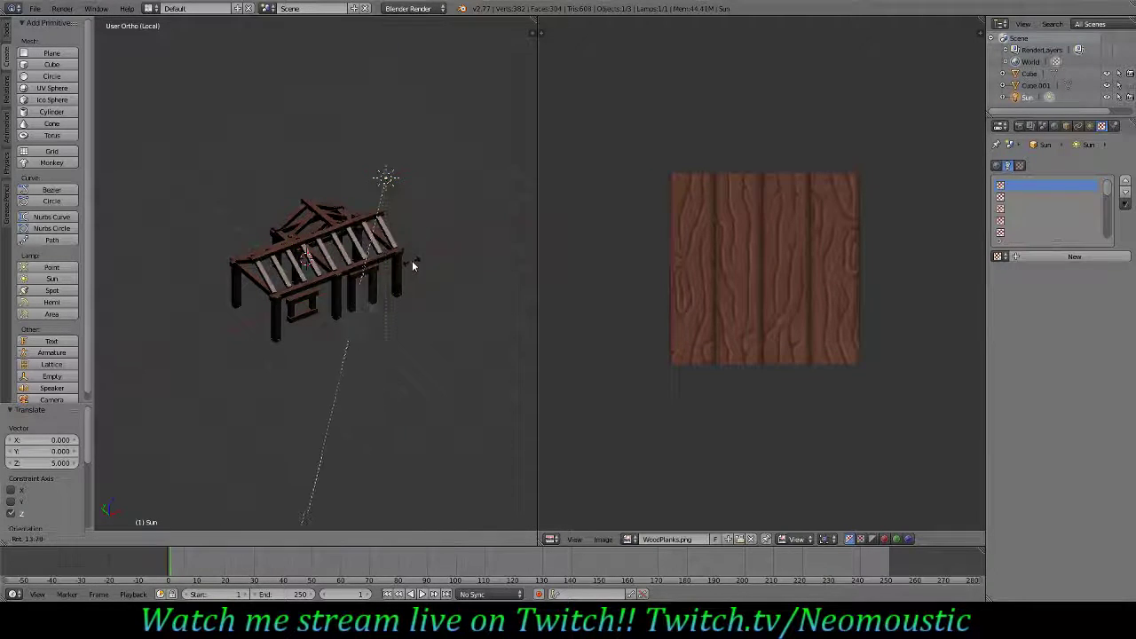
left_click(391, 309)
scroll(381, 318, "up", 6)
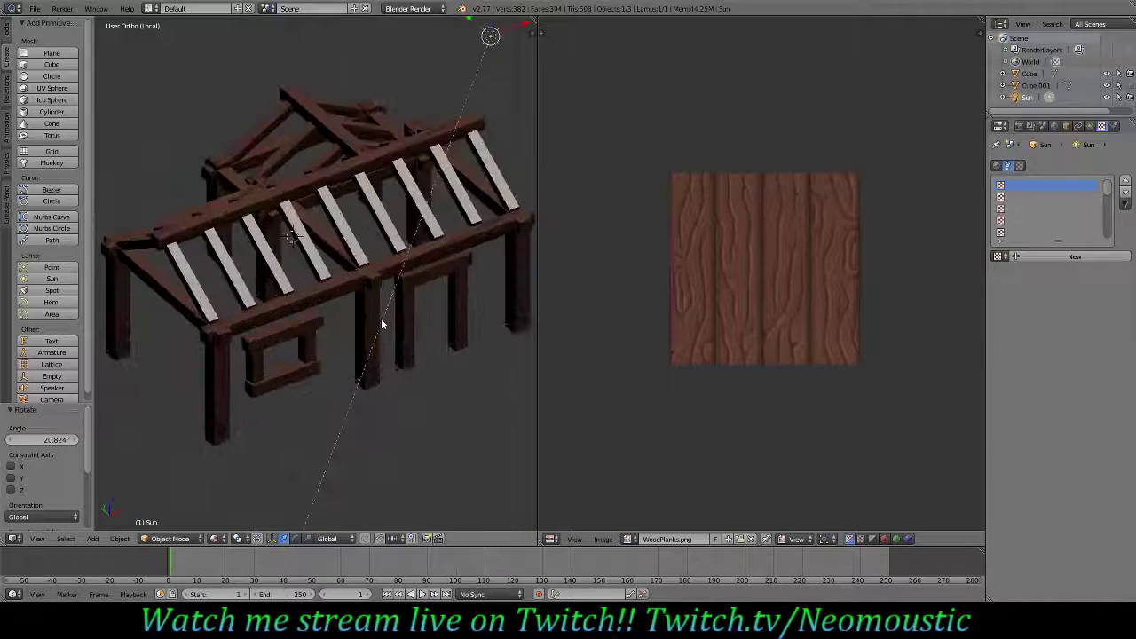
middle_click_drag(380, 342, 354, 330)
middle_click_drag(357, 318, 353, 328)
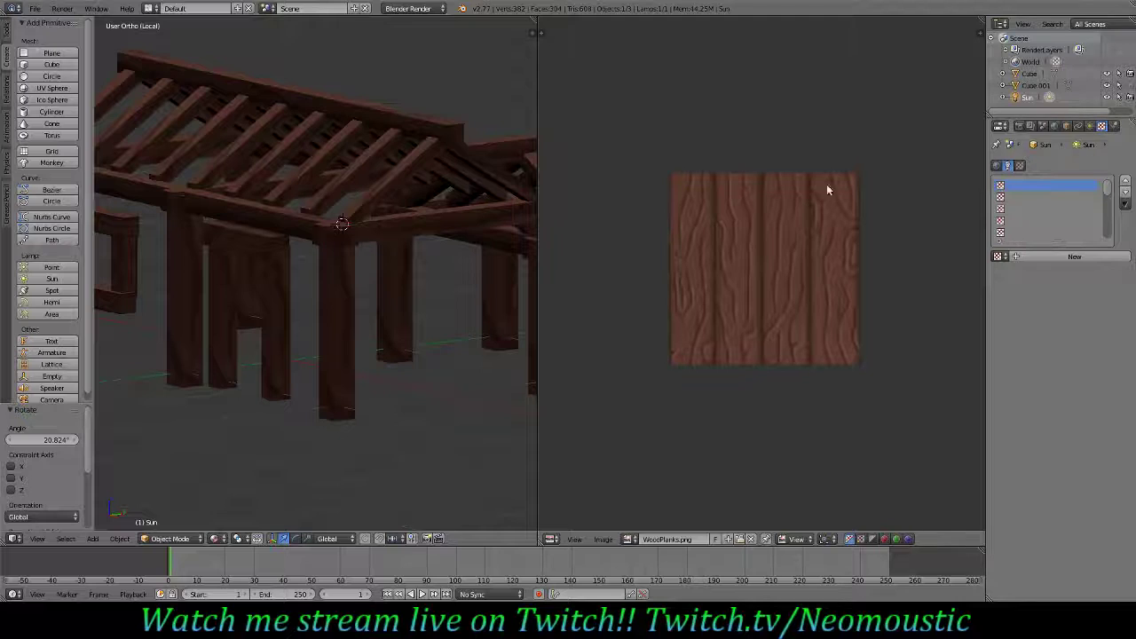
- Set the timber frame's Wood material to a diffuse intensity of 1.000 and a specular intensity of 0.052
right_click(414, 207)
scroll(1055, 354, "down", 2)
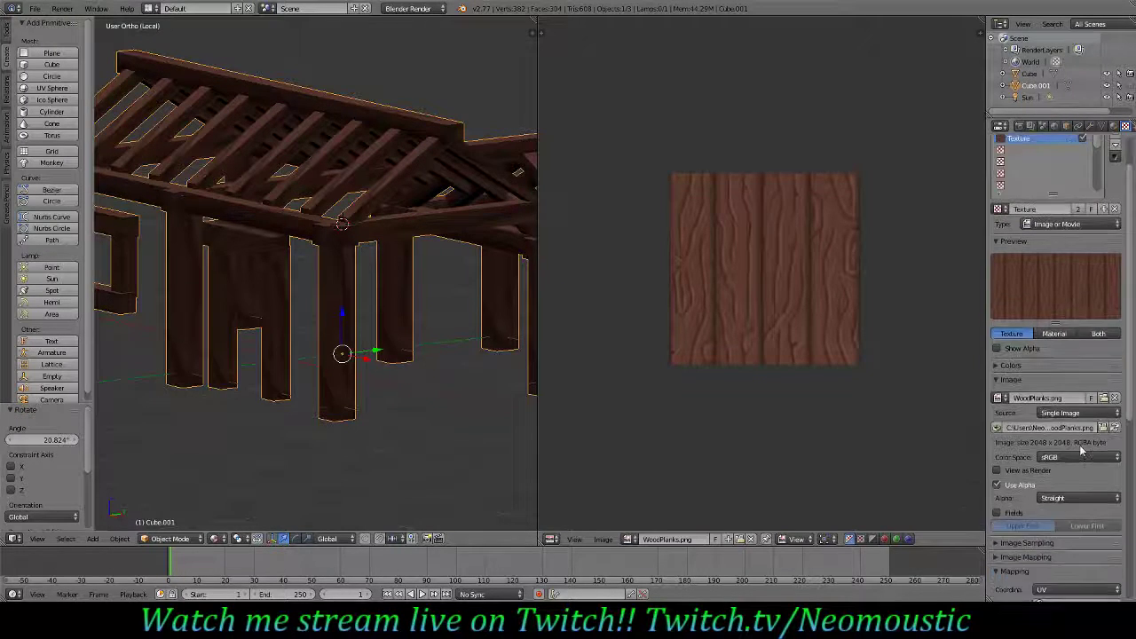
scroll(1077, 331, "up", 1)
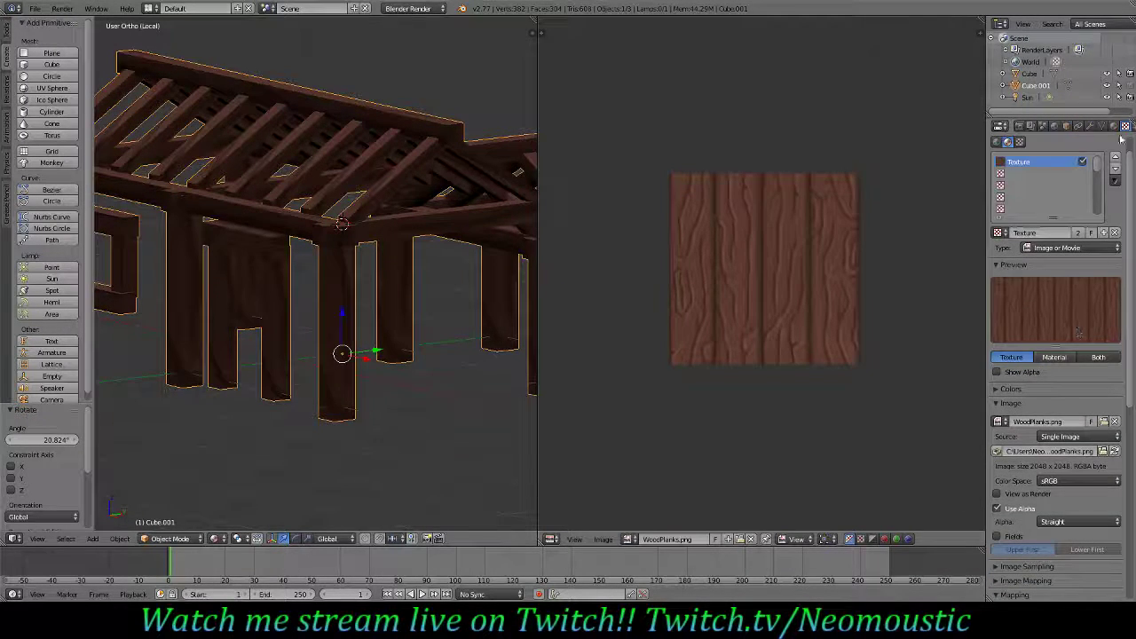
left_click(1114, 127)
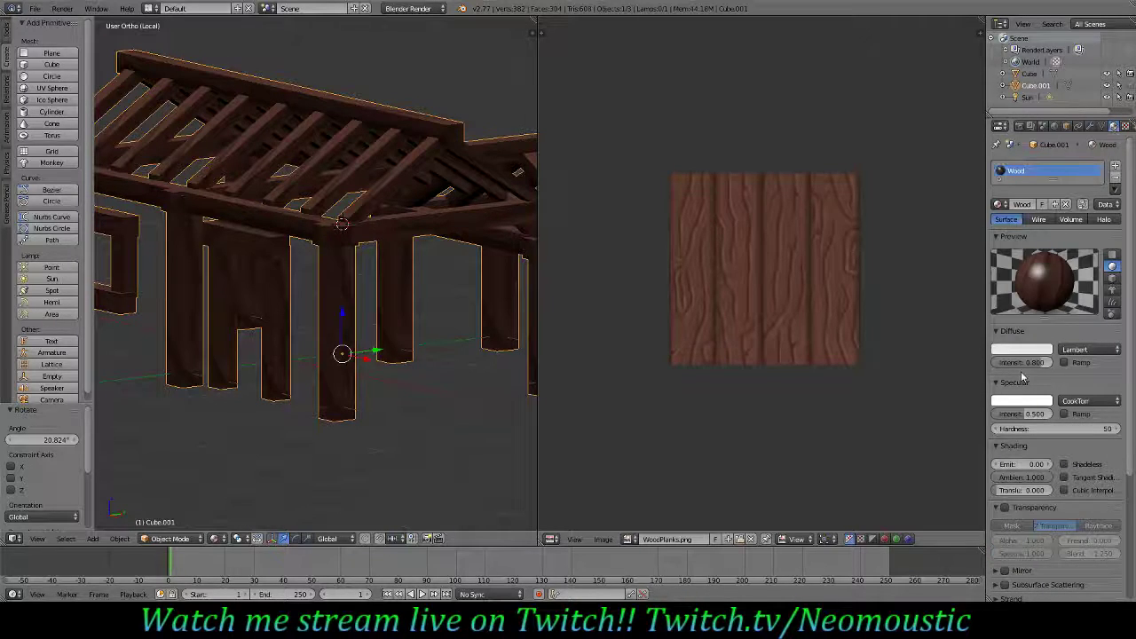
left_click_drag(1045, 419, 1013, 420)
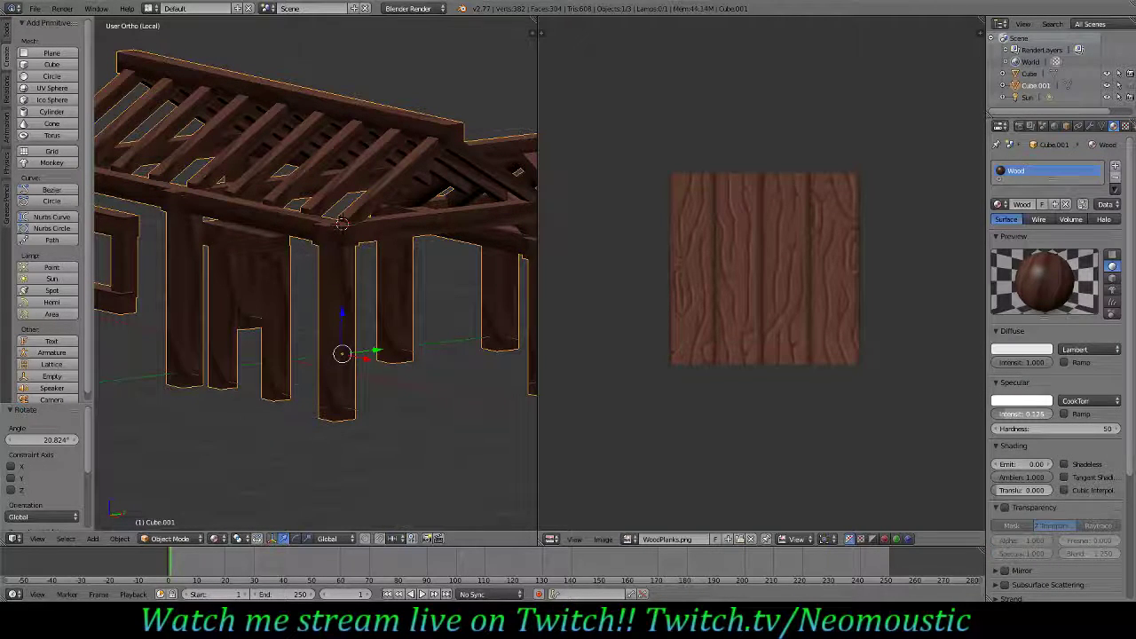
middle_click_drag(474, 327, 407, 370)
scroll(407, 370, "up", 3)
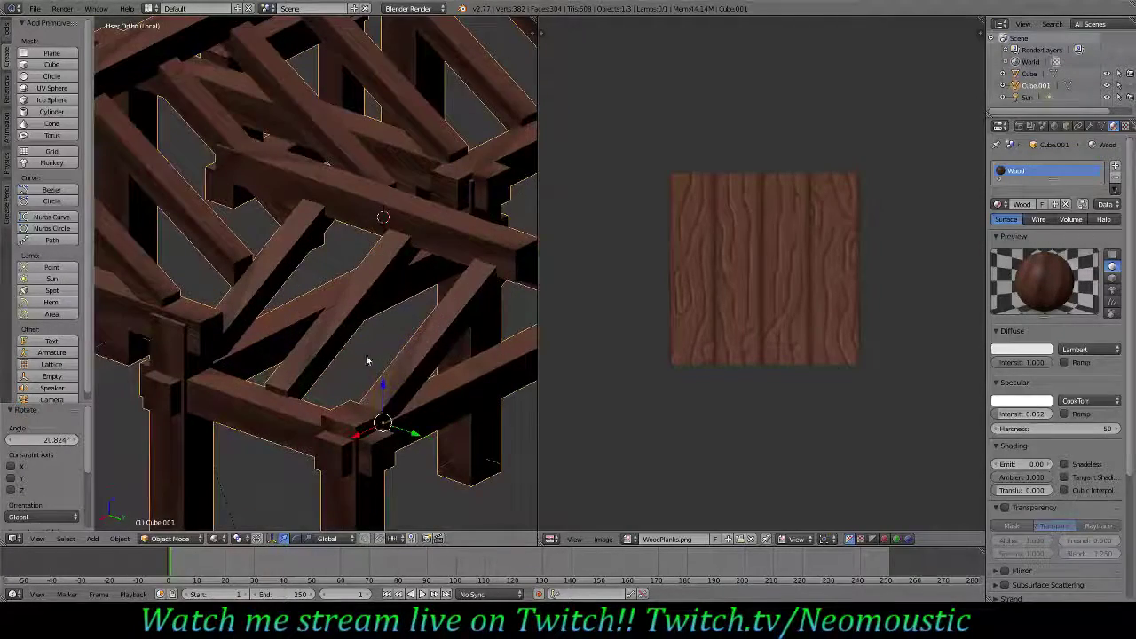
- Switch the timber frame to Edit Mode and try scaling up the window frame's UVs
scroll(367, 359, "down", 5)
key("Tab")
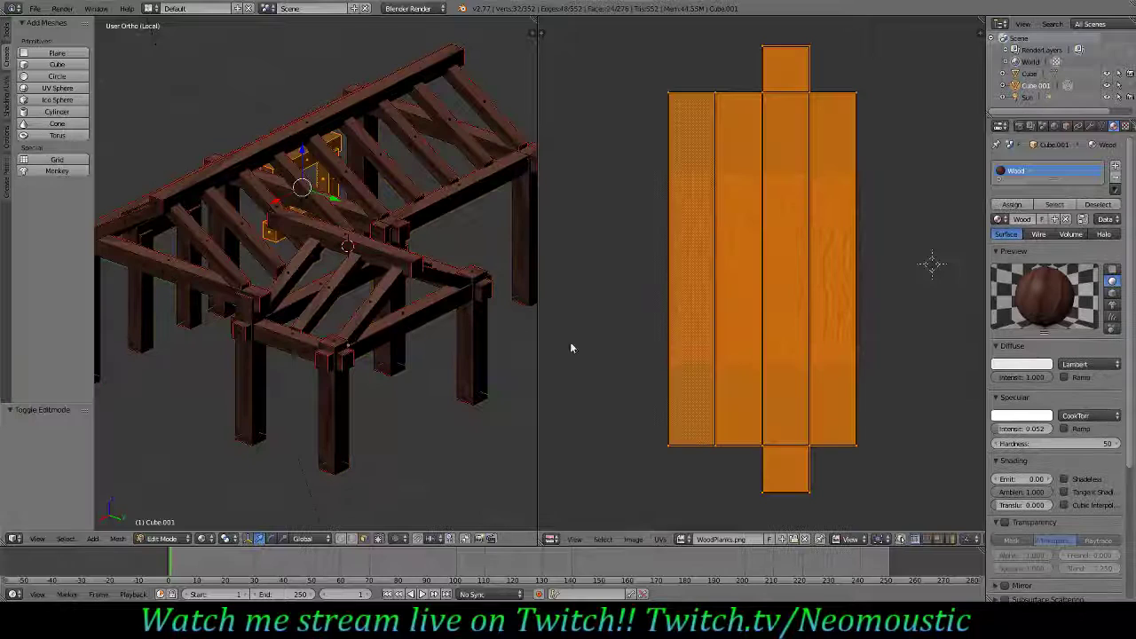
key("s")
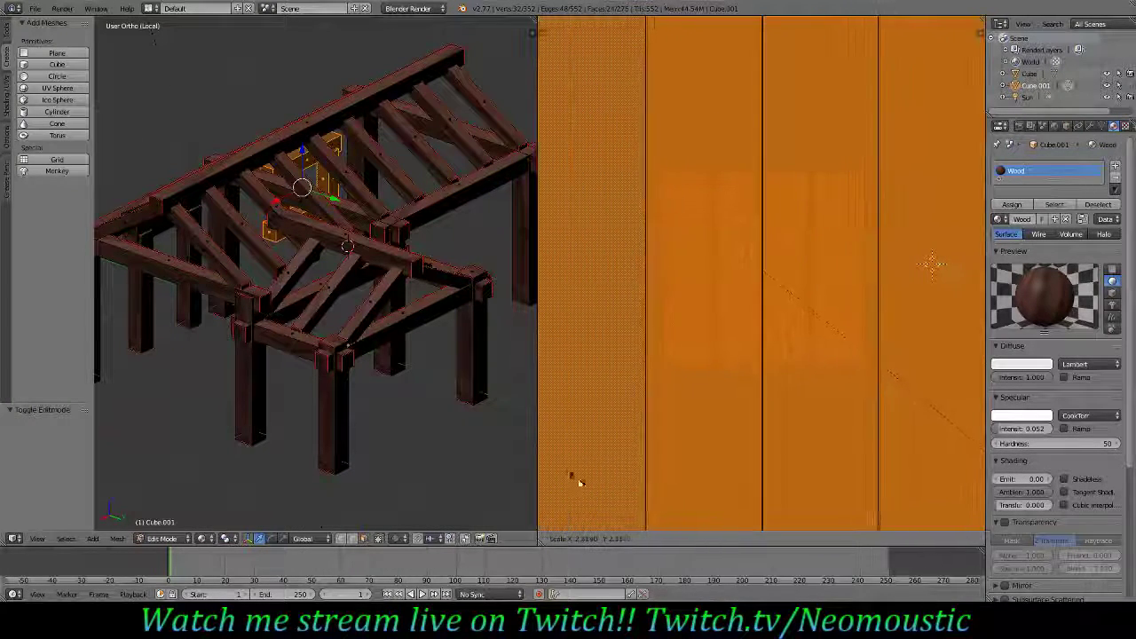
key("Escape")
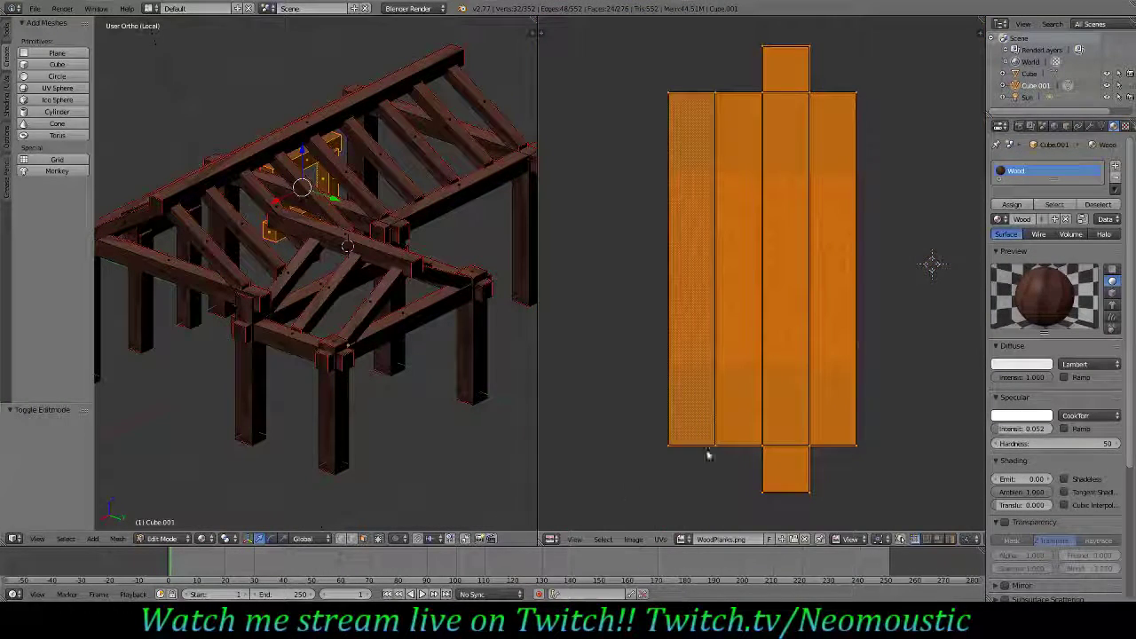
- Try Generated coordinates for the wood texture's mapping and set them back to UV, keeping the Flat projection
left_click(1125, 126)
scroll(1064, 393, "down", 6)
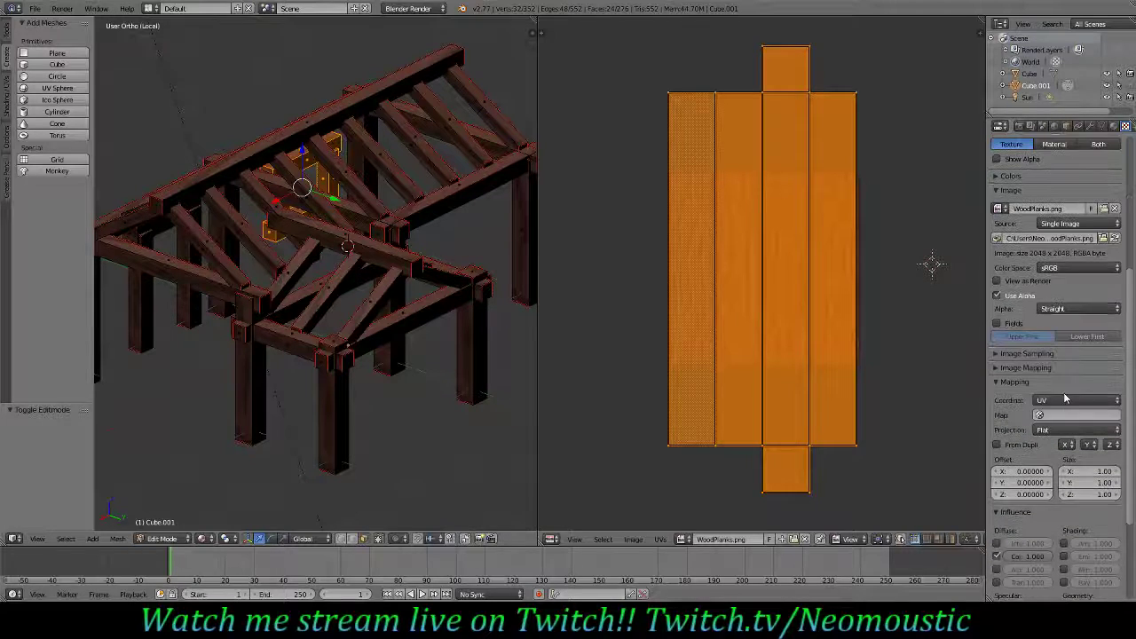
left_click(1072, 430)
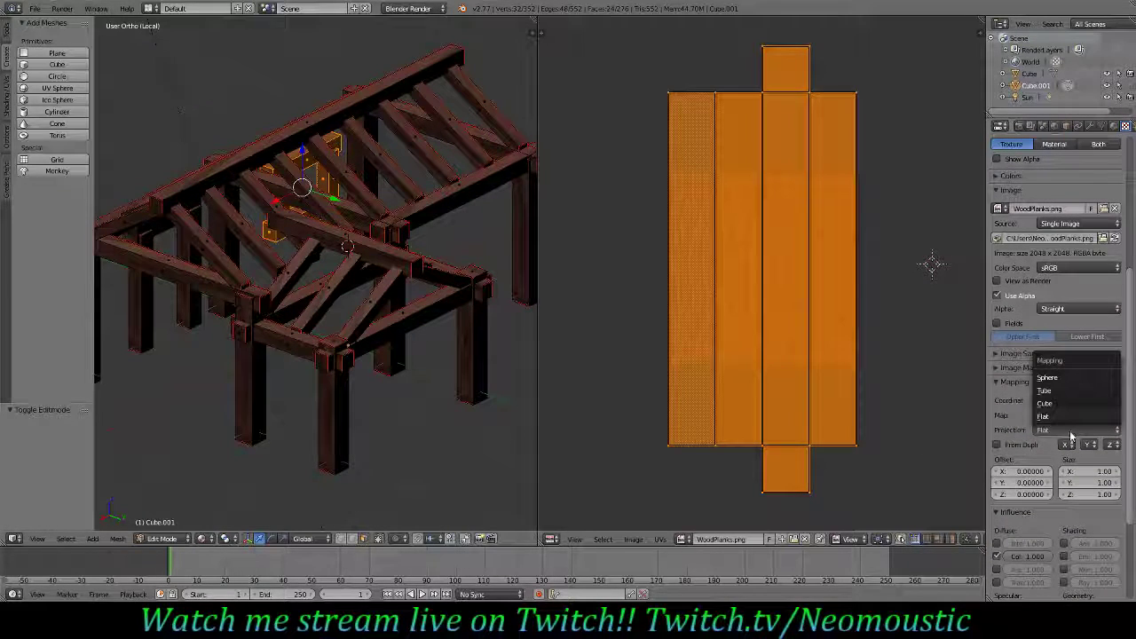
left_click(1066, 416)
left_click(1062, 400)
left_click(1066, 357)
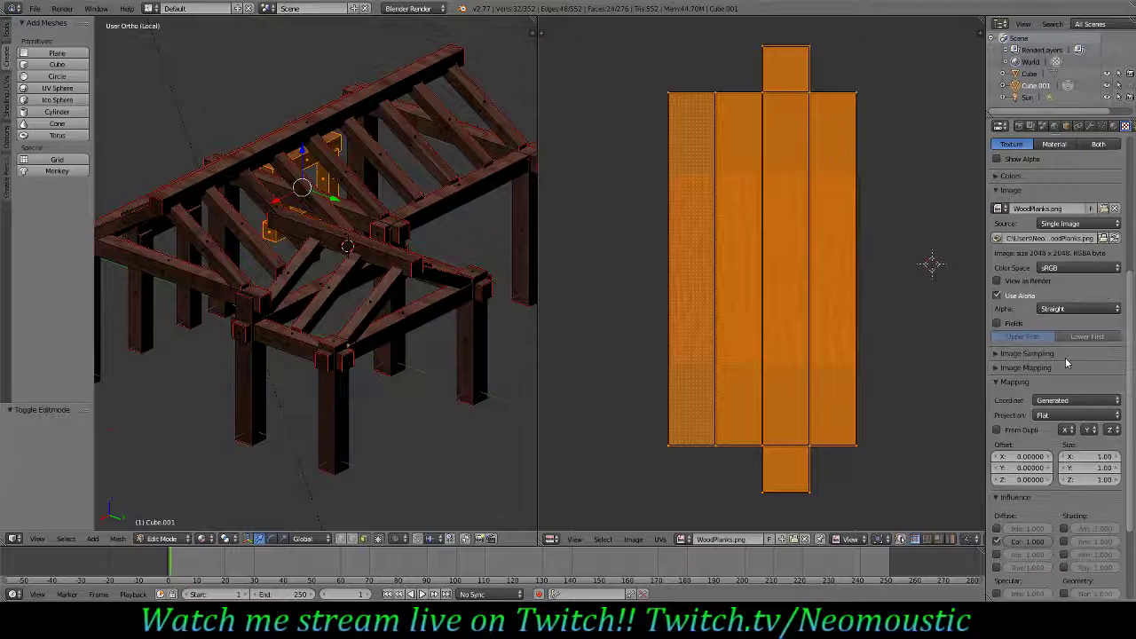
left_click(1070, 400)
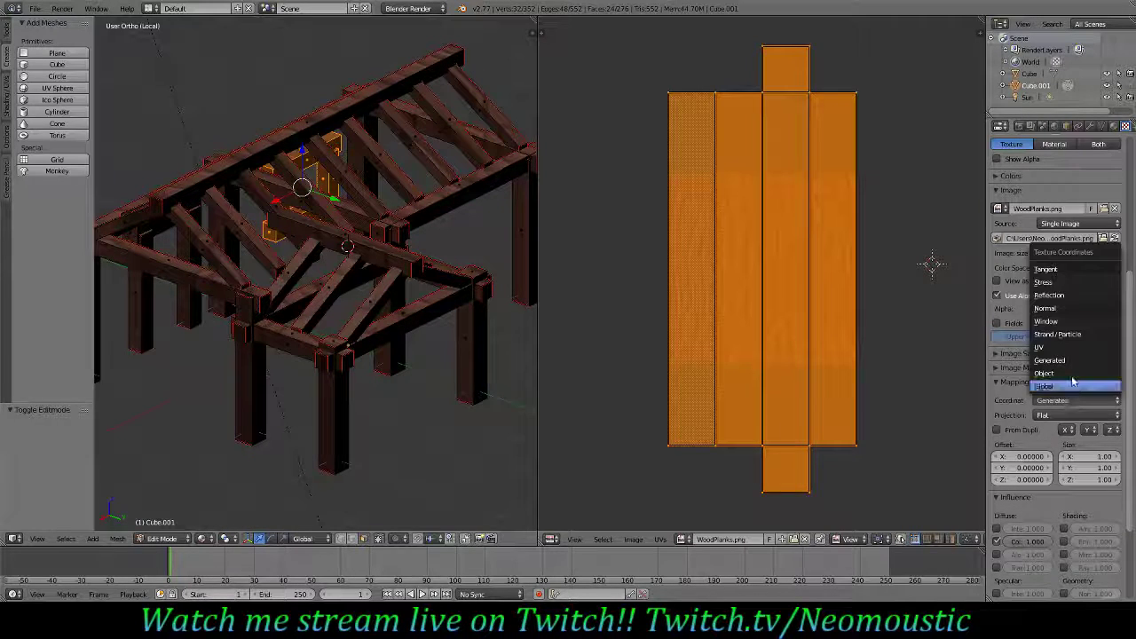
left_click(1073, 348)
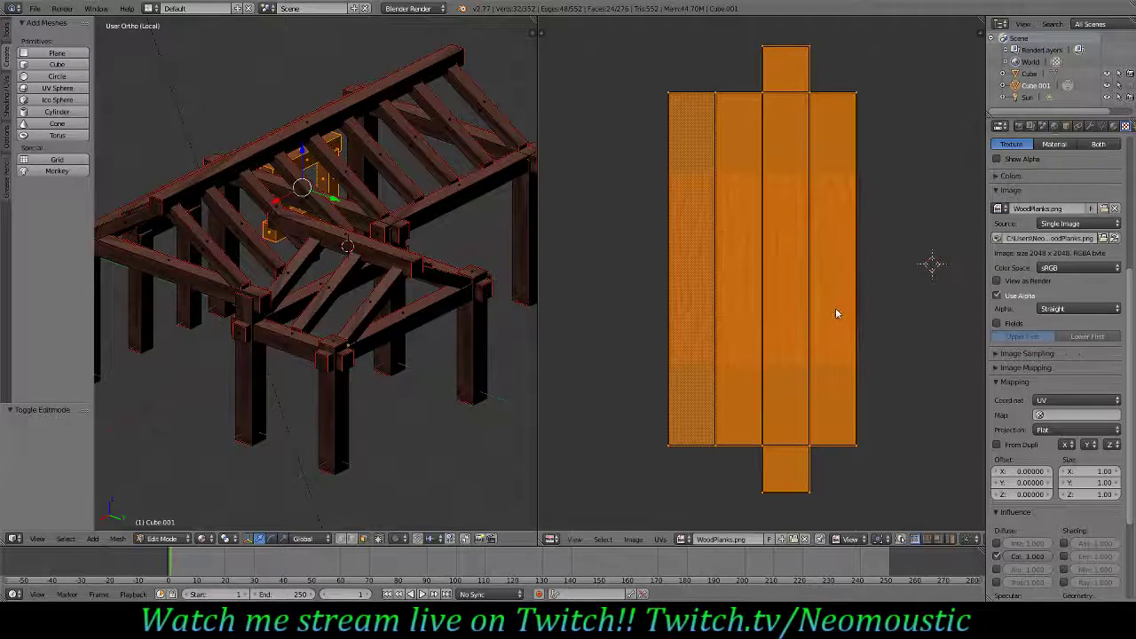
- Scale the window frame's UVs up by about 2.673 and back down by about 0.391
key("s")
left_click(893, 439)
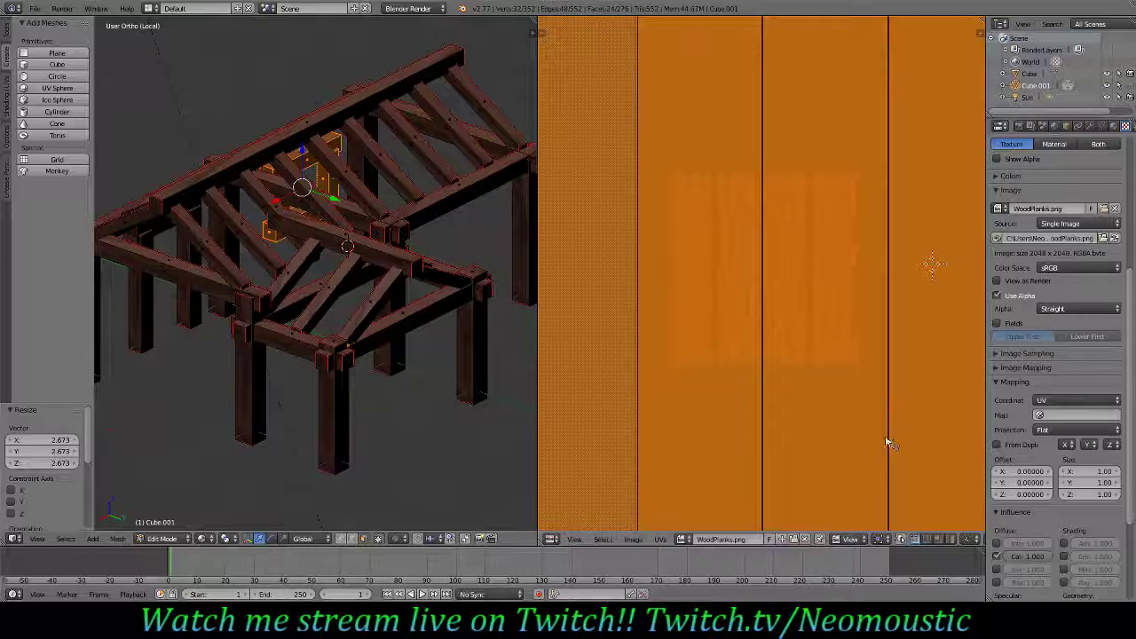
key("s")
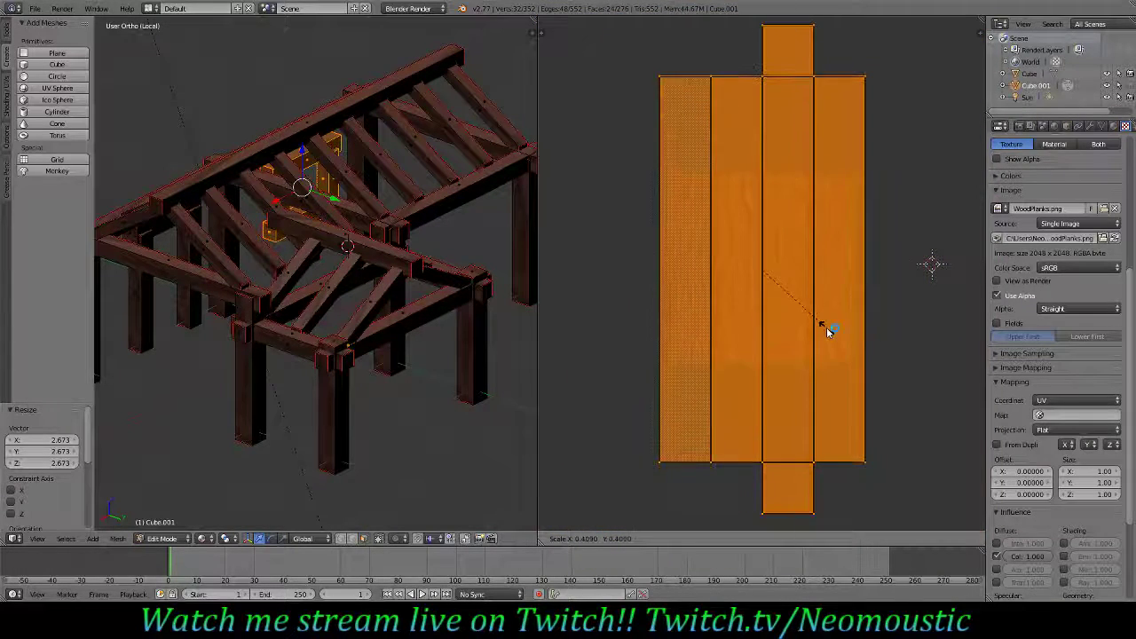
left_click(826, 322)
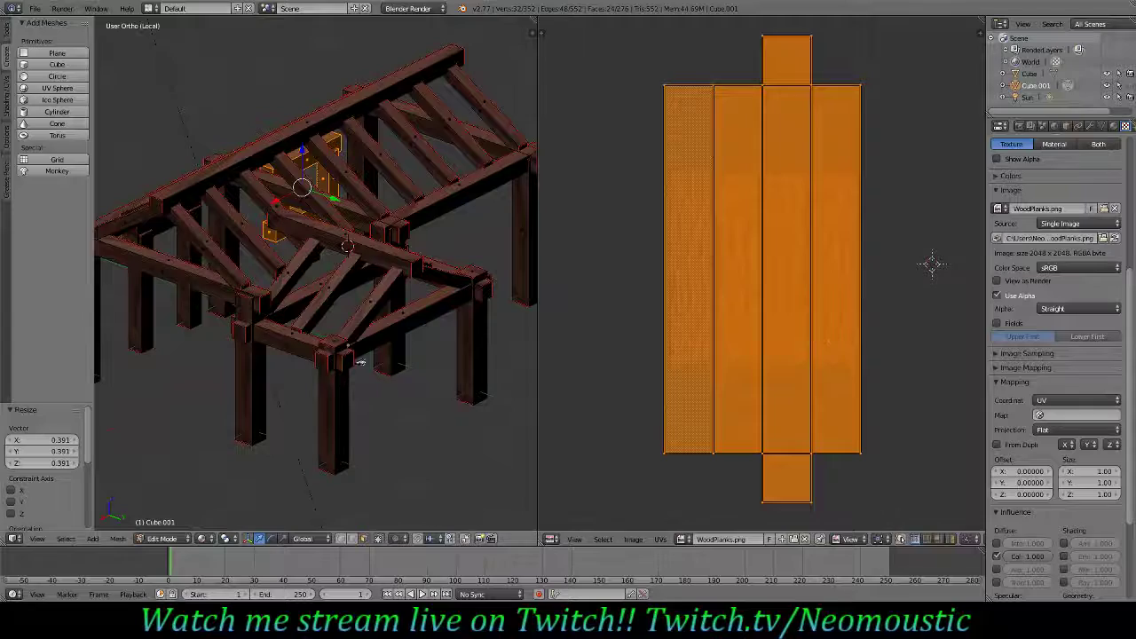
- Widen the 3D viewport into the UV editor's space and return the timber frame to Object Mode
middle_click_drag(360, 362, 408, 330)
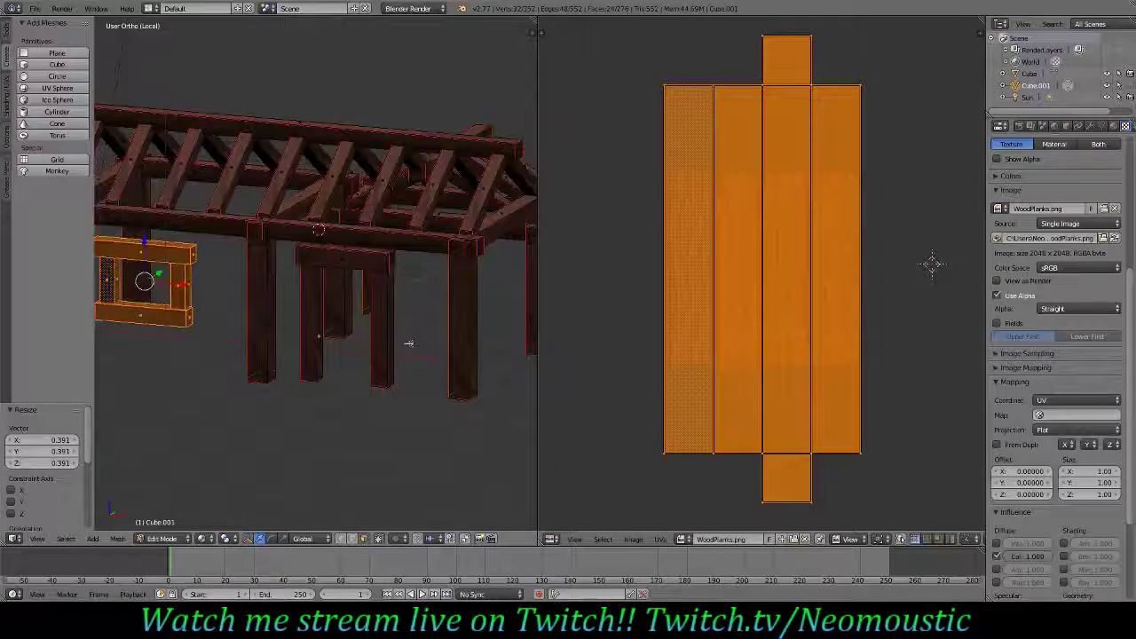
scroll(409, 342, "up", 2)
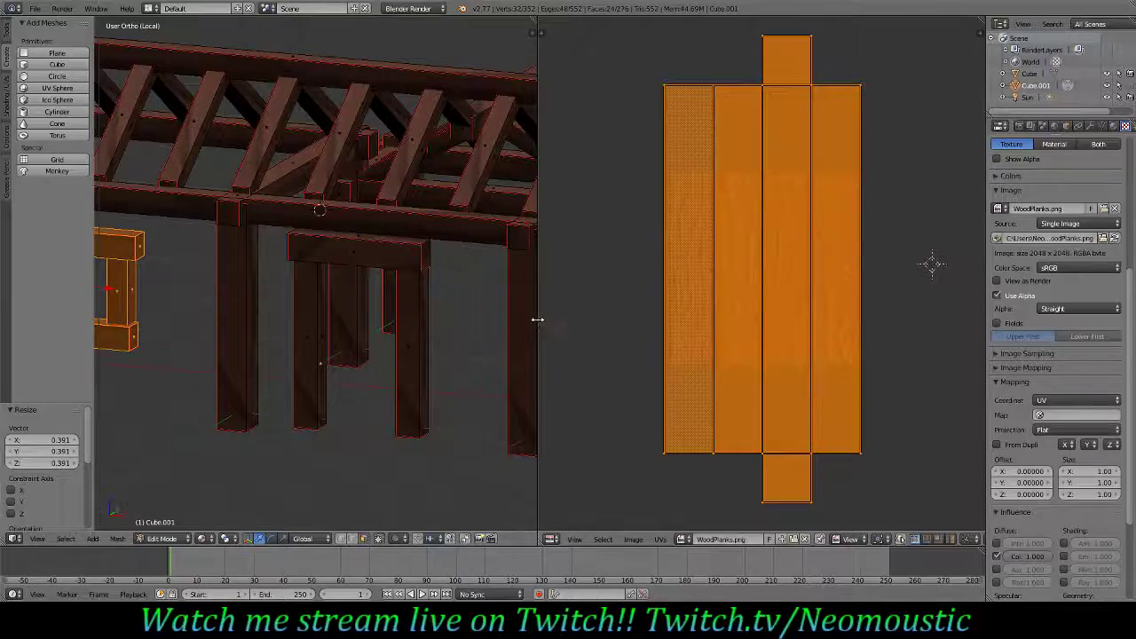
left_click_drag(538, 320, 745, 325)
key("Tab")
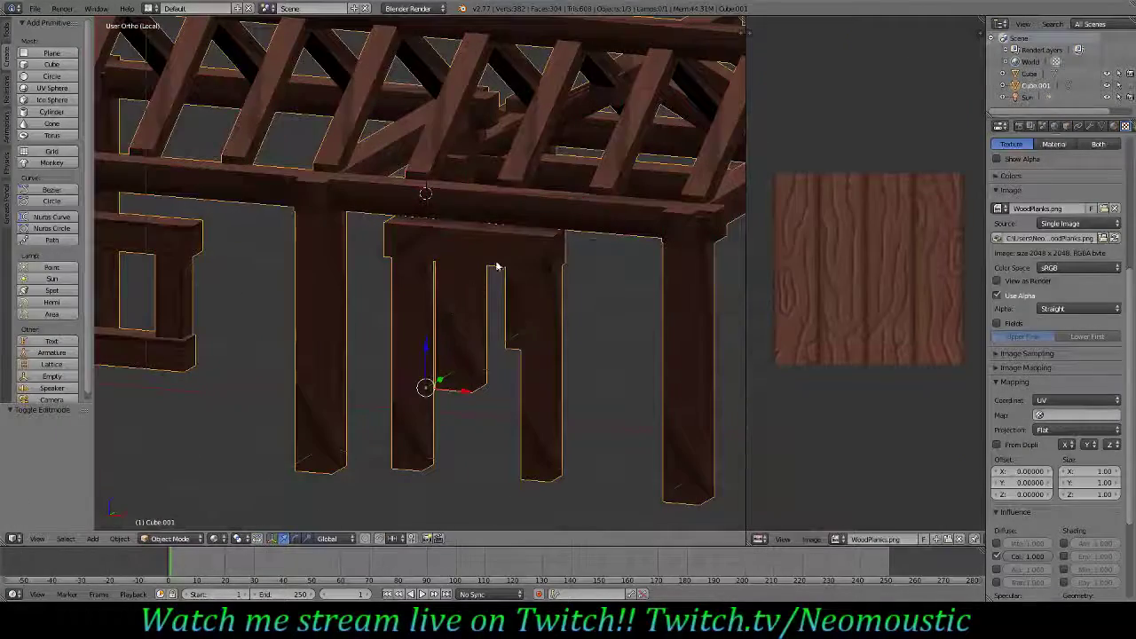
- Examine the wood grain on the window frame and compare it with the surrounding posts and beams
middle_click_drag(497, 267, 538, 364)
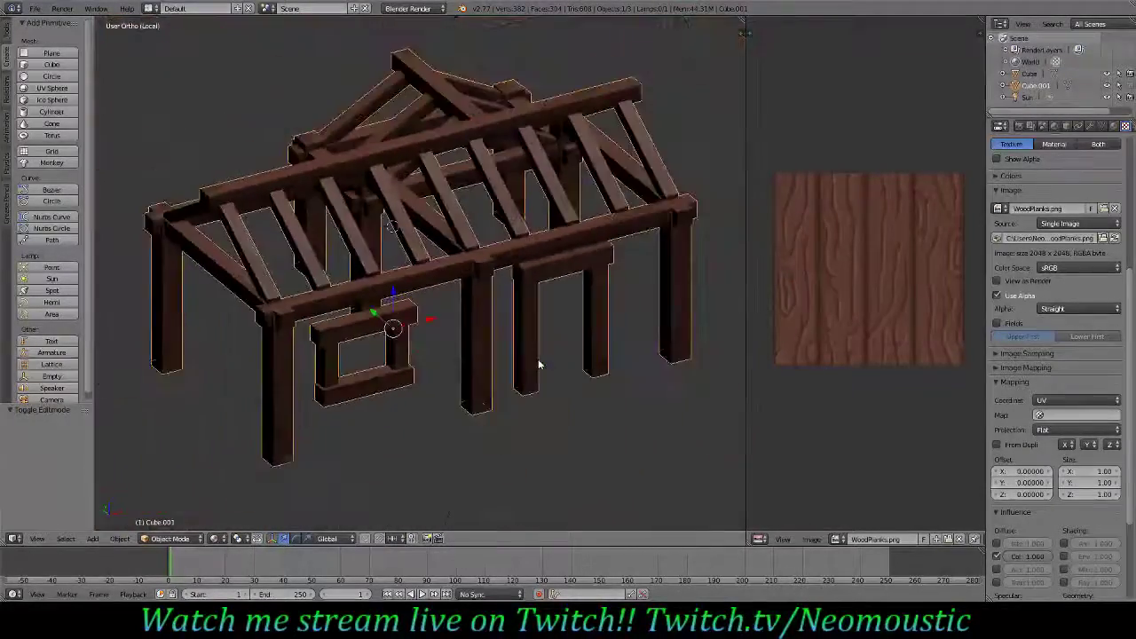
scroll(538, 364, "up", 4)
middle_click_drag(265, 387, 364, 404)
scroll(382, 407, "up", 3)
scroll(431, 392, "down", 2, "shift")
scroll(433, 393, "down", 5, "shift")
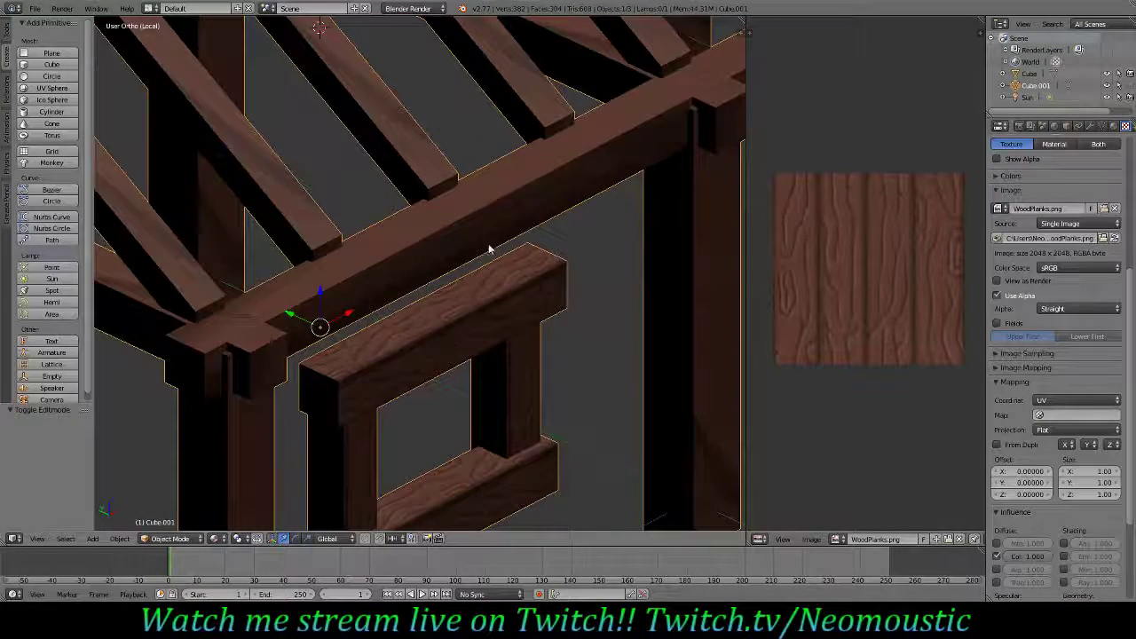
middle_click_drag(523, 233, 361, 304)
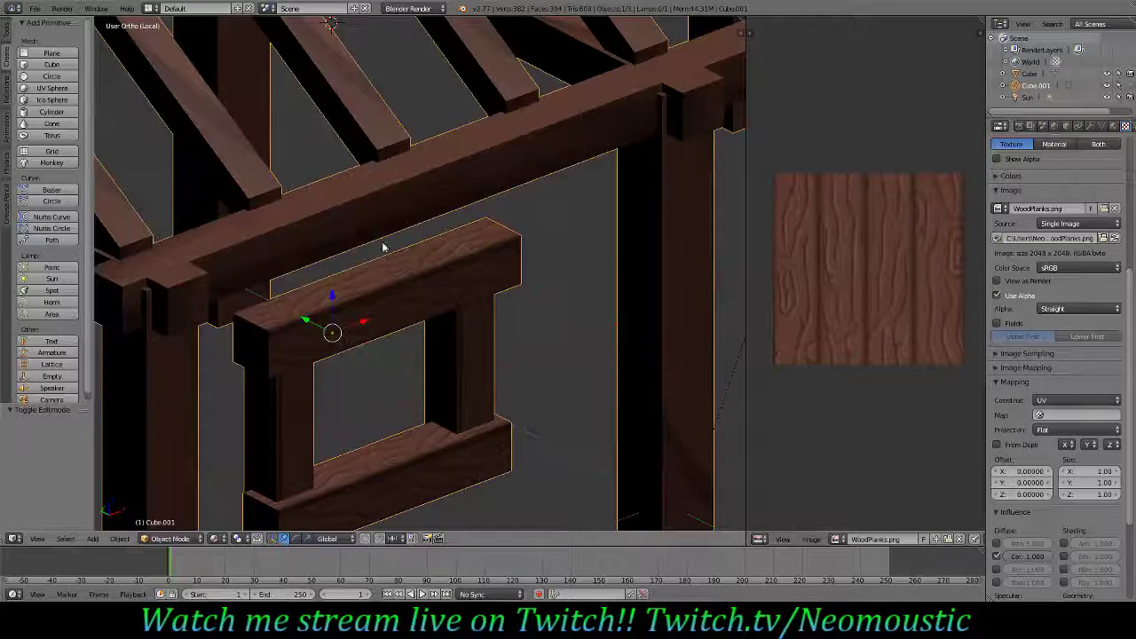
scroll(403, 298, "down", 3)
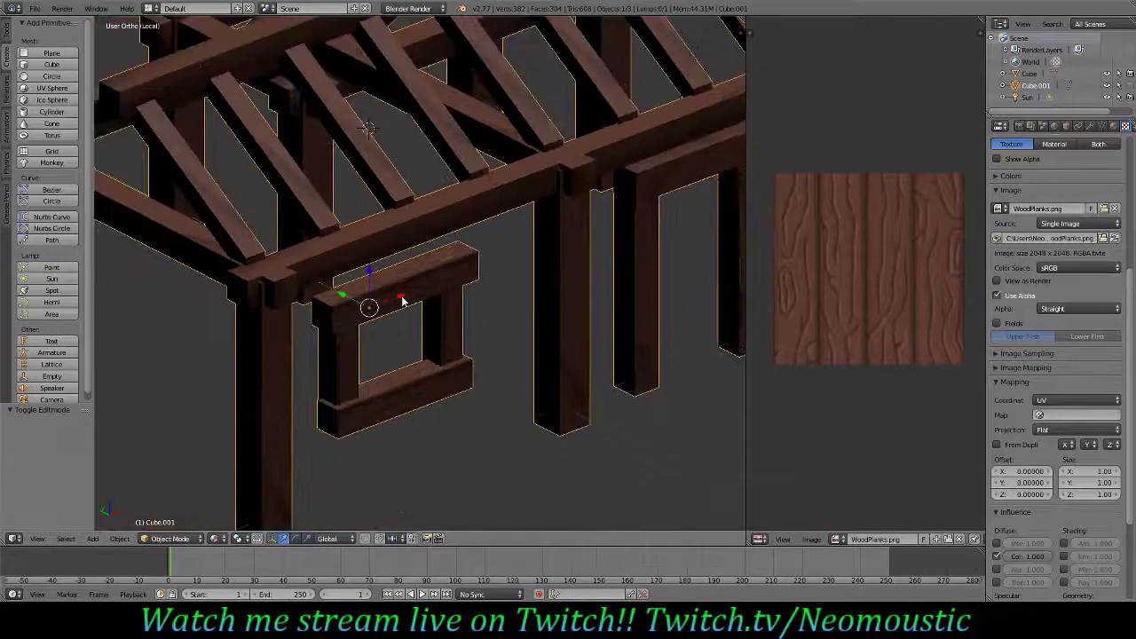
scroll(401, 301, "down", 5)
scroll(400, 293, "up", 5)
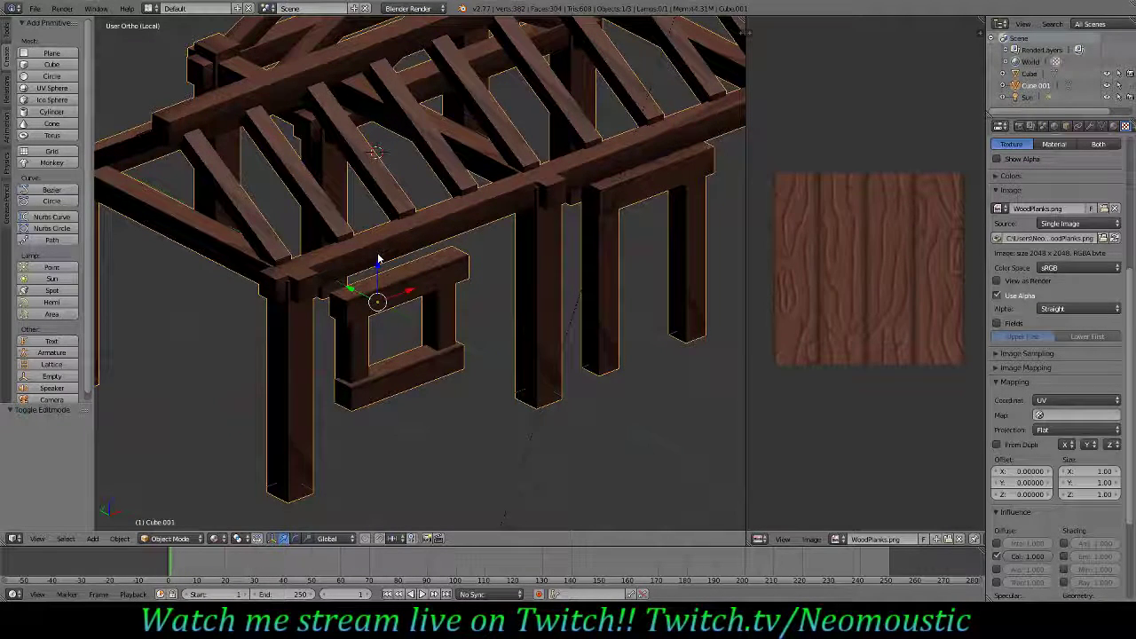
- Inspect the wood texture around the whole timber frame and close up on the window frame's upper beam
scroll(545, 246, "down", 2)
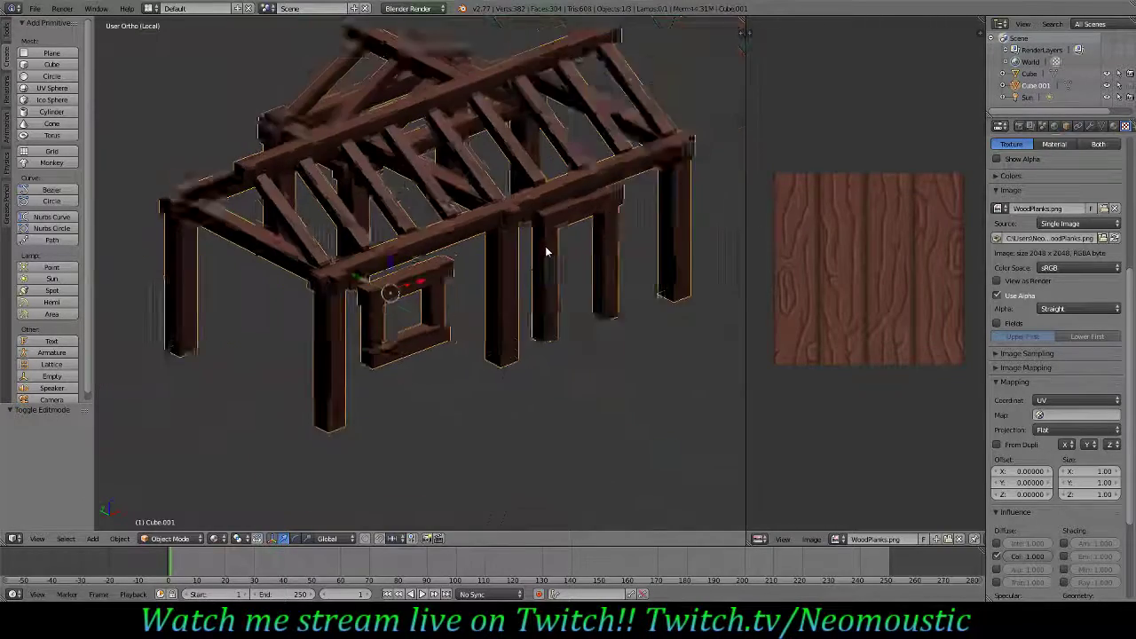
scroll(547, 251, "up", 5)
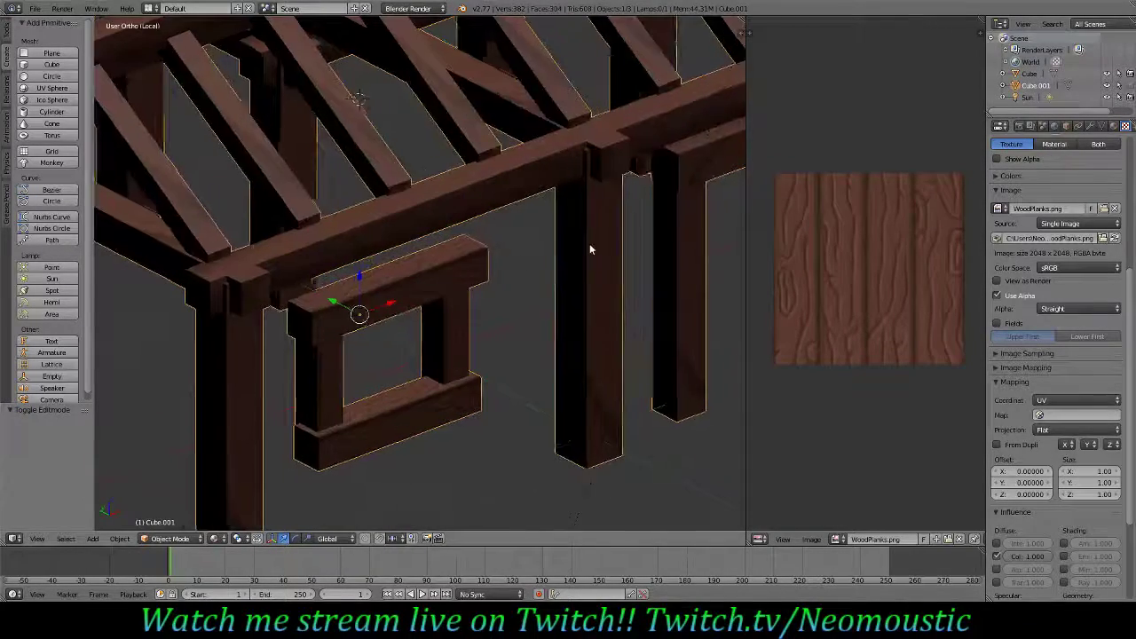
middle_click_drag(590, 250, 510, 259)
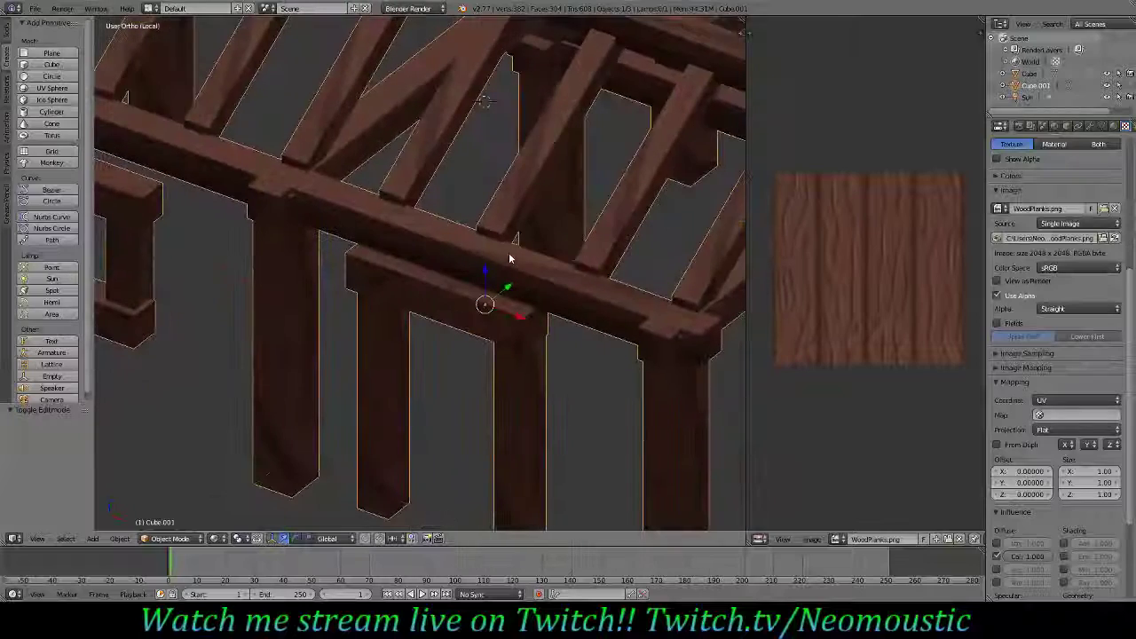
scroll(510, 259, "down", 5)
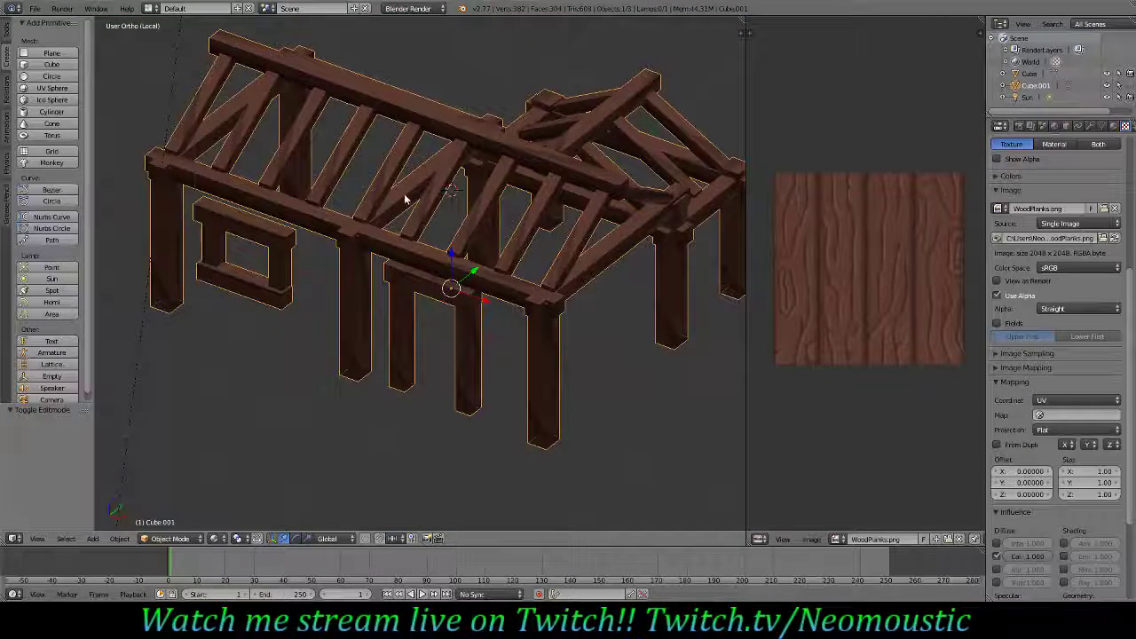
middle_click_drag(604, 262, 540, 269)
scroll(416, 284, "down", 3)
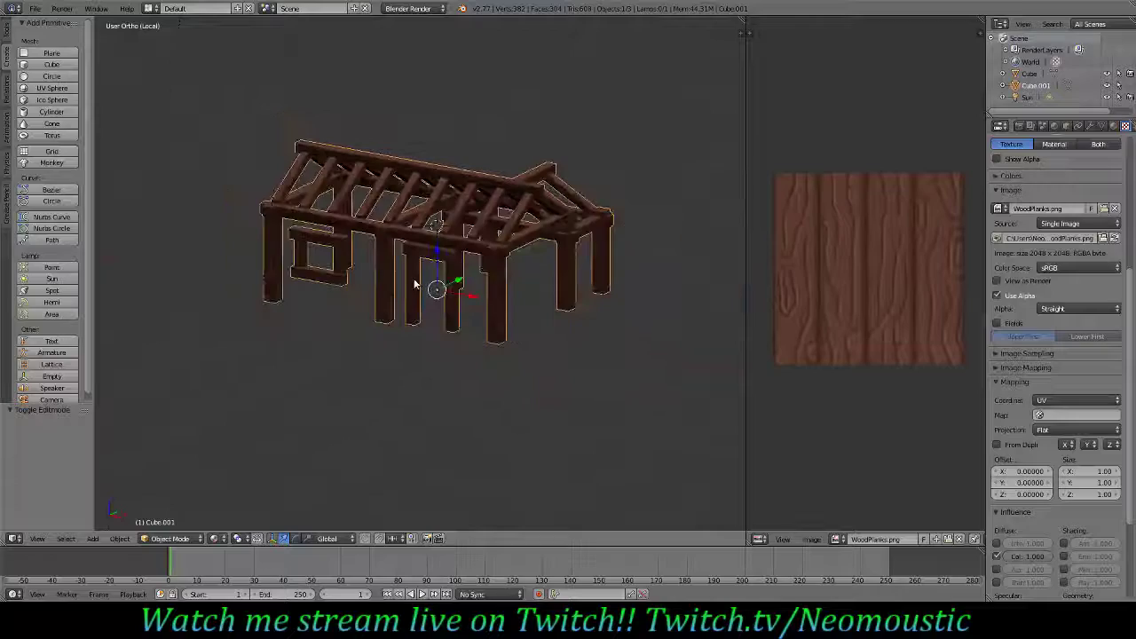
scroll(414, 282, "up", 2)
middle_click_drag(348, 254, 497, 337)
scroll(477, 299, "up", 3)
scroll(482, 304, "up", 3)
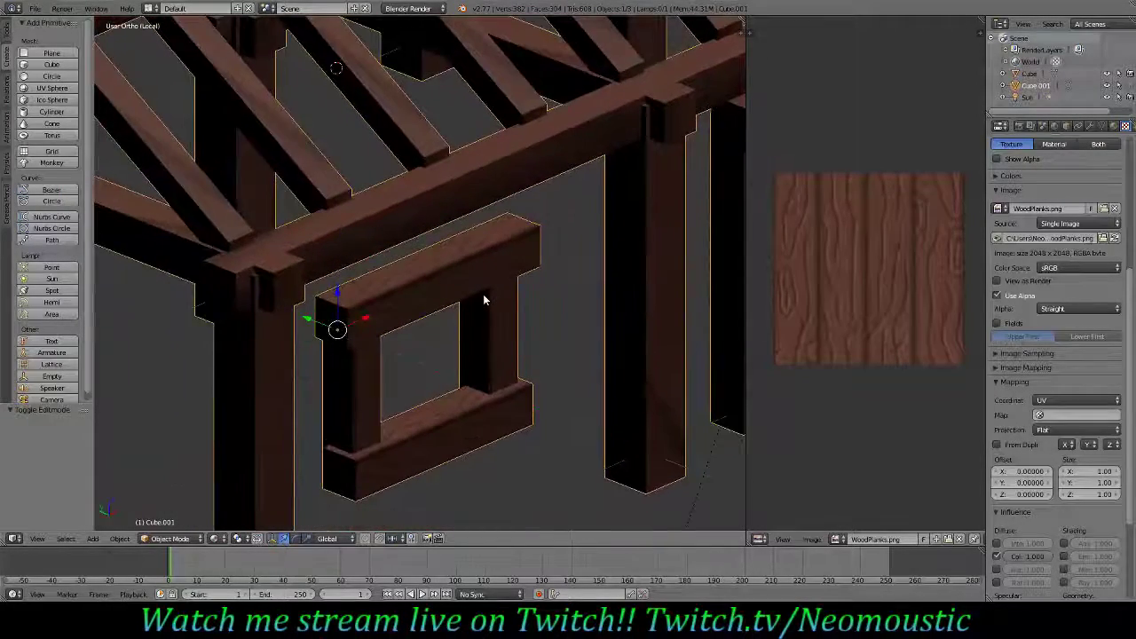
scroll(483, 300, "up", 1)
scroll(484, 300, "up", 3)
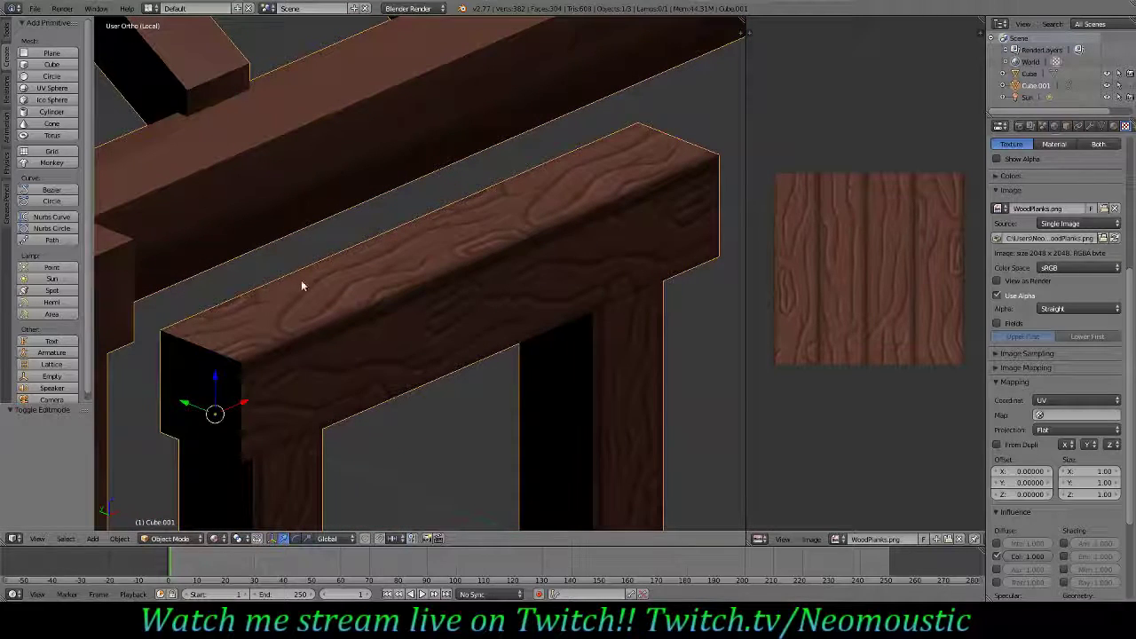
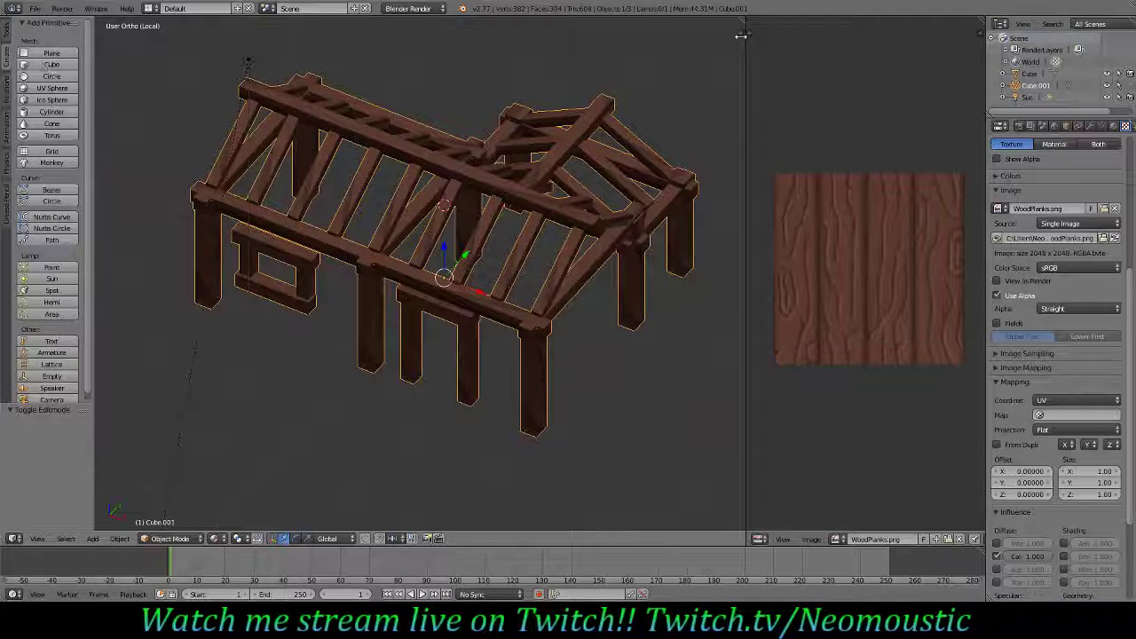
- Merge the UV editor area into the 3D viewport and switch the viewport shading to Solid
left_click_drag(744, 20, 789, 67)
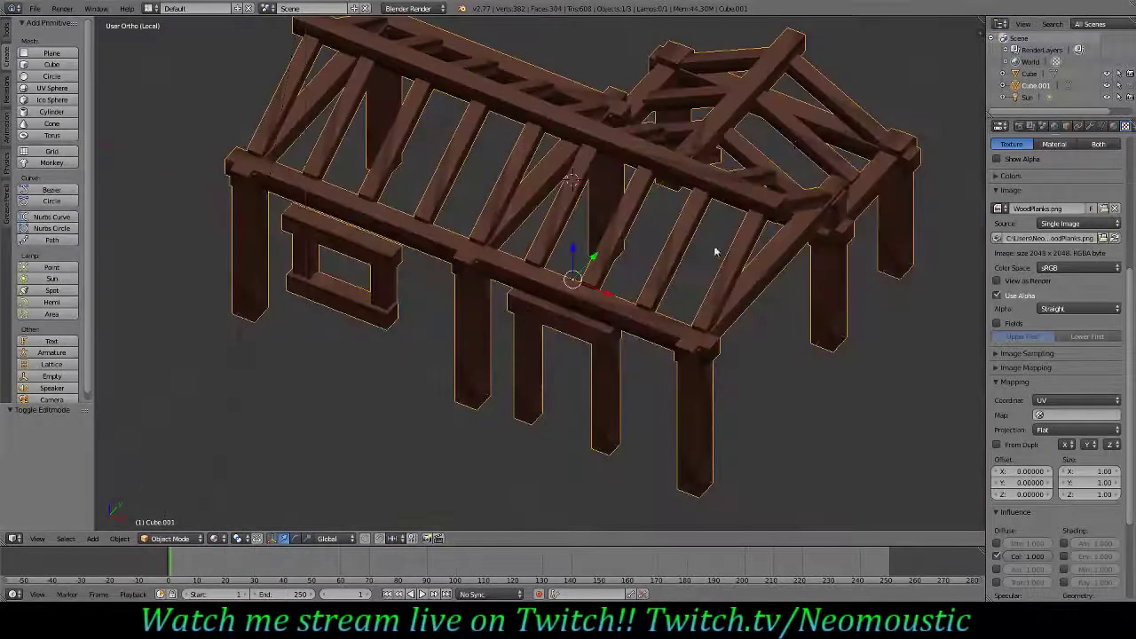
scroll(600, 332, "down", 3)
scroll(581, 338, "up", 2)
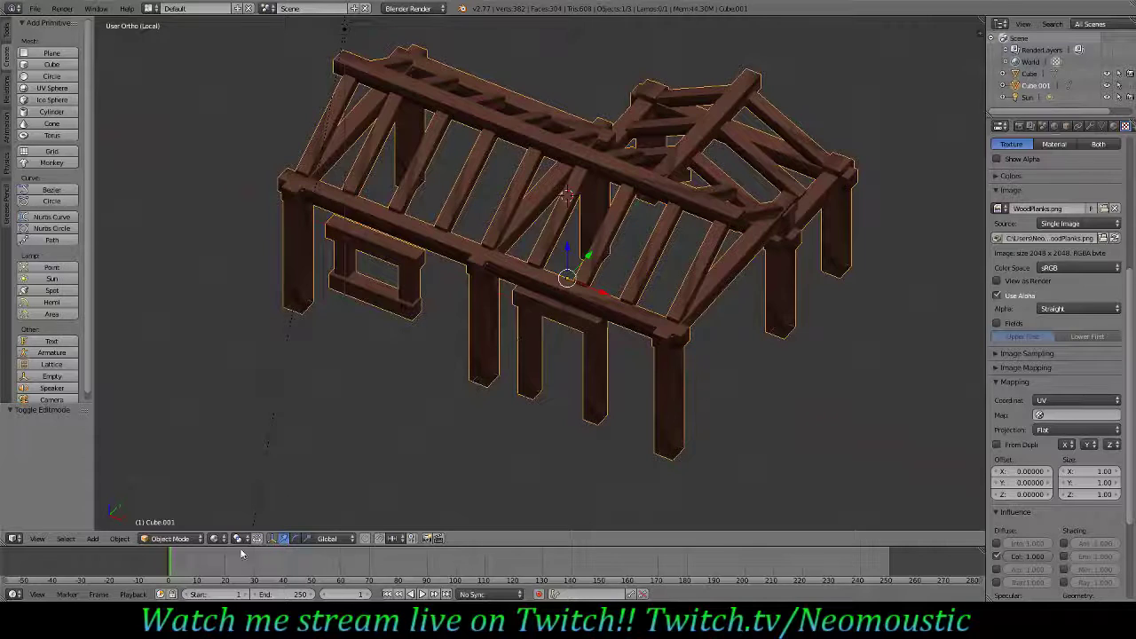
left_click(214, 538)
left_click(251, 502)
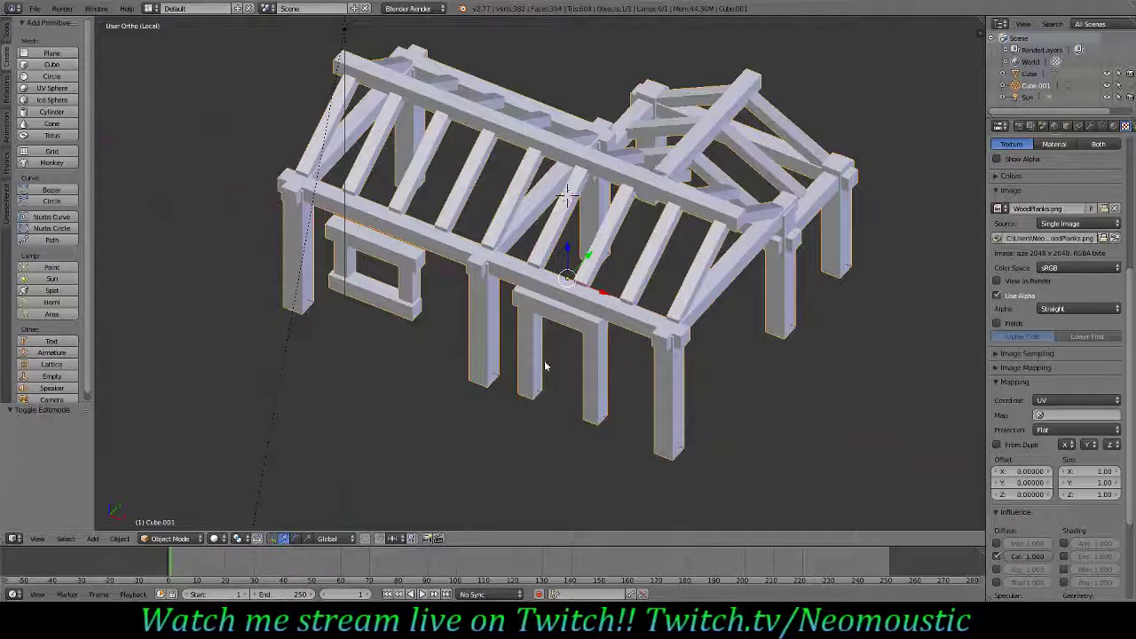
- Add a cube at the 3D cursor and check its placement against the timber frame in top, front and right views
left_click(51, 65)
key("KP_7")
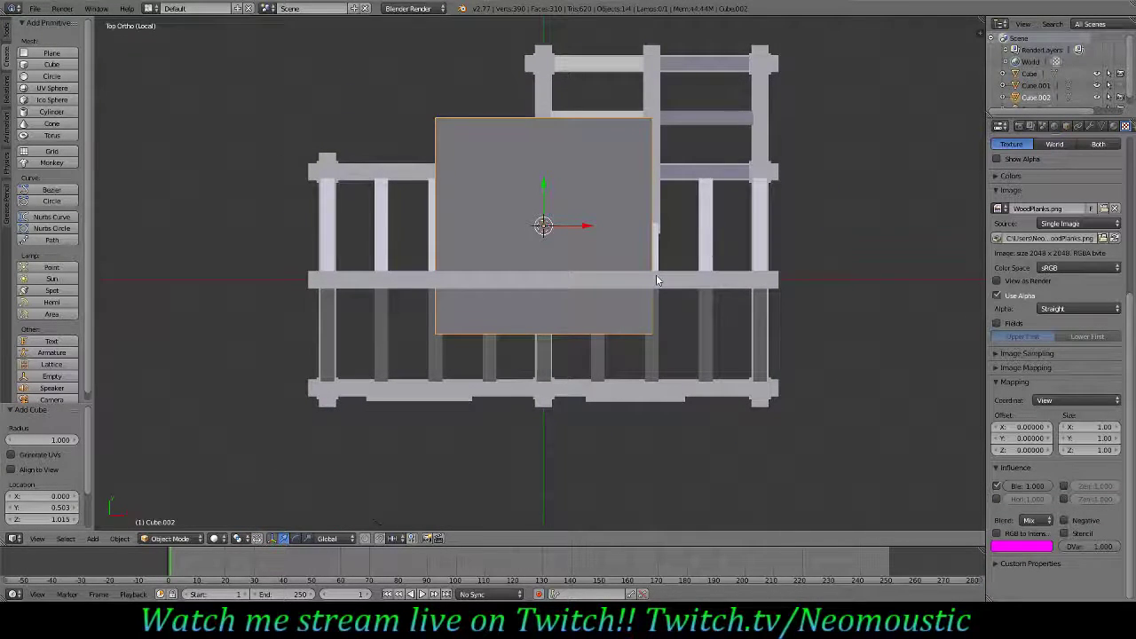
middle_click_drag(657, 277, 657, 280)
key("KP_1")
key("KP_1")
key("KP_1")
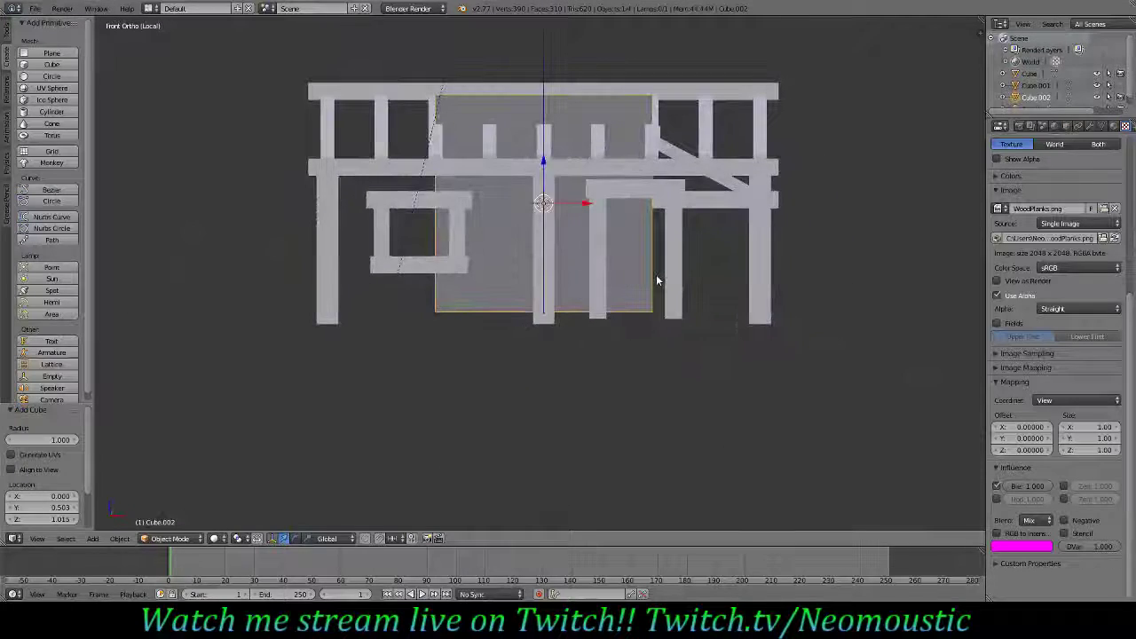
scroll(600, 284, "up", 3)
middle_click_drag(469, 269, 504, 296)
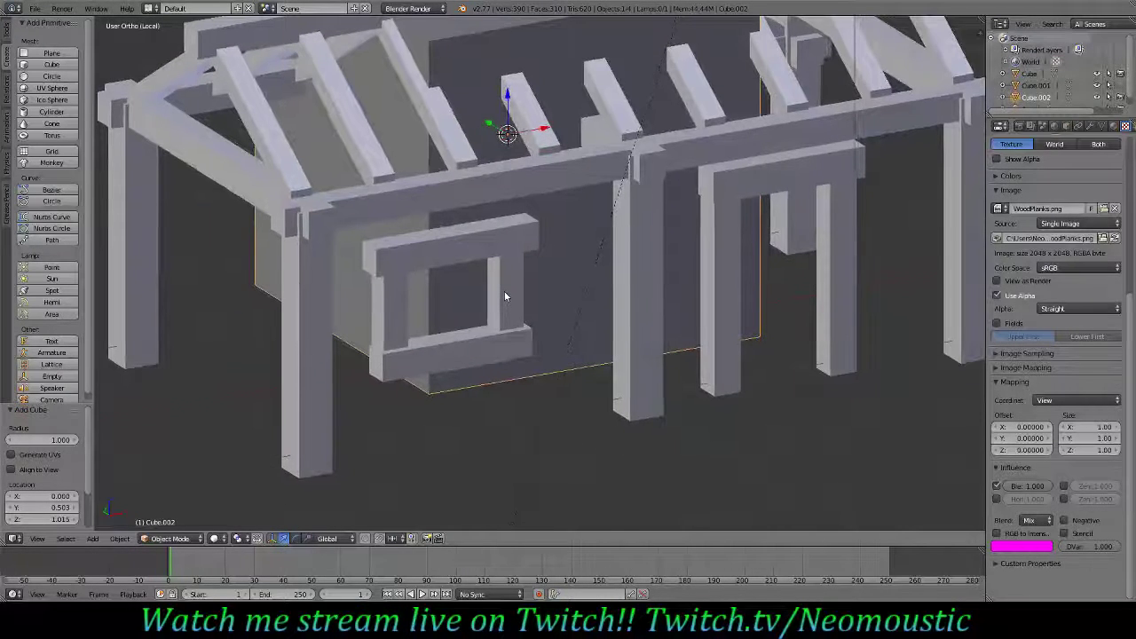
key("KP_3")
scroll(520, 221, "down", 2)
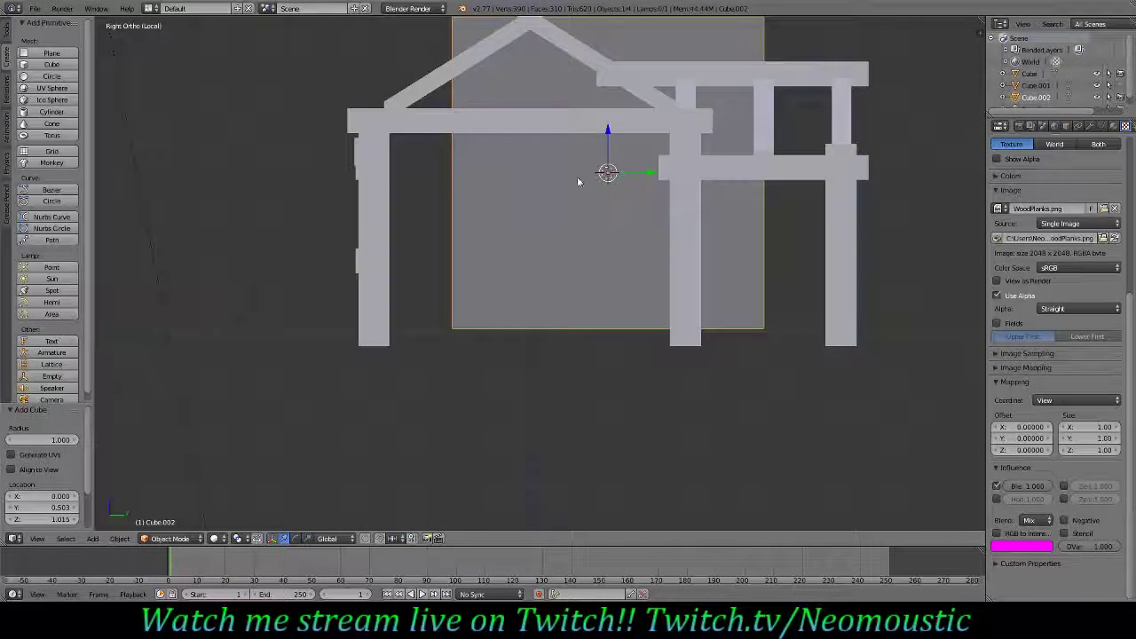
- Snap the 3D cursor to the scene's center
key("space")
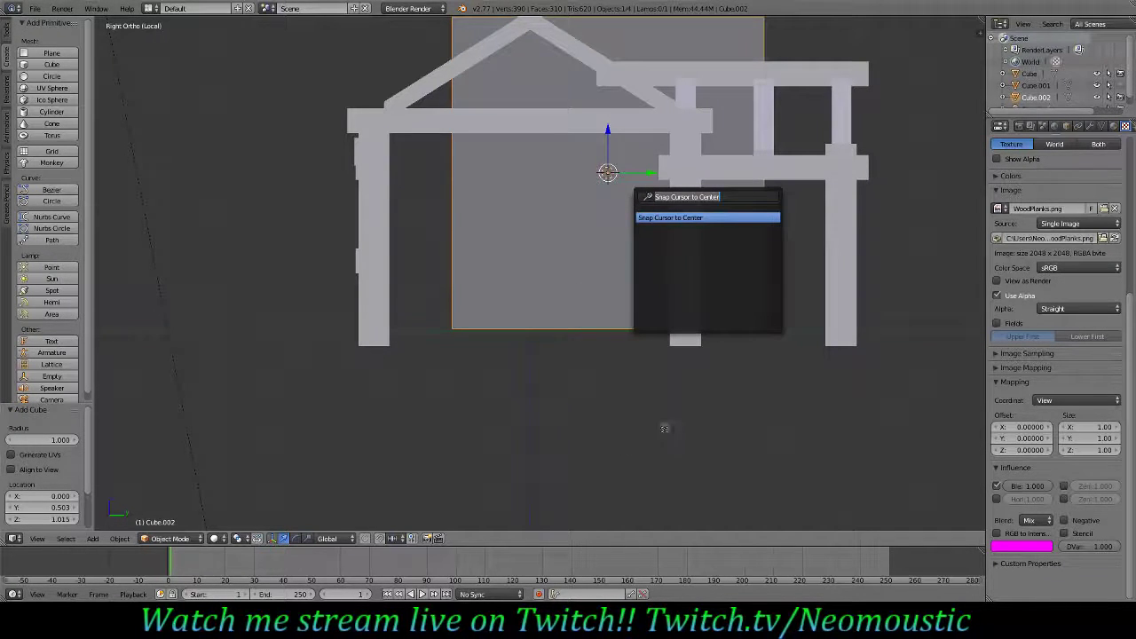
key("Escape")
key("space")
type("cursor to ce")
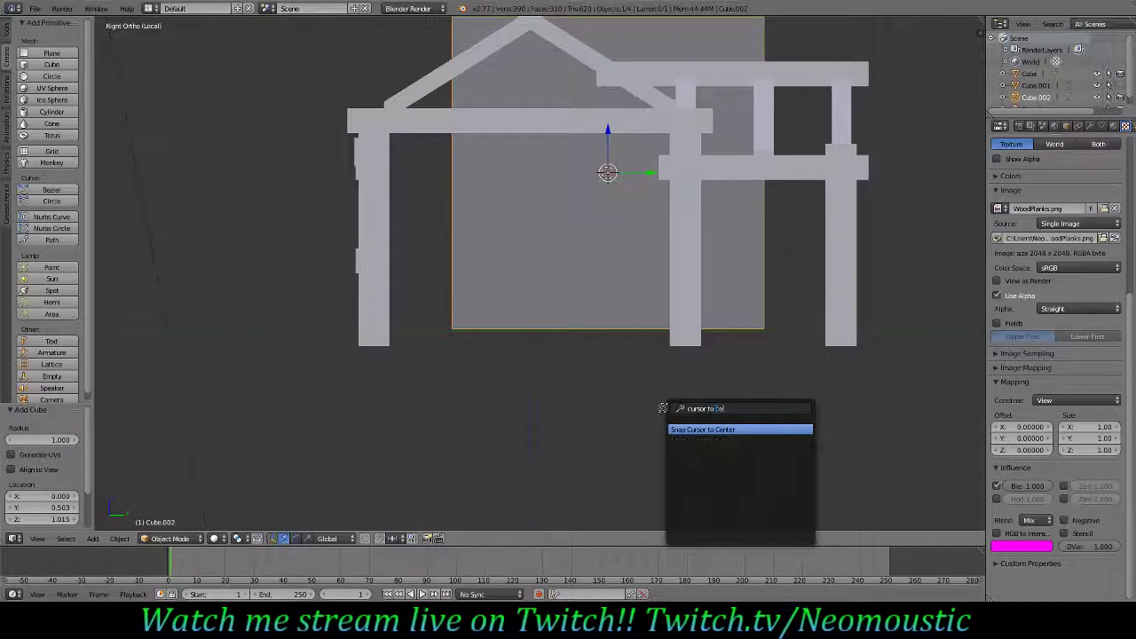
key("Return")
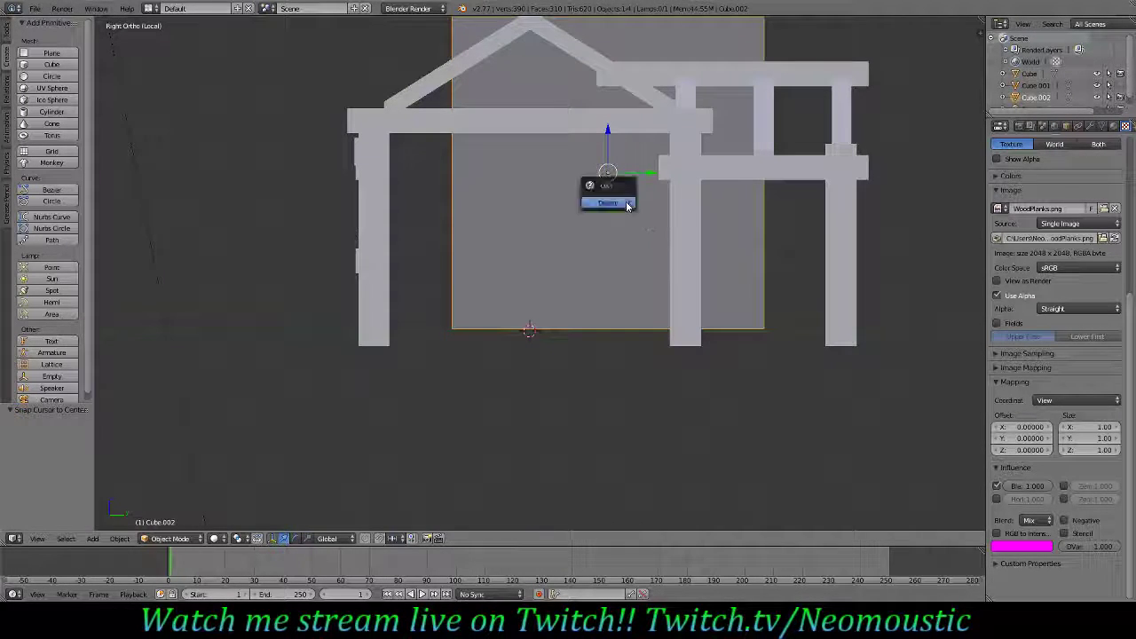
- Delete the off-center cube and add a new cube at the recentered 3D cursor
left_click(608, 203)
left_click(51, 65)
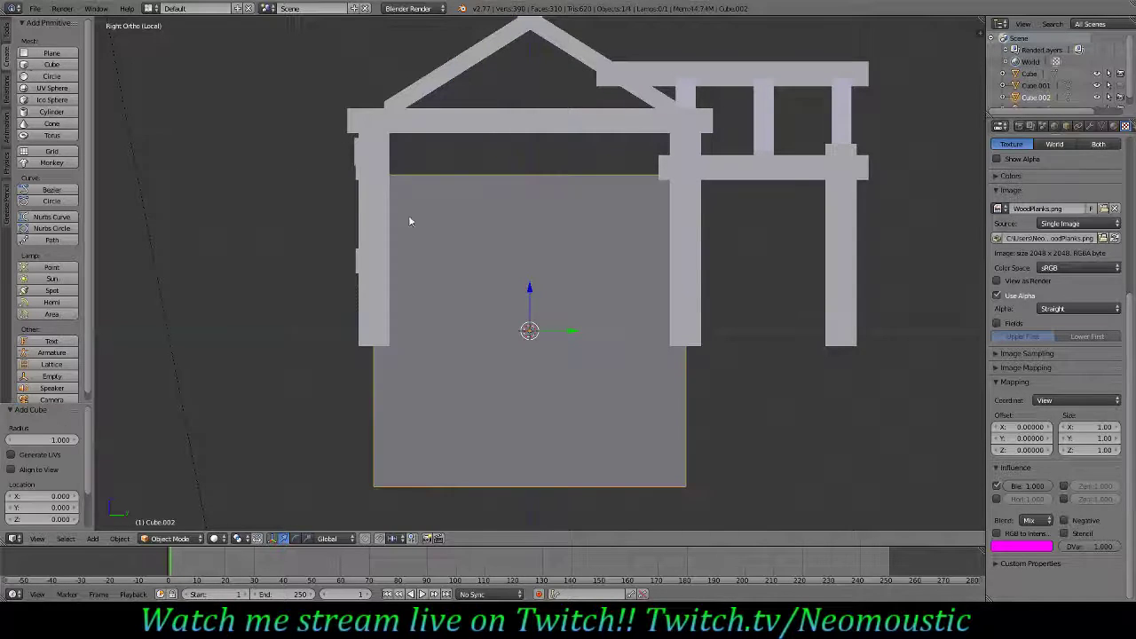
key("s")
right_click(780, 379)
- Enter Edit Mode on the new cube and scale it along Y by 0.1 to form a slab
middle_click_drag(511, 318, 613, 351)
key("Tab")
middle_click_drag(733, 365, 638, 345)
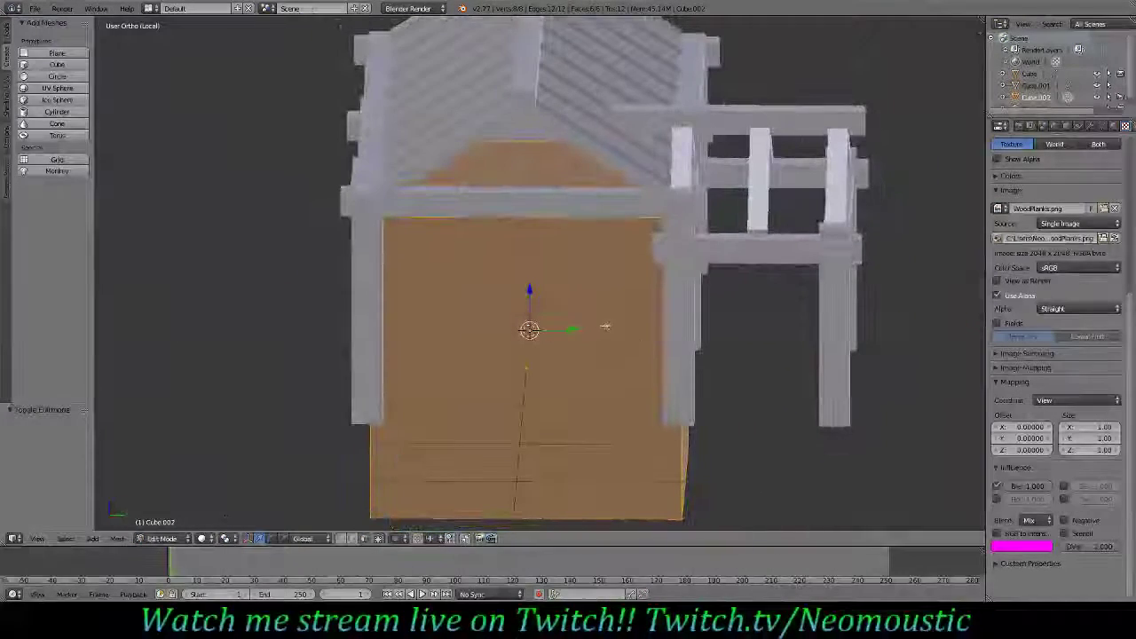
key("KP_3")
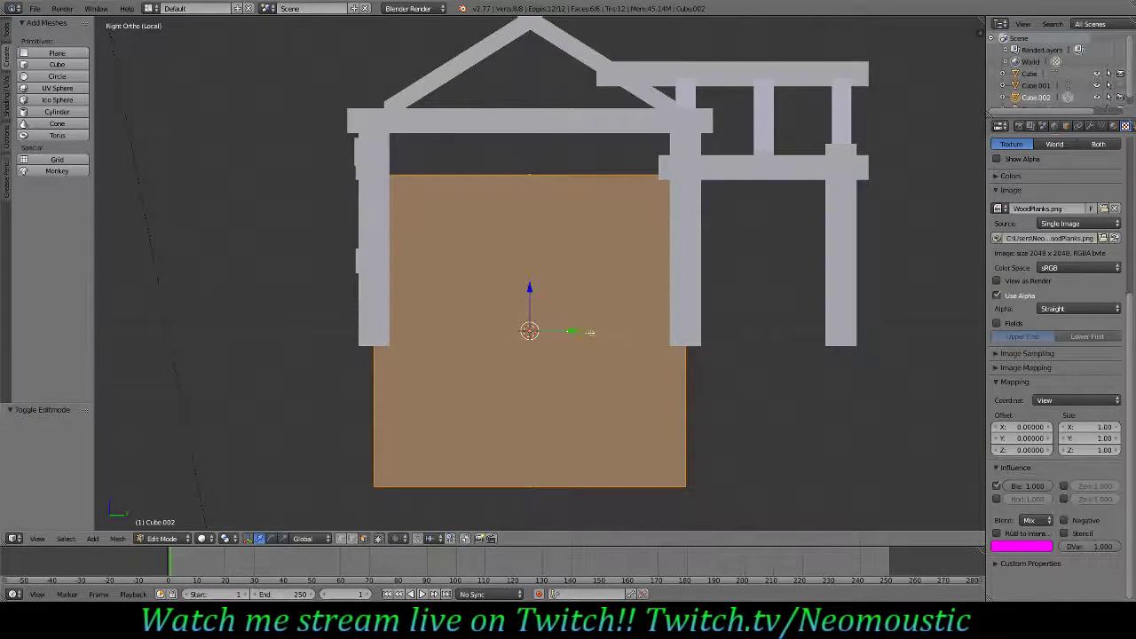
middle_click_drag(521, 337, 597, 389)
scroll(568, 387, "down", 4)
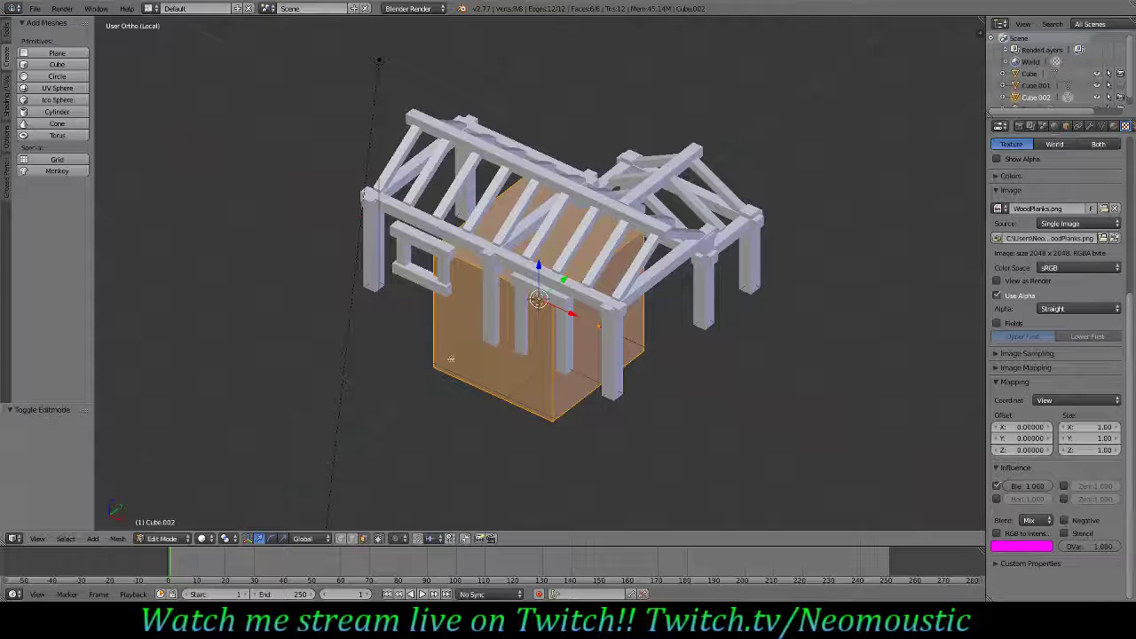
middle_click_drag(765, 419, 616, 399)
middle_click_drag(539, 323, 565, 319)
key("KP_3")
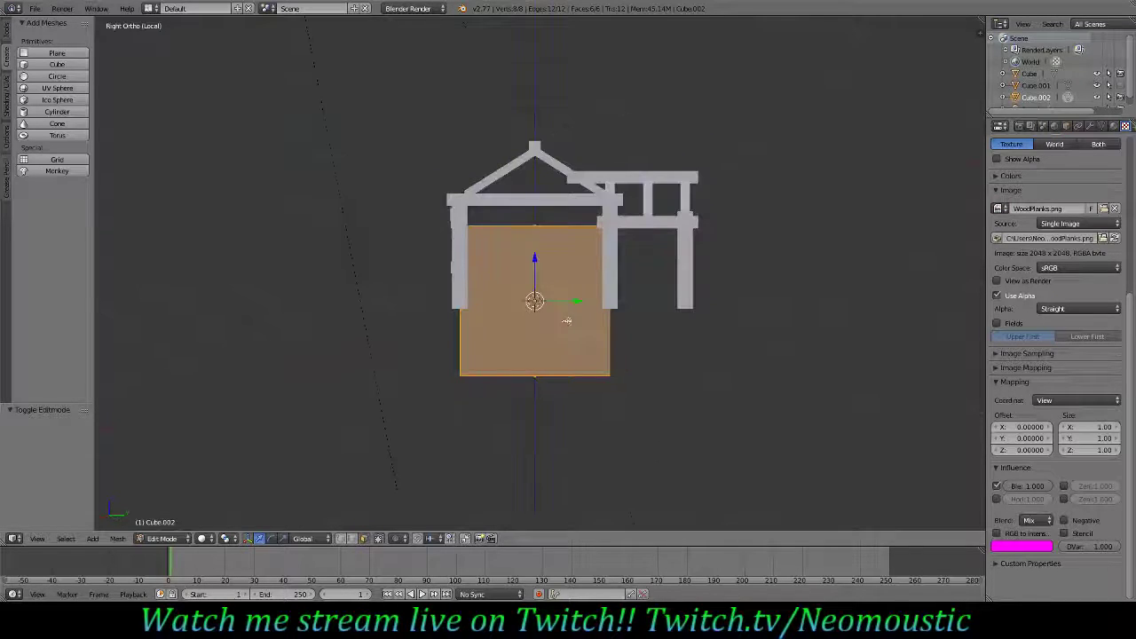
scroll(566, 320, "up", 5)
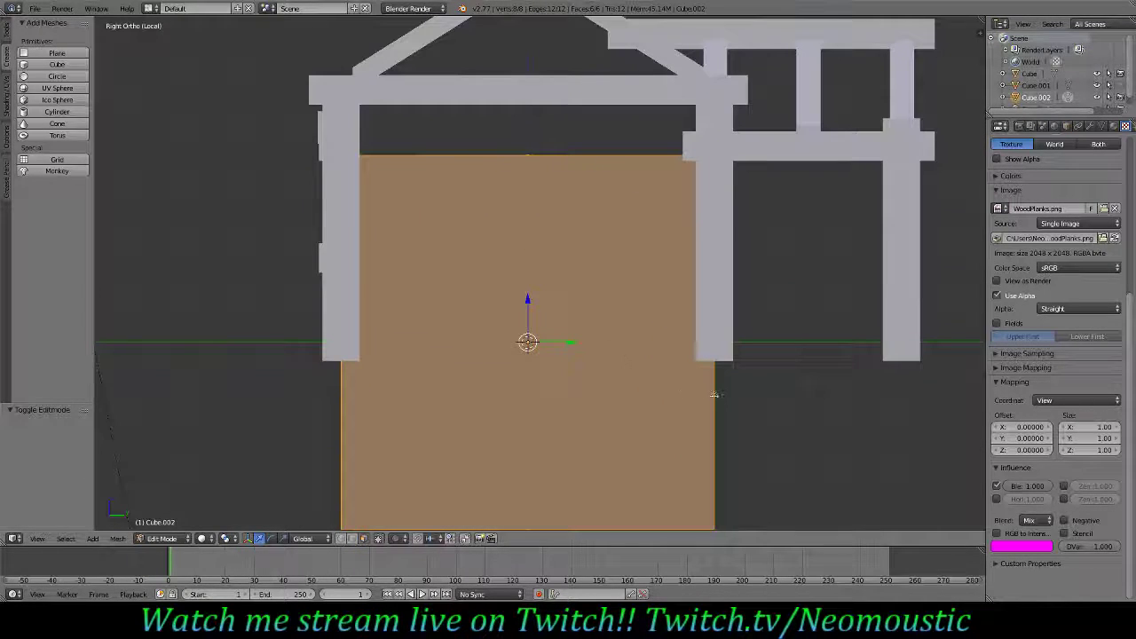
key("s")
key("Escape")
key("s")
key("y")
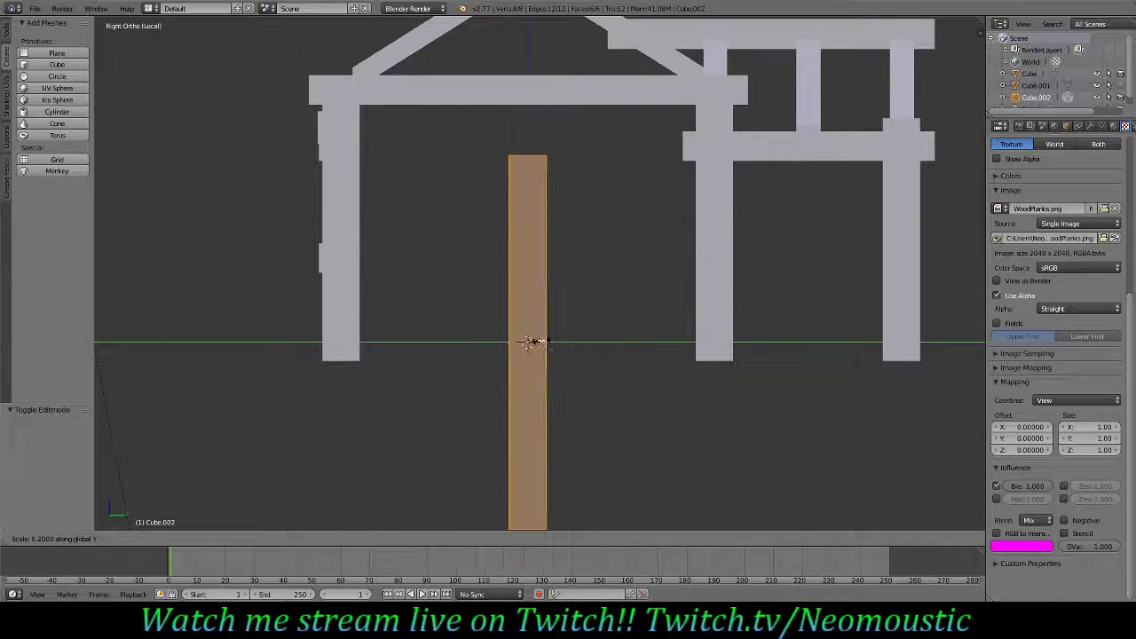
left_click(531, 343)
- Thin the slab further by scaling it along Y by 0.6
scroll(584, 367, "up", 4)
key("s")
key("y")
key("Escape")
key("s")
key("y")
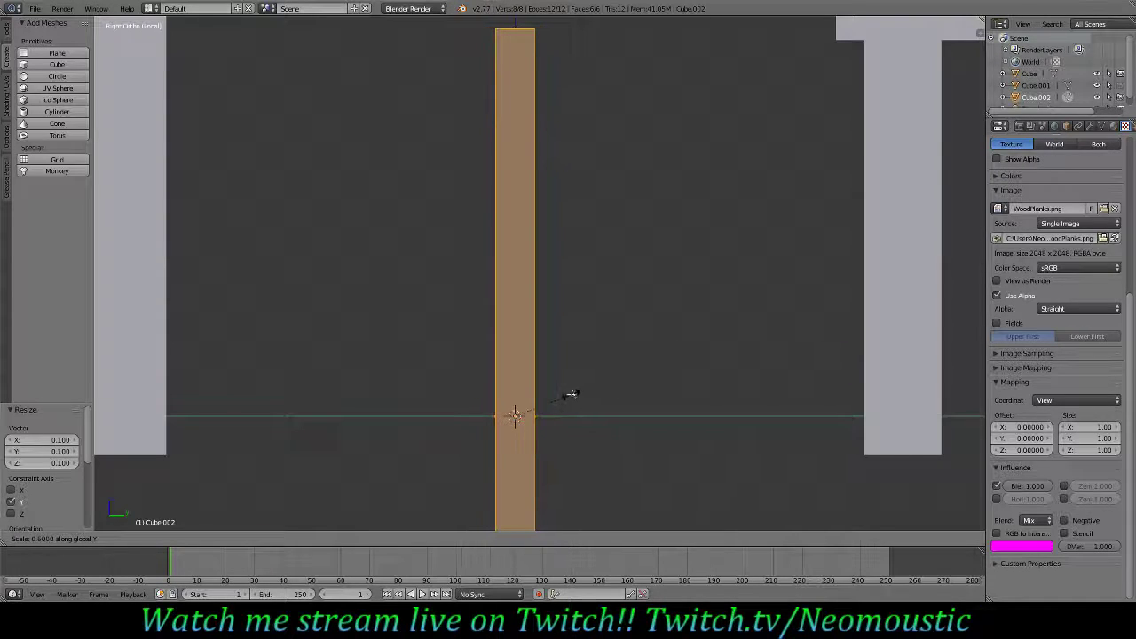
left_click(569, 393)
- Move the wall slab -1 along Y to line it up with the front row of posts
scroll(578, 373, "down", 4)
middle_click_drag(574, 332, 477, 366)
left_click_drag(566, 335, 449, 334)
- Raise the wall slab's bottom face by 1 along Z
middle_click_drag(387, 338, 530, 360)
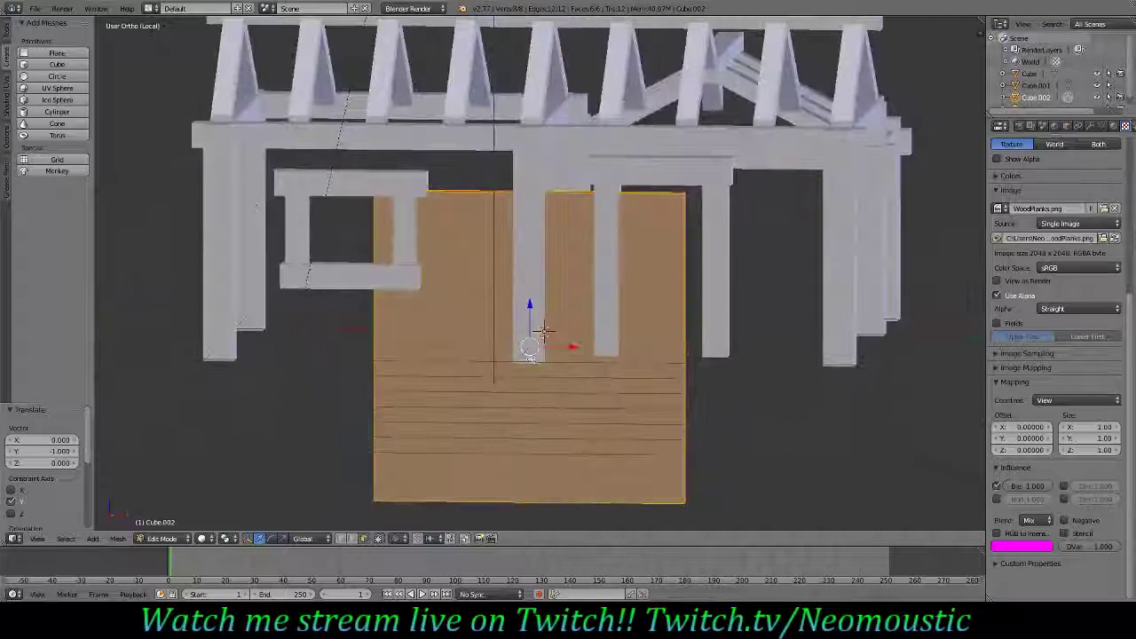
key("KP_1")
middle_click_drag(551, 428, 527, 358)
right_click(541, 344)
left_click_drag(488, 374, 490, 276)
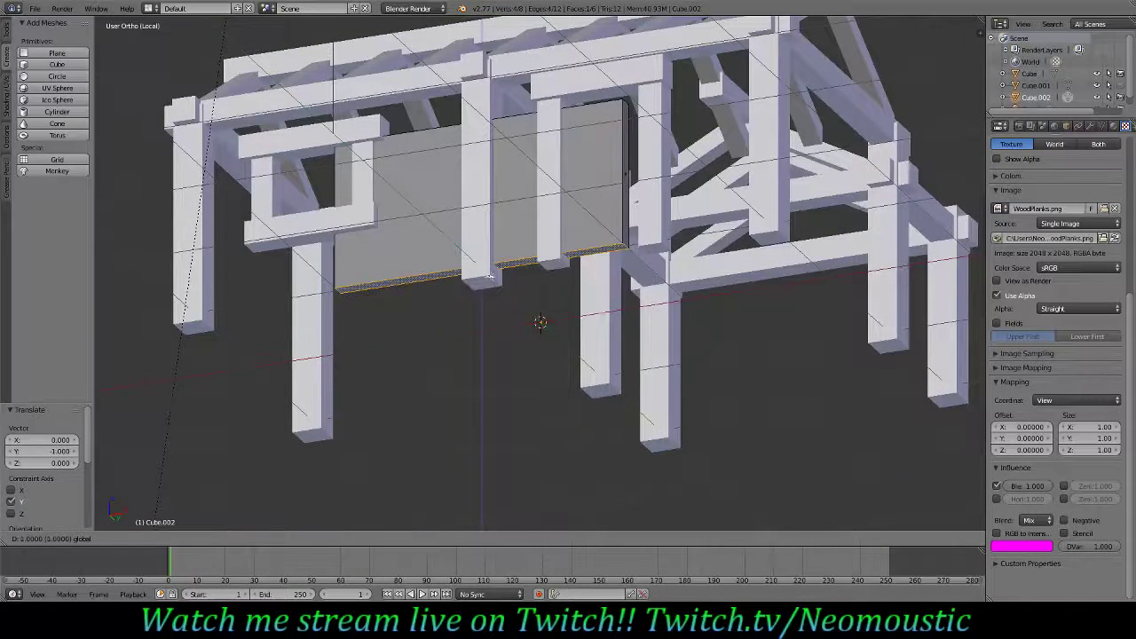
key("Return")
- Lower the wall slab's bottom face by 0.04 along Z towards the feet of the door posts
key("KP_1")
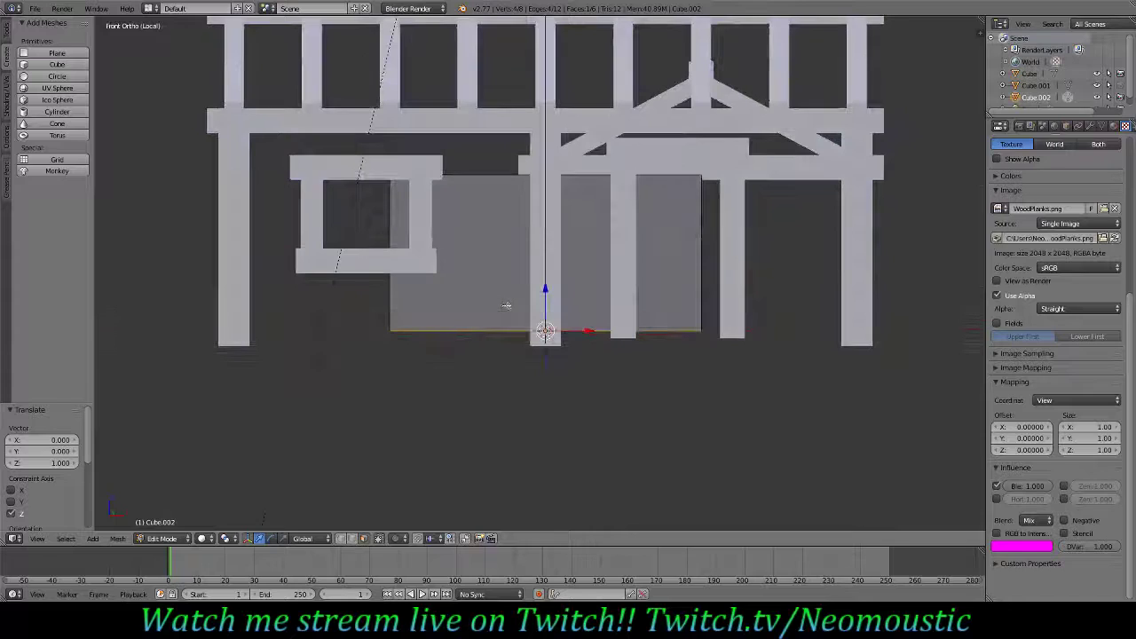
scroll(506, 305, "up", 3)
left_click_drag(551, 330, 552, 341)
scroll(748, 429, "up", 1)
- Select the wall slab's top face and raise it 0.3 along Z into the horizontal front beam
middle_click_drag(748, 429, 568, 266)
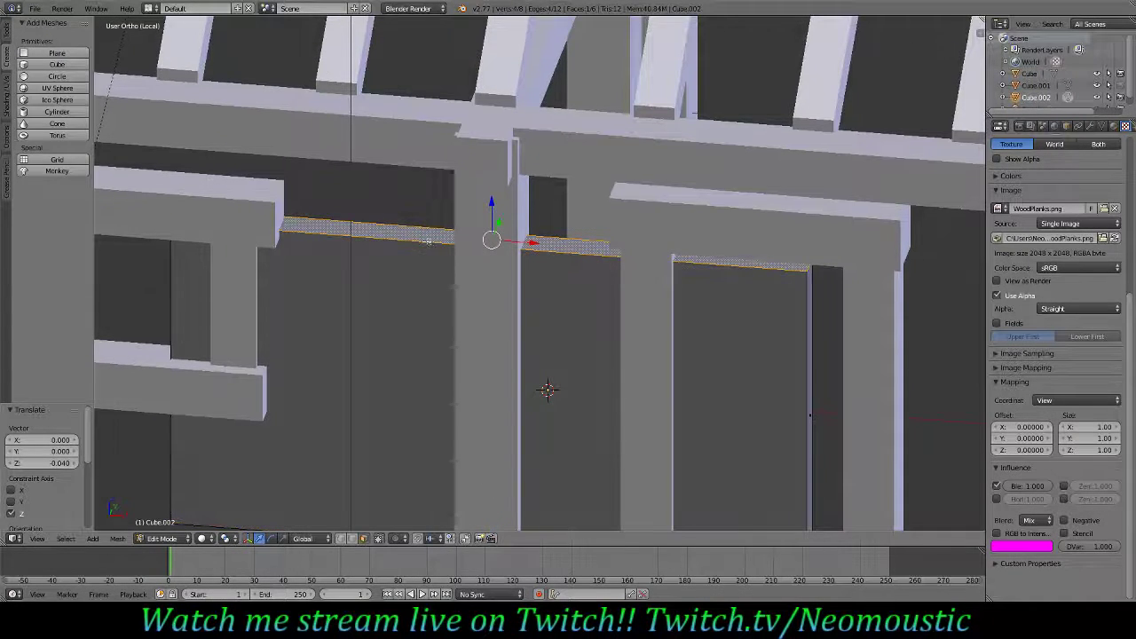
key("KP_3")
key("KP_1")
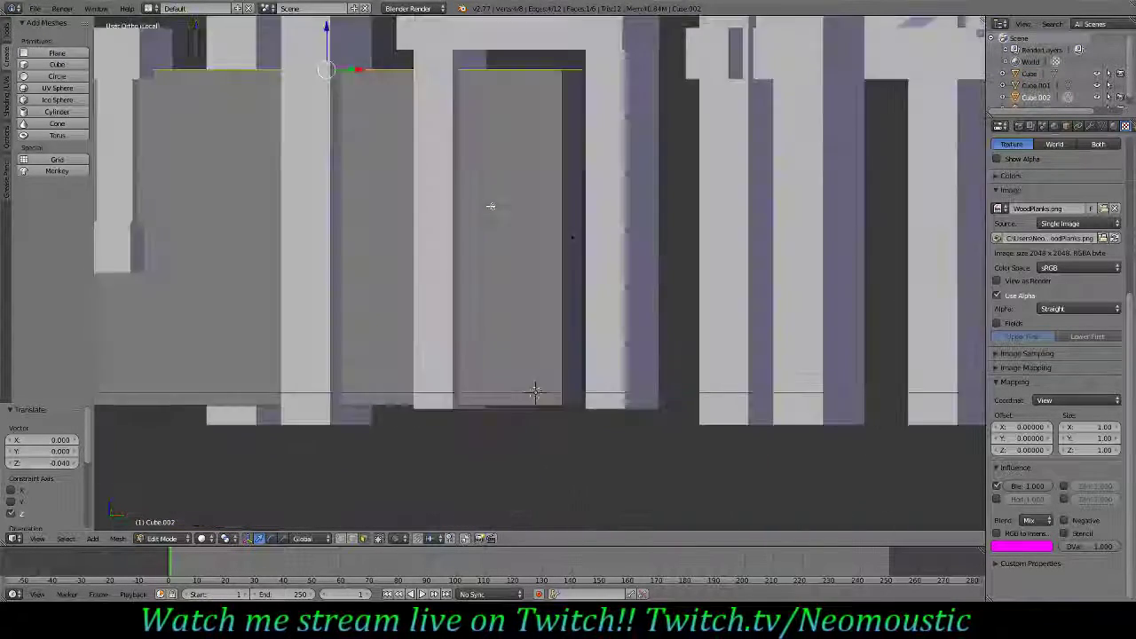
scroll(522, 197, "up", 6, "ctrl")
scroll(522, 198, "up", 5, "shift")
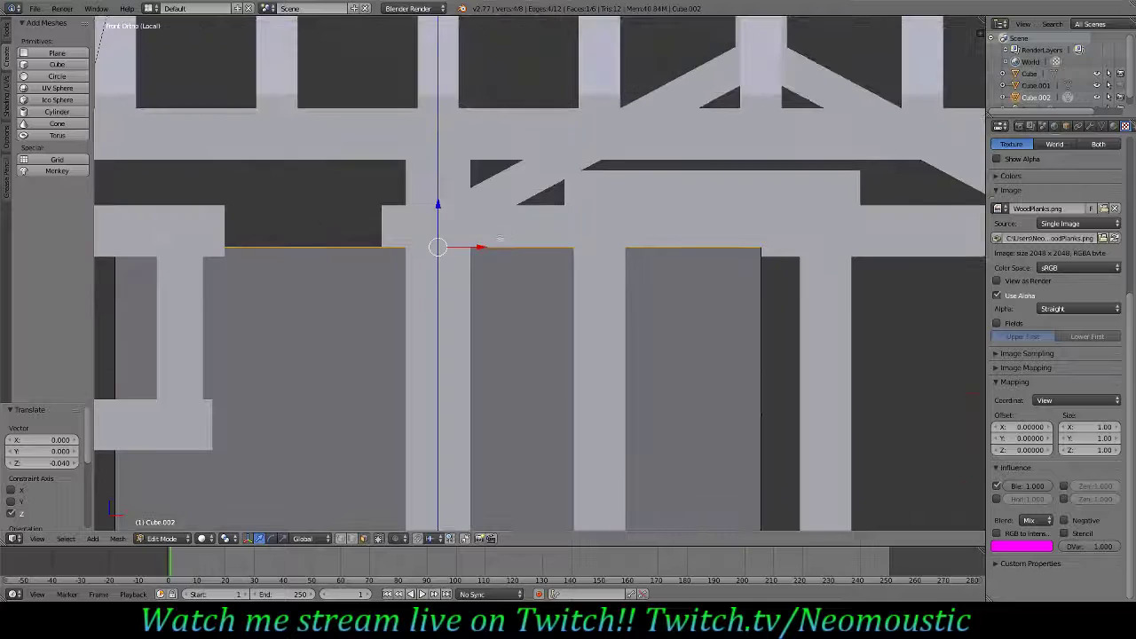
left_click_drag(438, 232, 444, 166, "ctrl")
- Select the wall slab's end face beside the door and move it 1 along X into the corner post
scroll(480, 213, "down", 6)
middle_click_drag(506, 340, 456, 364)
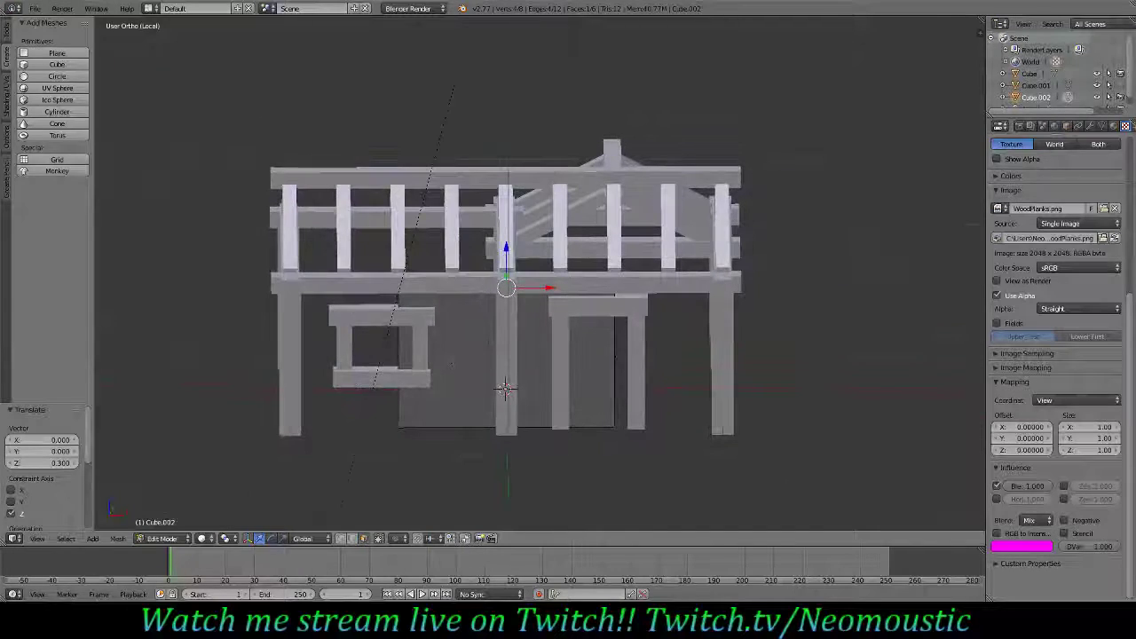
middle_click_drag(655, 366, 529, 344)
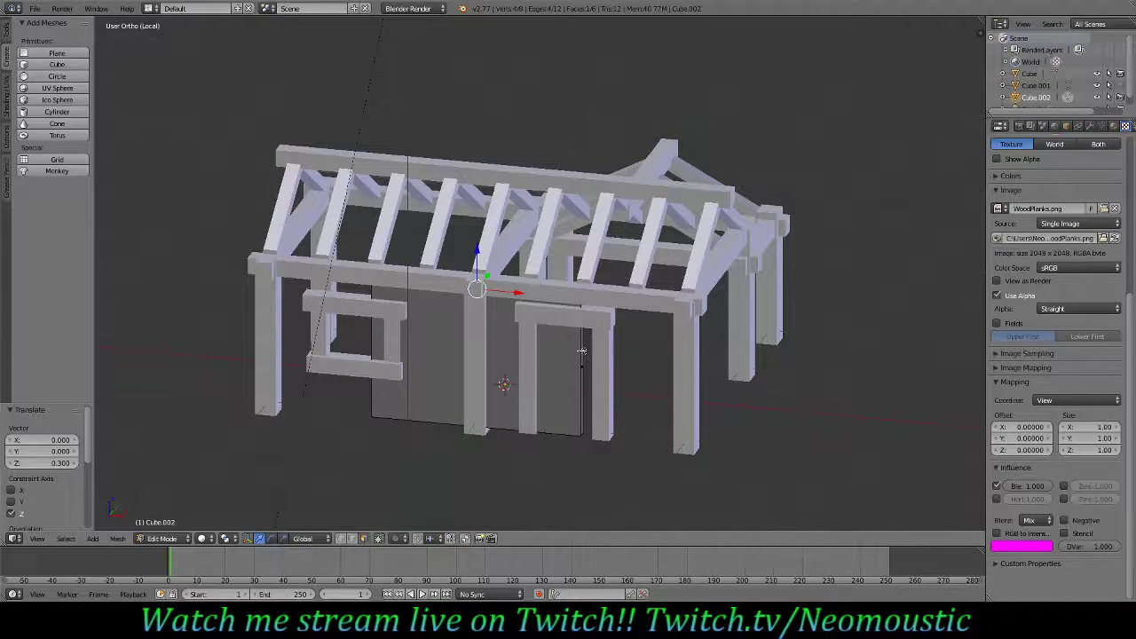
middle_click_drag(587, 363, 545, 274)
scroll(540, 277, "up", 5)
right_click(538, 278)
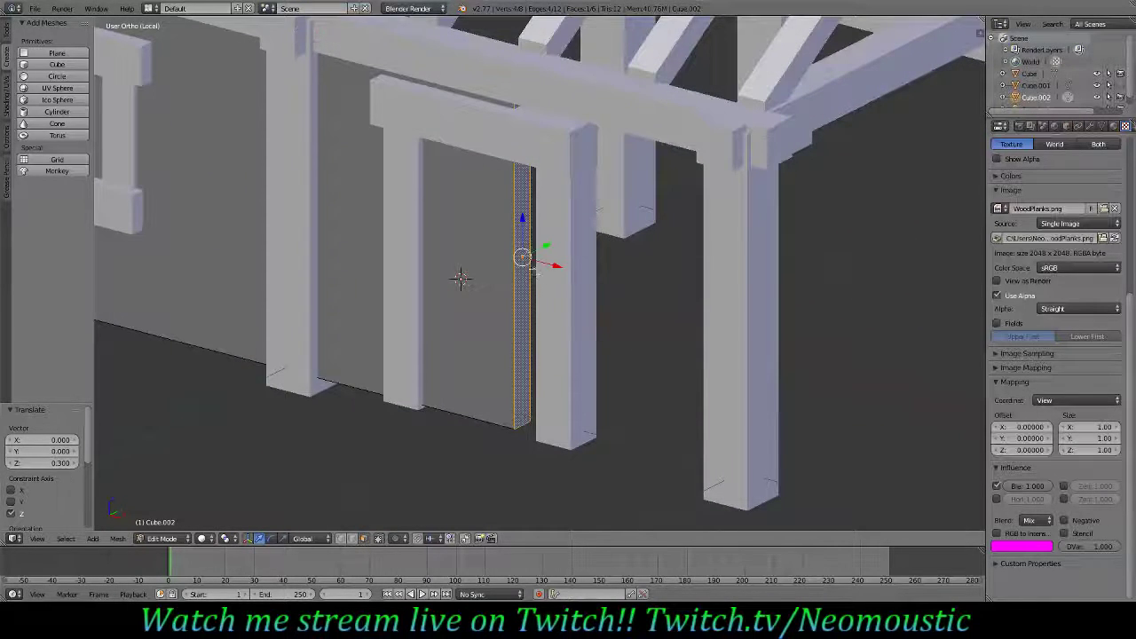
key("g")
key("x")
key("1")
key("Return")
- Move the wall slab's opposite end face, by the window frame, -1 along X into the other corner post
middle_click_drag(539, 277, 587, 301)
right_click(327, 304)
scroll(328, 304, "down", 4)
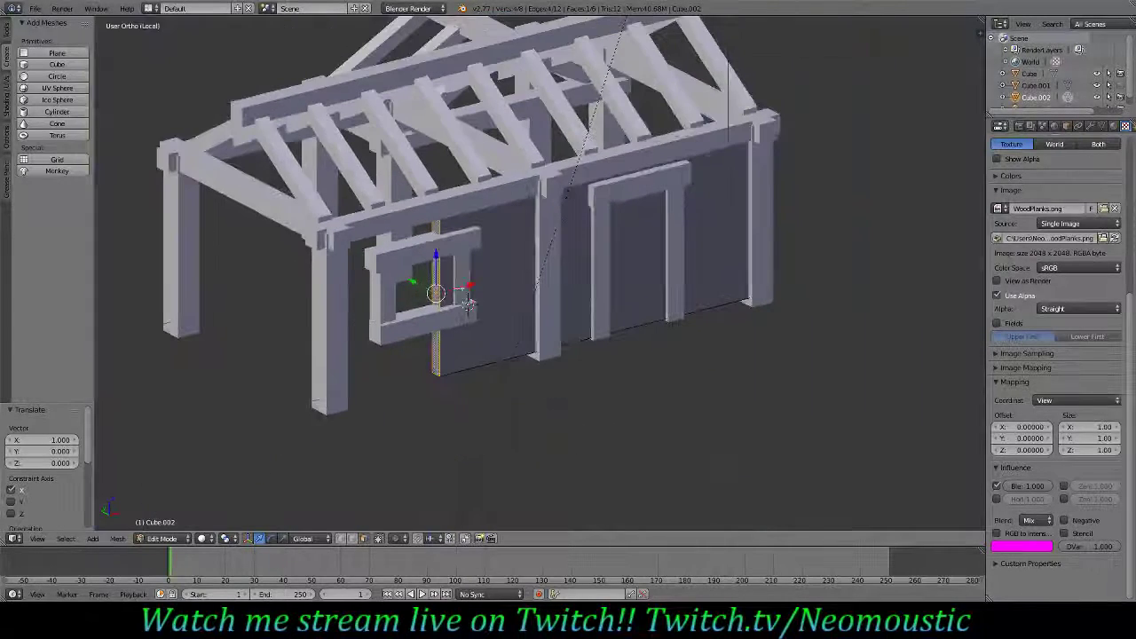
key("g")
key("x")
left_click(407, 300)
- Isolate the wall slab in local view without the timber frame
middle_click_drag(709, 295, 568, 310)
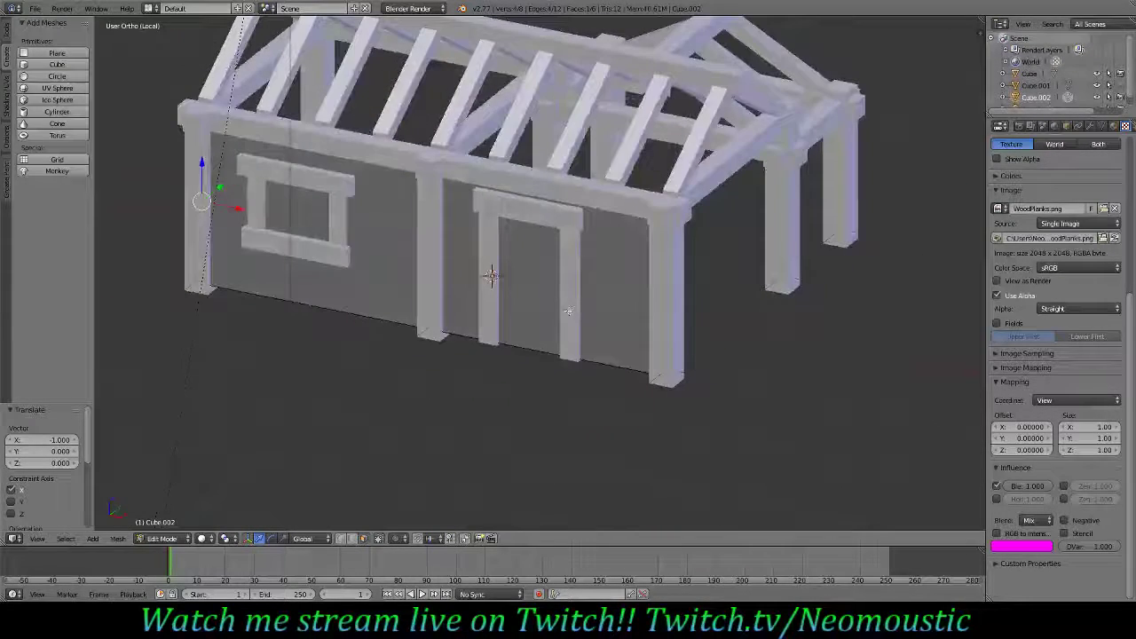
key("KP_Divide")
key("KP_Divide")
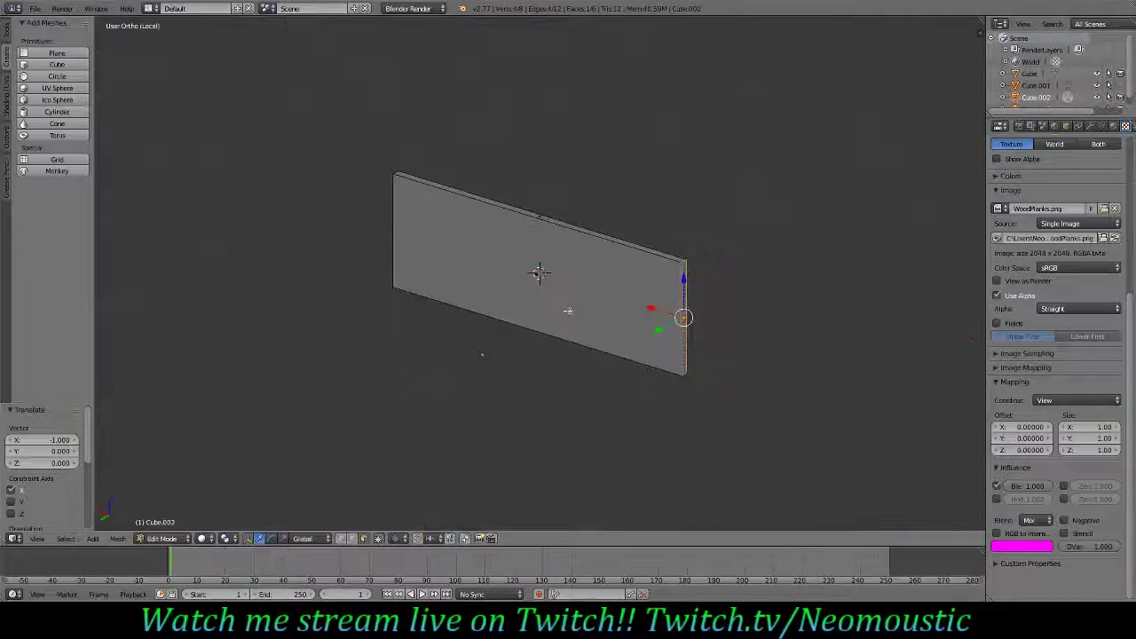
- Mark seams along one long top edge and the edges around both ends of the wall slab
middle_click_drag(568, 310, 480, 418)
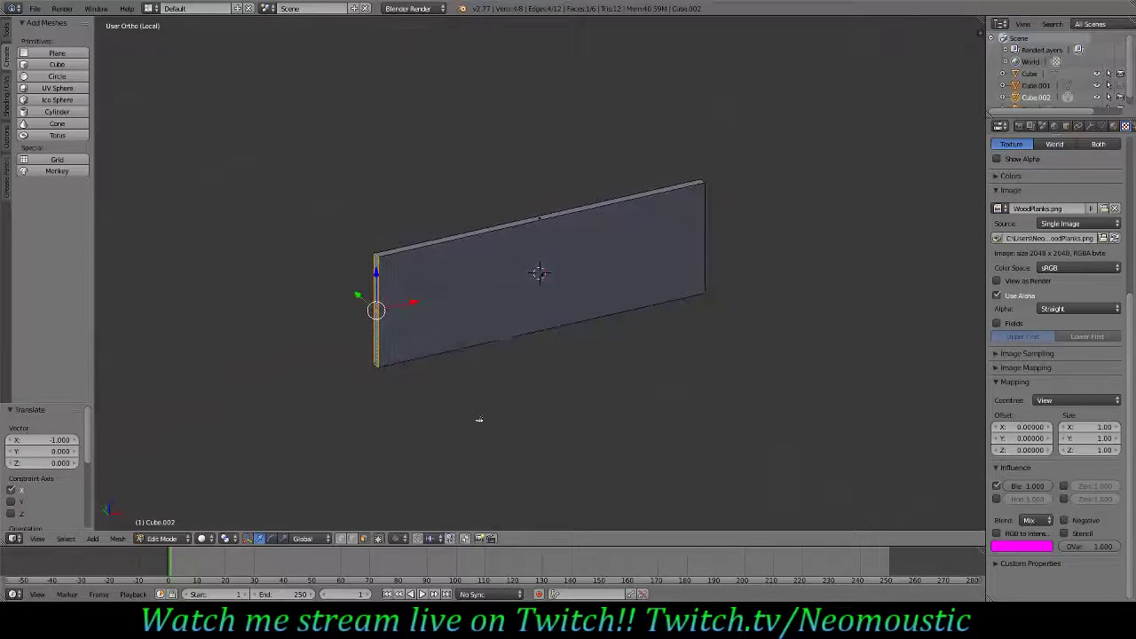
scroll(434, 338, "up", 3)
right_click(385, 250)
right_click(271, 342, "shift")
right_click(253, 430, "shift")
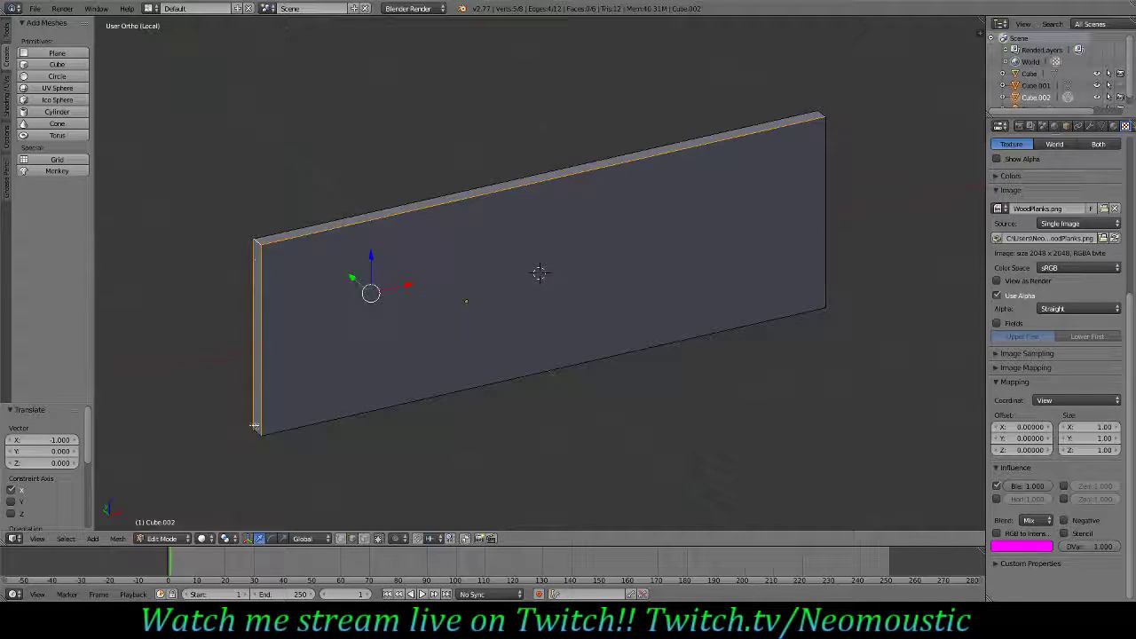
scroll(540, 280, "up", 1)
middle_click_drag(540, 281, 410, 277)
right_click(717, 303, "shift")
right_click(708, 354, "shift")
right_click(736, 380, "shift")
scroll(765, 415, "down", 3)
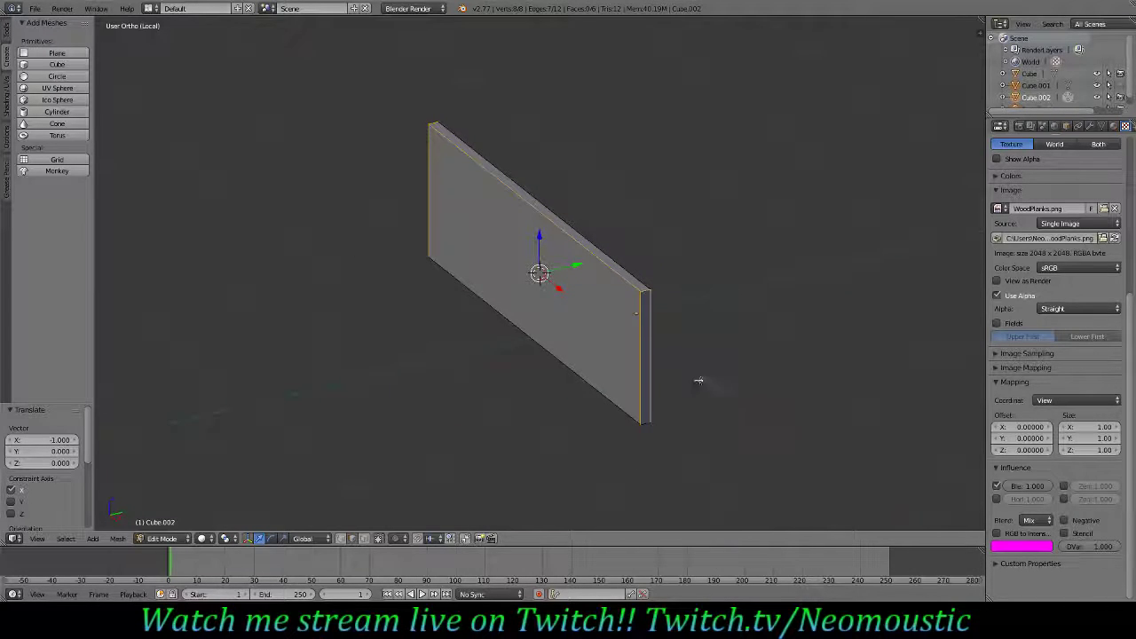
key("space")
type("mark se")
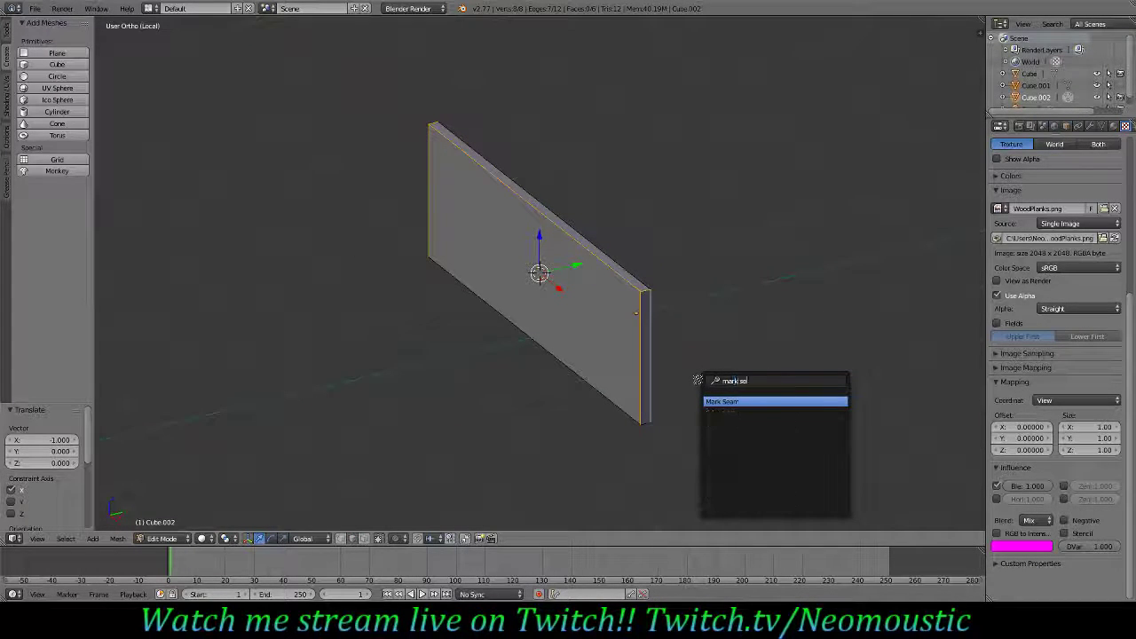
key("Return")
- Select the whole wall slab and split the 3D view, turning the new area into a UV/Image Editor
middle_click_drag(699, 380, 605, 382)
key("a")
key("a")
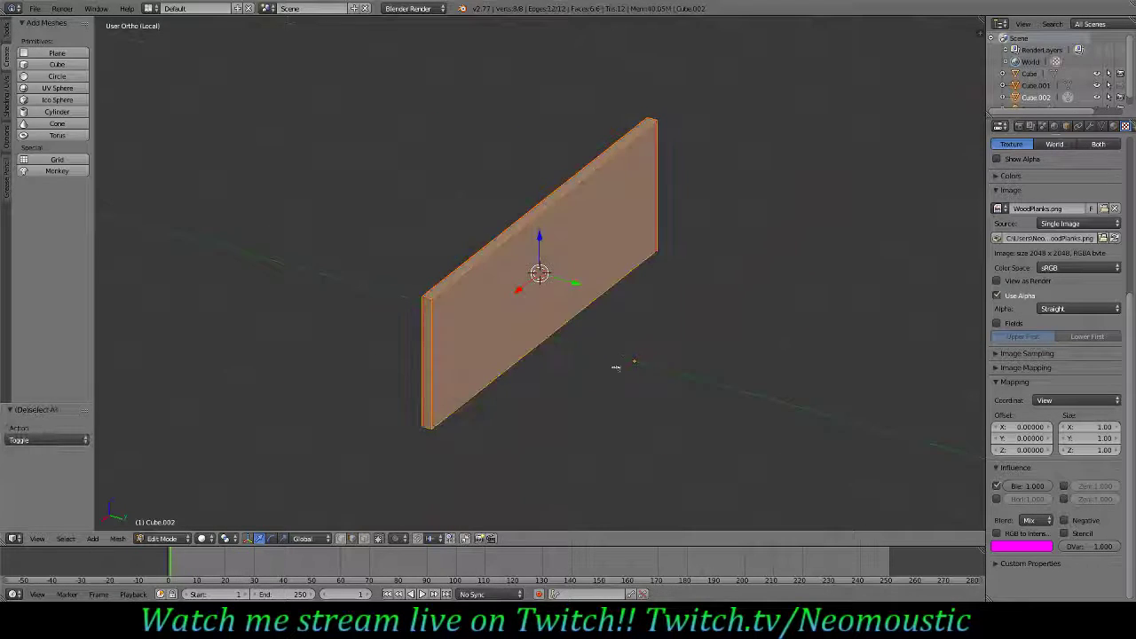
left_click_drag(982, 18, 634, 541)
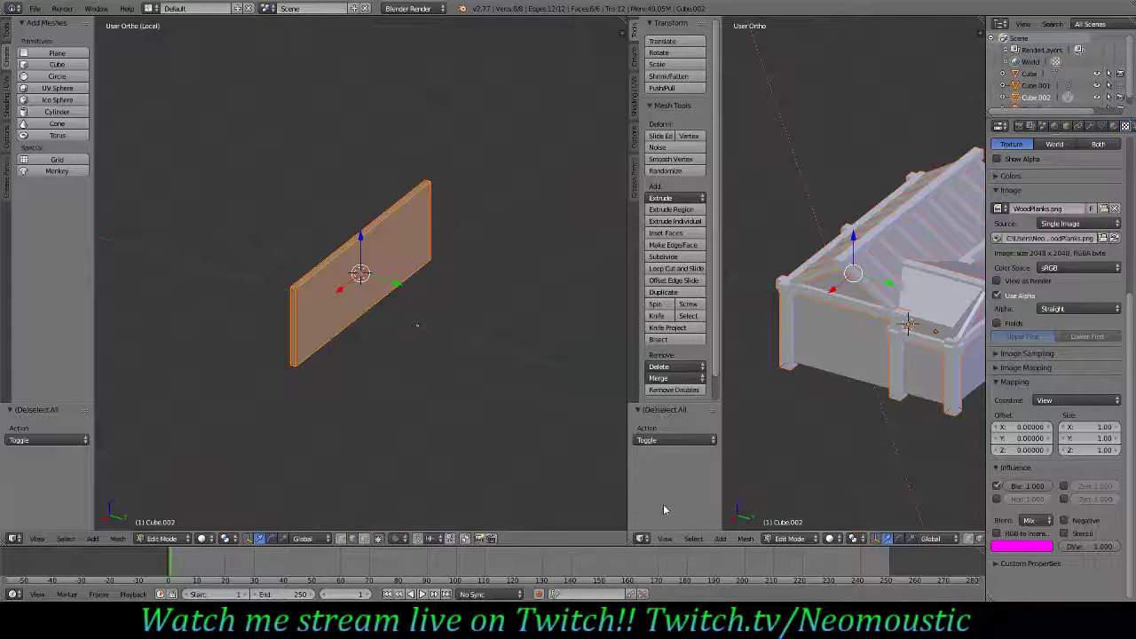
left_click(642, 539)
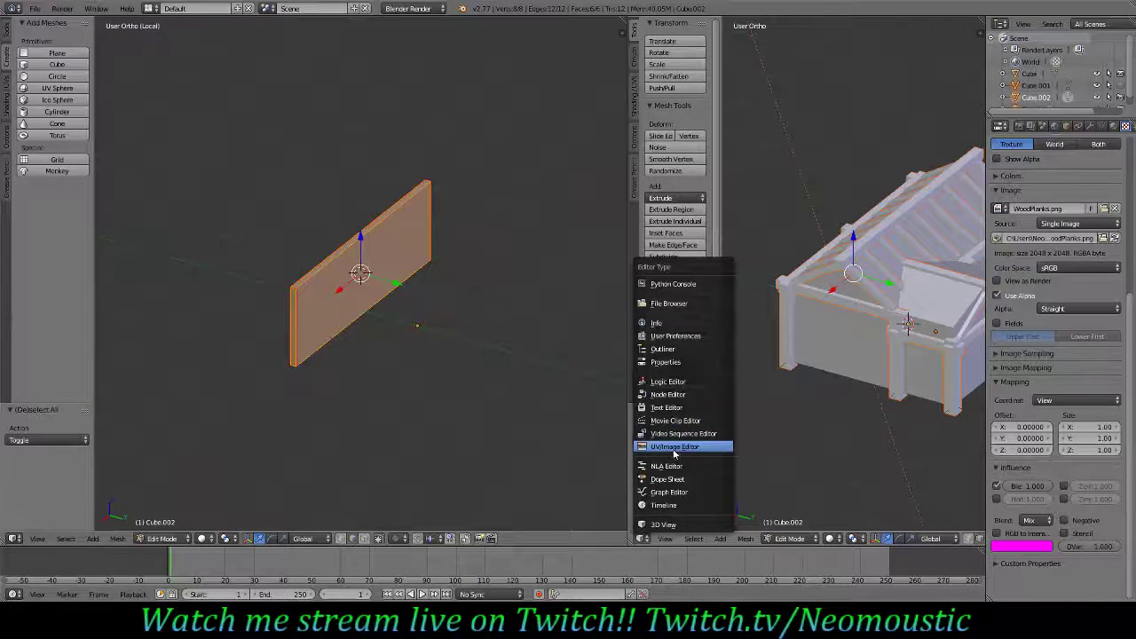
left_click(675, 447)
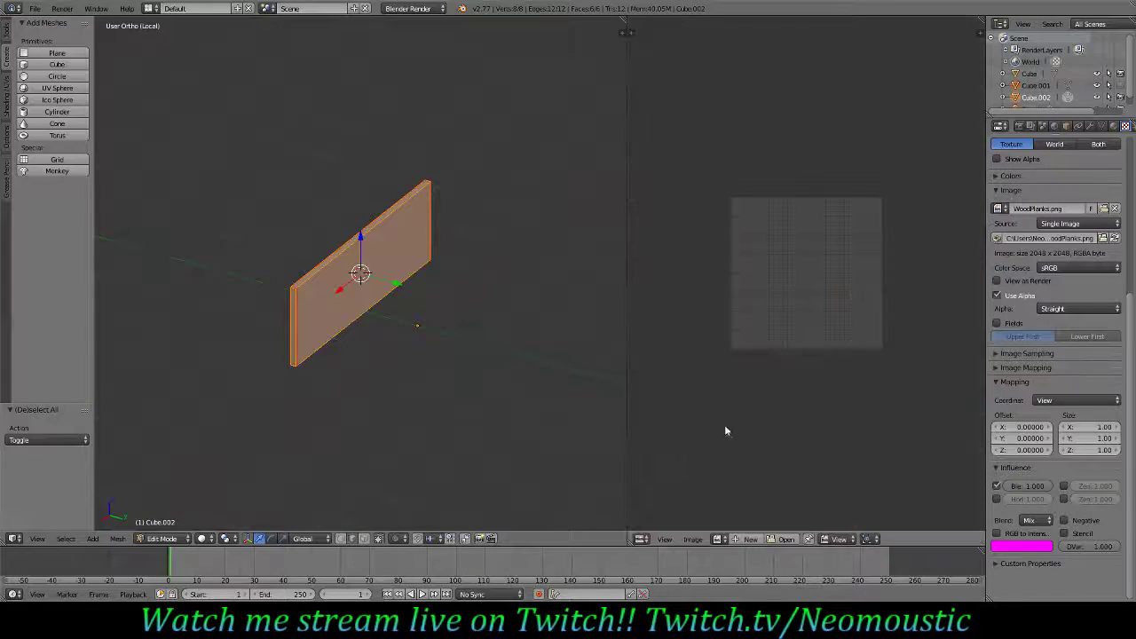
- Unwrap the whole wall slab along its seams
key("u")
left_click(479, 311)
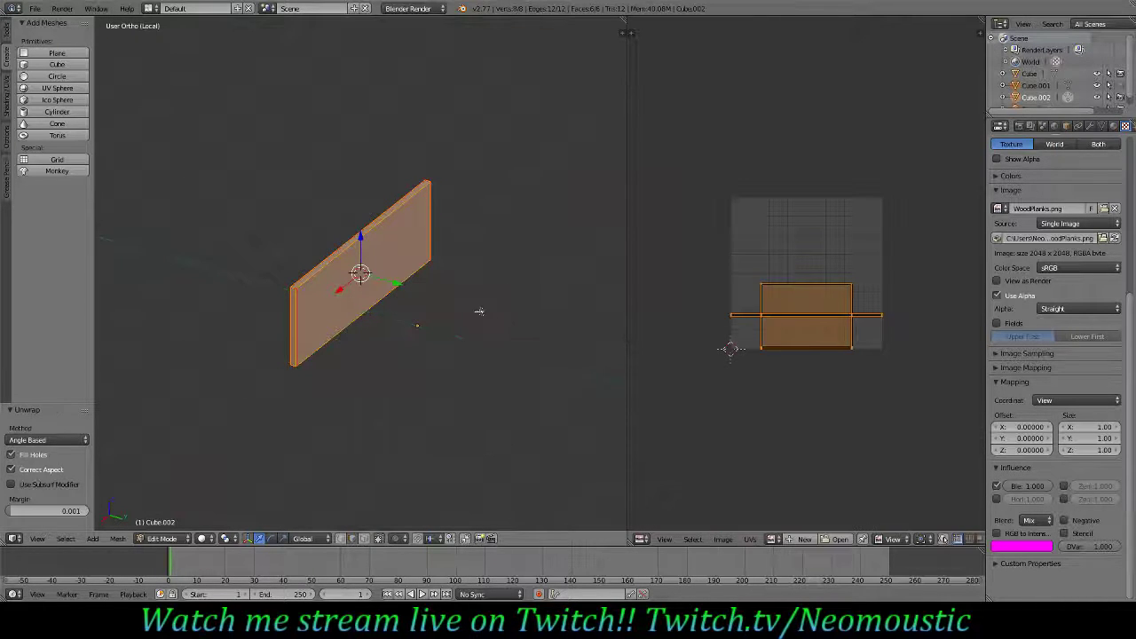
scroll(773, 312, "up", 3)
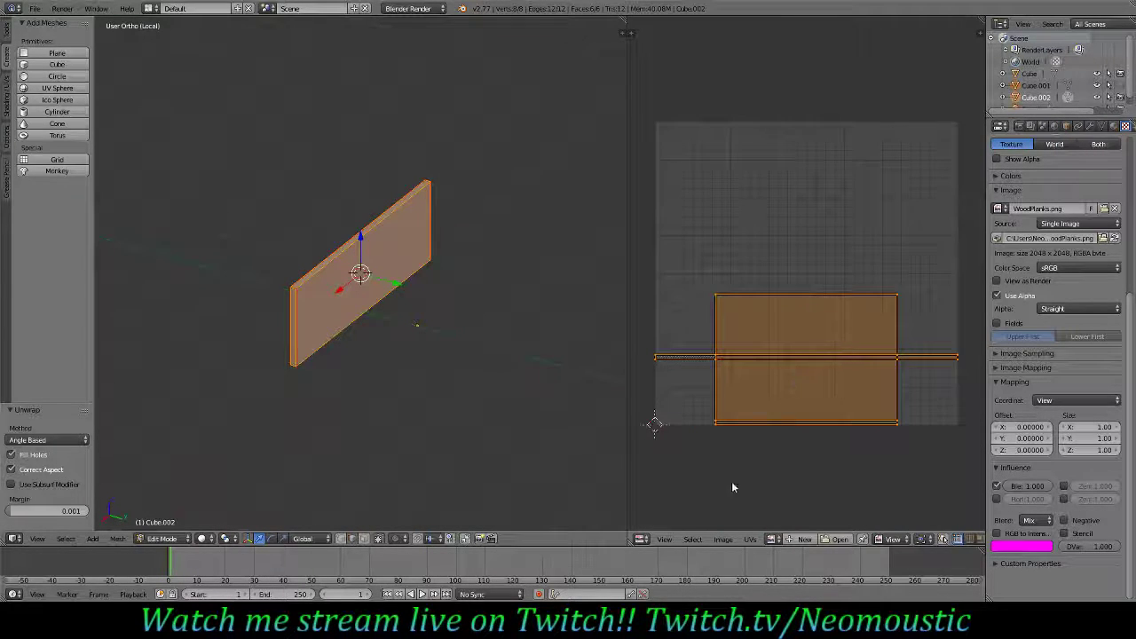
left_click(773, 539)
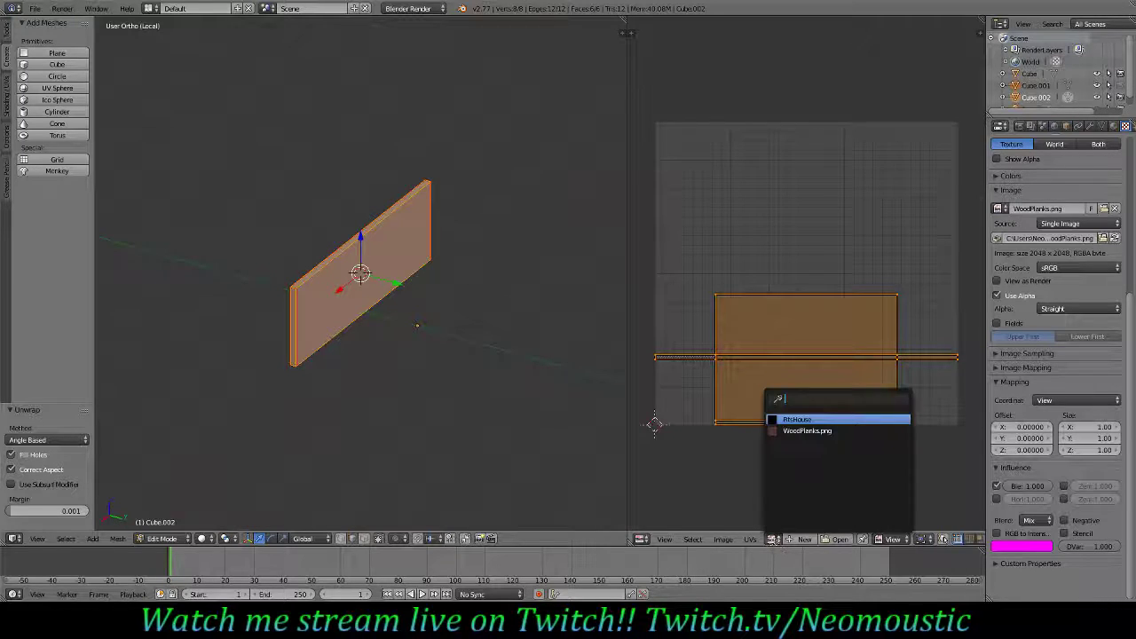
left_click(805, 545)
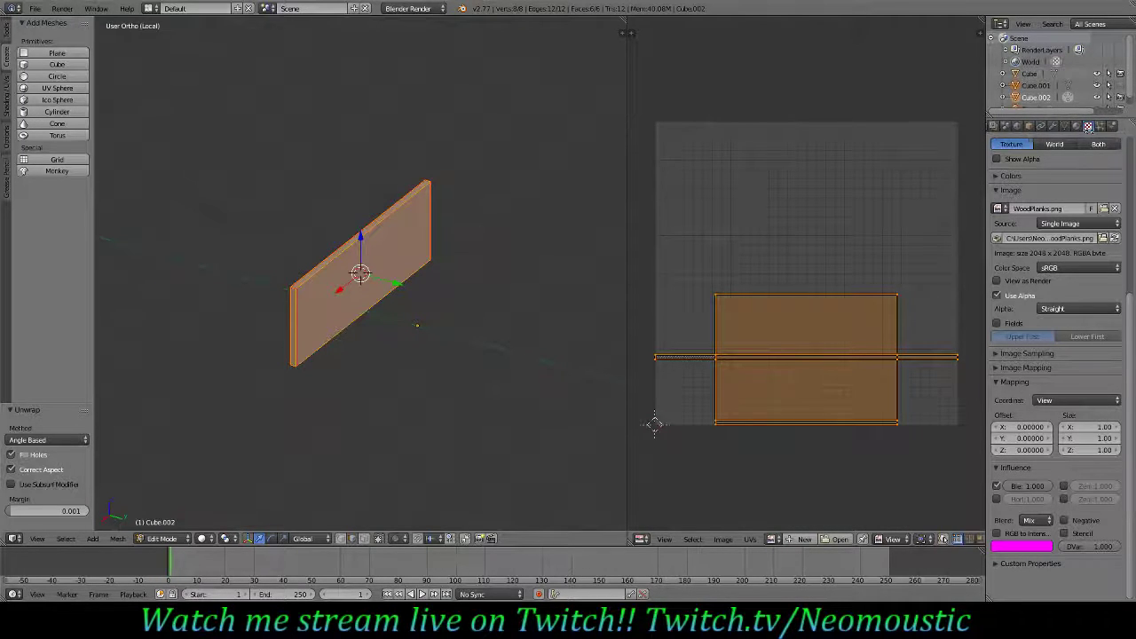
left_click(1078, 126)
left_click(1088, 126)
scroll(1049, 200, "up", 10)
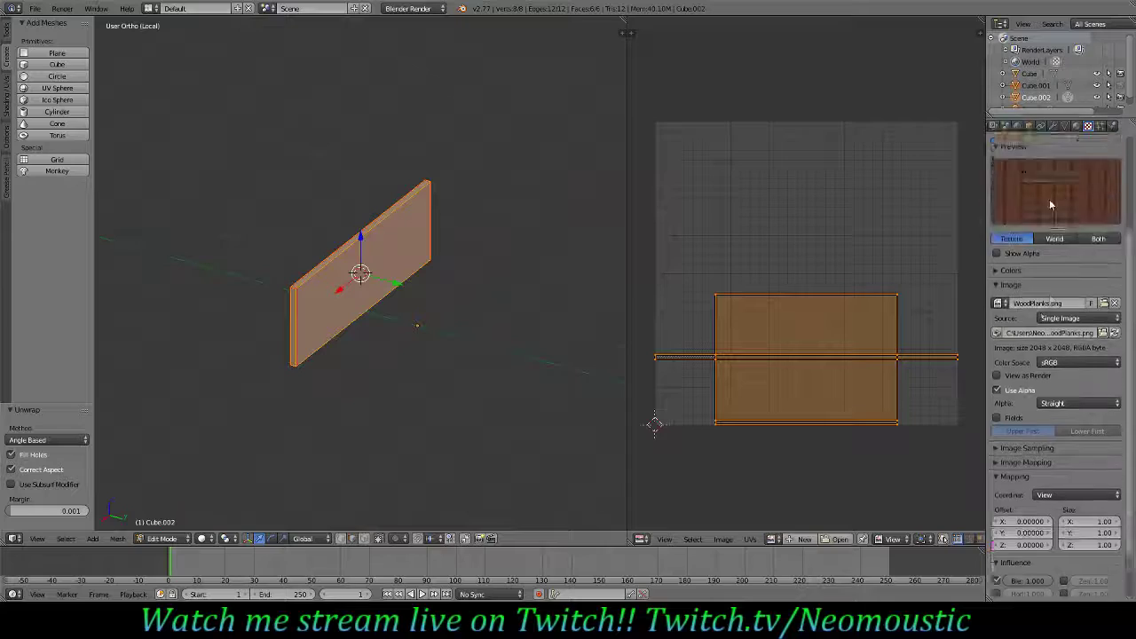
- Add a new material to the wall slab
left_click(1076, 126)
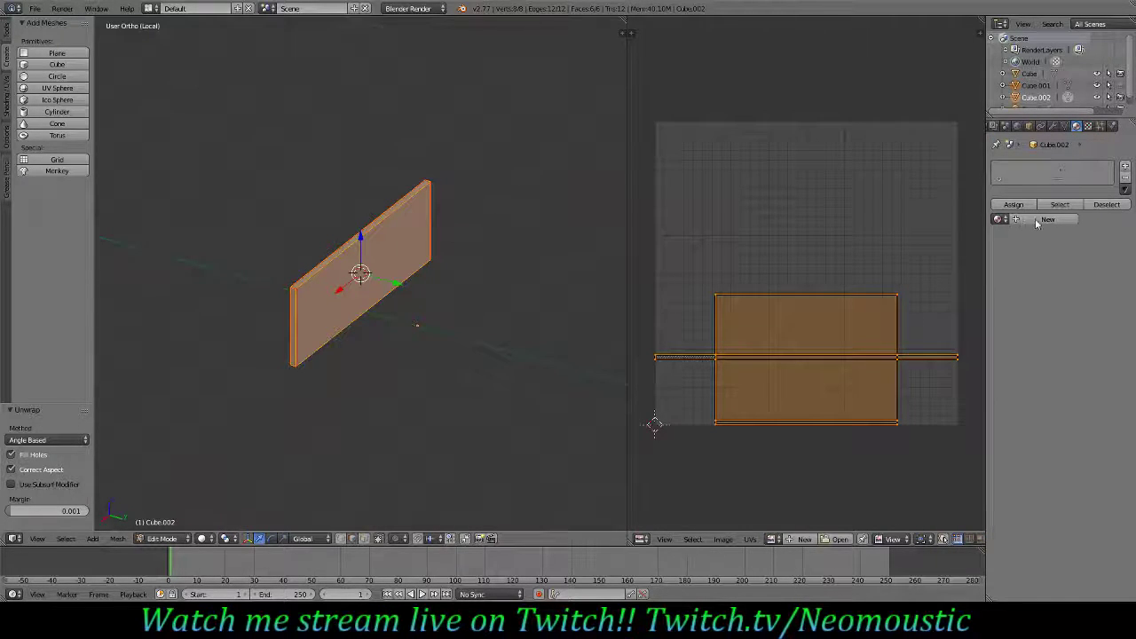
left_click(1046, 219)
key("Return")
- Add a new image texture to the wall's material and load StonePath.png from the Desktop folder
left_click(1086, 126)
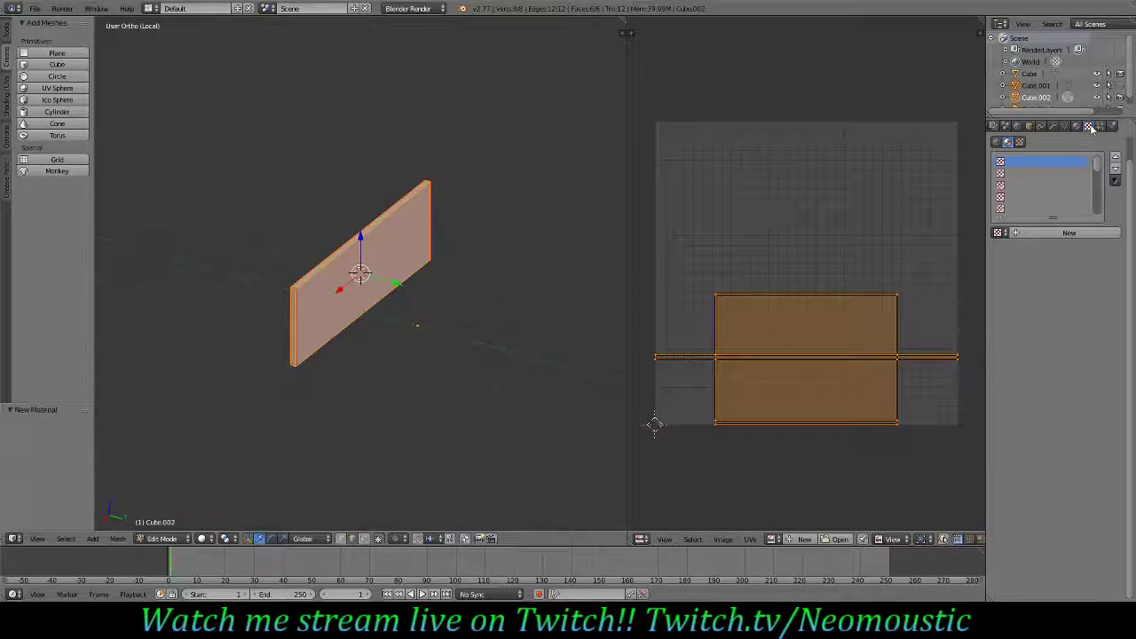
left_click(1046, 234)
left_click(1071, 423)
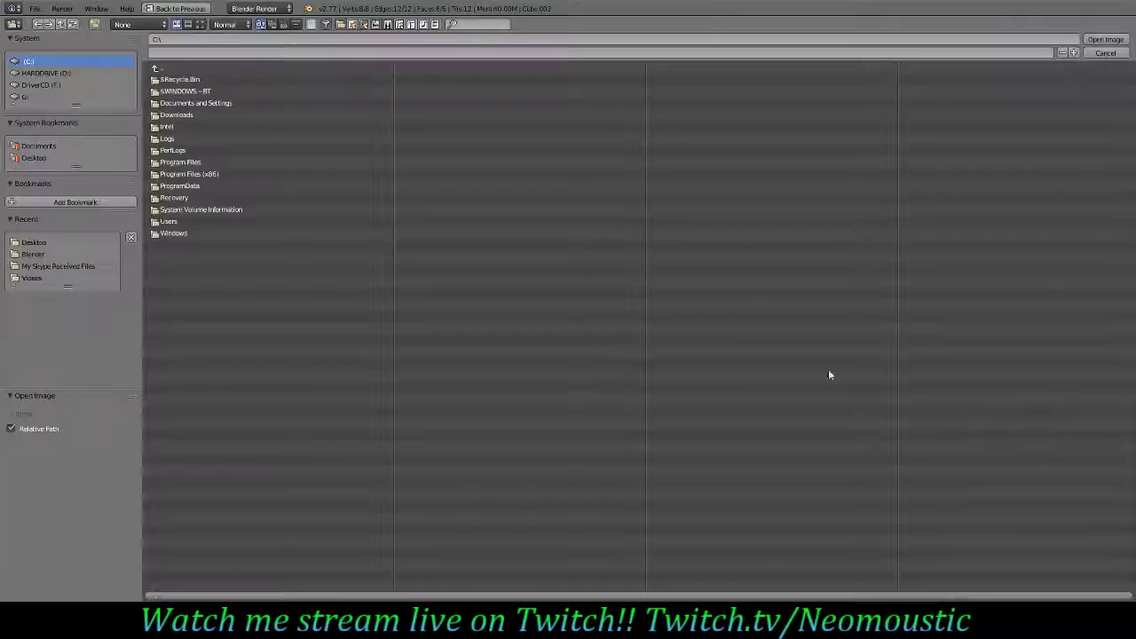
left_click(45, 158)
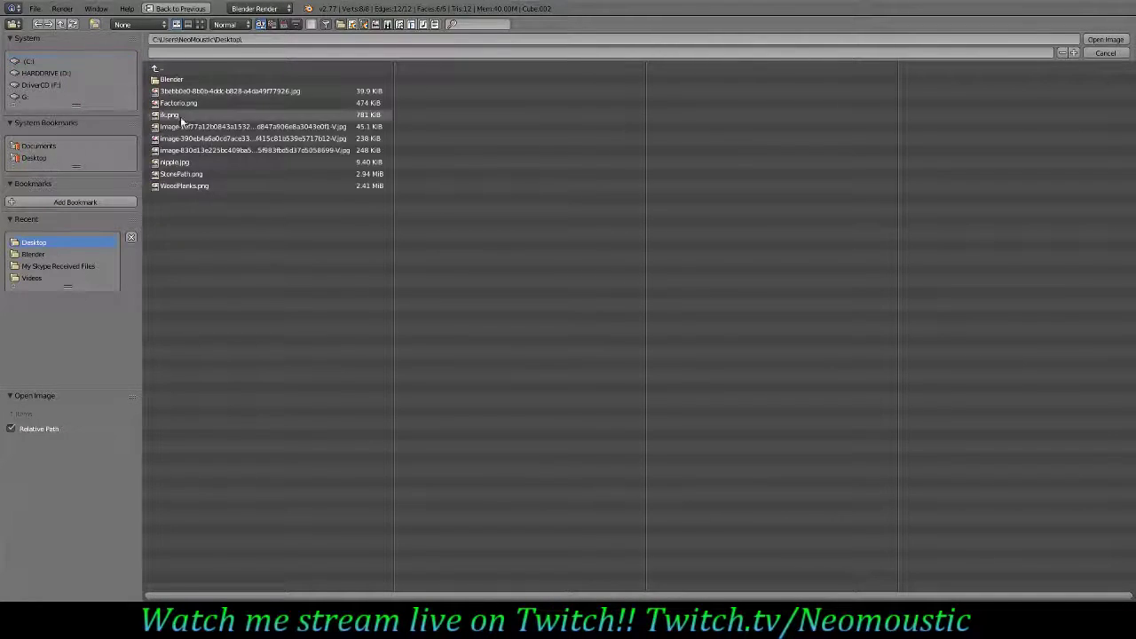
left_click(197, 174)
double_click(197, 174)
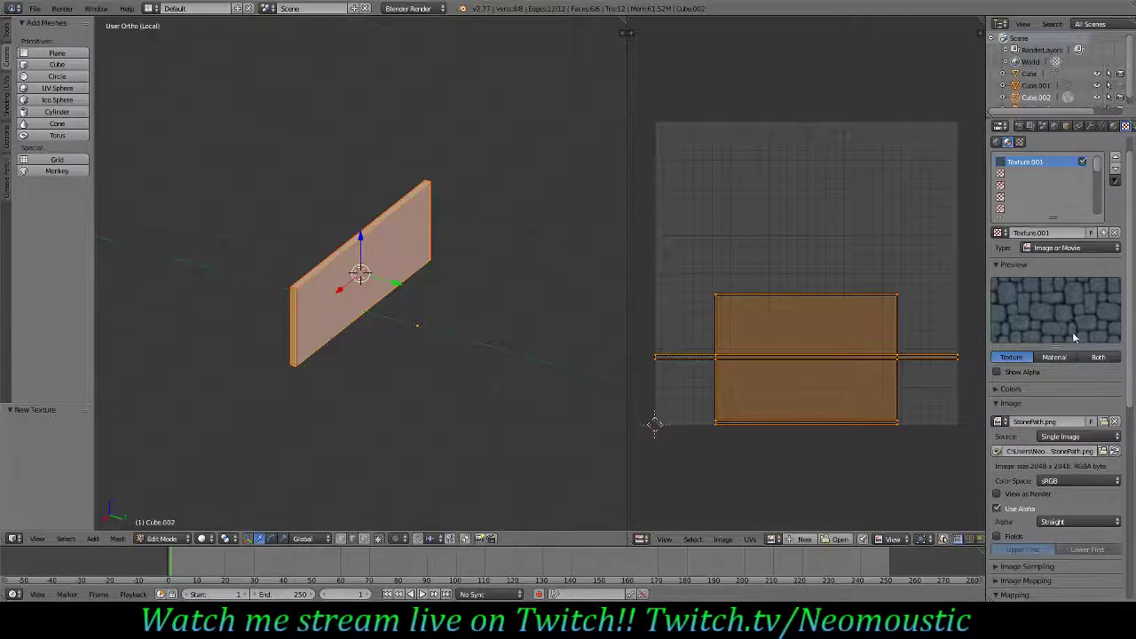
- Show StonePath.png behind the wall's UVs, enlarge the UV layout beyond the image and move it 0.019 in X and 0.304 in Y
left_click(771, 539)
left_click(815, 441)
scroll(806, 372, "down", 8)
key("s")
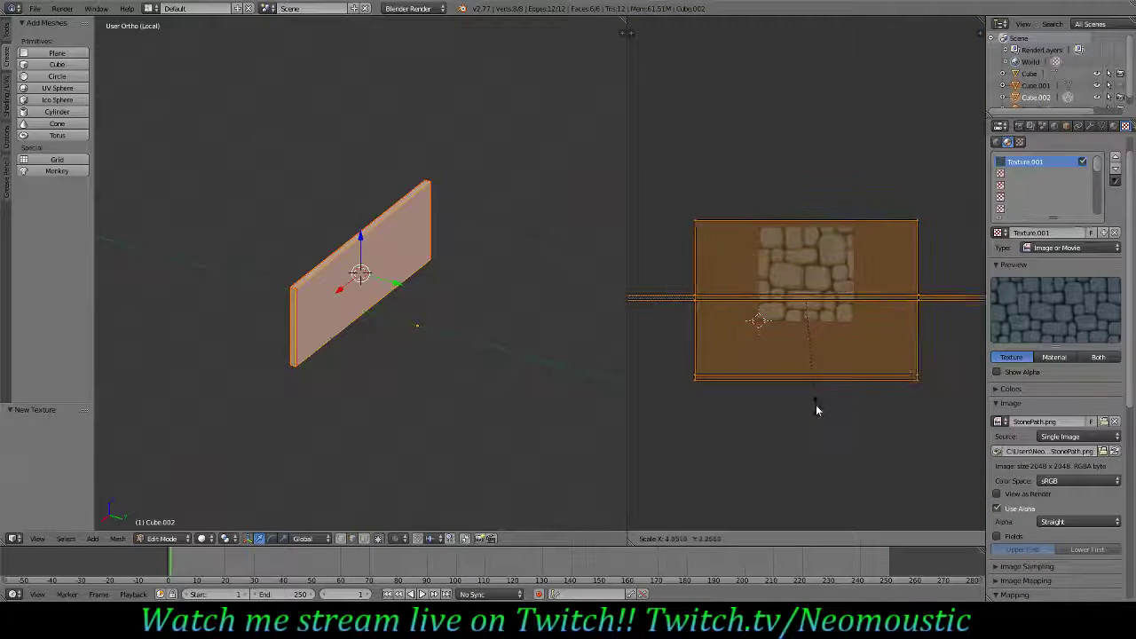
left_click(819, 382)
key("g")
left_click(820, 351)
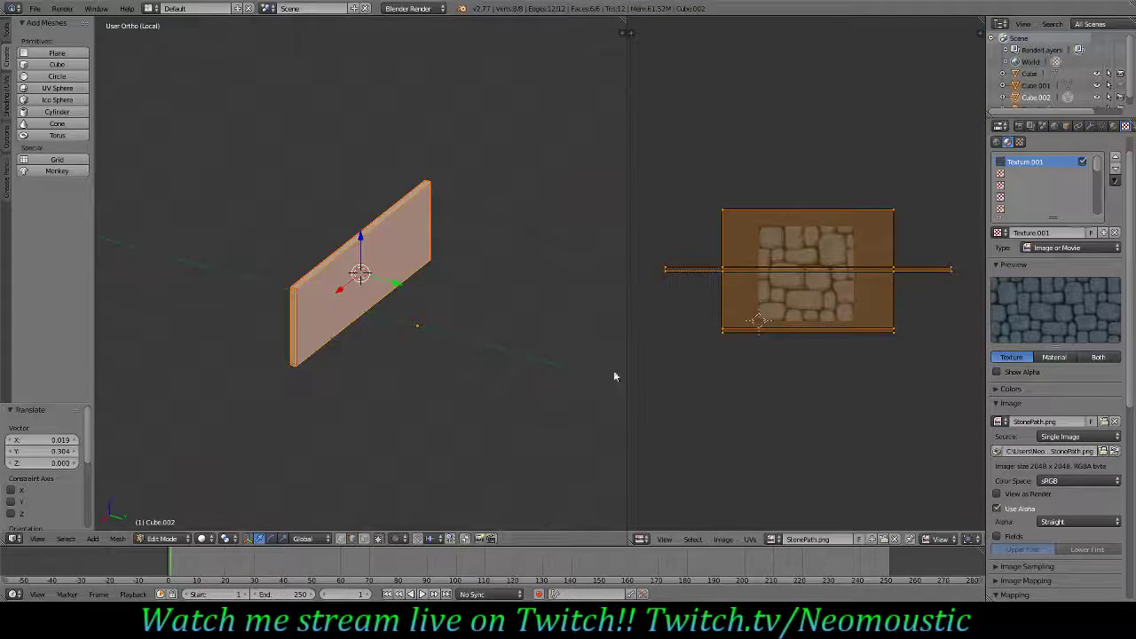
- Display the wall with textured shading and scale its UV layout up by about 2.06 for smaller stones
left_click(203, 539)
middle_click_drag(384, 390, 382, 366)
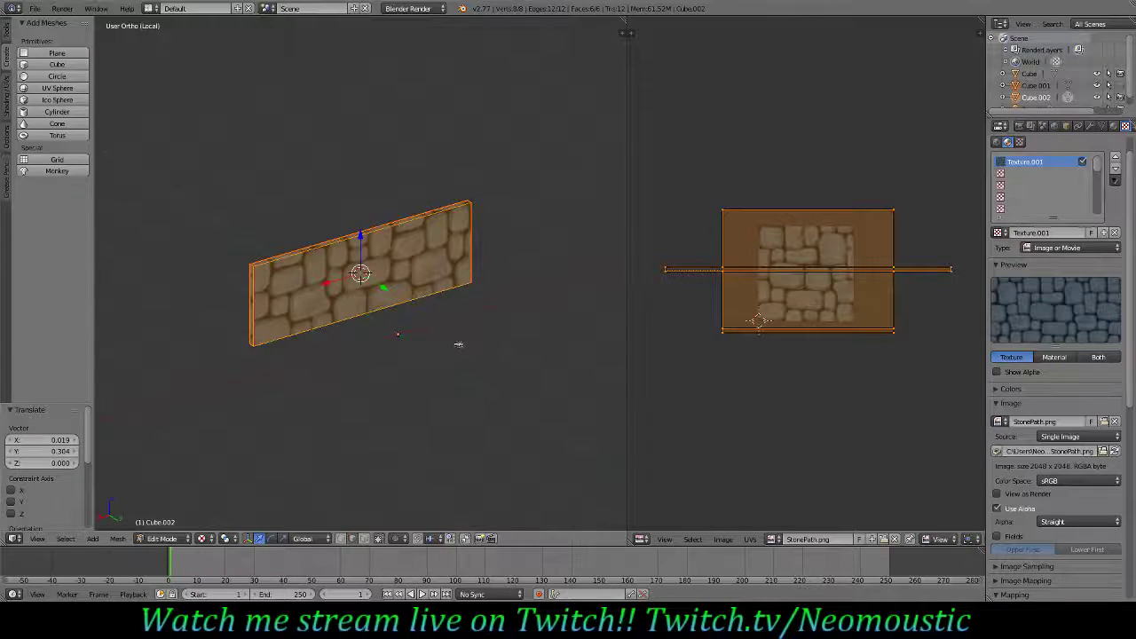
middle_click_drag(432, 340, 414, 342)
key("s")
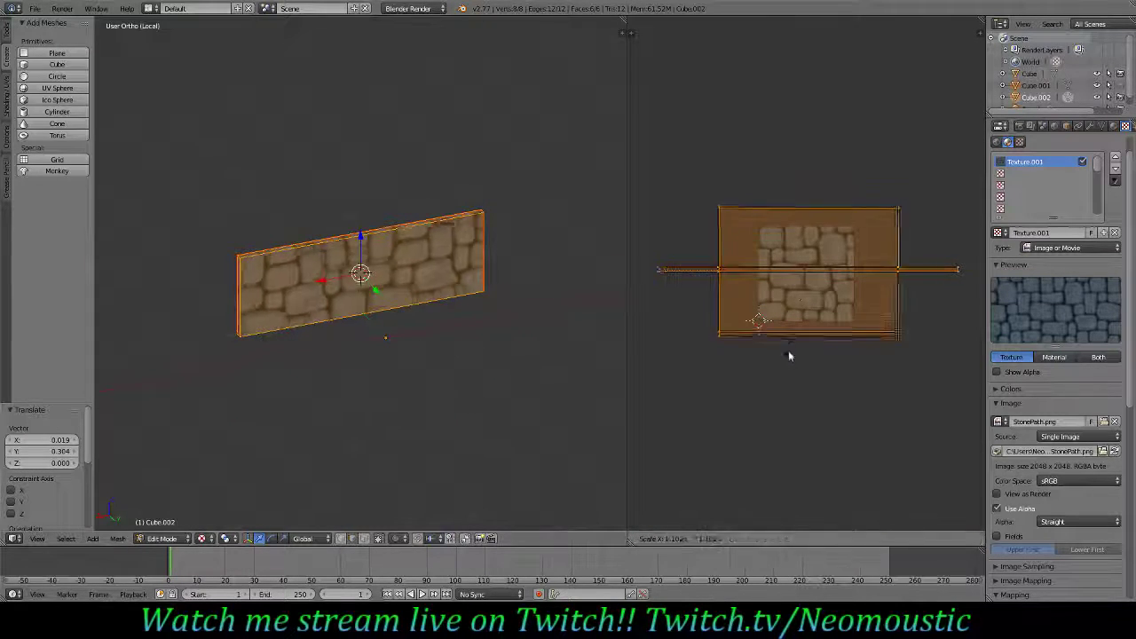
left_click(794, 420)
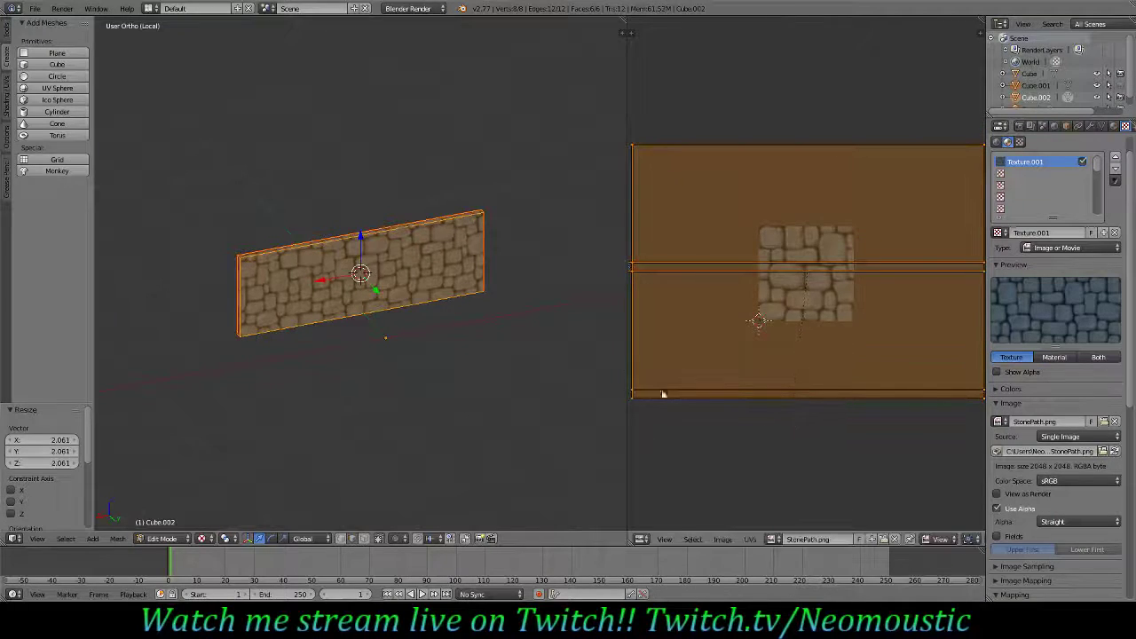
- Leave local view and display the whole house with textured shading to check the stone wall against the timber frame
key("KP_Divide")
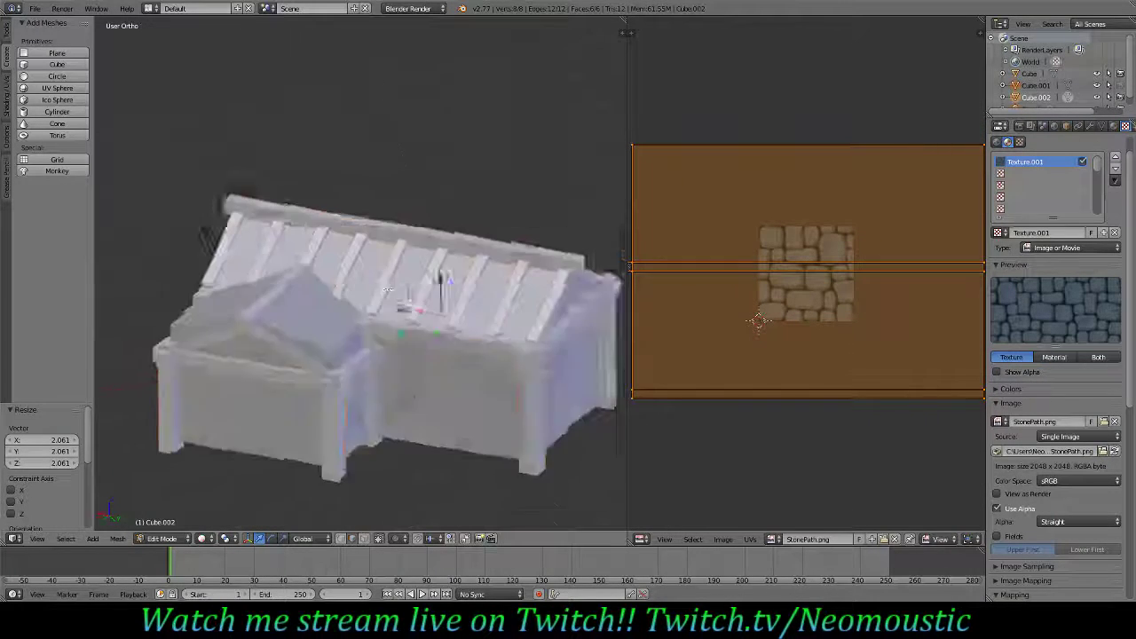
scroll(404, 417, "up", 2)
middle_click_drag(453, 336, 298, 372)
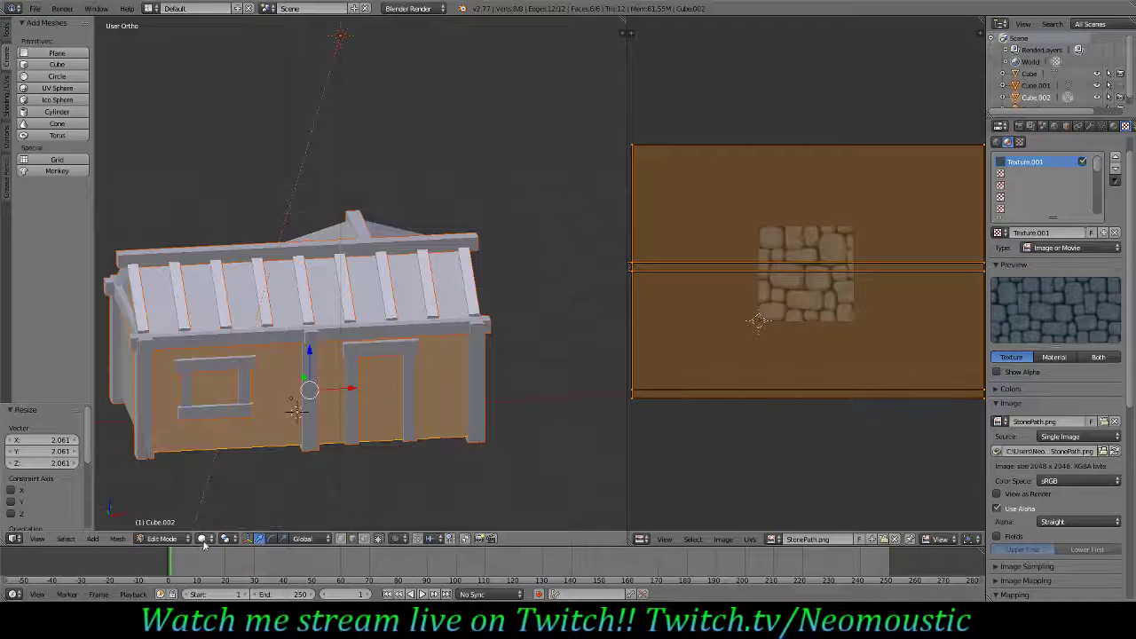
left_click(202, 539)
left_click(222, 486)
middle_click_drag(362, 459, 275, 466)
scroll(276, 464, "down", 3)
scroll(295, 433, "down", 5, "ctrl")
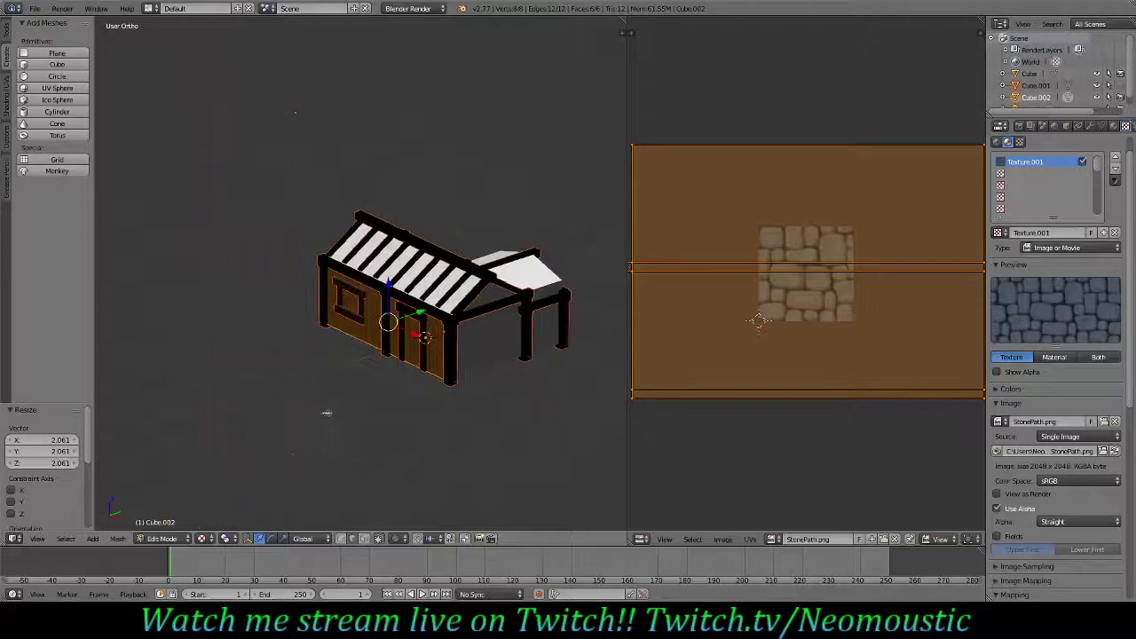
scroll(378, 396, "up", 9)
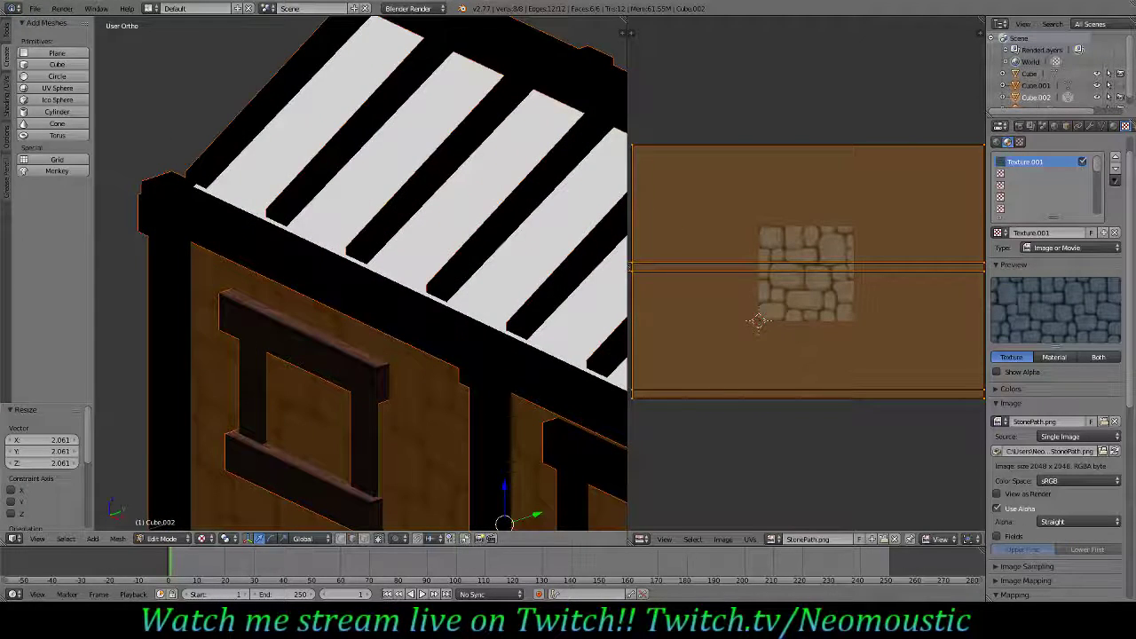
- Return to Object Mode and delete the lamp above the house
key("Tab")
scroll(380, 244, "down", 4)
mouse_move(389, 376)
middle_mouse_down()
mouse_move(381, 347)
mouse_move(402, 365)
middle_mouse_up()
scroll(403, 369, "down", 5)
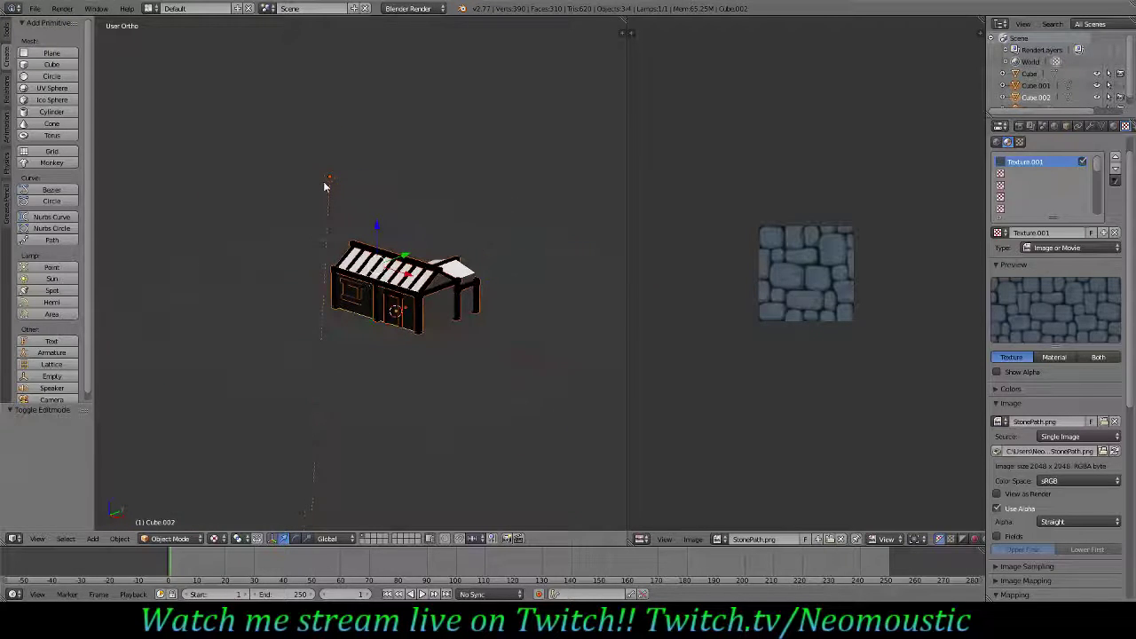
right_click(329, 178)
left_click(353, 204)
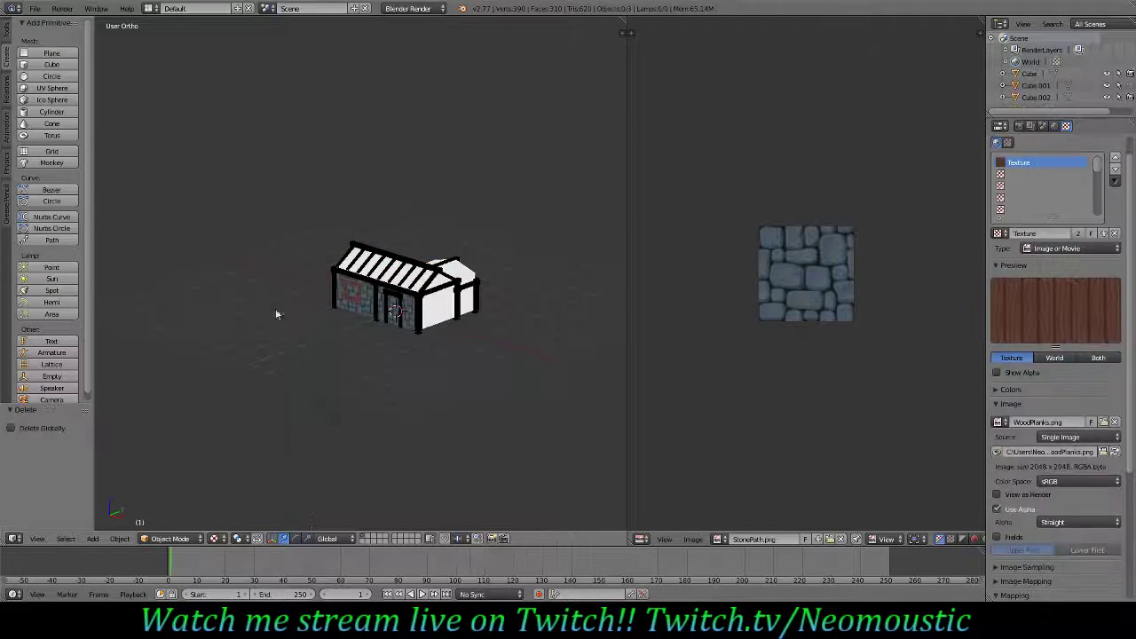
- Select the timber frame's entire mesh in Edit Mode and recalculate its normals to be consistent
scroll(352, 345, "up", 8)
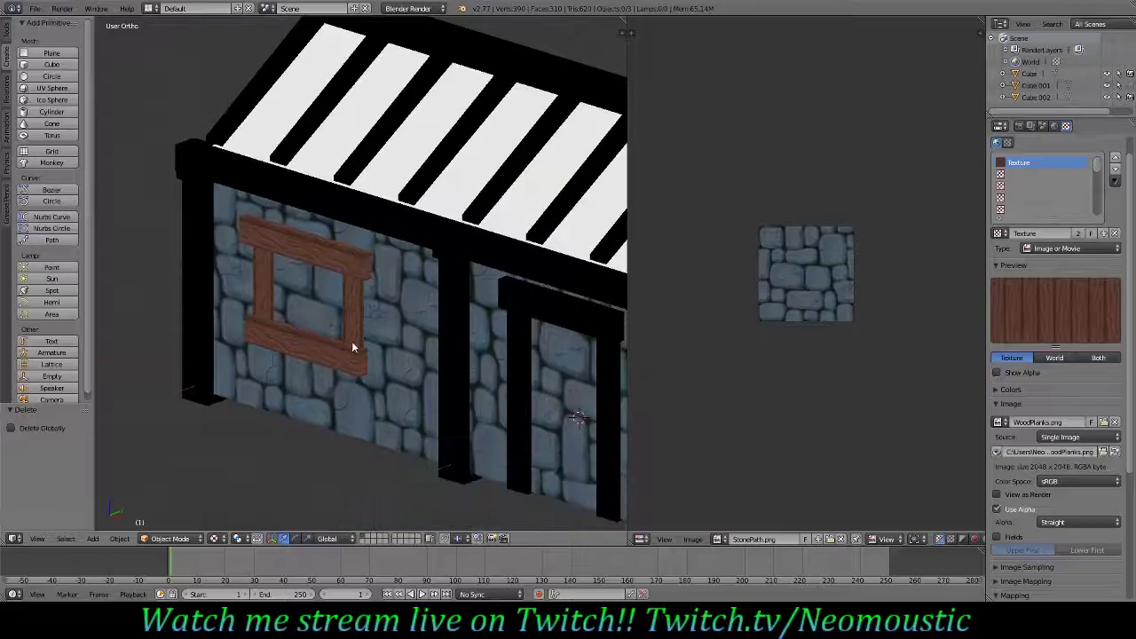
middle_click_drag(387, 363, 431, 348)
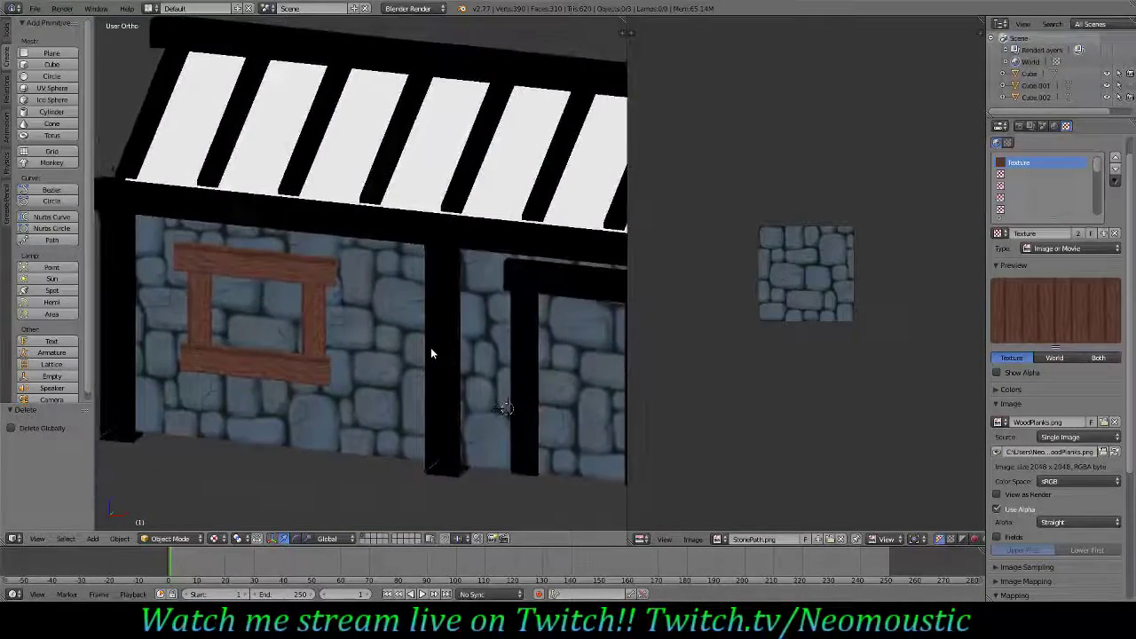
right_click(453, 333)
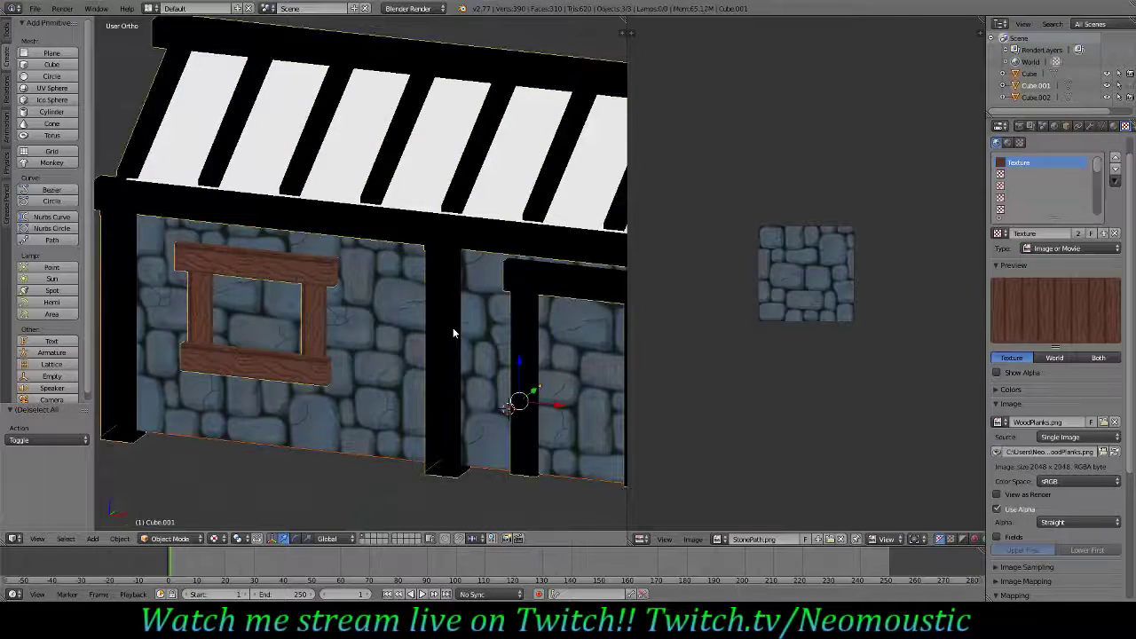
key("Tab")
key("Tab")
right_click(446, 322)
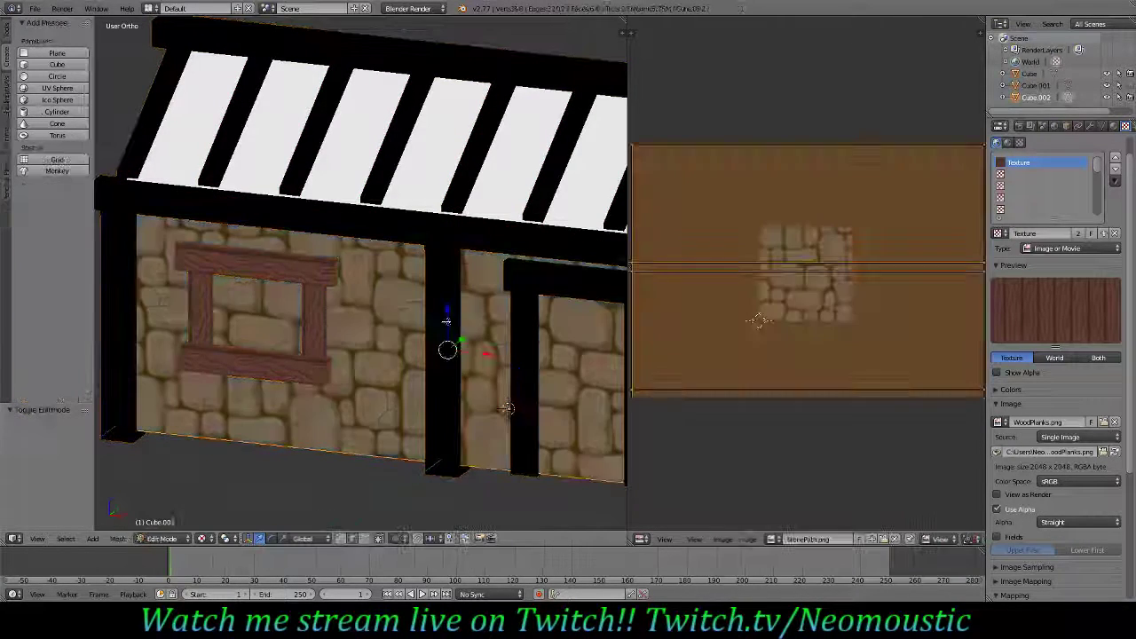
key("Tab")
key("a")
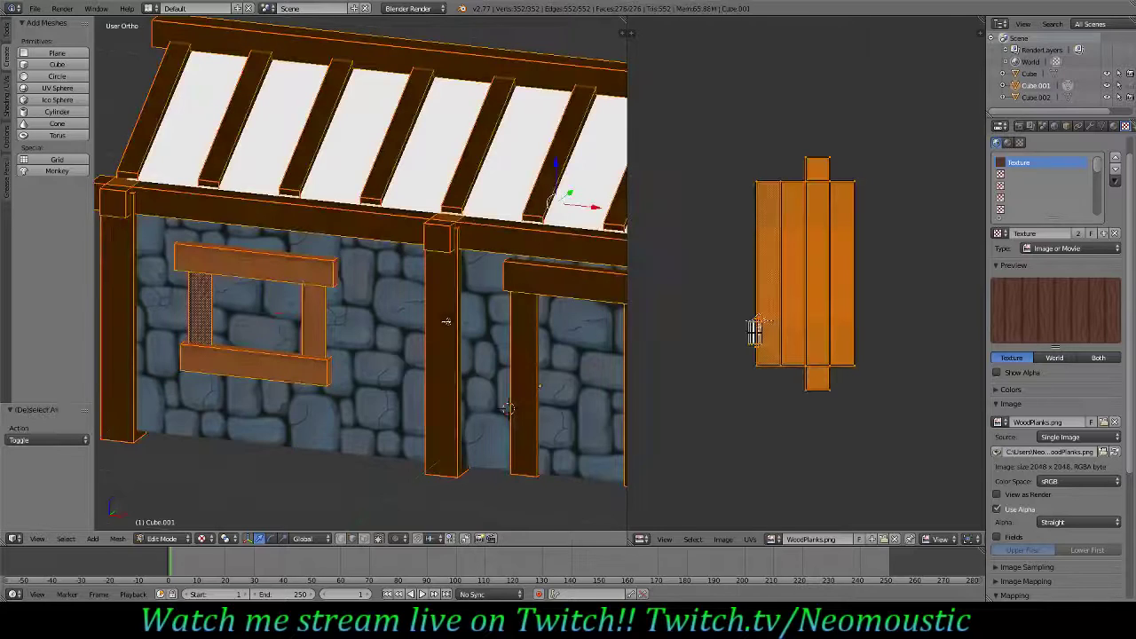
key("ctrl+n")
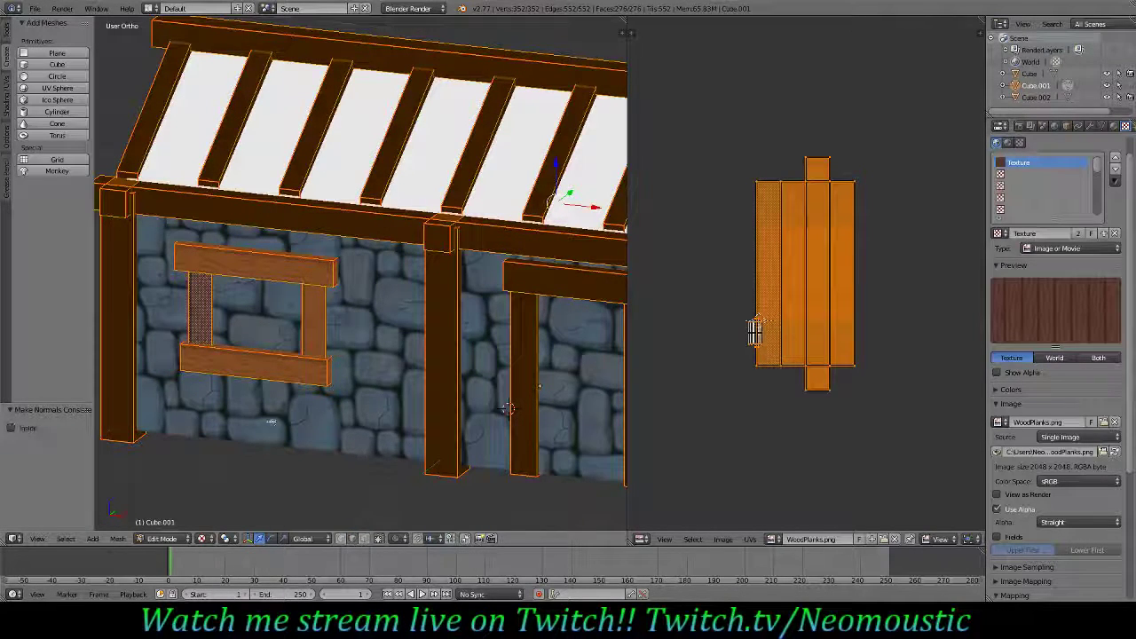
key("Tab")
- Assign the Wood material to all faces of the timber frame
middle_click_drag(363, 422, 254, 333)
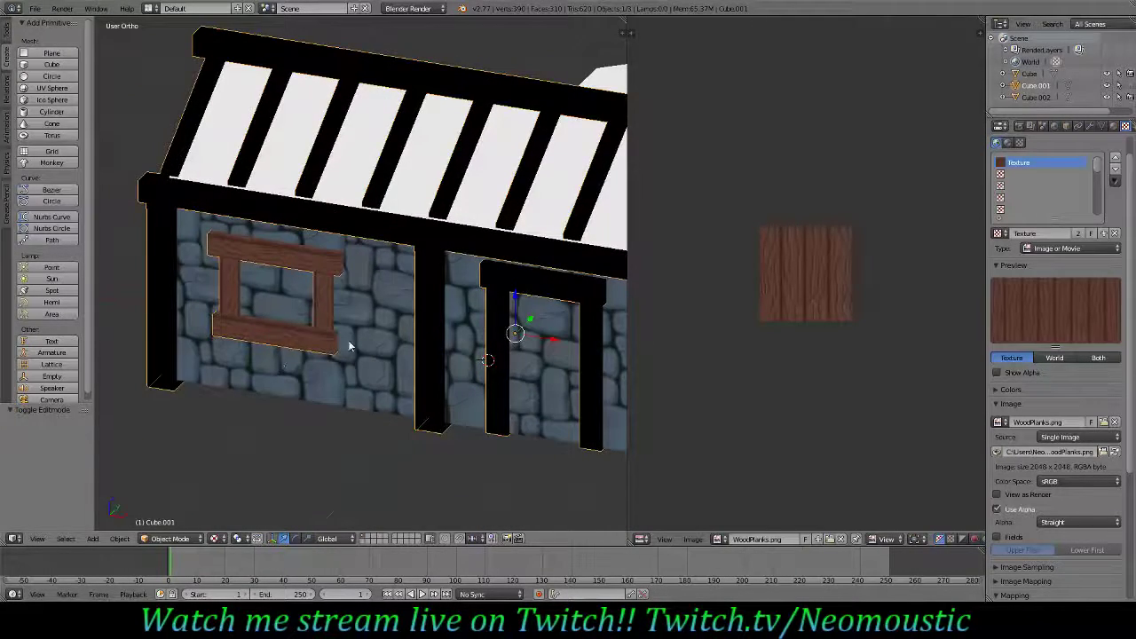
key("Tab")
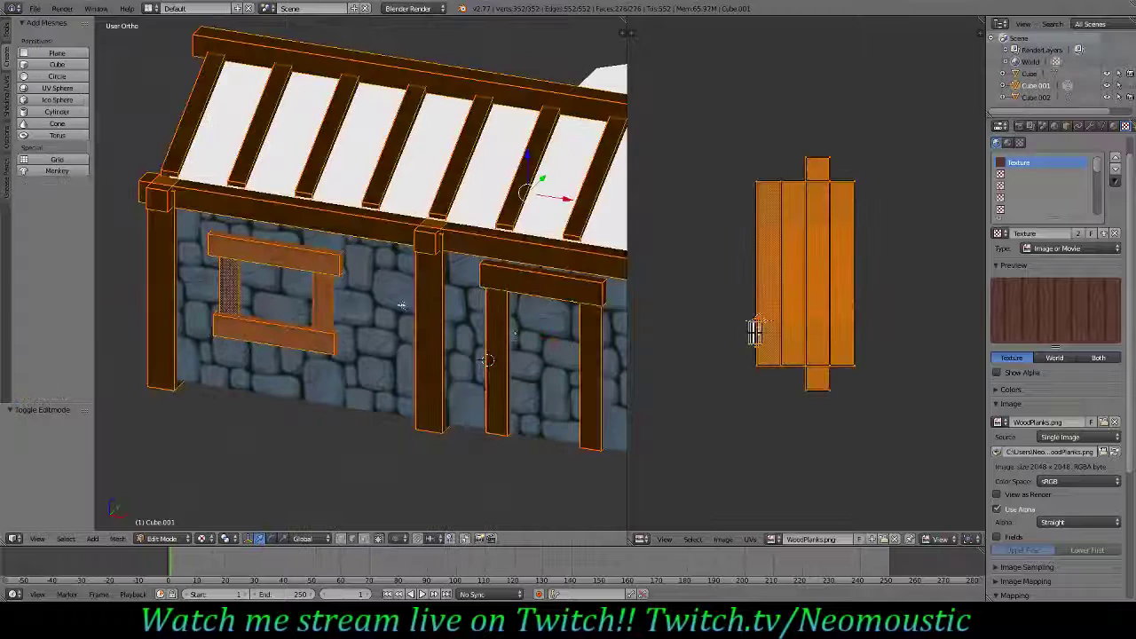
key("a")
key("a")
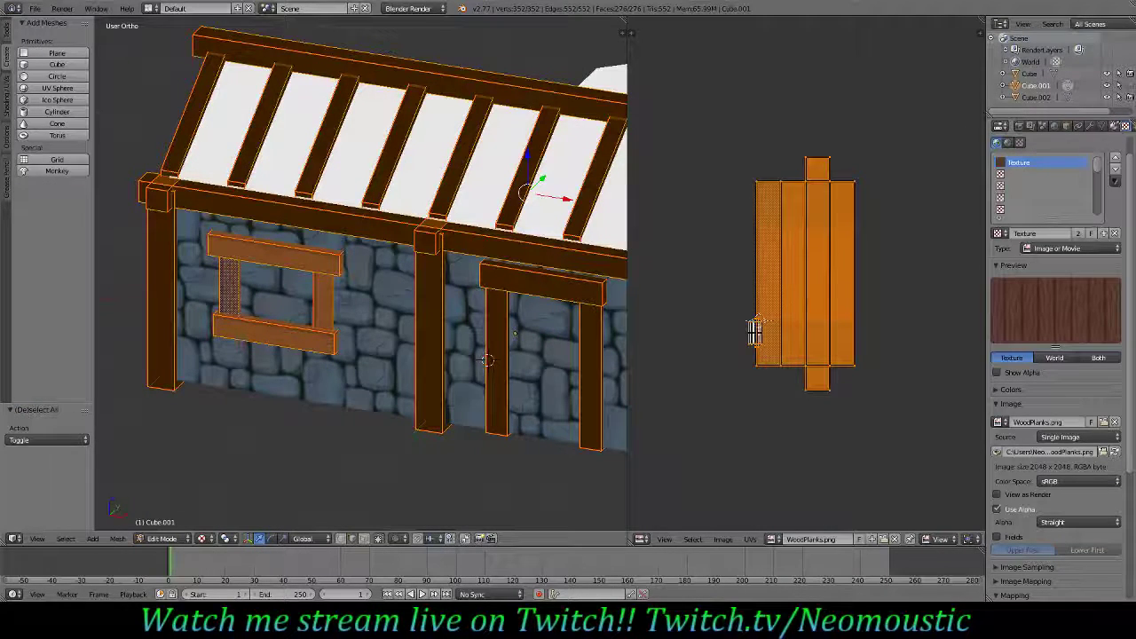
left_click(1076, 126)
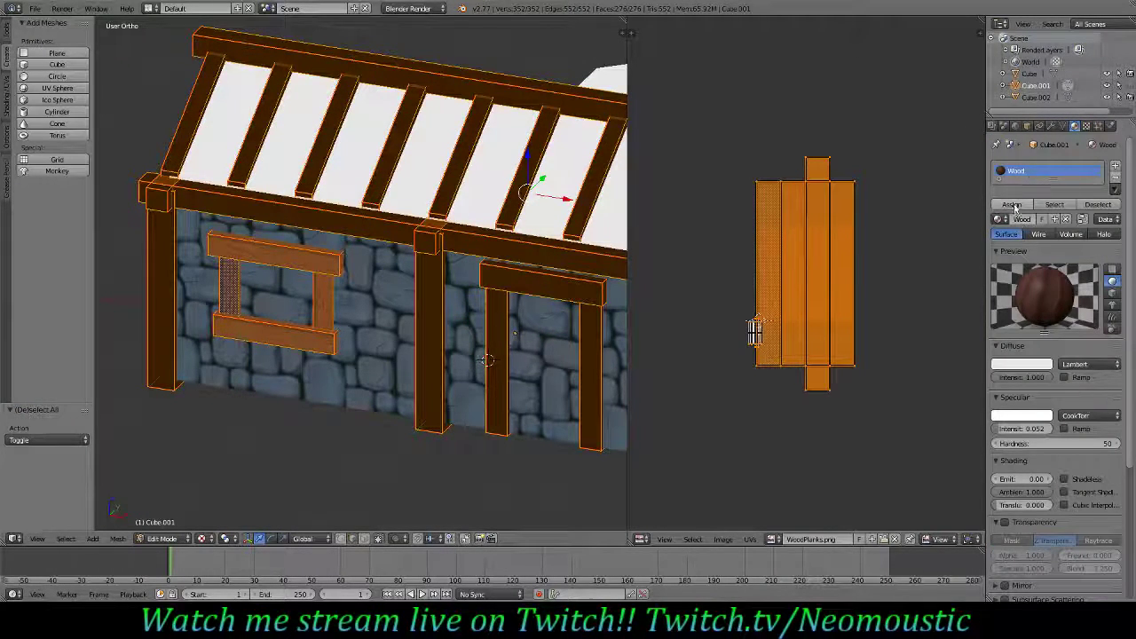
left_click(1013, 205)
key("Tab")
- Examine the timber frame and stone wall from the front, side and back of the house
middle_click_drag(520, 329, 433, 287)
scroll(400, 312, "down", 2, "shift")
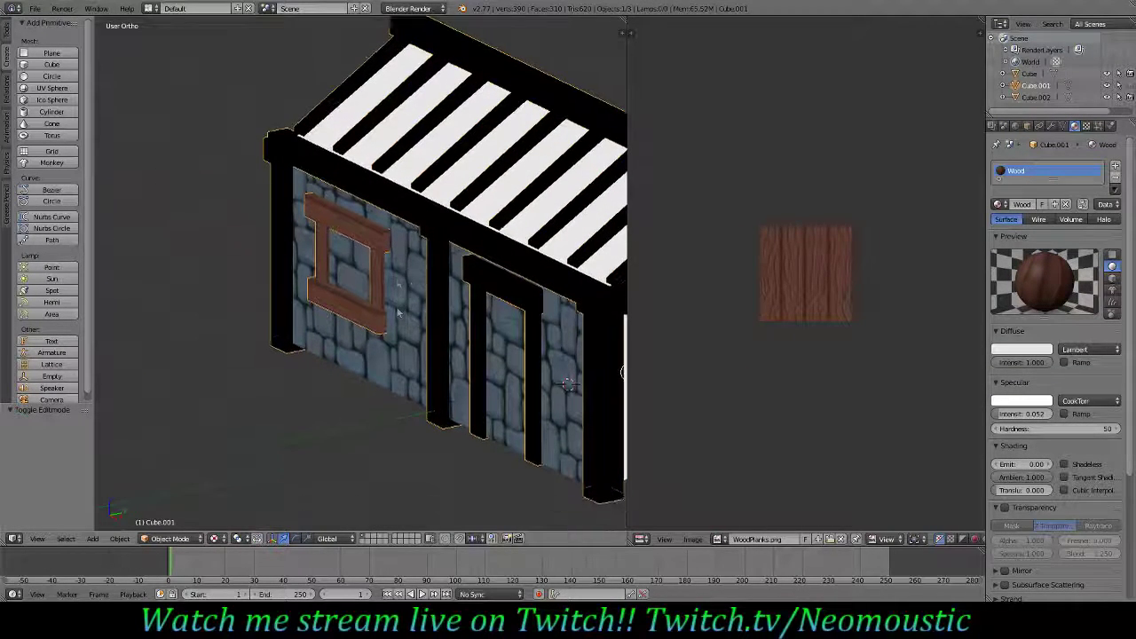
middle_click_drag(337, 334, 502, 307)
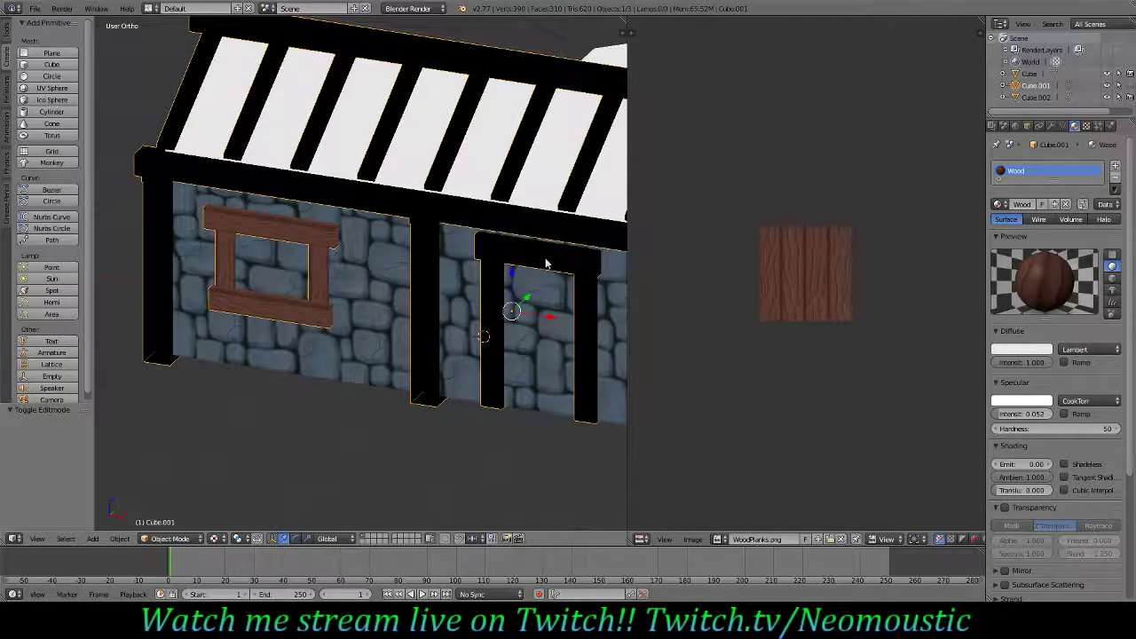
middle_click_drag(371, 364, 437, 366)
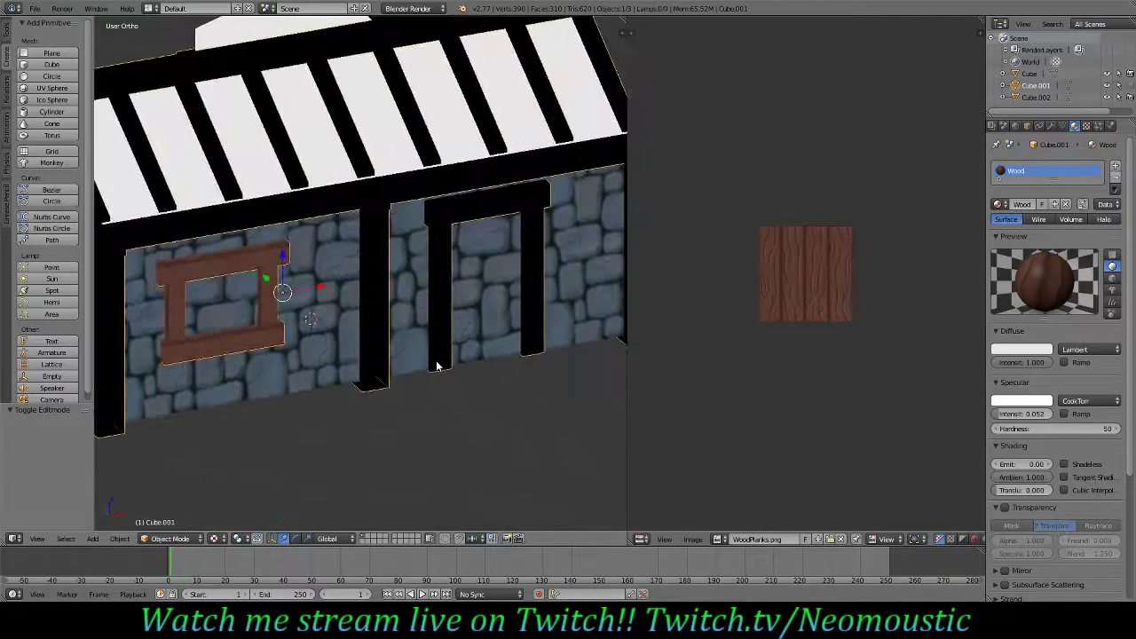
middle_click_drag(515, 345, 415, 336)
scroll(415, 336, "down", 4)
middle_click_drag(491, 328, 373, 347)
- Delete the original plain white house body, leaving the timber frame and the stone front wall
right_click(441, 366)
key("x")
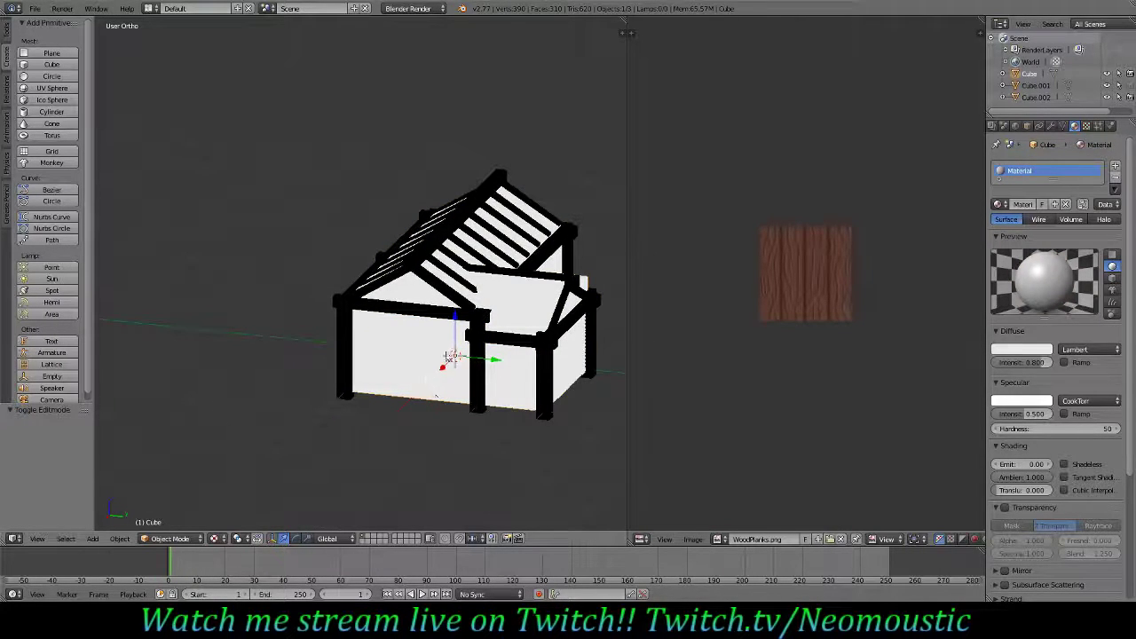
key("g")
right_click(445, 304)
key("w")
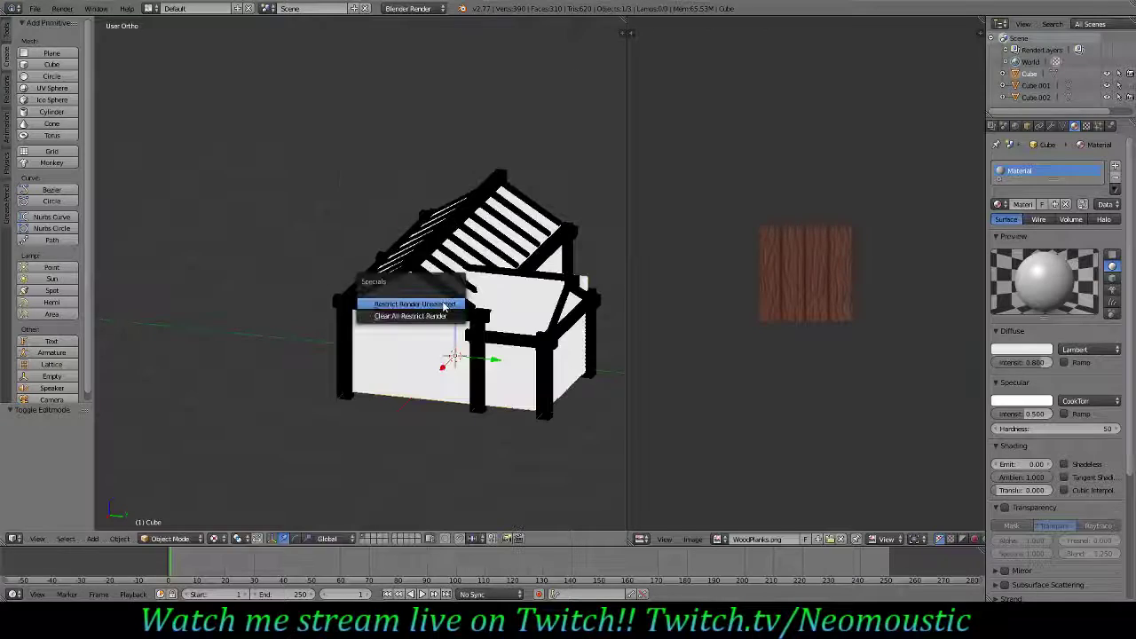
key("x")
left_click(455, 392)
- Duplicate the stone front wall and move the copy 2 units in Y towards the back of the house
middle_click_drag(355, 388, 494, 411)
scroll(462, 393, "up", 4)
right_click(497, 410)
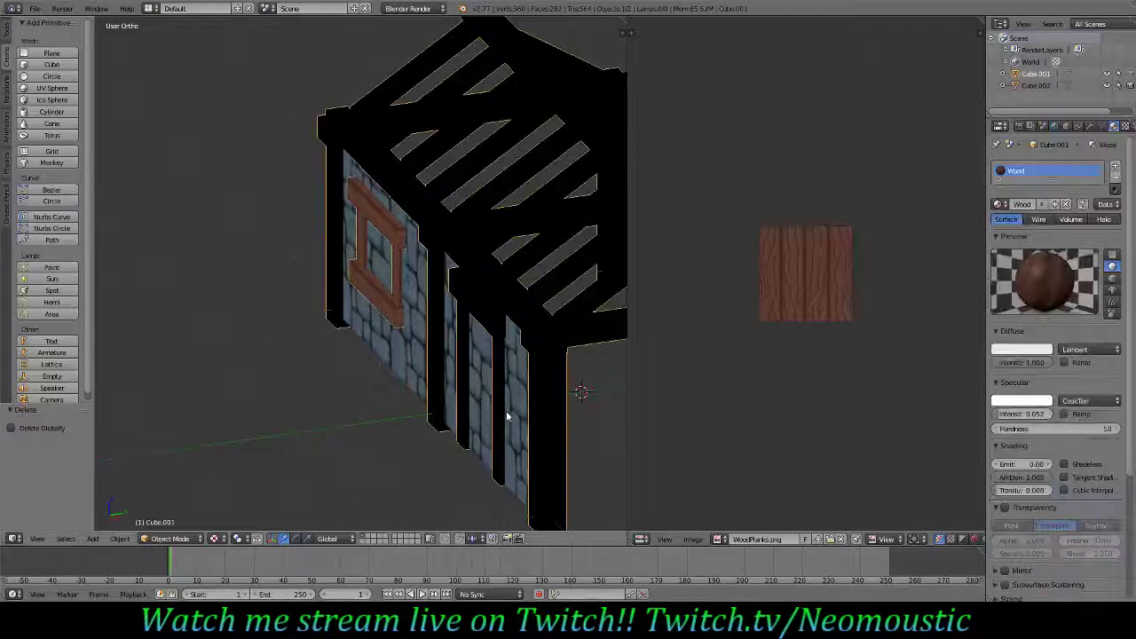
middle_click_drag(515, 458, 467, 459)
scroll(470, 456, "down", 5)
key("shift+d")
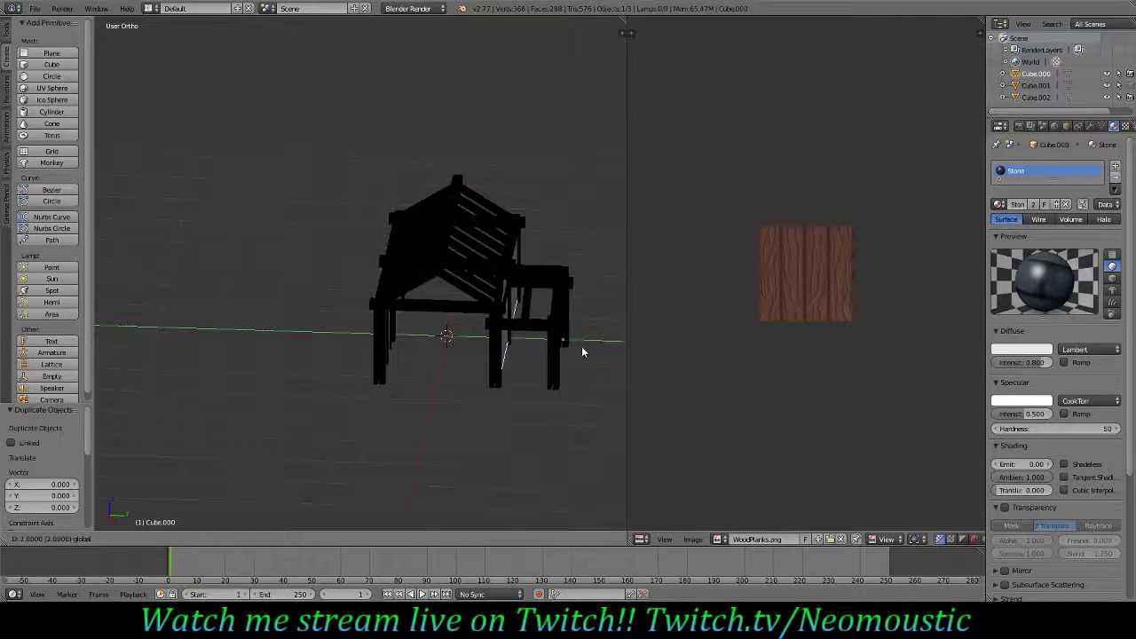
left_click(581, 351)
- Open the copied wall in Edit Mode and isolate it in local view
middle_click_drag(564, 381, 382, 399)
scroll(361, 386, "up", 5)
key("Tab")
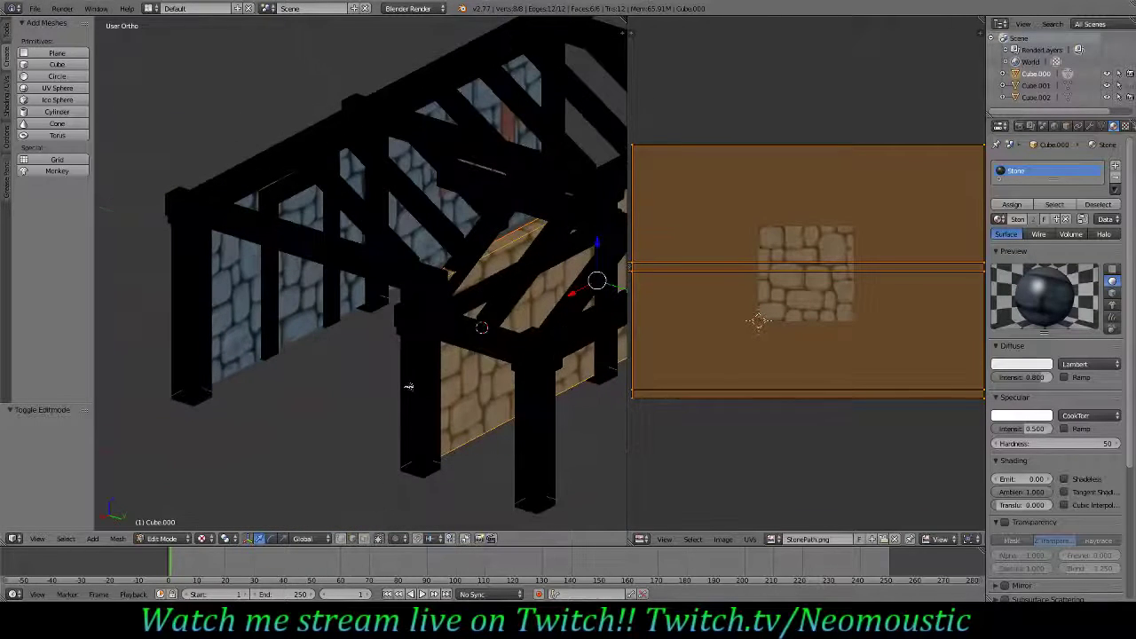
key("KP_Divide")
key("a")
key("a")
- Shorten the copied back wall by moving its narrow end face -2 units in X to the middle post
right_click(249, 326)
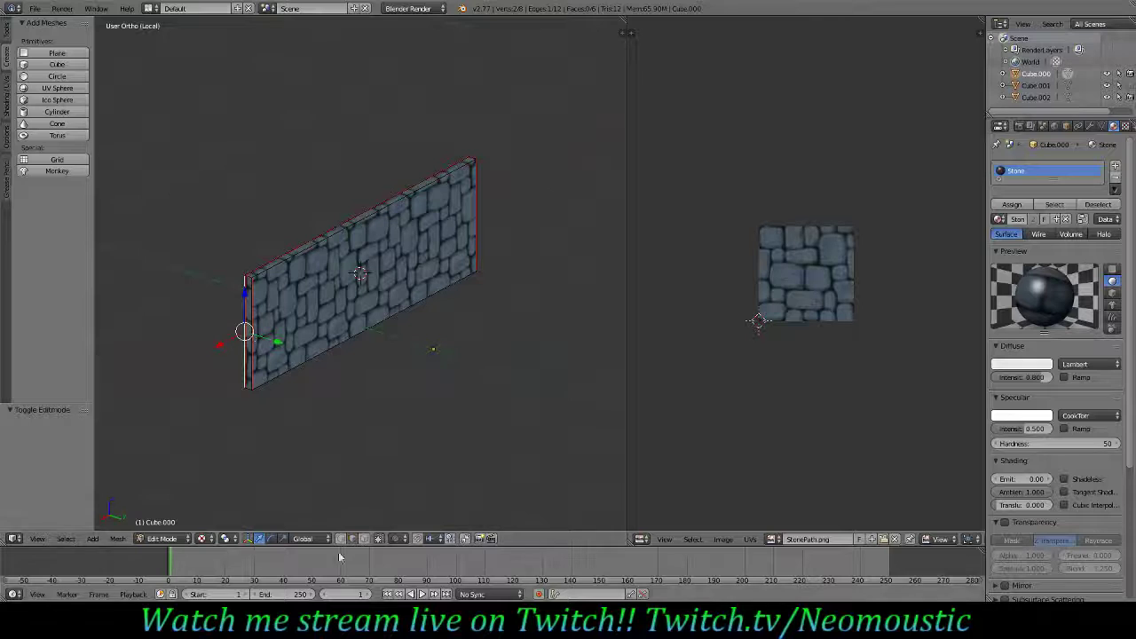
key("a")
right_click(249, 332)
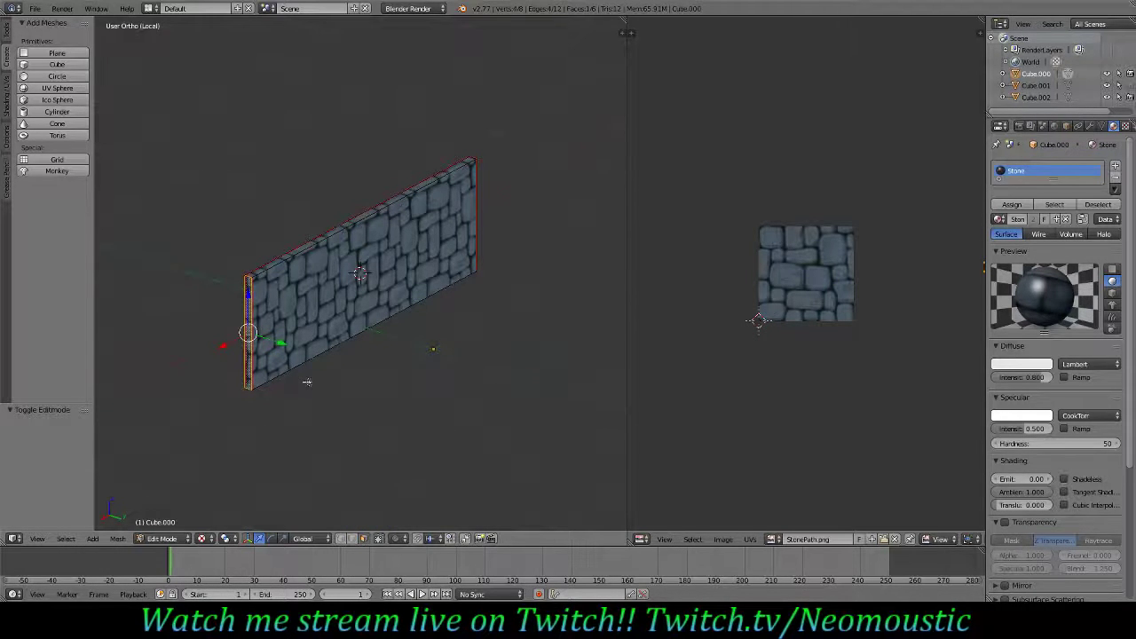
key("KP_Divide")
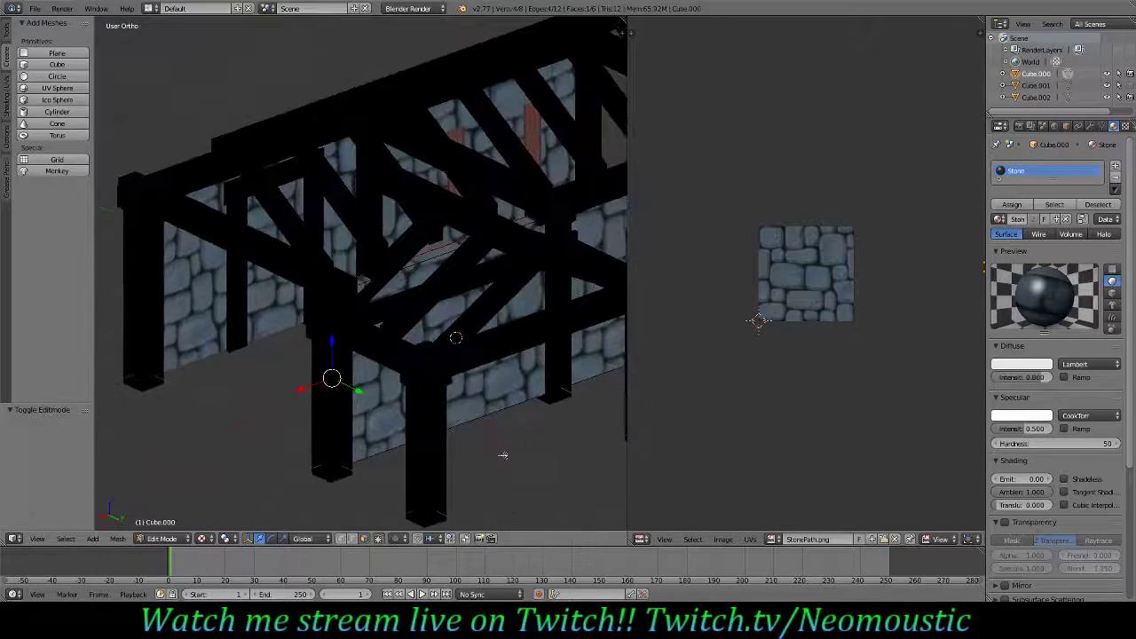
key("KP_1")
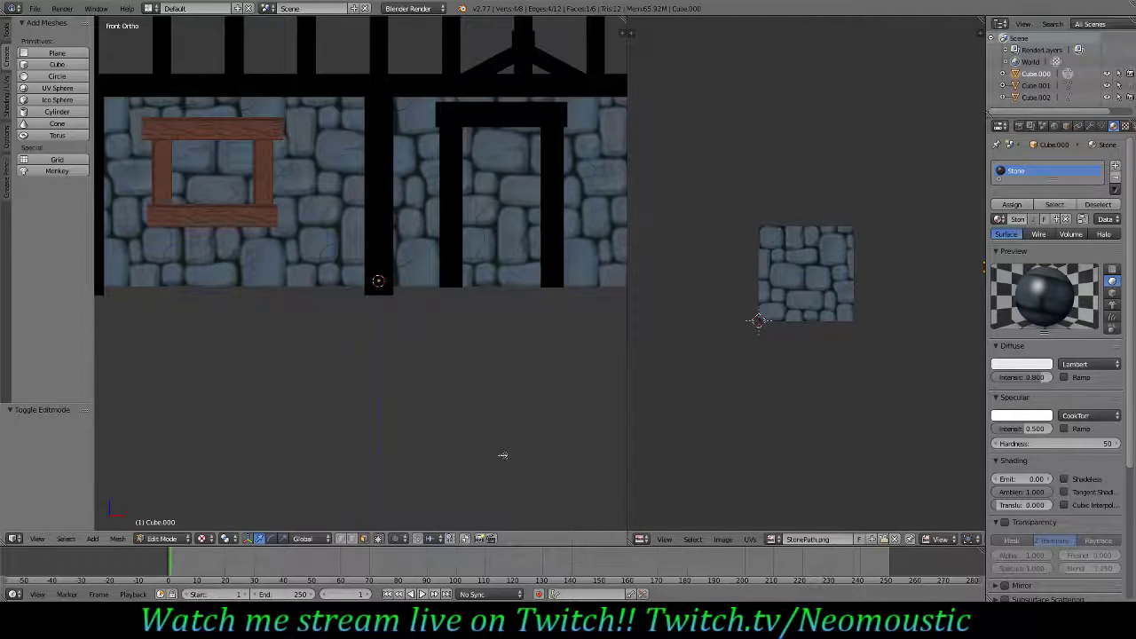
key("ctrl+KP_1")
scroll(419, 308, "down", 2)
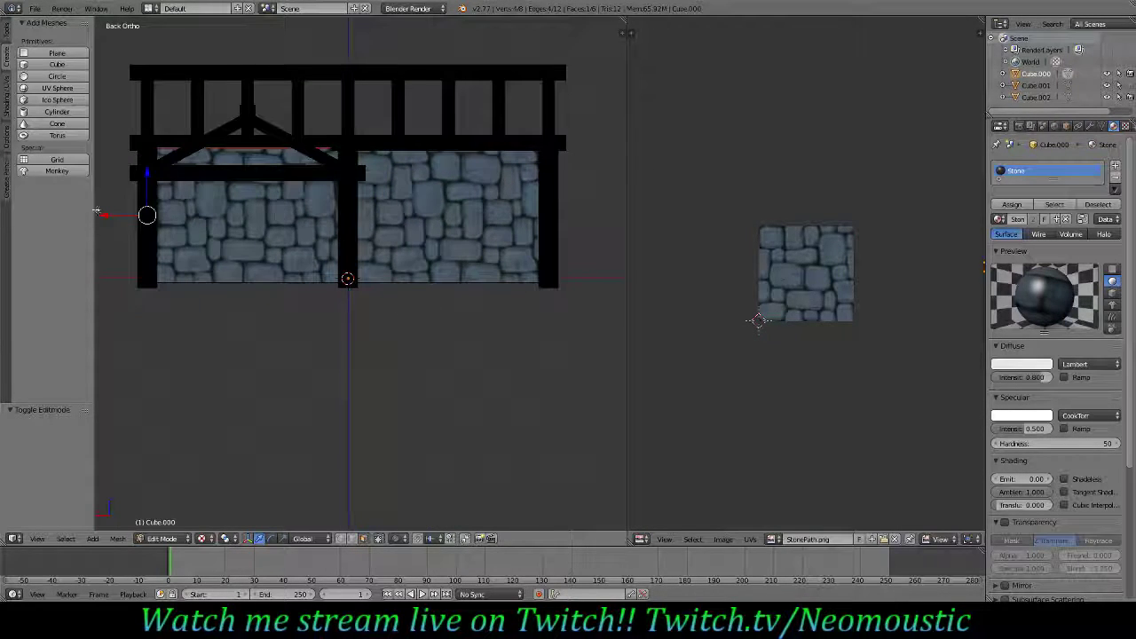
left_click_drag(103, 215, 302, 236)
middle_click_drag(301, 236, 511, 306)
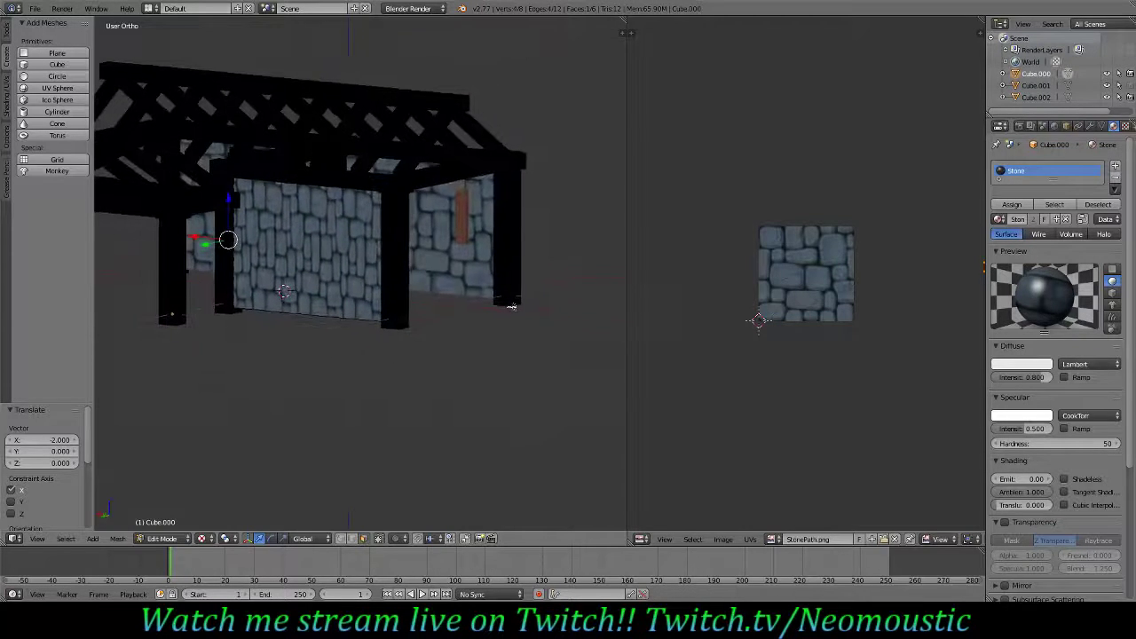
scroll(507, 308, "down", 6, "ctrl")
scroll(505, 308, "up", 4)
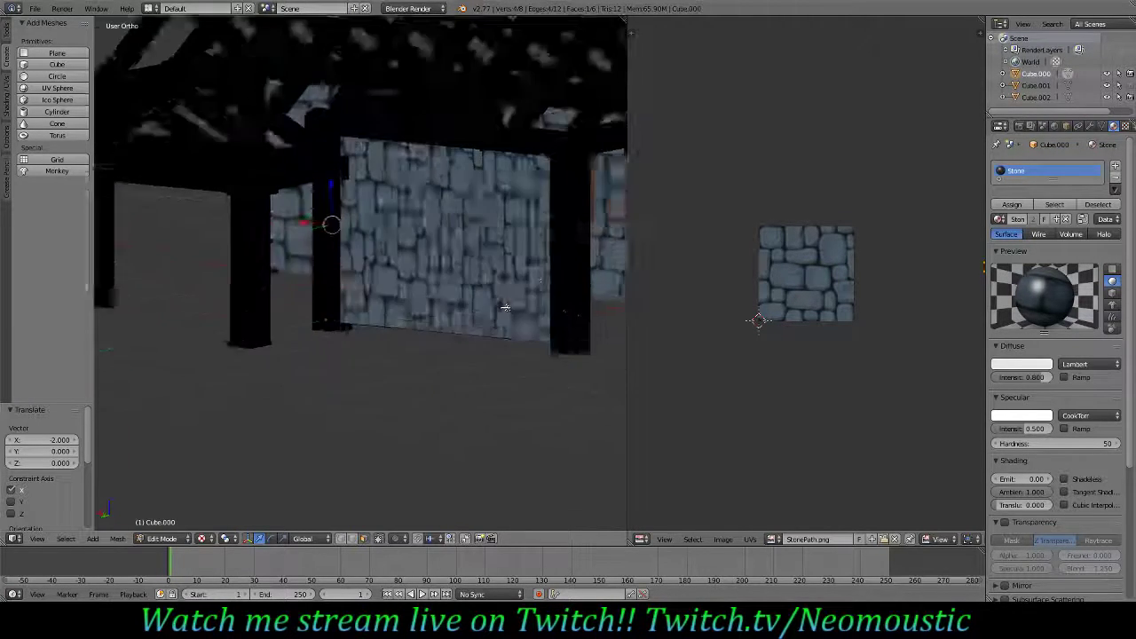
scroll(492, 309, "down", 3, "ctrl")
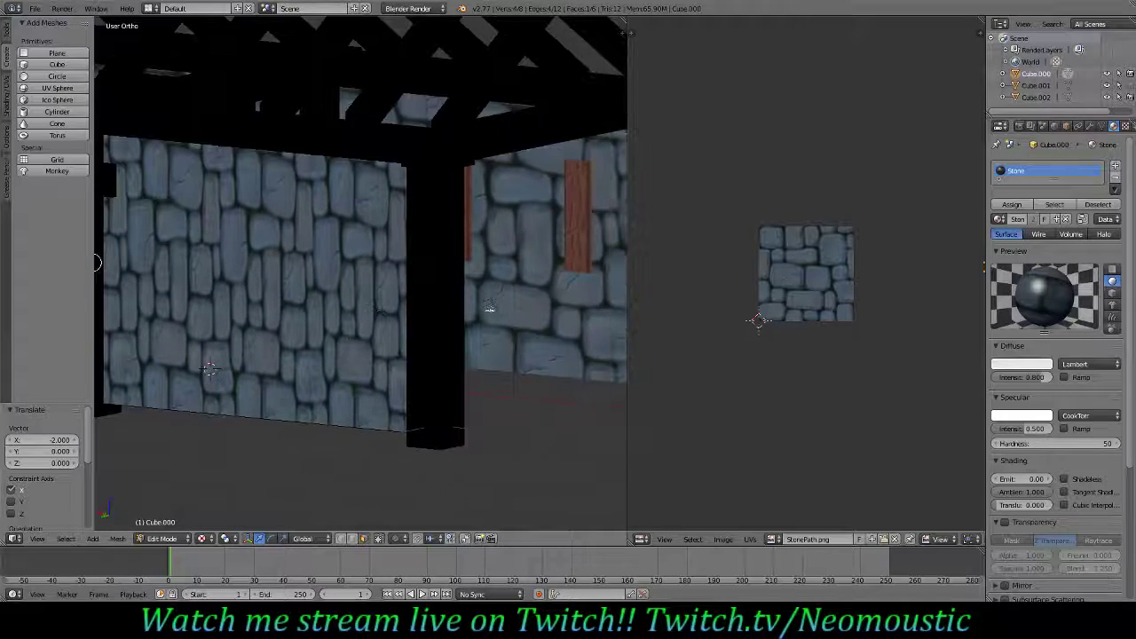
scroll(489, 309, "down", 5)
middle_click_drag(489, 311, 391, 325)
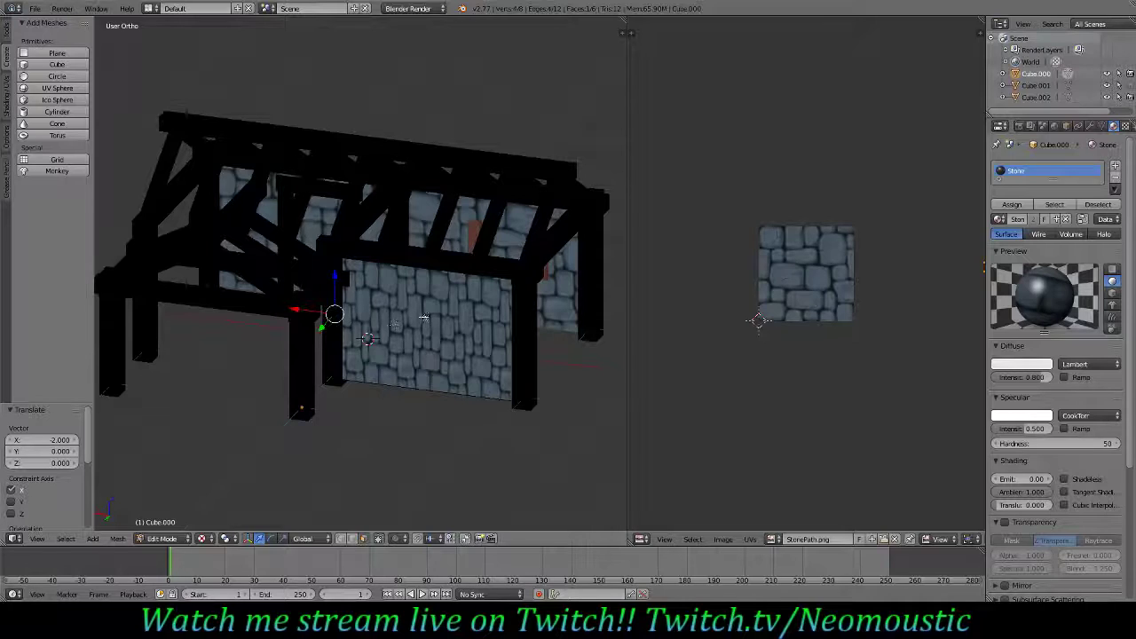
key("g")
right_click(411, 327)
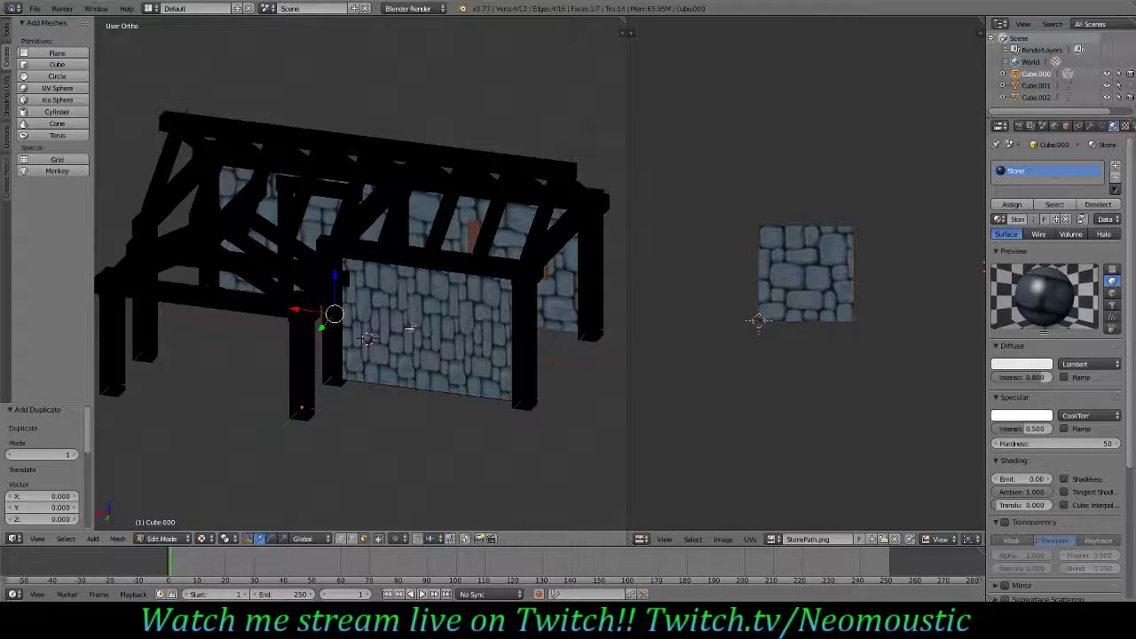
key("ctrl+z")
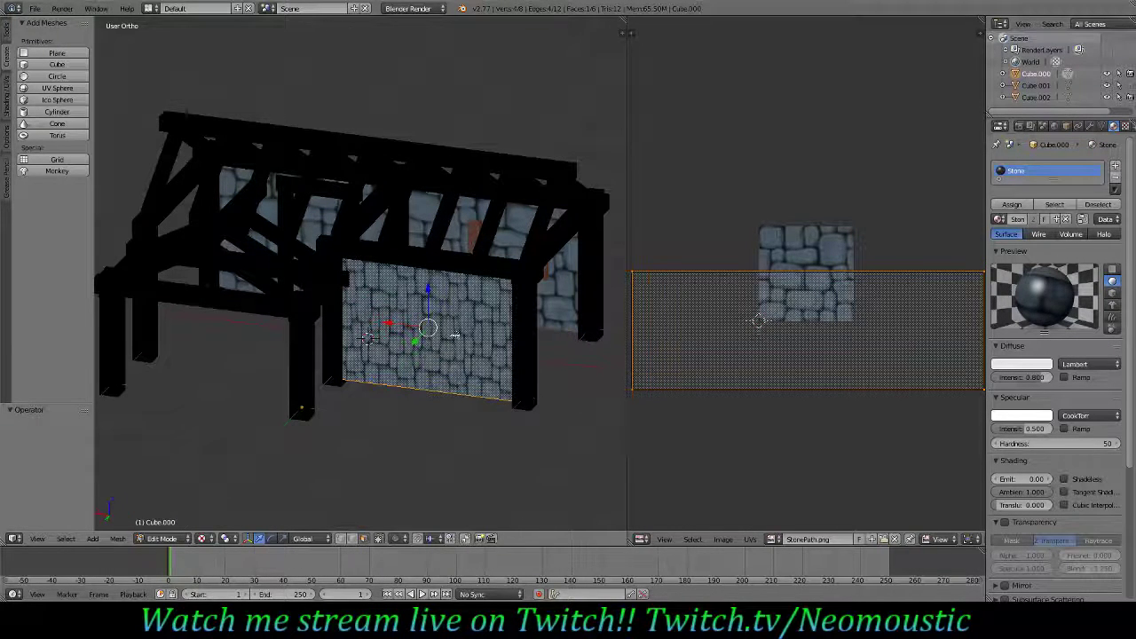
- Duplicate the whole linked back wall and place the copy under the rear extension's gable, moving it 2 units in X
key("ctrl+l")
key("shift+d")
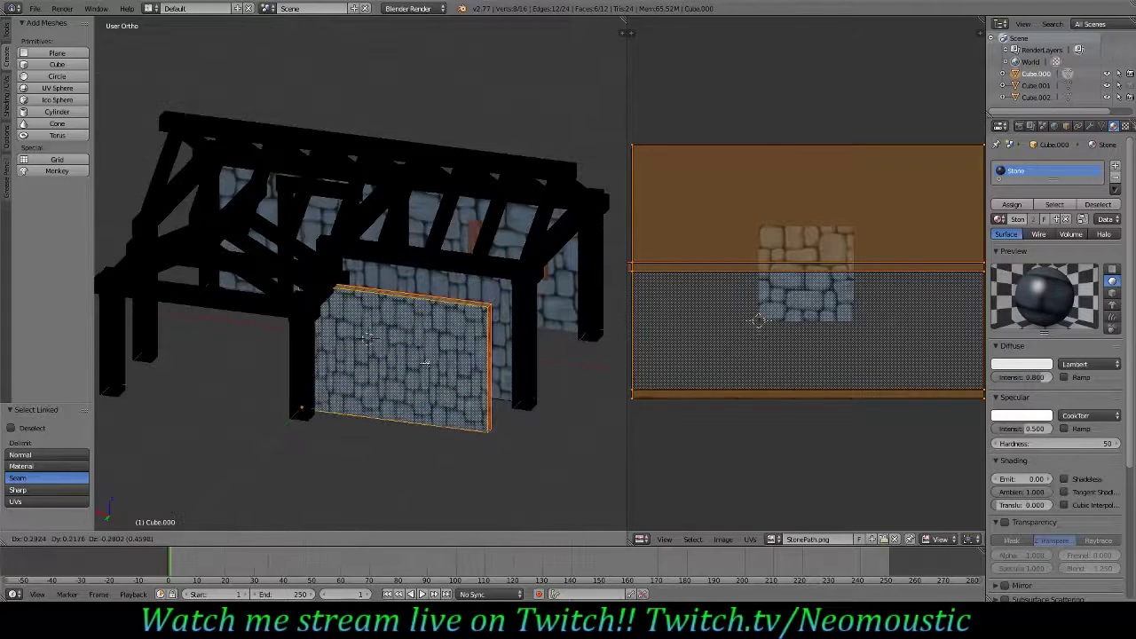
right_click(401, 346)
left_click_drag(415, 342, 194, 353)
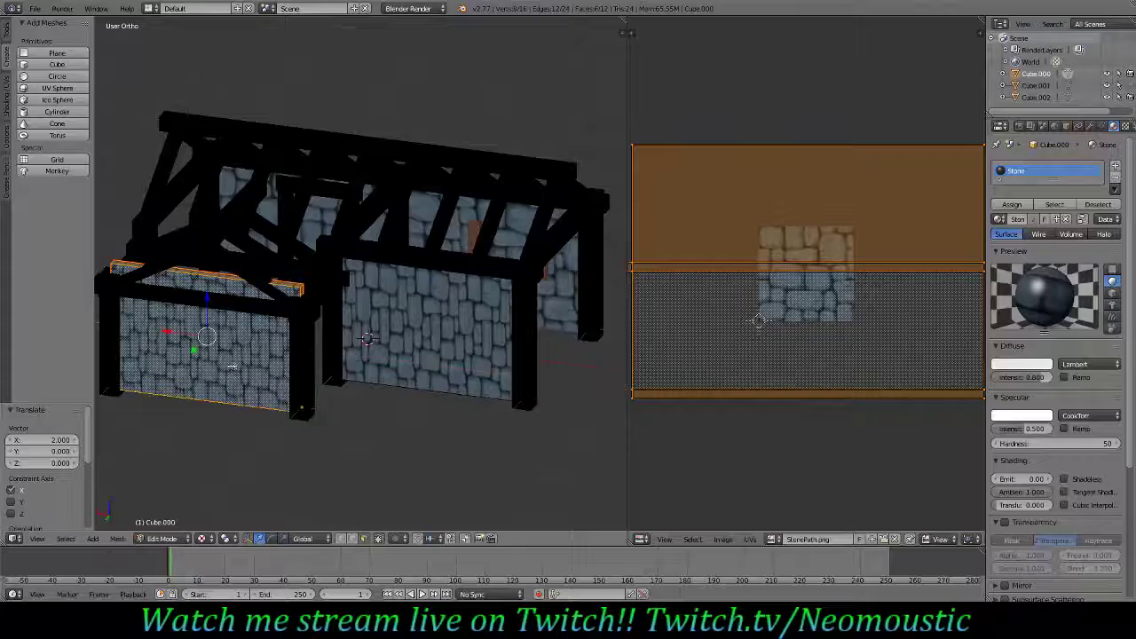
- Lower the extension wall's top face by 0.2 in Z so it sits behind the horizontal beam
middle_click_drag(233, 368, 279, 341)
scroll(418, 313, "up", 3)
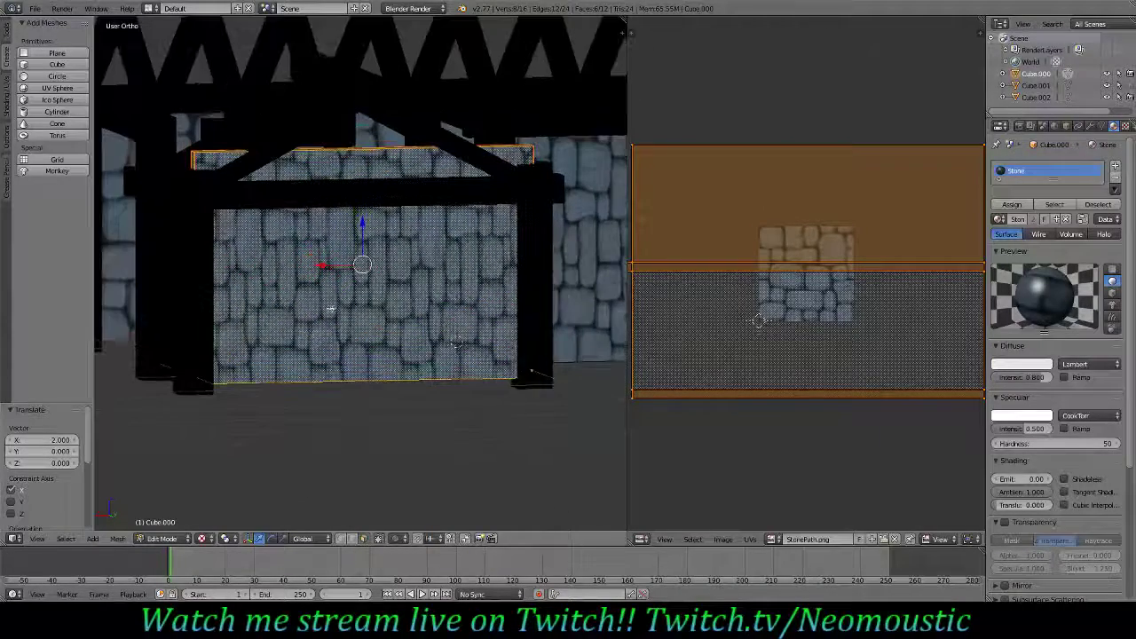
middle_click_drag(335, 165, 347, 213)
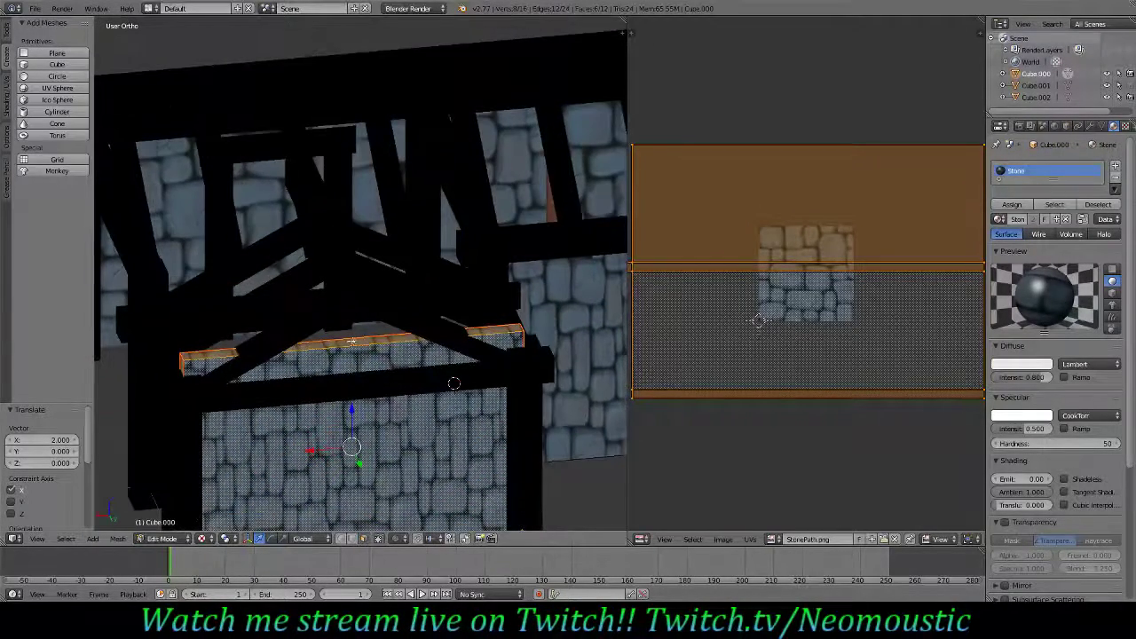
right_click(352, 342)
key("KP_1")
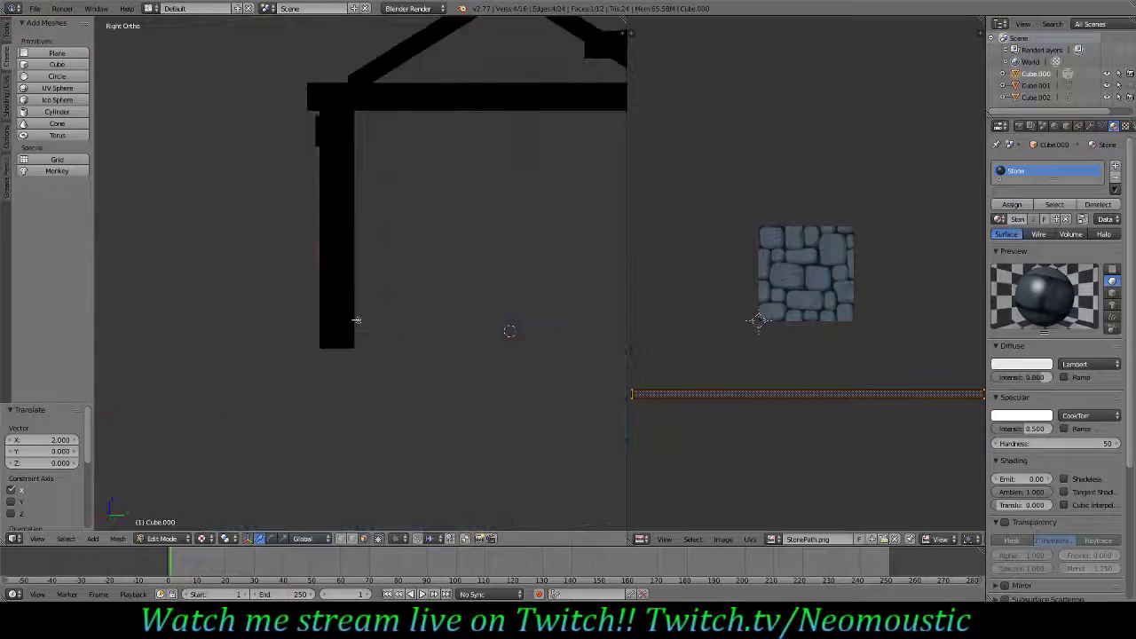
key("ctrl+KP_1")
left_click_drag(256, 63, 257, 100)
middle_click_drag(277, 181, 344, 209)
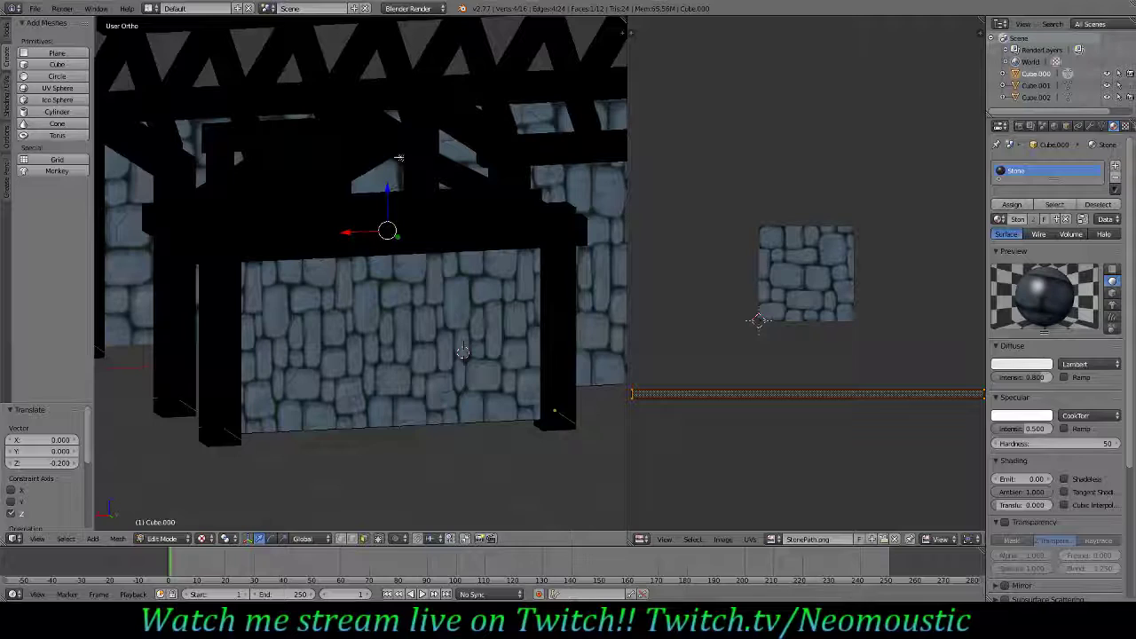
- Add a single centred vertical loop cut to the wall under the rear extension's gable
middle_click_drag(404, 256, 405, 298)
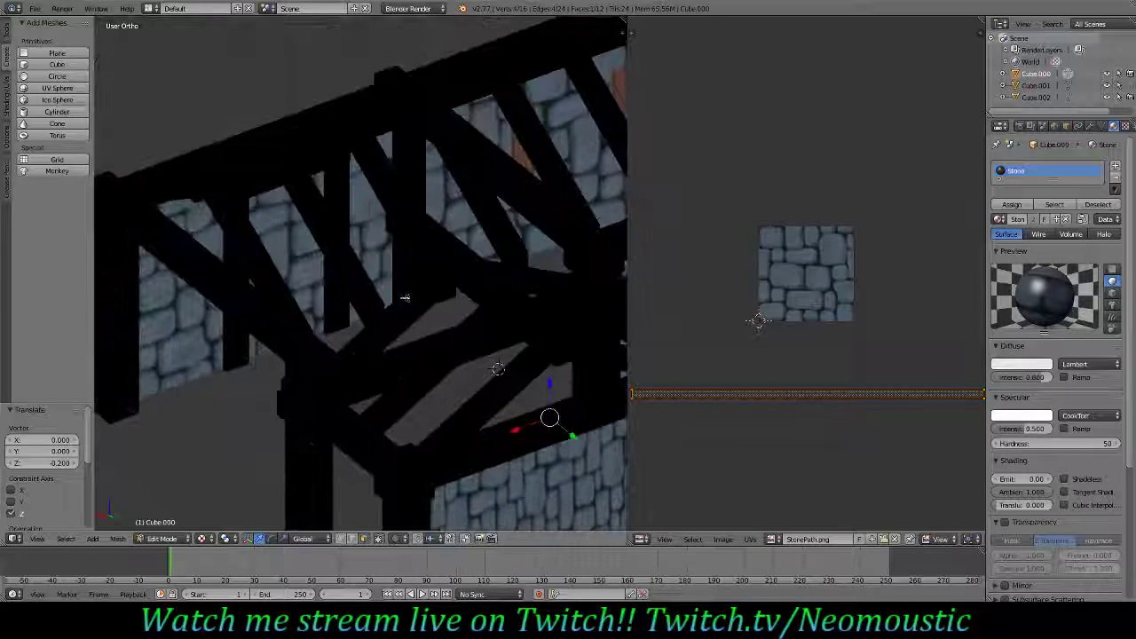
scroll(406, 297, "up", 7, "ctrl")
scroll(374, 291, "down", 10, "shift")
key("ctrl+r")
left_click(423, 294)
left_click(423, 295)
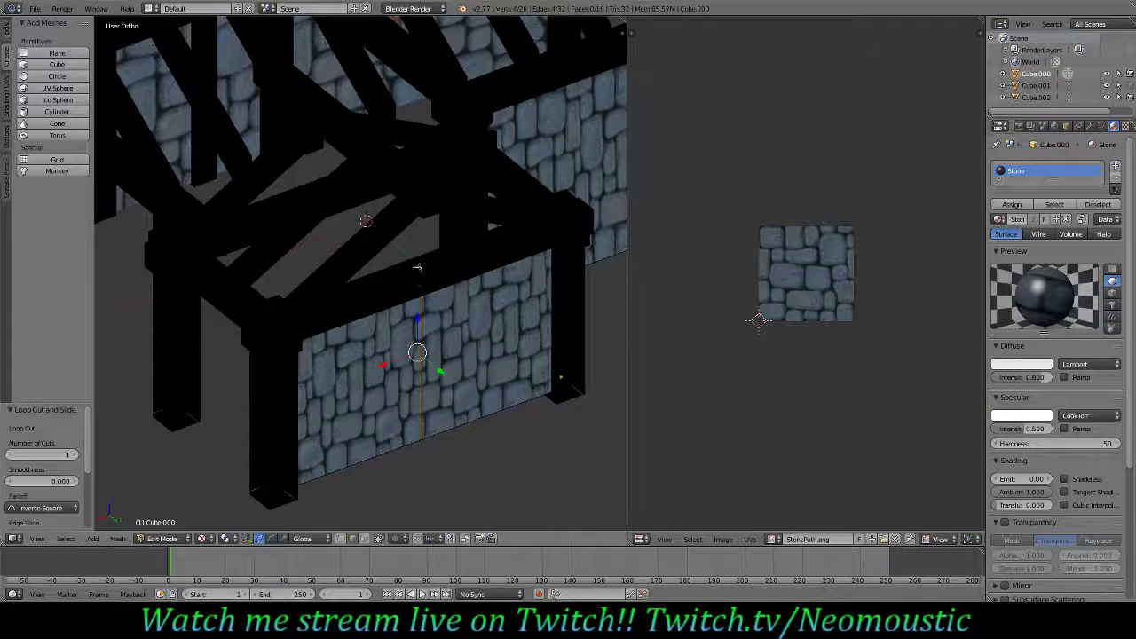
- Select the extension wall's top middle edge in wireframe and raise it 1 unit in Z in solid shading
key("z")
right_click(417, 270)
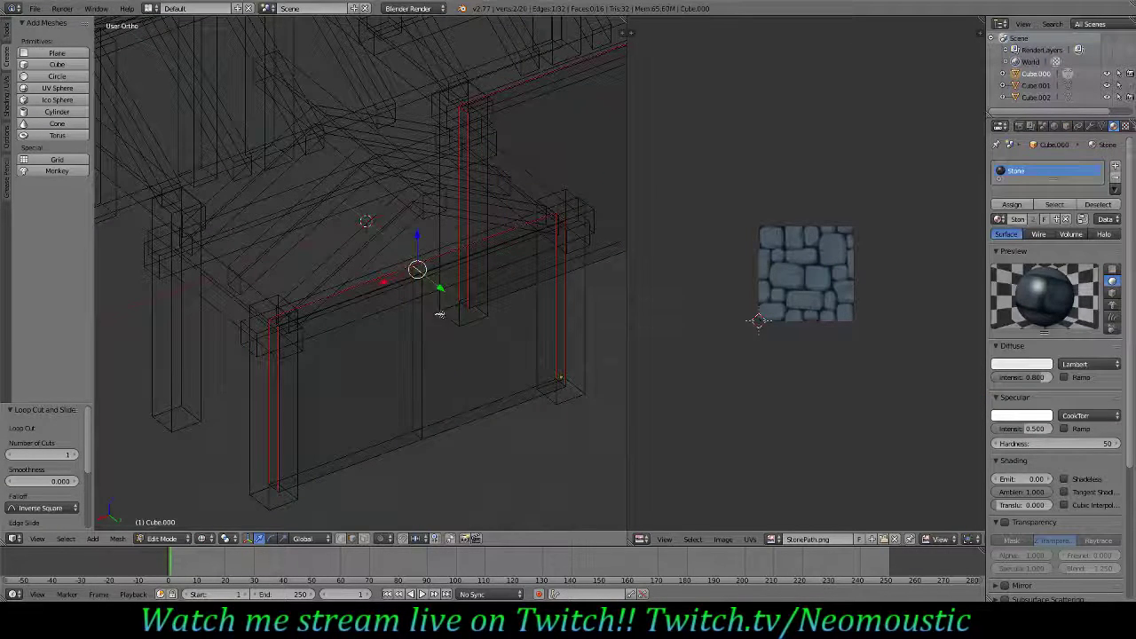
key("z")
type("gz")
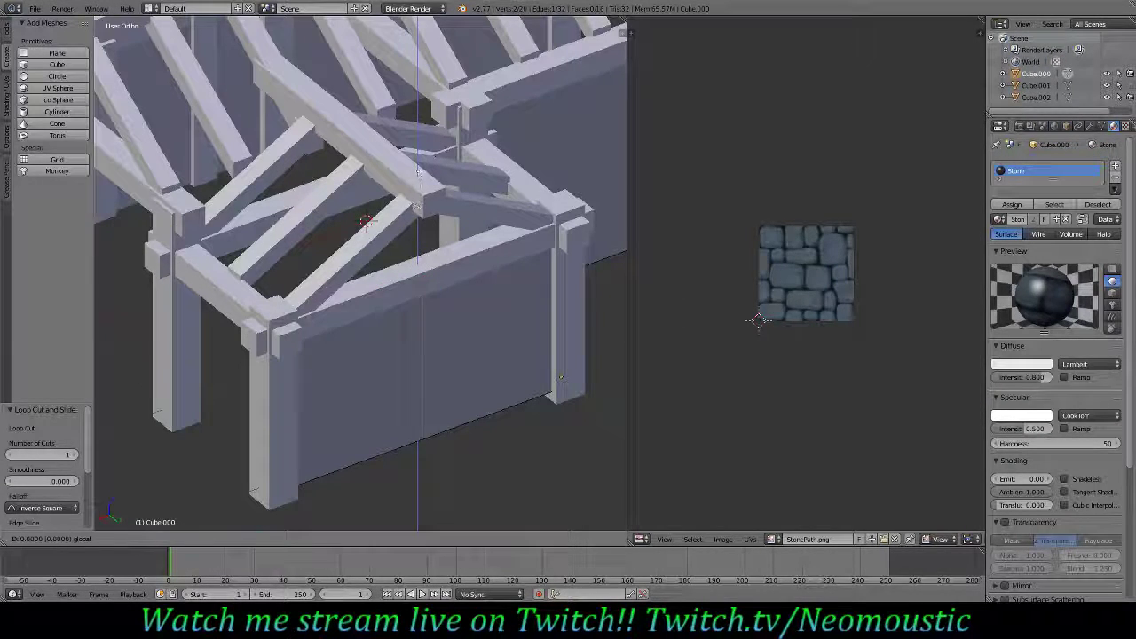
type("1")
key("Return")
- Lower the raised peak edge by 0.5 in Z from the back view so the wall fits behind the gable beams
key("KP_3")
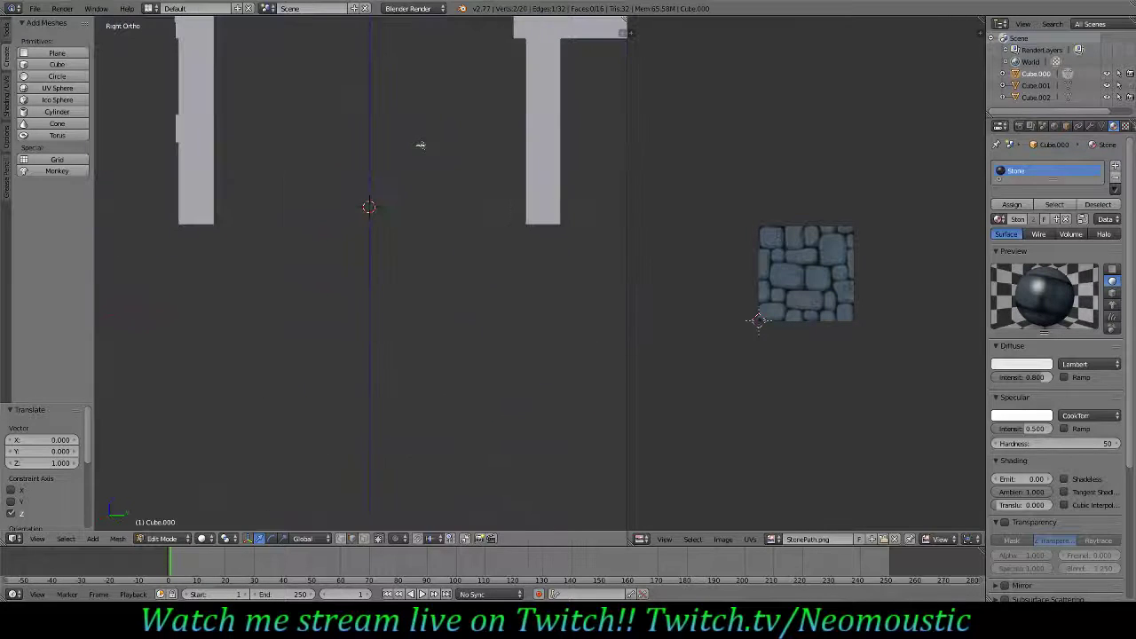
key("KP_1")
key("ctrl+KP_1")
key("ctrl+KP_8")
scroll(421, 145, "down", 6)
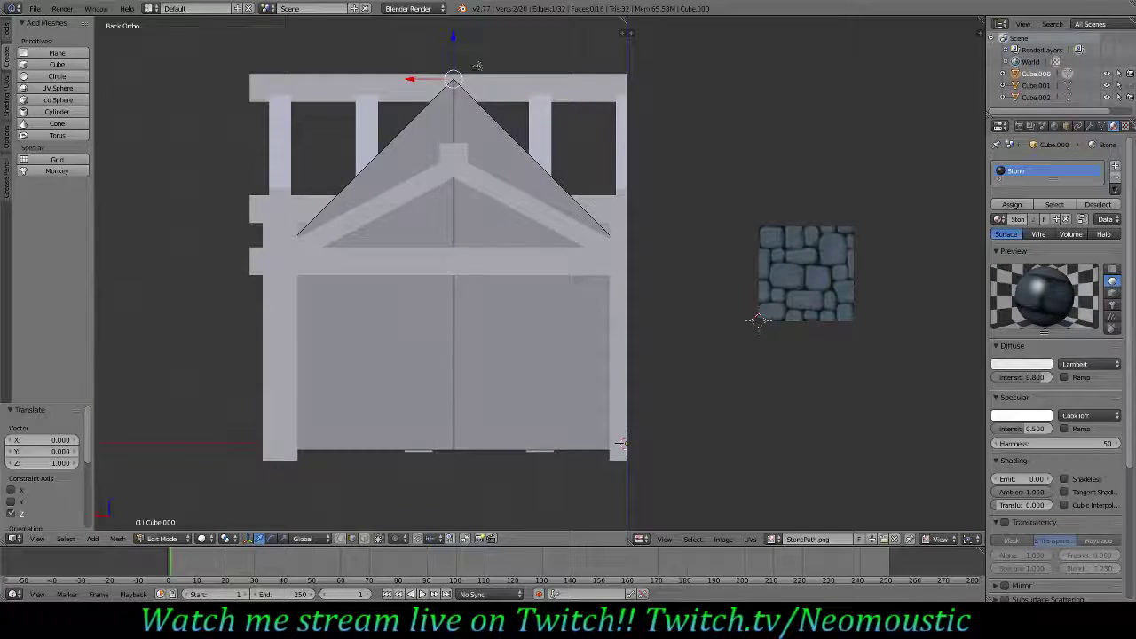
key("g")
key("z")
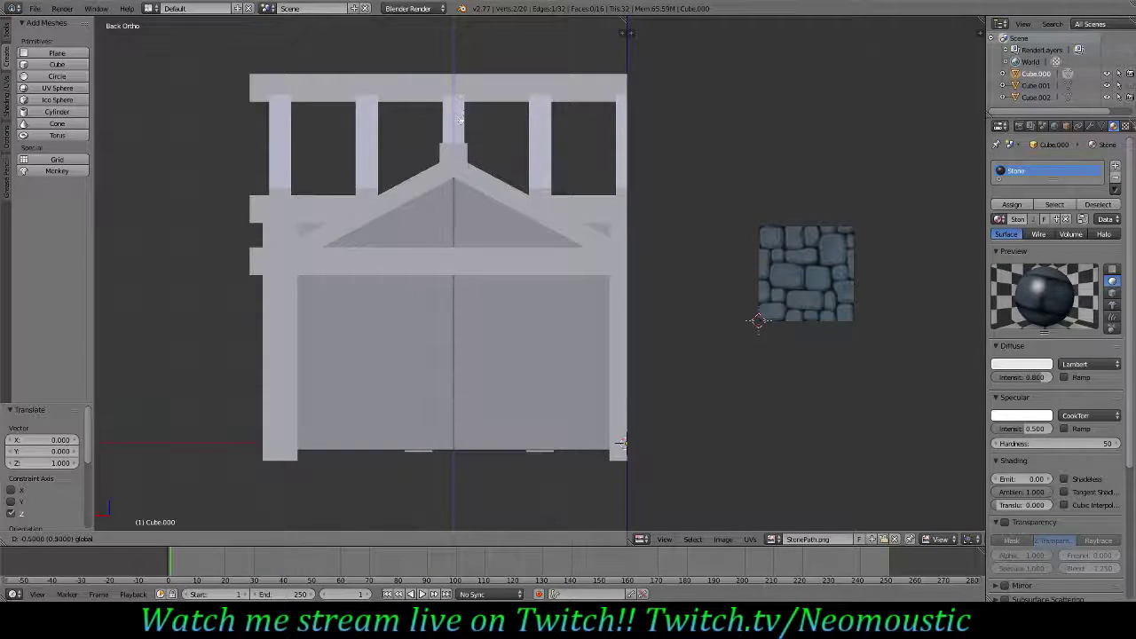
left_click(621, 444)
- Switch the viewport to Texture shading and check the peaked wall and the rest of the house from all sides
middle_click_drag(621, 444, 619, 413)
left_click(203, 539)
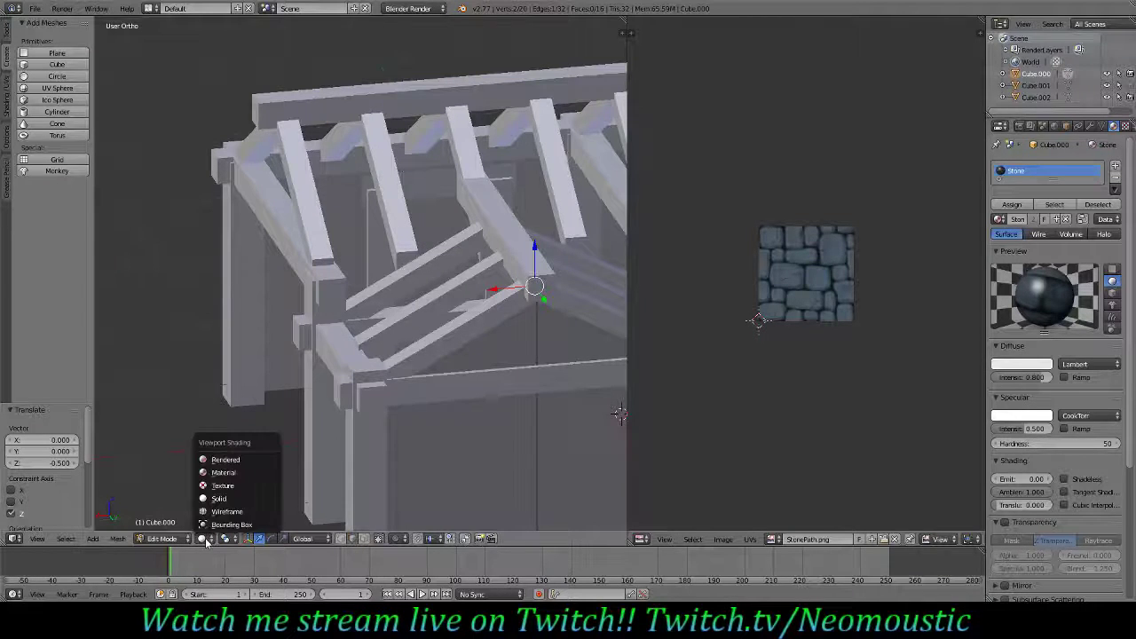
left_click(235, 490)
scroll(398, 411, "down", 3)
mouse_move(462, 425)
middle_mouse_down()
mouse_move(516, 436)
mouse_move(435, 373)
mouse_move(486, 359)
mouse_move(417, 355)
middle_mouse_up()
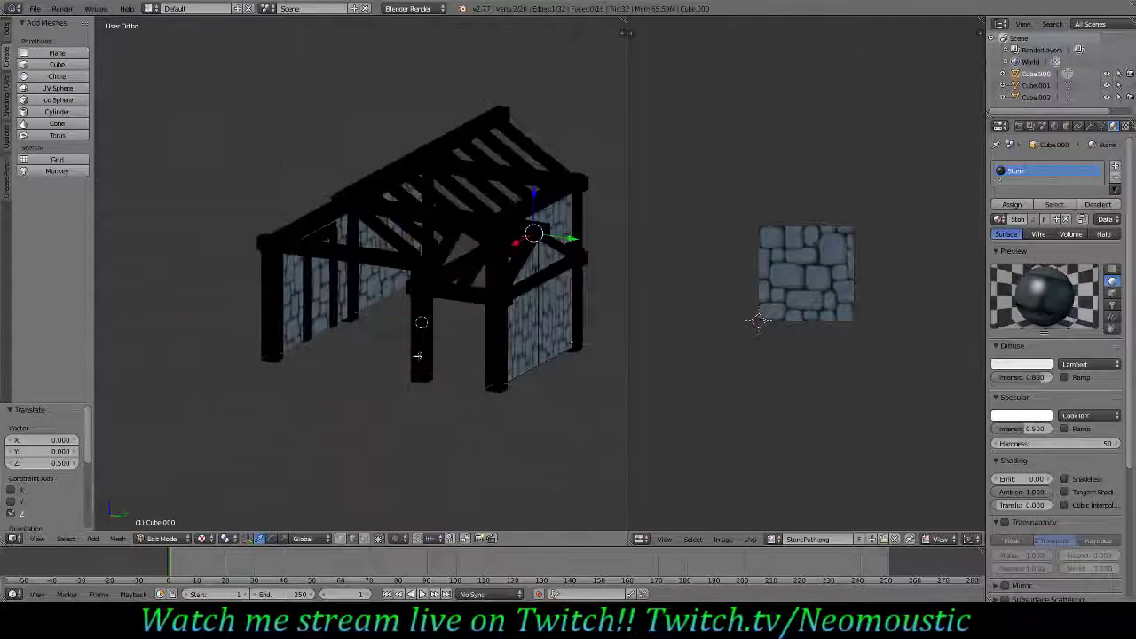
middle_click_drag(504, 353, 368, 381)
- Leave Edit Mode, duplicate the front stone wall in place and rotate the copy 90° about Z
key("Tab")
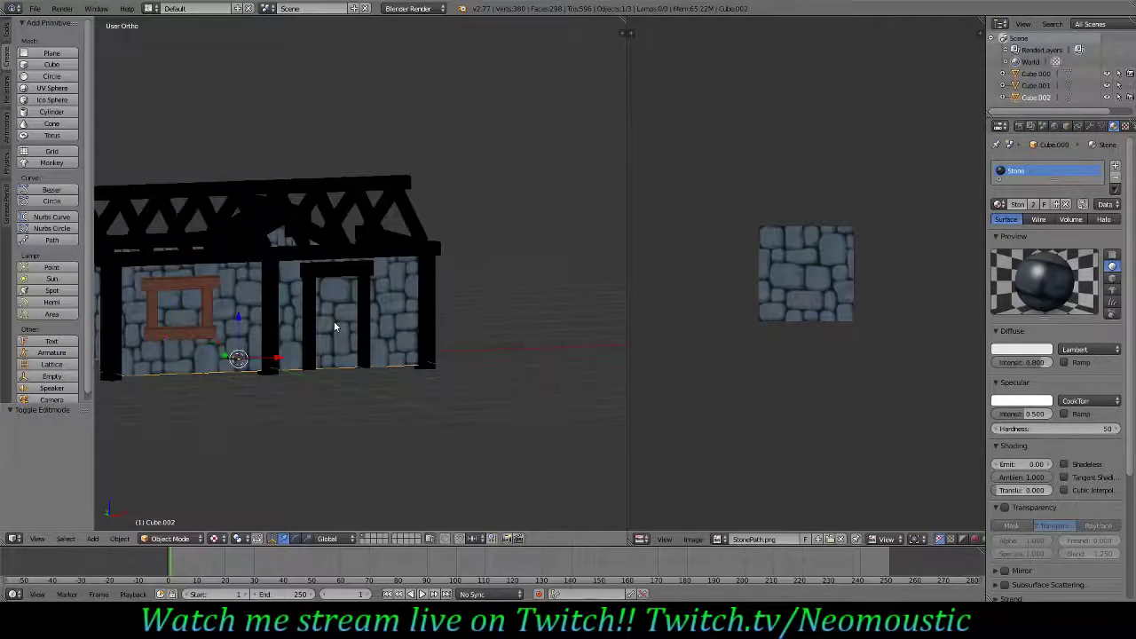
middle_click_drag(337, 329, 341, 364)
key("shift+d")
key("Escape")
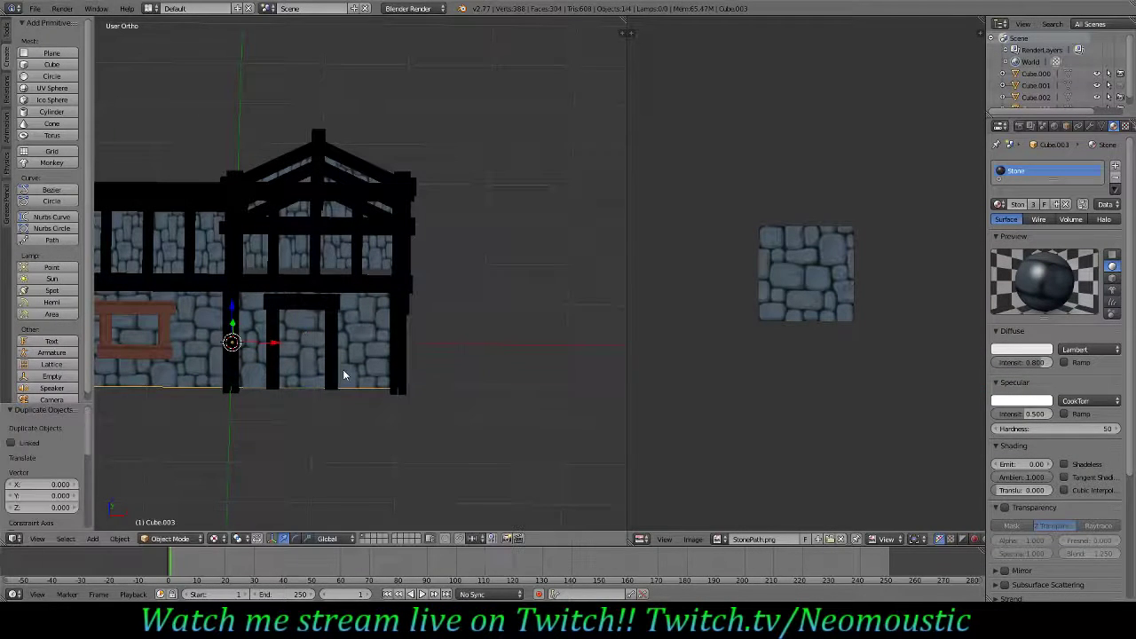
type("rz90")
key("Return")
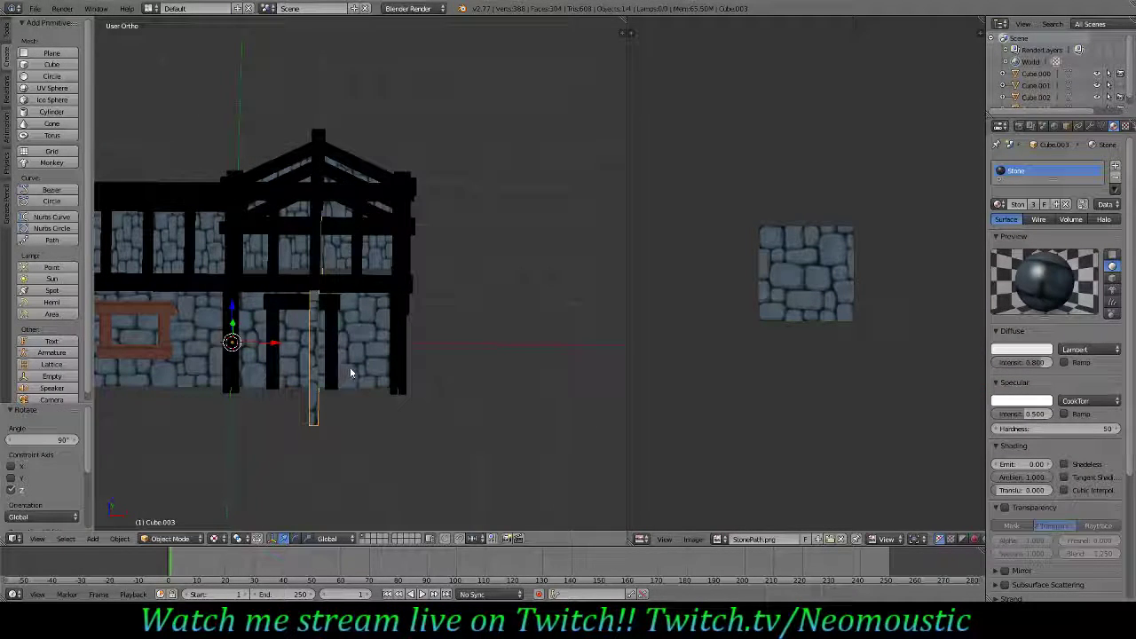
- Move the rotated wall copy 1 unit in X to the house's gable end and check its fit between the posts
type("gx1")
key("Return")
middle_click_drag(349, 375, 390, 381)
scroll(455, 380, "up", 4)
scroll(513, 415, "up", 5, "ctrl")
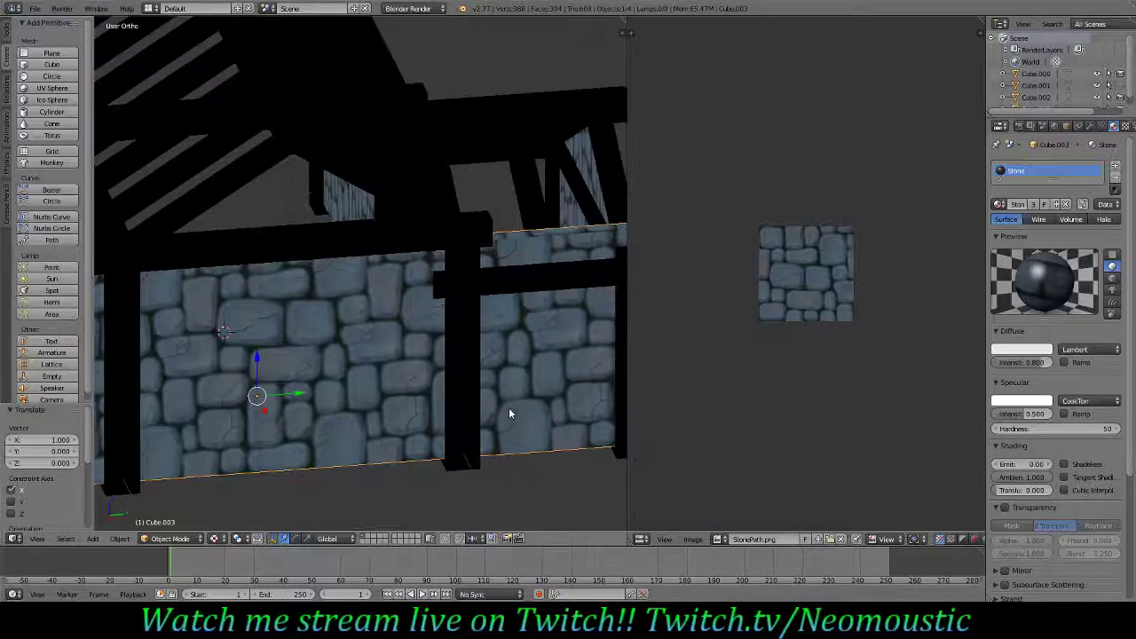
scroll(510, 414, "up", 4, "ctrl")
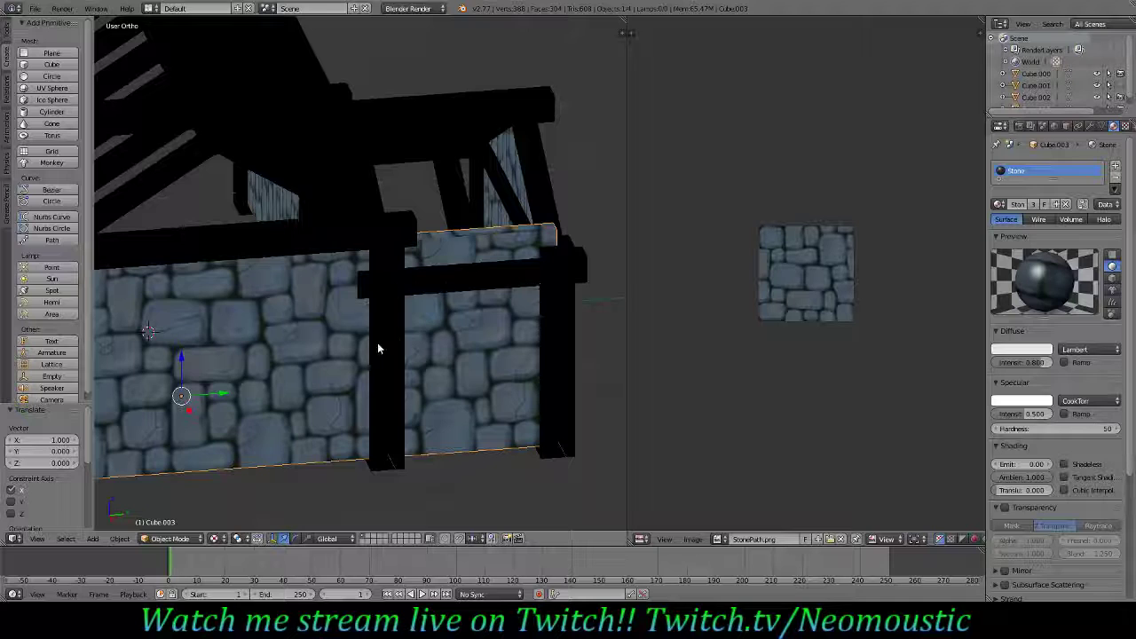
scroll(378, 349, "up", 3, "ctrl")
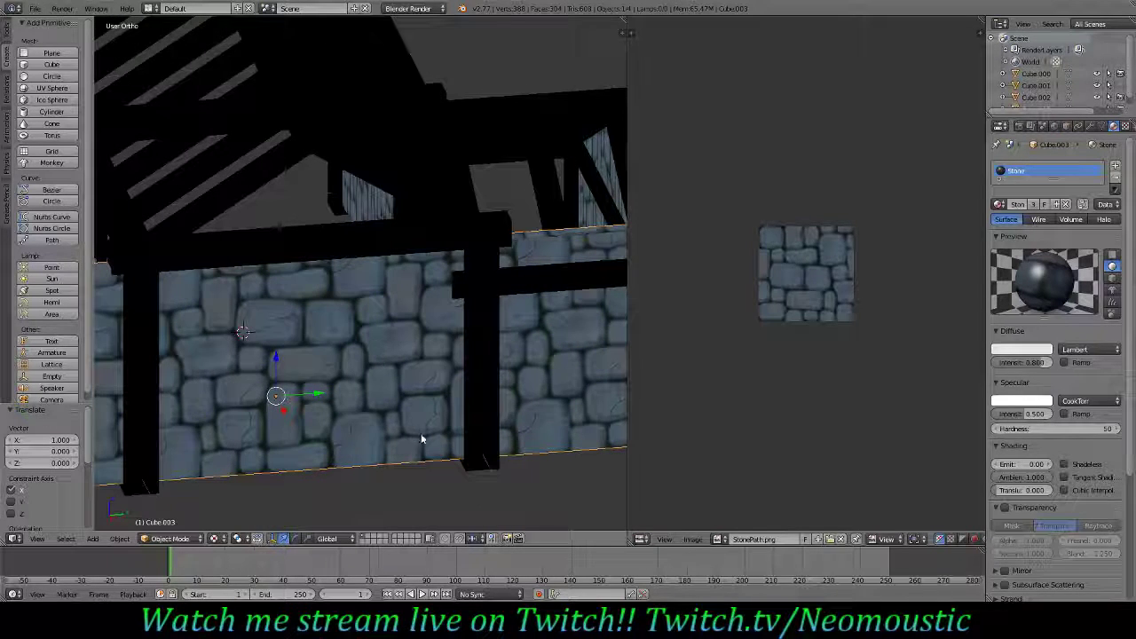
- In Edit Mode, move the side wall's rear end face -1 unit in Y to the main house's rear post
scroll(420, 433, "down", 4)
middle_click_drag(302, 383, 238, 356)
key("Tab")
key("a")
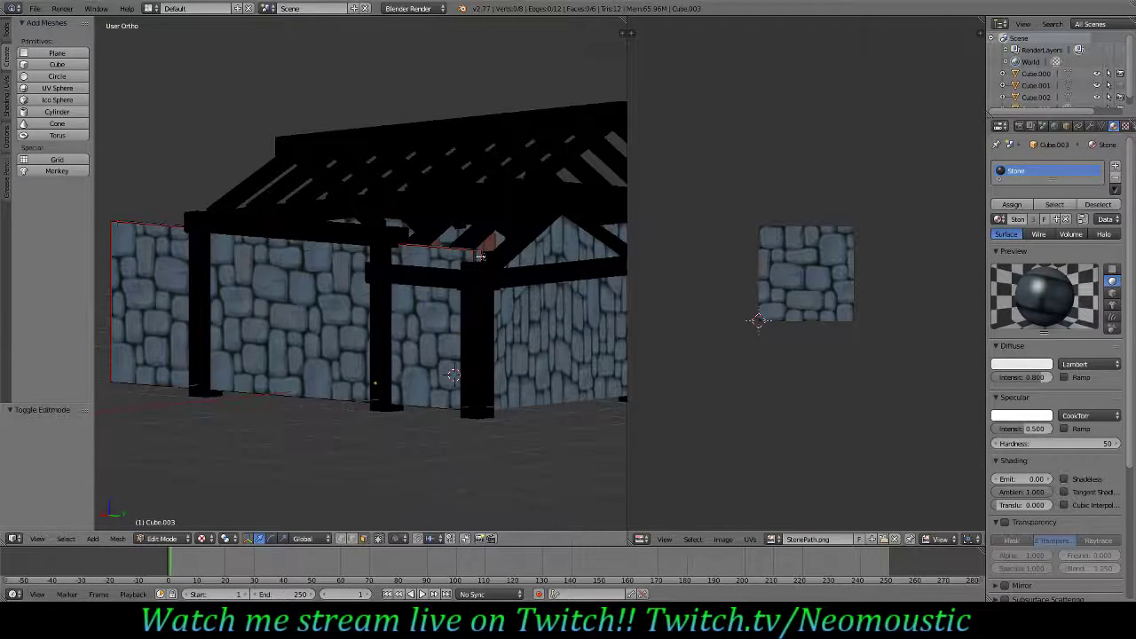
key("KP_3")
left_click_drag(590, 314, 479, 317)
- Move the side wall's front end face 1 unit in Y so it ends at the front corner post
middle_click_drag(340, 327, 173, 375)
right_click(173, 376)
key("KP_3")
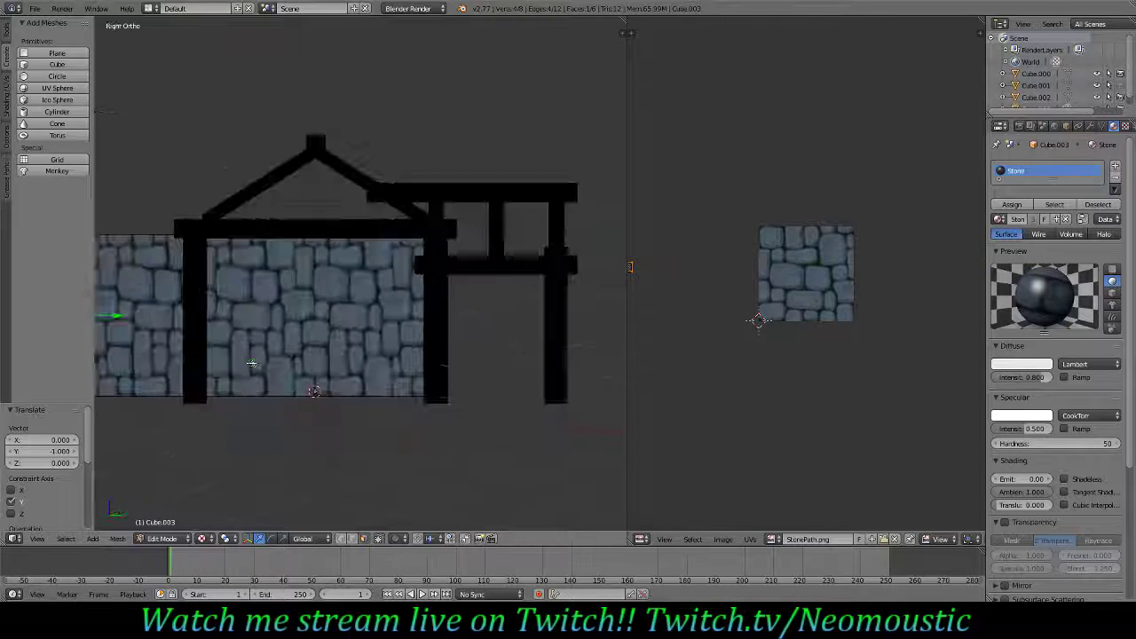
key("g")
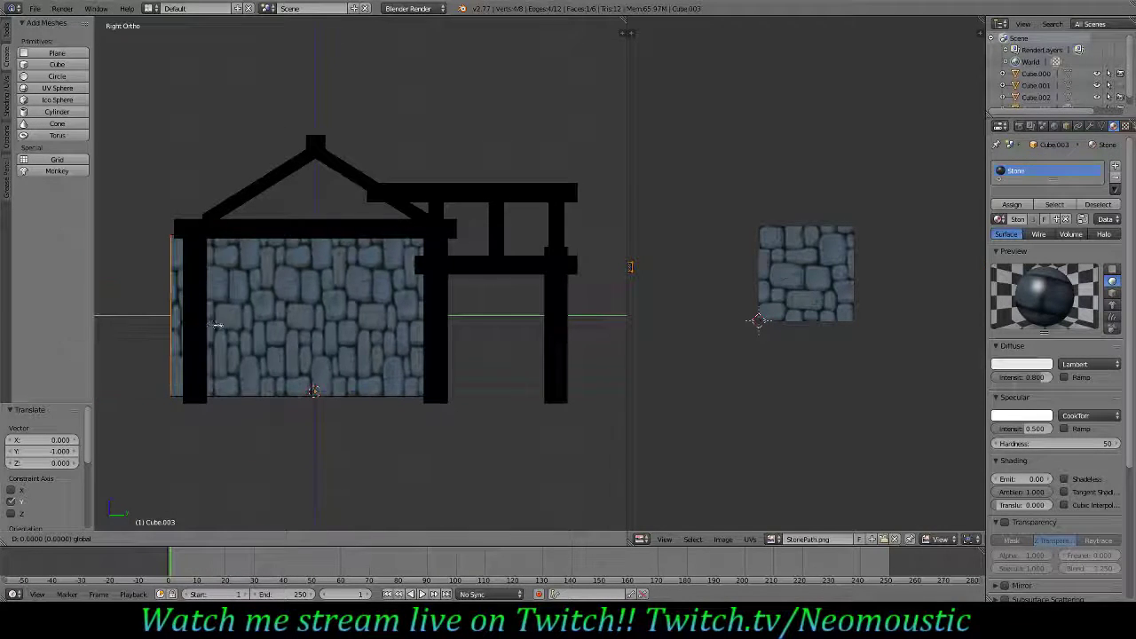
left_click(234, 326)
middle_click_drag(204, 315, 287, 363)
scroll(371, 354, "down", 5)
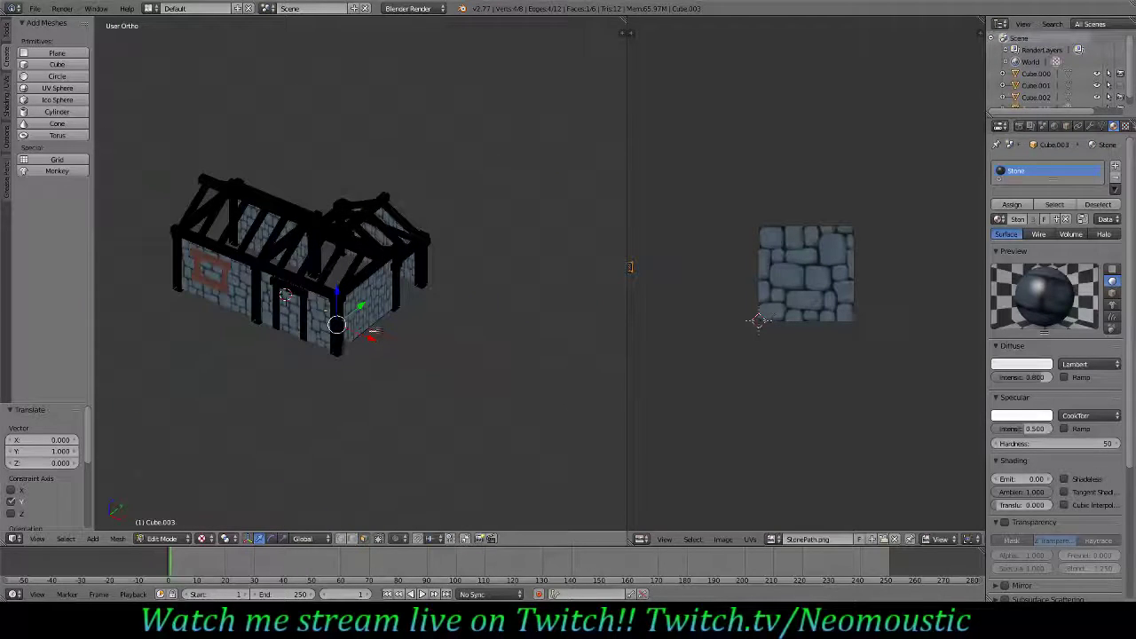
- Leave Edit Mode, duplicate the side wall and place the copy along X at the opposite gable end
right_click(366, 305)
key("l")
key("Tab")
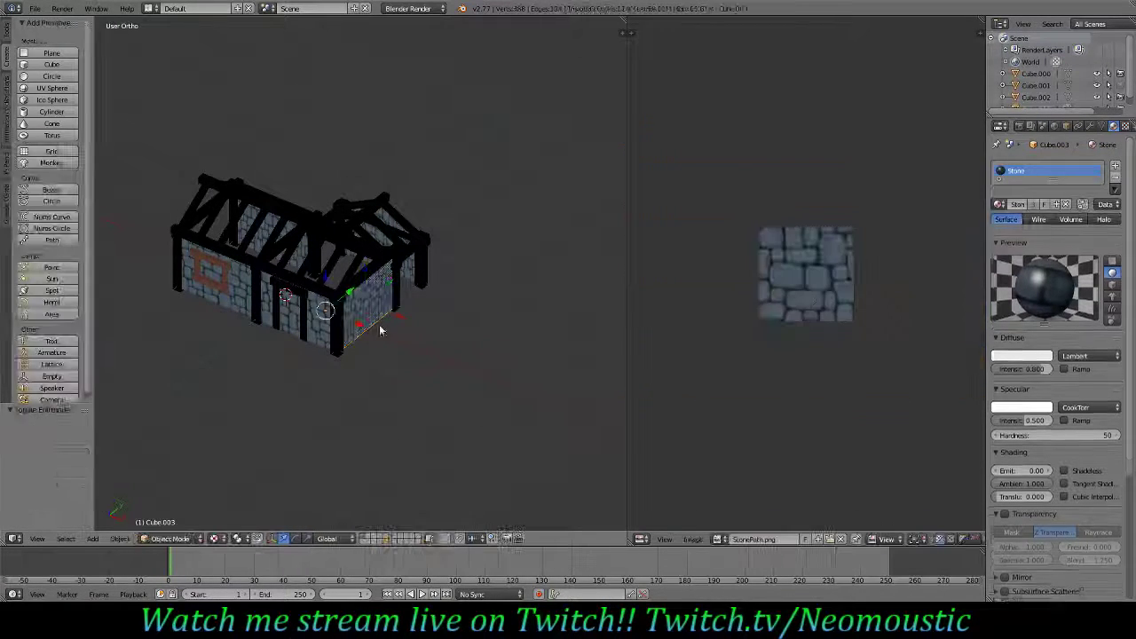
key("shift+d")
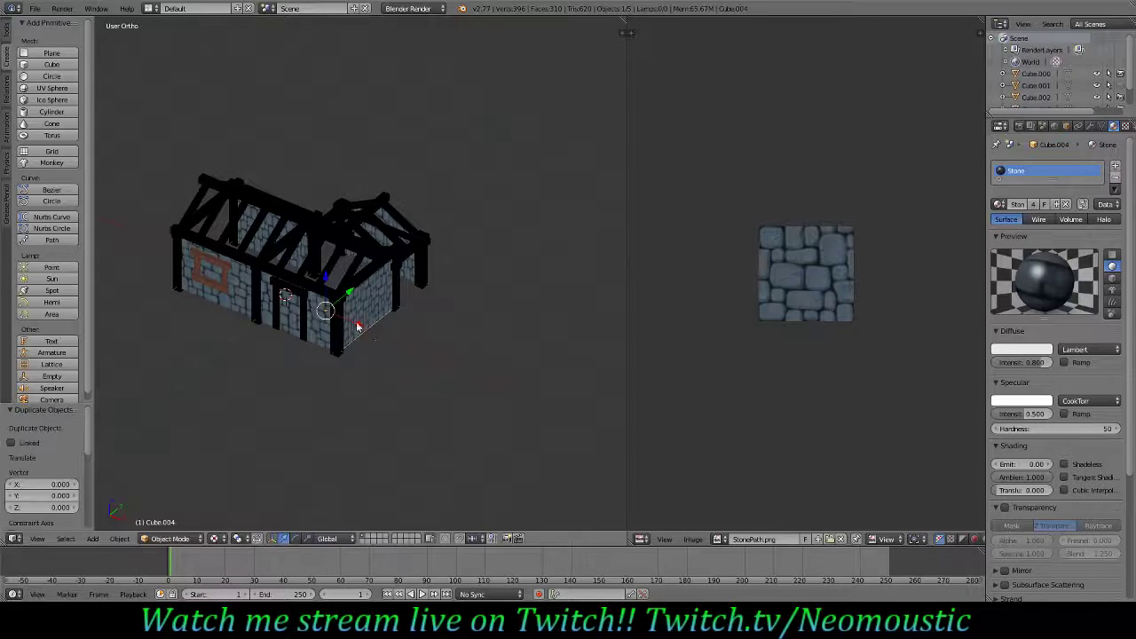
key("x")
left_click(199, 281)
- Duplicate the gable-end wall again and place the copy on the rear extension's inner side, moving it 2 units in X
middle_click_drag(247, 322, 477, 303)
key("shift+d")
right_click(500, 382)
left_click_drag(452, 378, 333, 350)
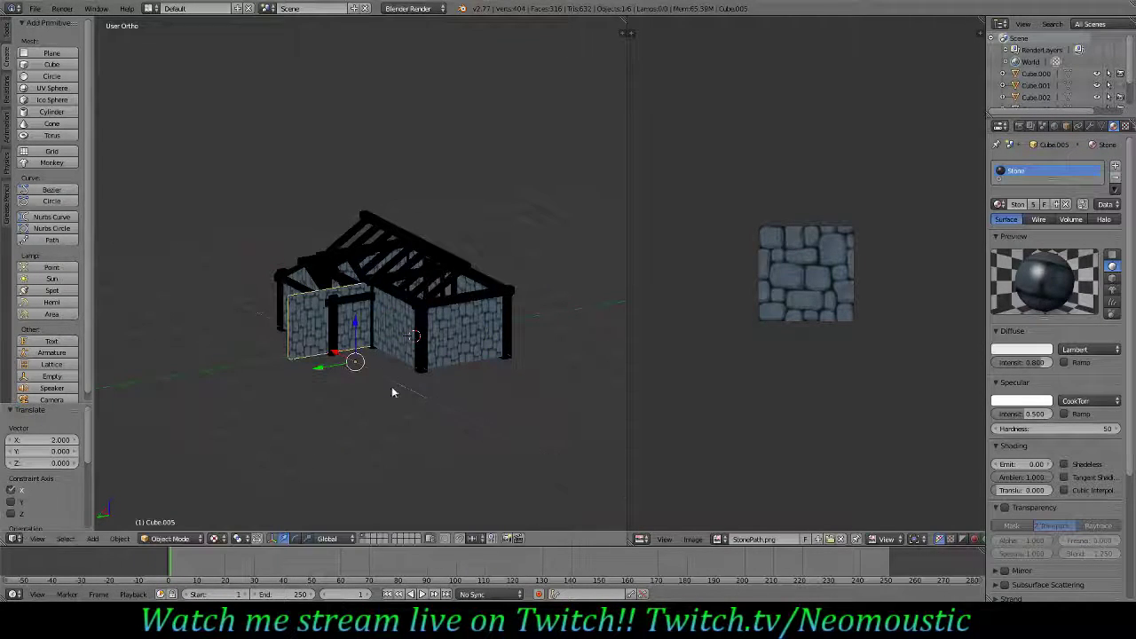
- In Edit Mode, lower the extension side wall's top face by about 0.264 in Z behind the horizontal beam
scroll(390, 391, "up", 8)
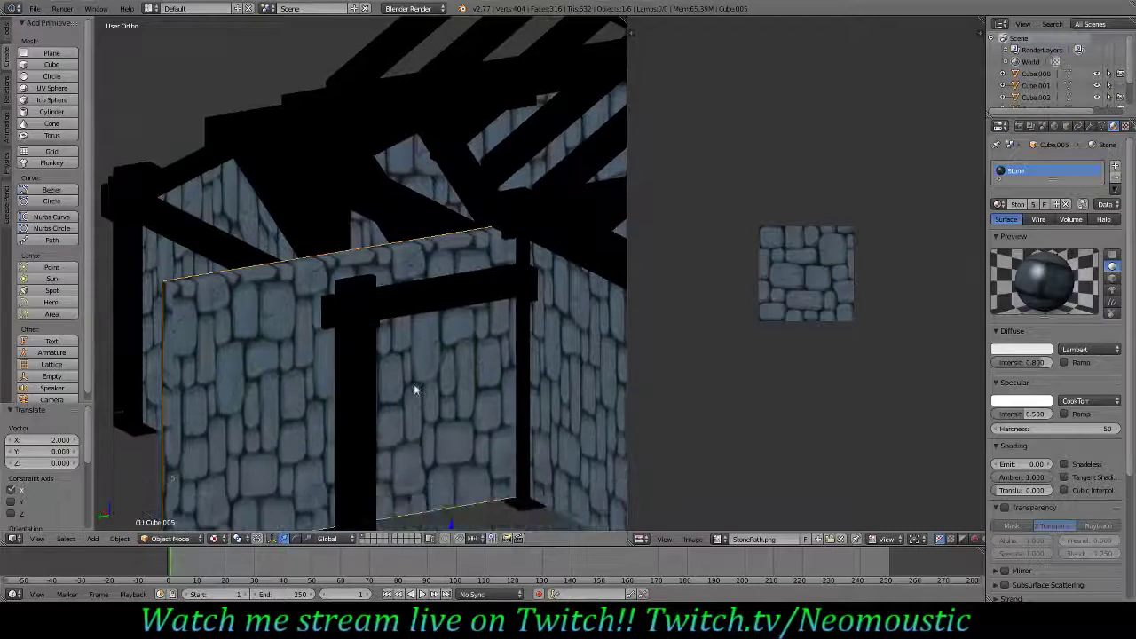
key("Tab")
right_click(391, 252)
right_click(391, 250)
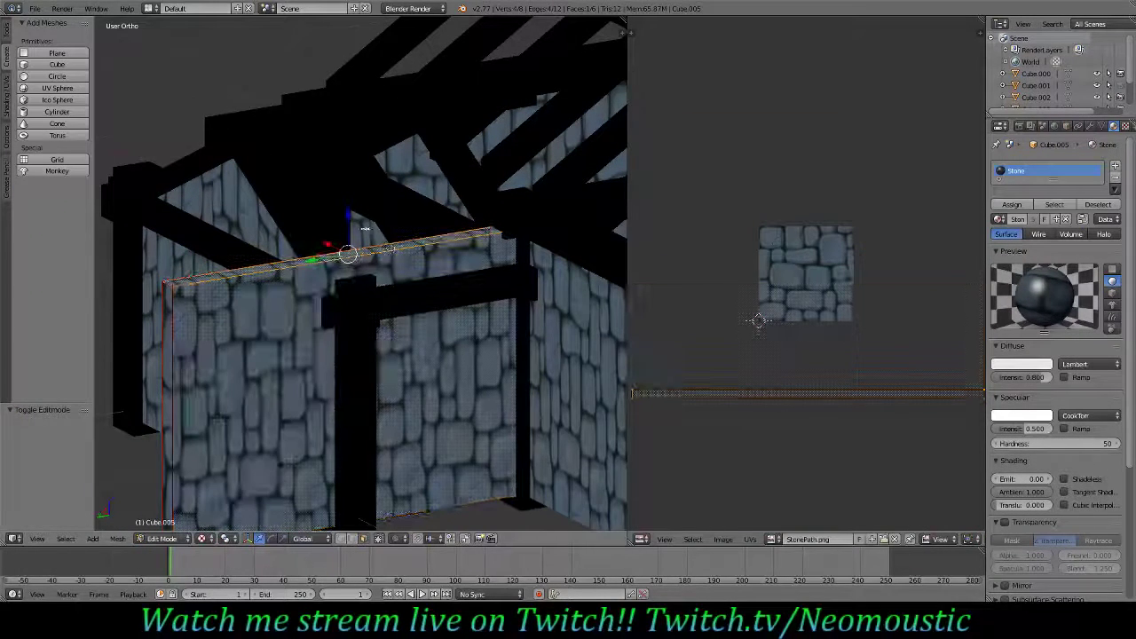
key("g")
key("z")
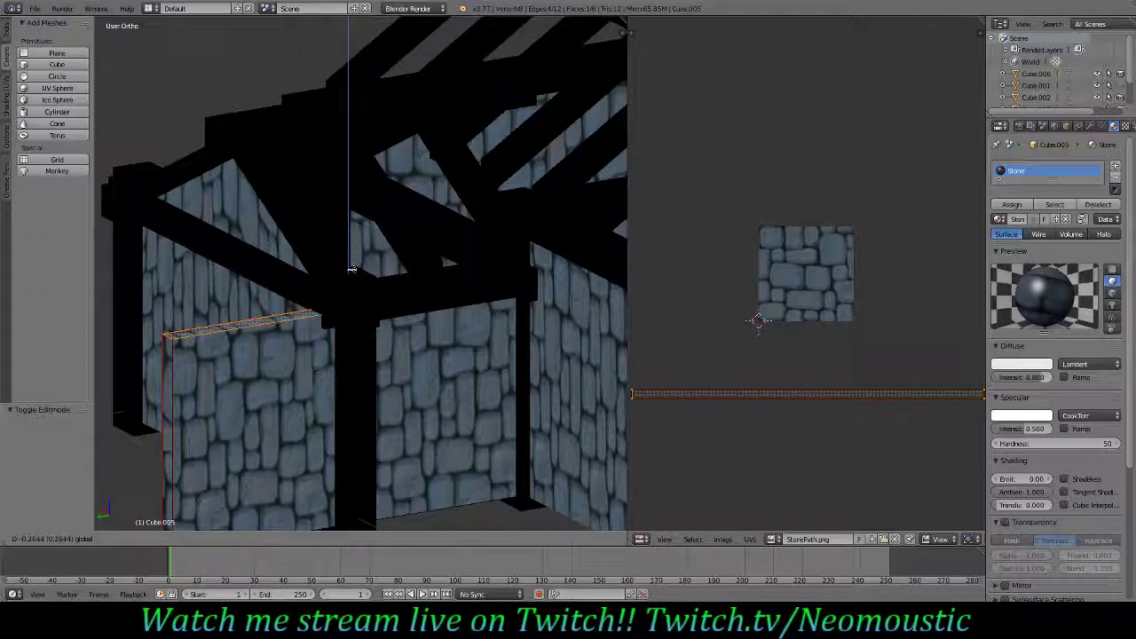
left_click(351, 269)
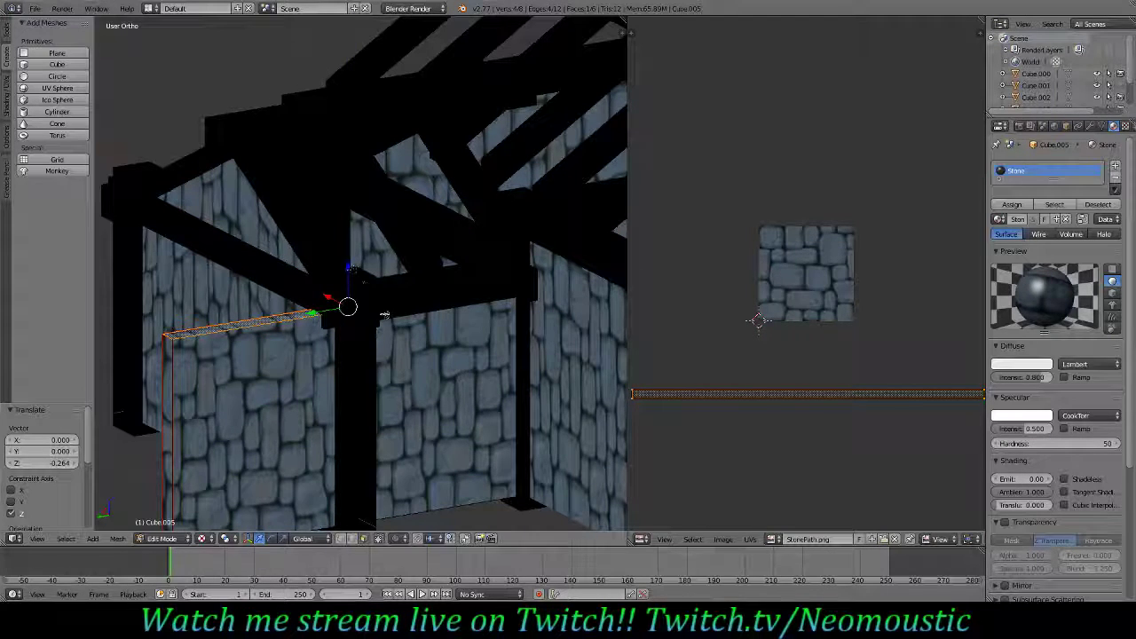
- Move the extension side wall's outer end face about -0.971 in Y to the corner post and leave Edit Mode
right_click(161, 410)
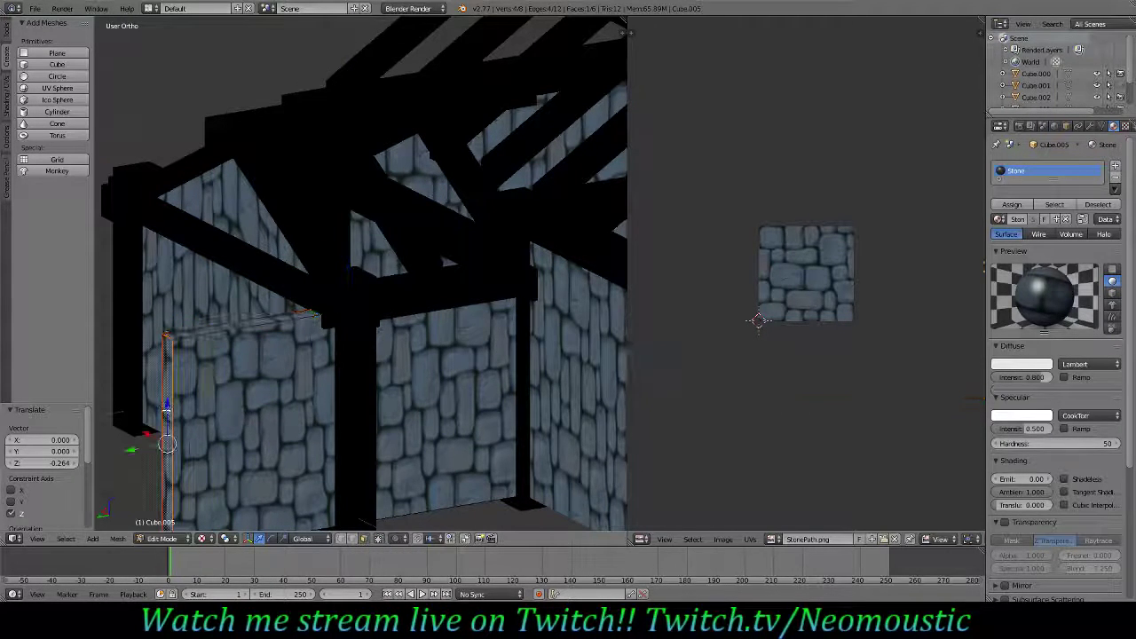
left_click_drag(129, 453, 387, 426)
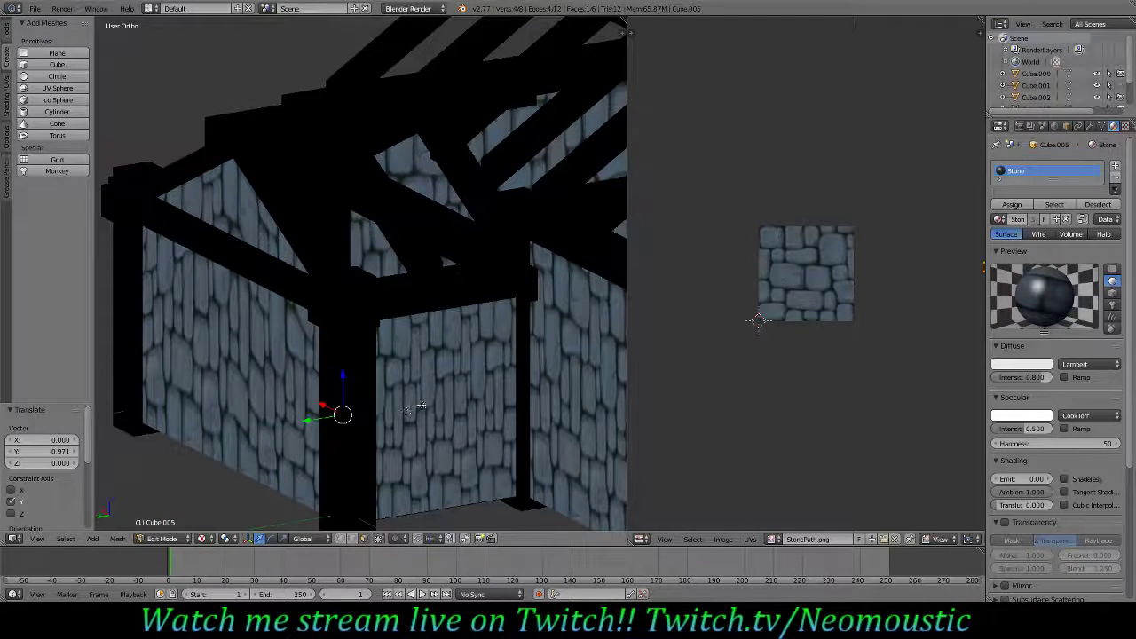
key("Tab")
- Duplicate the fitted extension side wall and move the copy 2 units in X to the extension's opposite side
scroll(391, 471, "down", 4)
middle_click_drag(380, 459, 520, 470)
key("shift+d")
right_click(514, 463)
left_click_drag(544, 454, 544, 454)
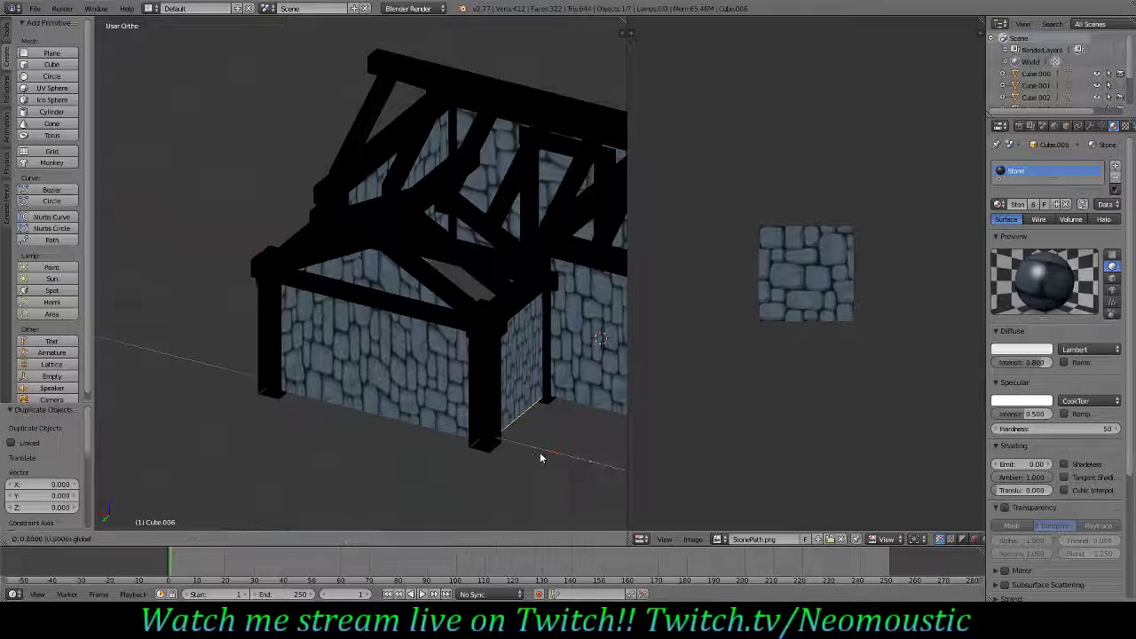
key("Return")
- Open the main house's far gable-end wall in Edit Mode and add a single centred vertical loop cut
middle_click_drag(362, 426, 377, 334)
scroll(470, 363, "down", 4)
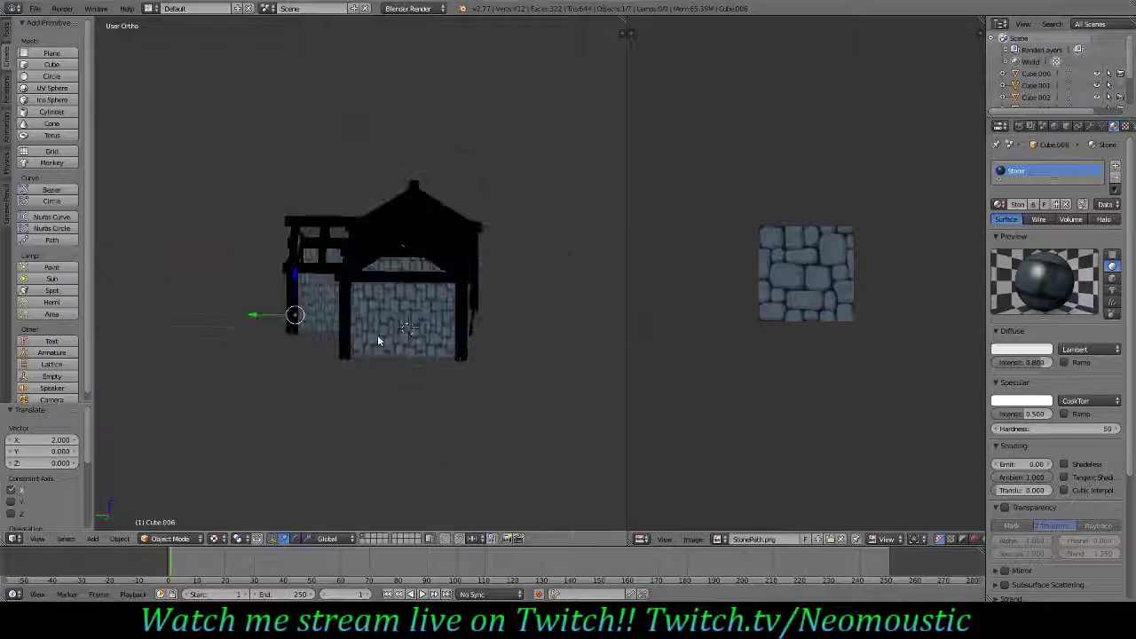
scroll(377, 335, "up", 4)
key("Tab")
key("Tab")
right_click(444, 317)
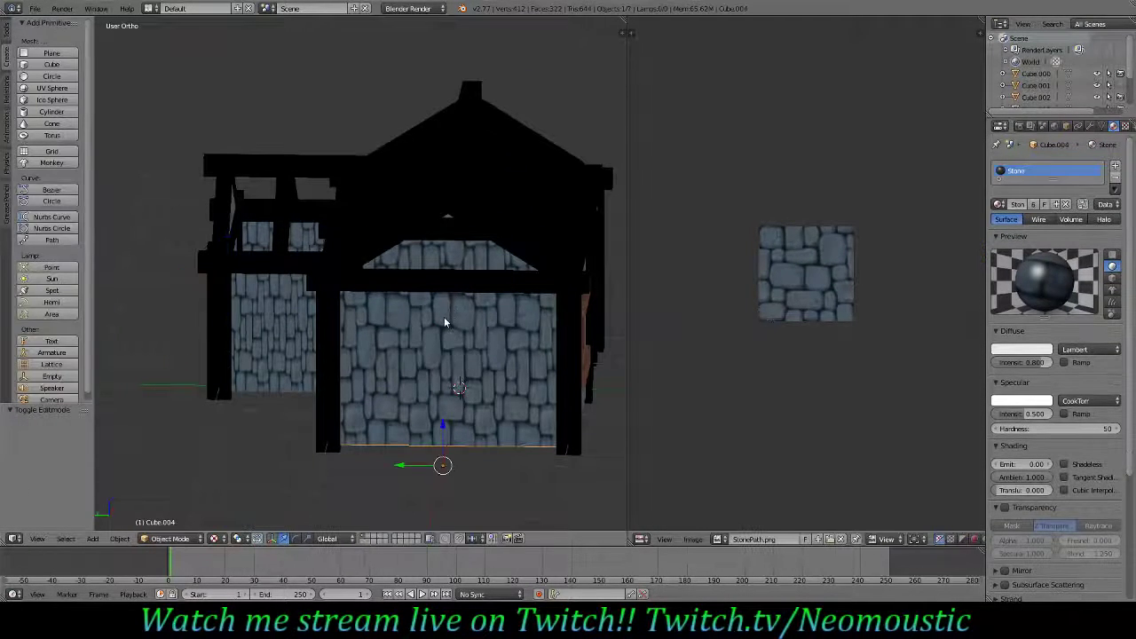
key("Tab")
key("ctrl+r")
left_click(449, 300)
right_click(451, 297)
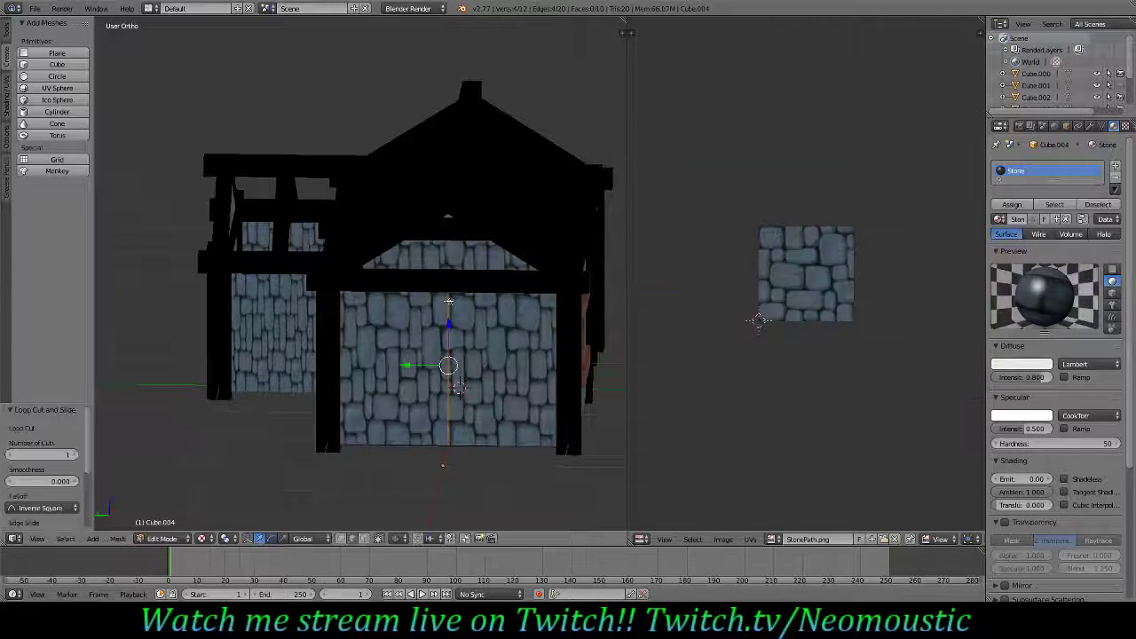
- Raise the top edge of the far gable-end wall's centre cut toward the roof ridge, then leave Edit Mode
key("z")
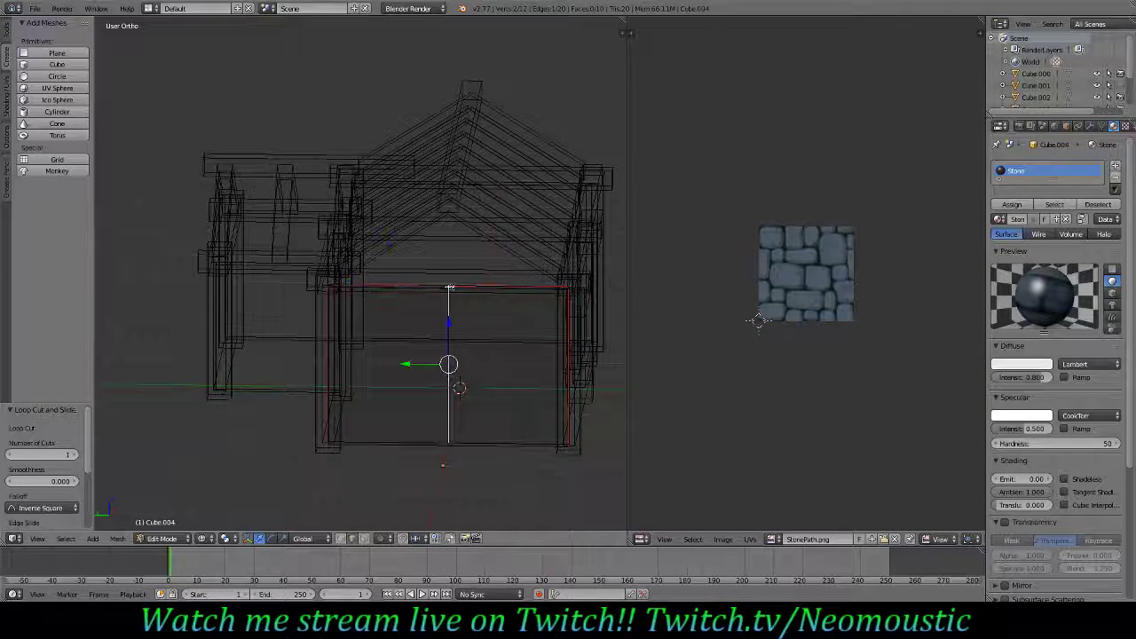
scroll(472, 363, "up", 5)
middle_click_drag(577, 319, 561, 338)
scroll(475, 361, "down", 7, "shift")
right_click(393, 365)
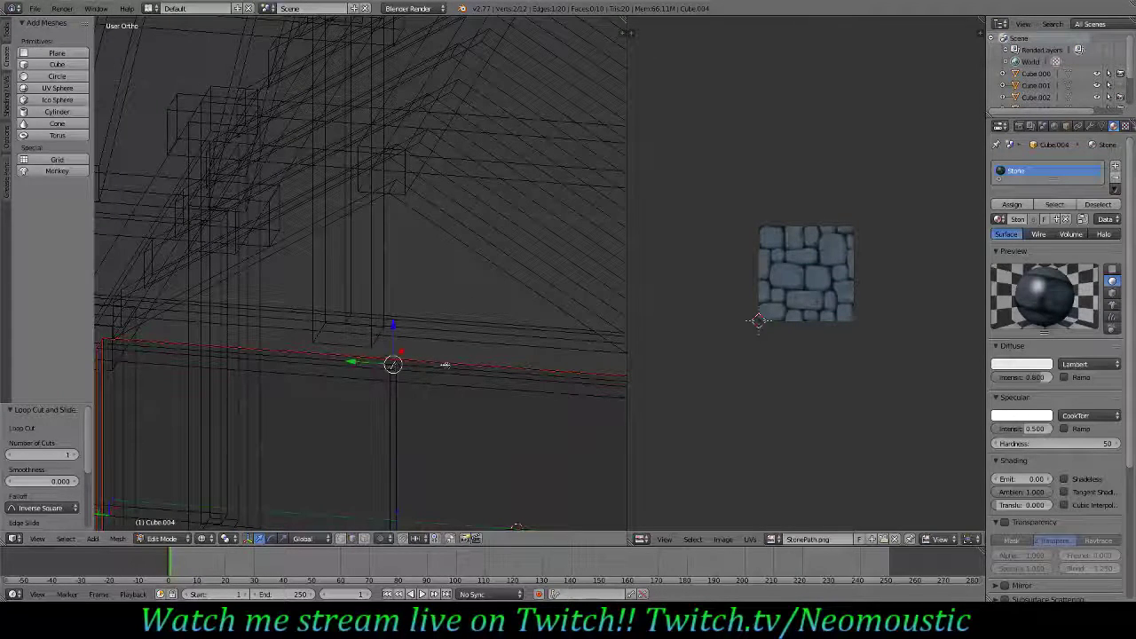
key("KP_1")
key("KP_3")
key("z")
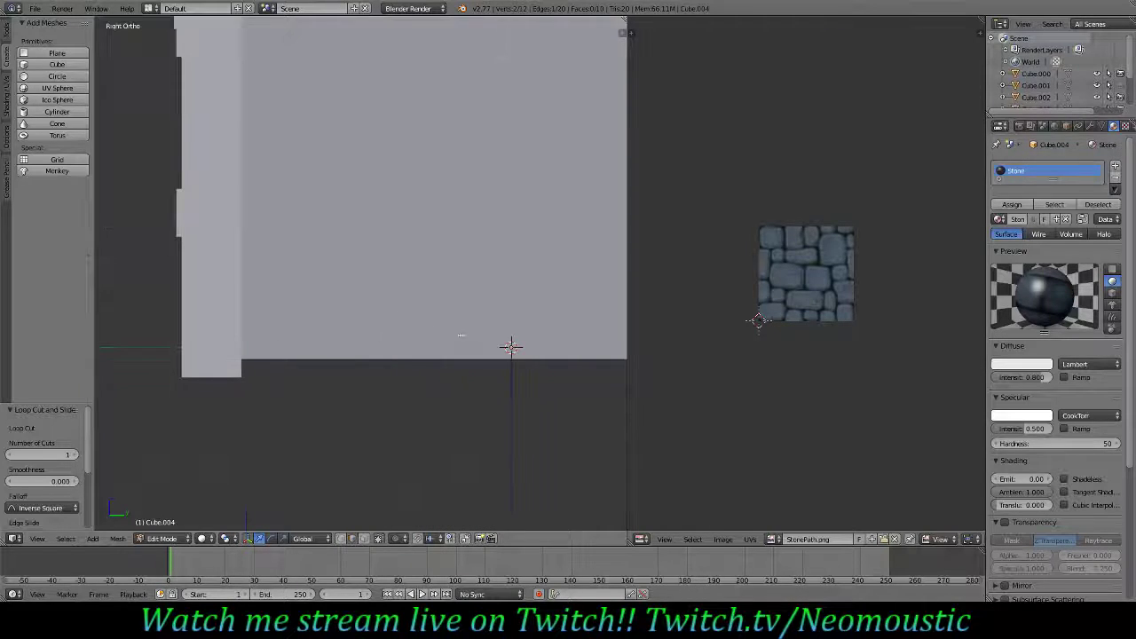
scroll(436, 336, "down", 5)
left_click_drag(399, 331, 415, 133)
middle_click_drag(414, 133, 406, 362)
key("Tab")
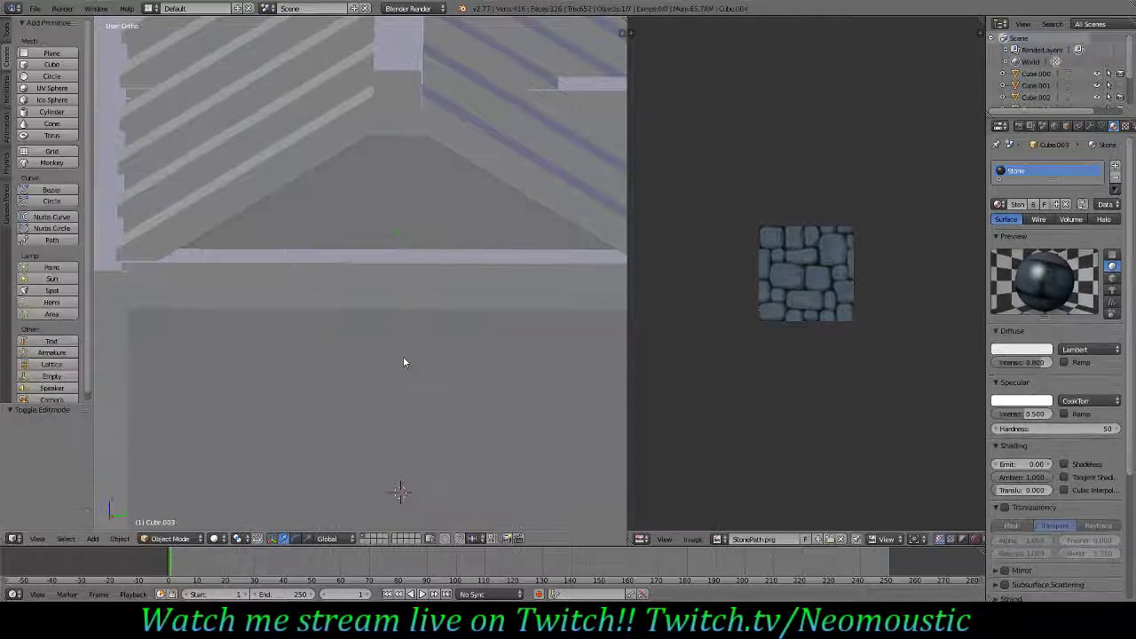
- Open the main house's opposite gable-end wall in Edit Mode and add a single centred vertical loop cut
key("Tab")
key("z")
key("ctrl+r")
left_click(409, 297)
right_click(406, 297)
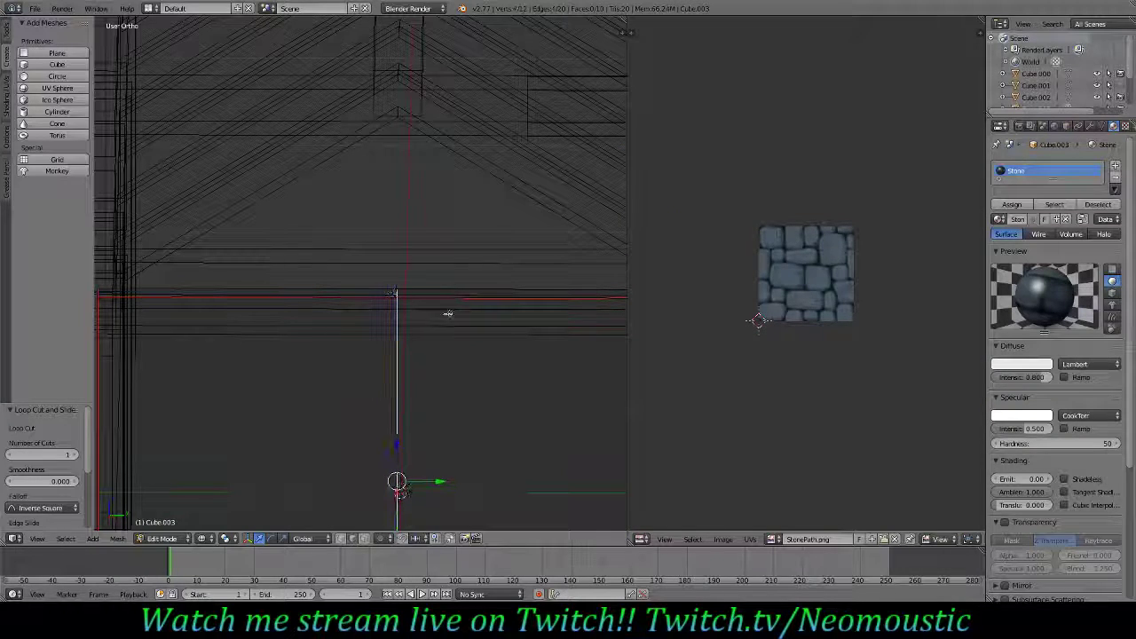
- Move the top edge of this wall's centre cut 0.7 in Z into the roof peak and leave Edit Mode
key("z")
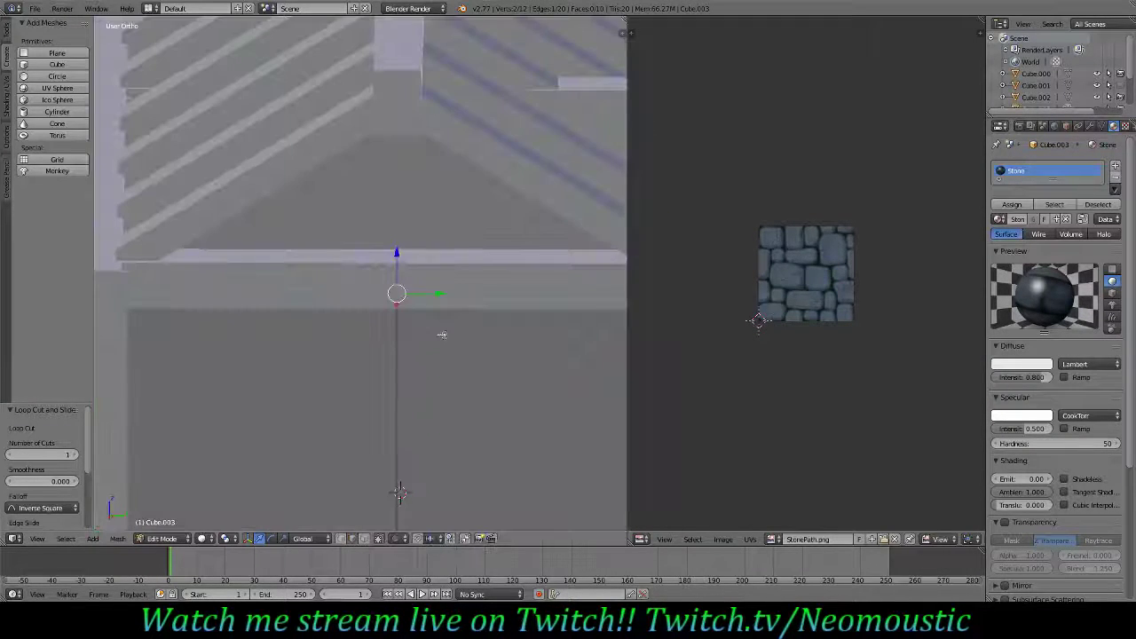
key("KP_3")
key("g")
key("z")
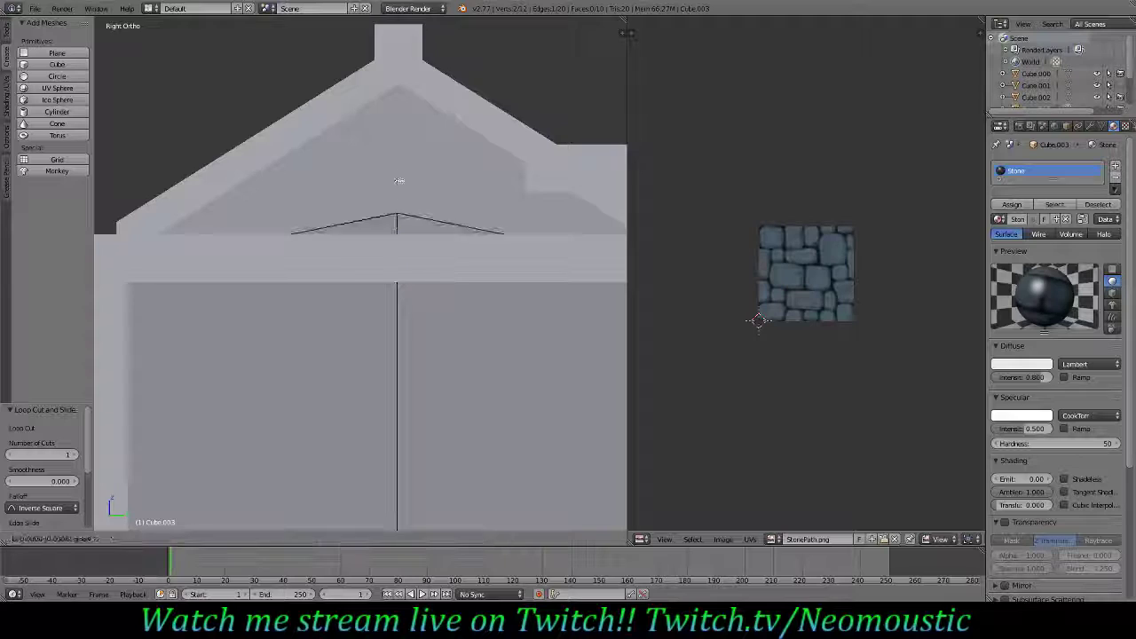
left_click(407, 33)
key("z")
key("z")
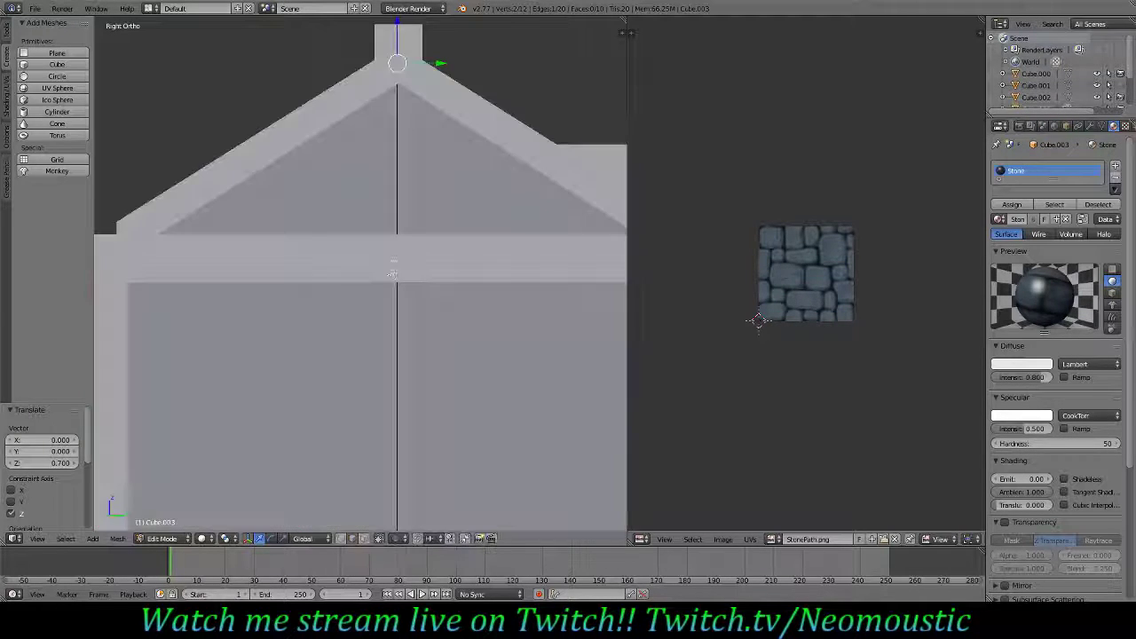
scroll(392, 288, "down", 6)
key("Tab")
- Set the viewport shading to Texture and examine the stone walls and gables from several sides of the house
mouse_move(396, 326)
middle_mouse_down()
mouse_move(420, 358)
mouse_move(362, 349)
mouse_move(391, 343)
middle_mouse_up()
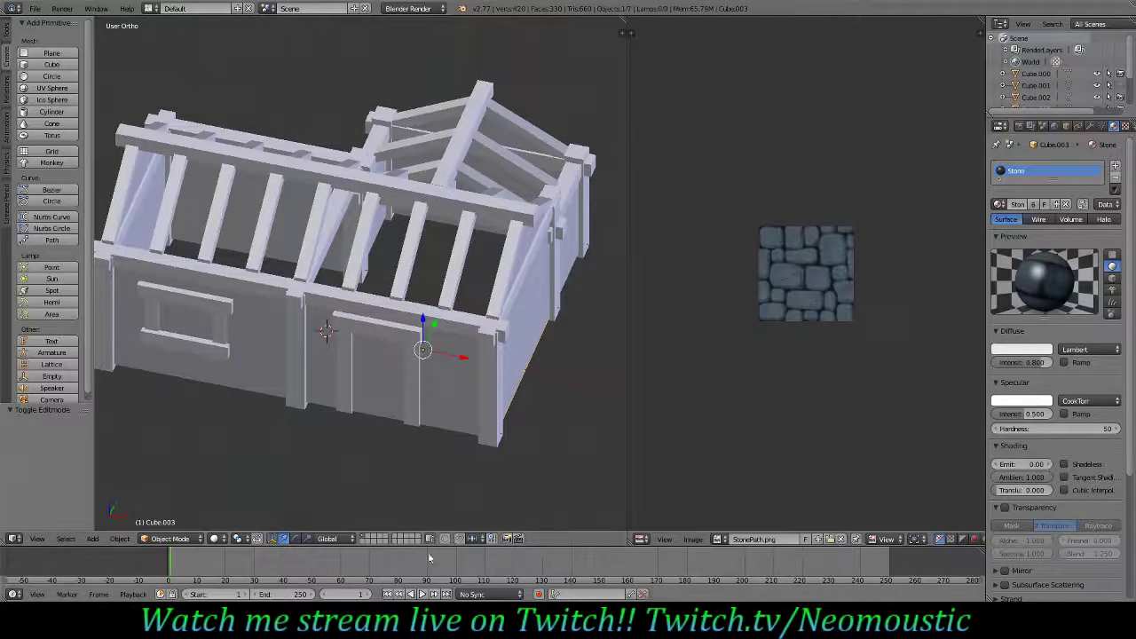
left_click(218, 539)
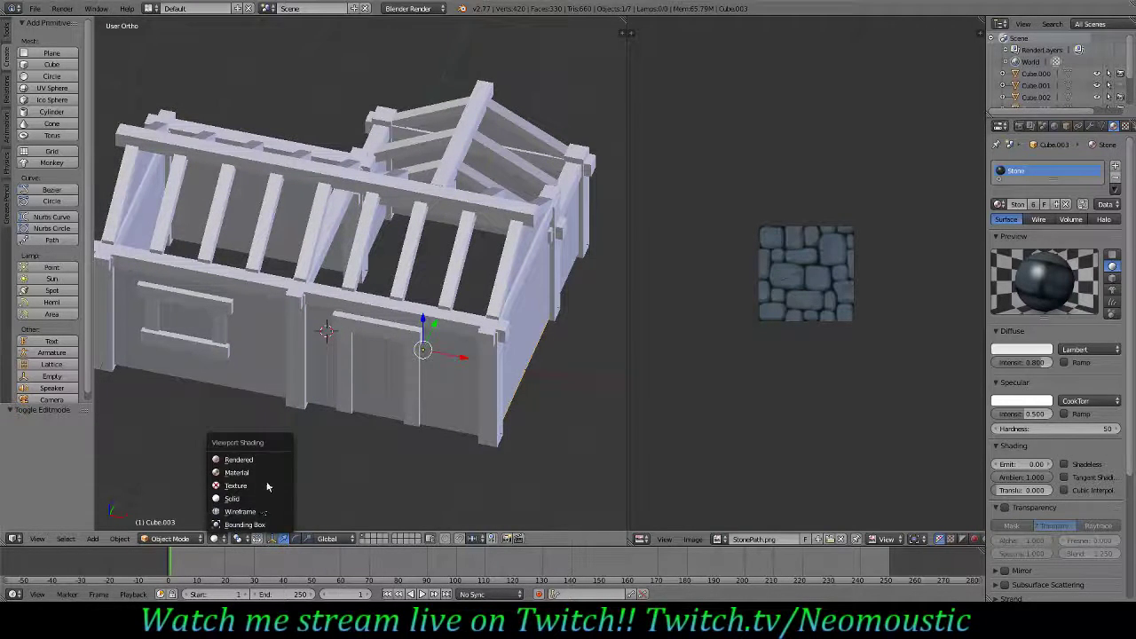
left_click(235, 485)
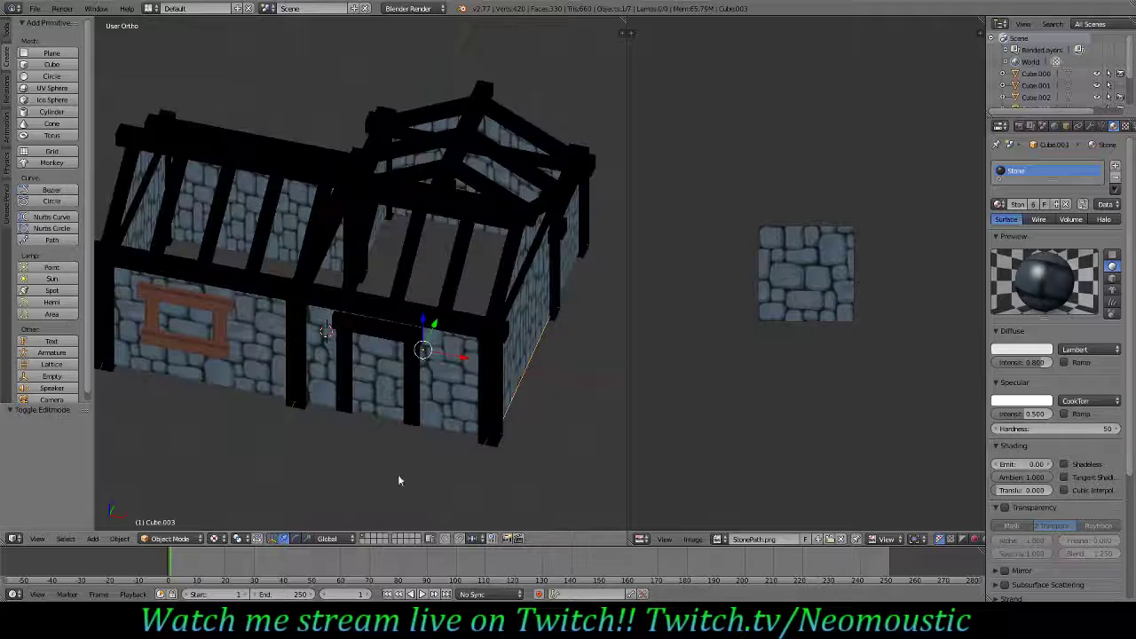
scroll(550, 447, "down", 2)
middle_click_drag(482, 418, 444, 389)
scroll(452, 379, "up", 1)
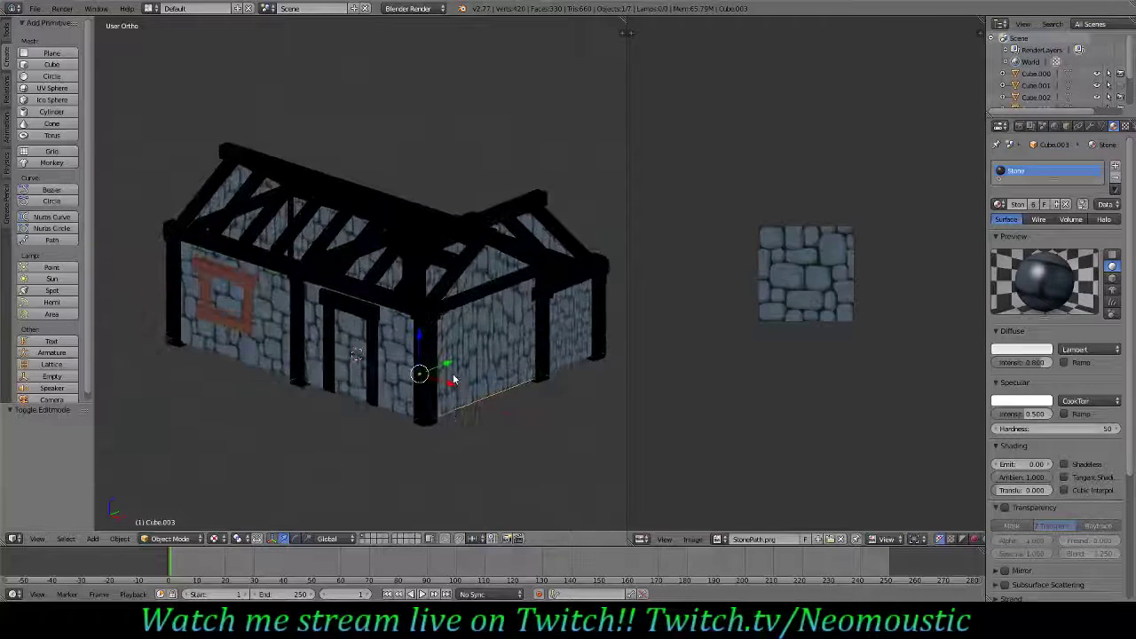
middle_click_drag(277, 358, 292, 367)
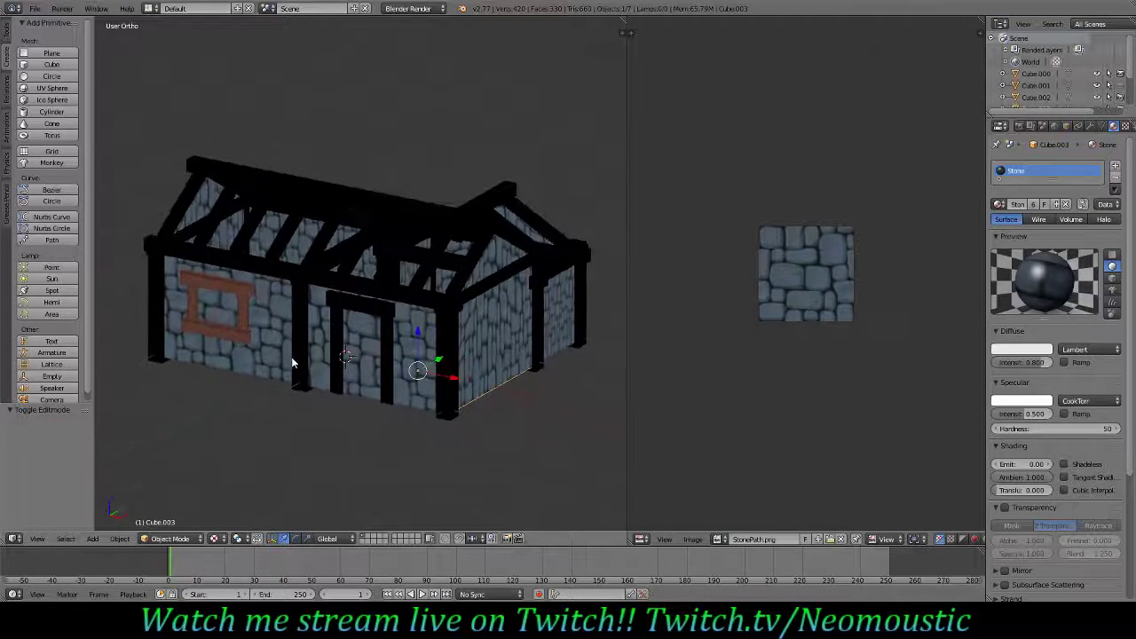
middle_click_drag(500, 383, 323, 394)
middle_click_drag(432, 416, 298, 278)
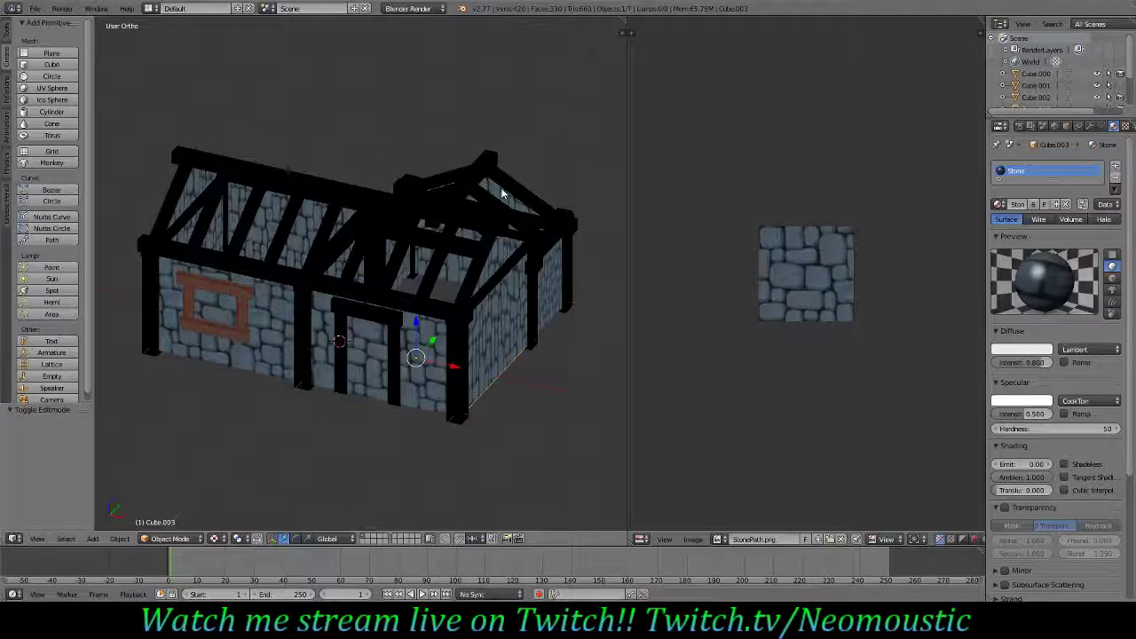
middle_click_drag(423, 377, 409, 320)
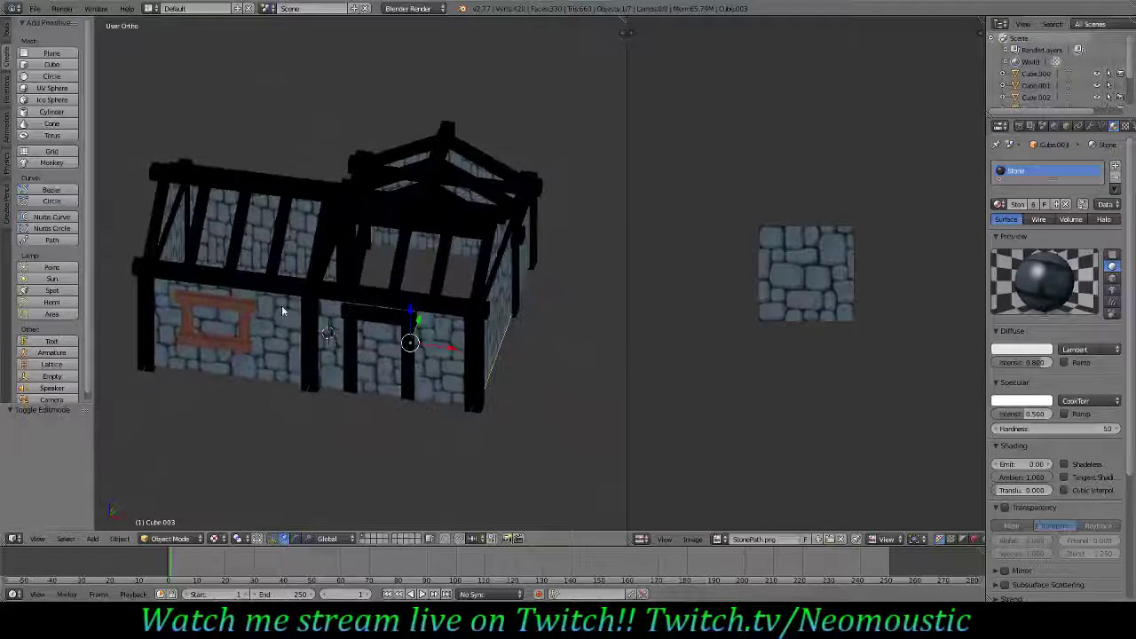
middle_click_drag(469, 373, 387, 319)
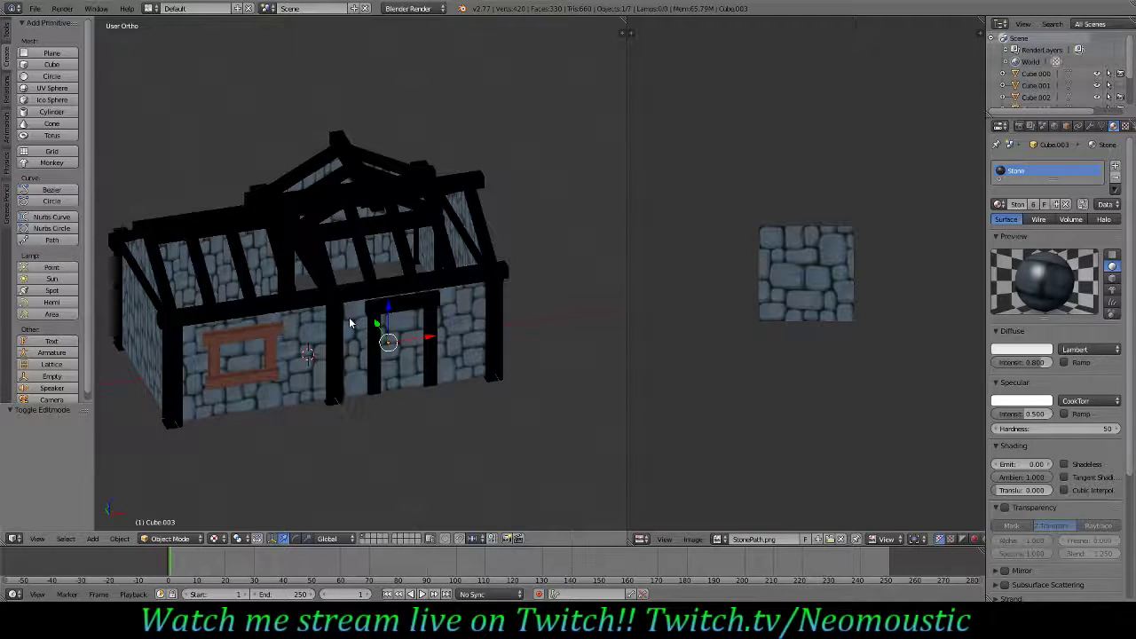
key("Tab")
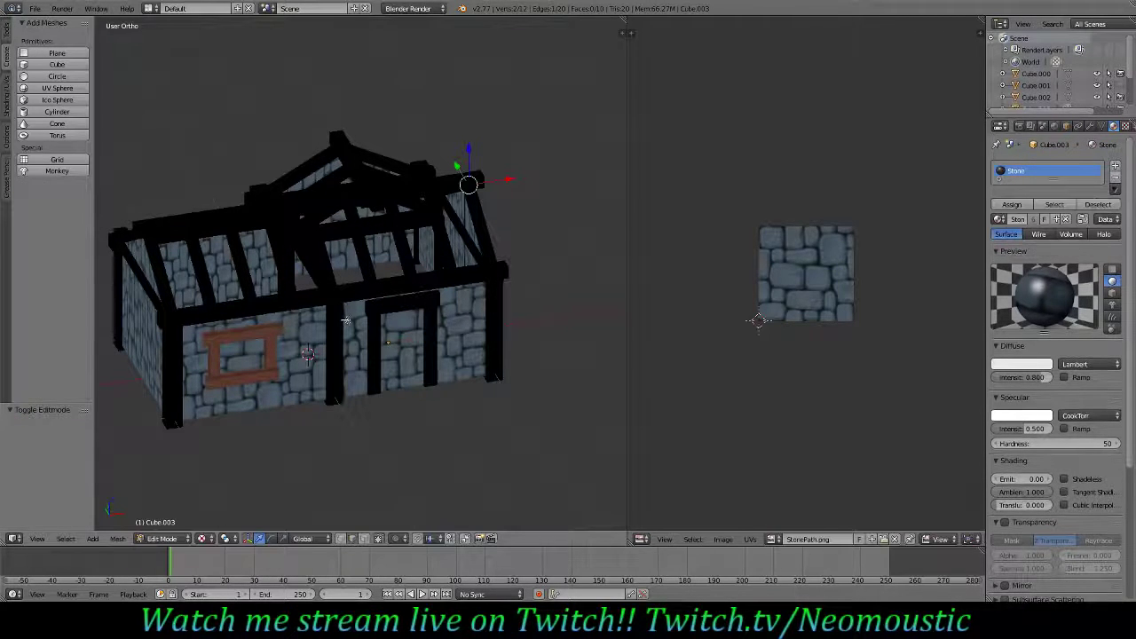
key("Tab")
- Add a cube at the world origin and flatten it by scaling it 0.1 in Z
key("KP_3")
key("z")
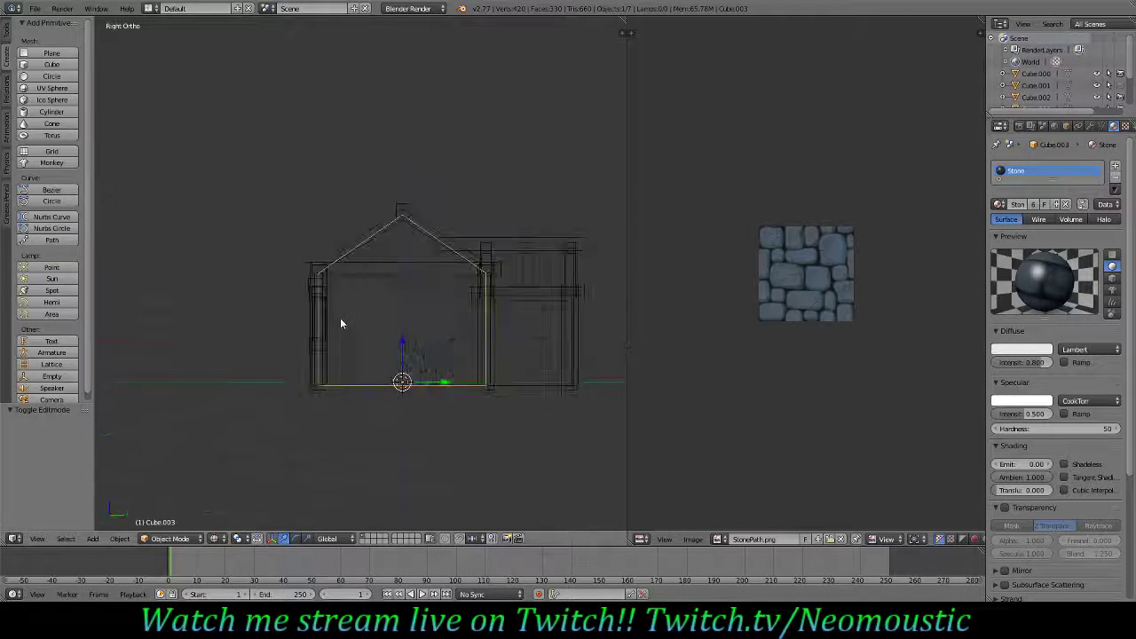
key("z")
middle_click_drag(350, 269, 424, 312)
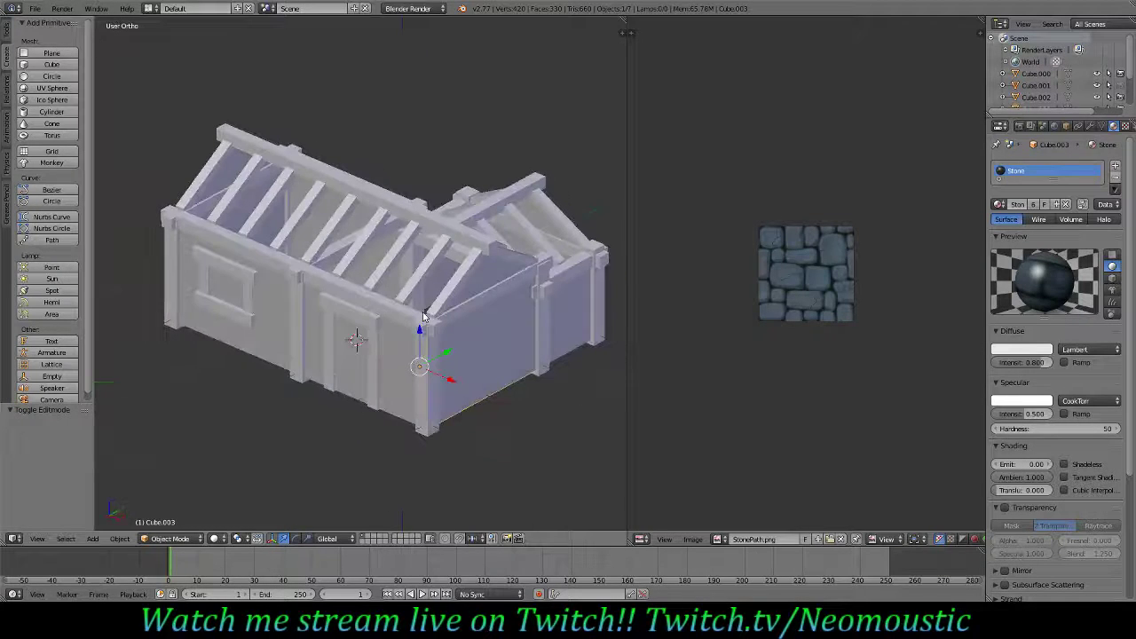
left_click(43, 67)
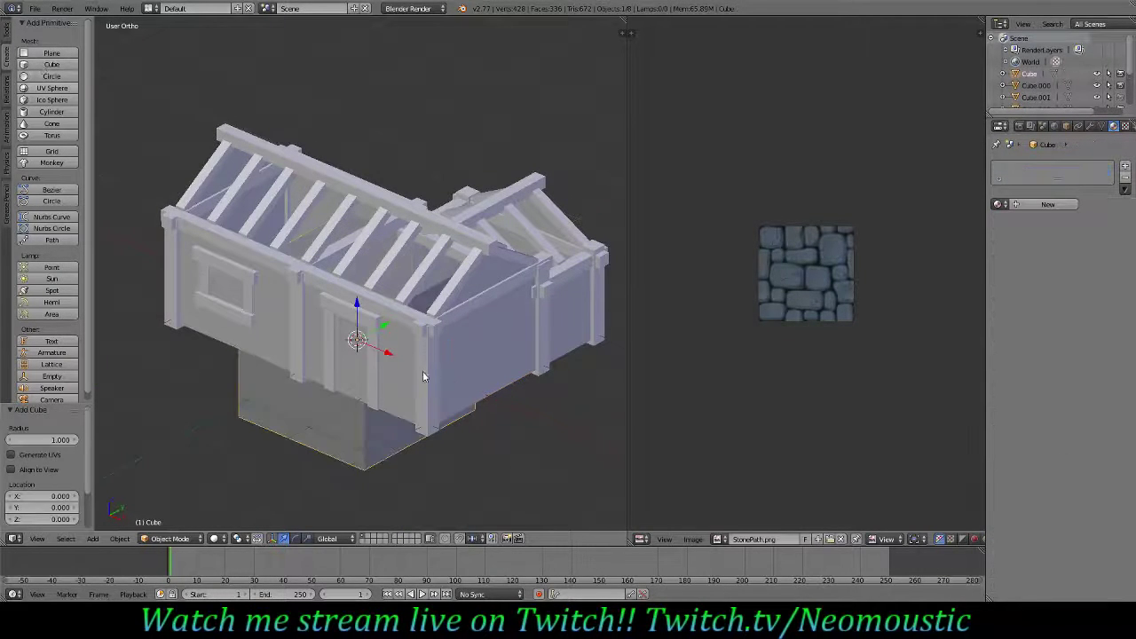
key("KP_3")
key("z")
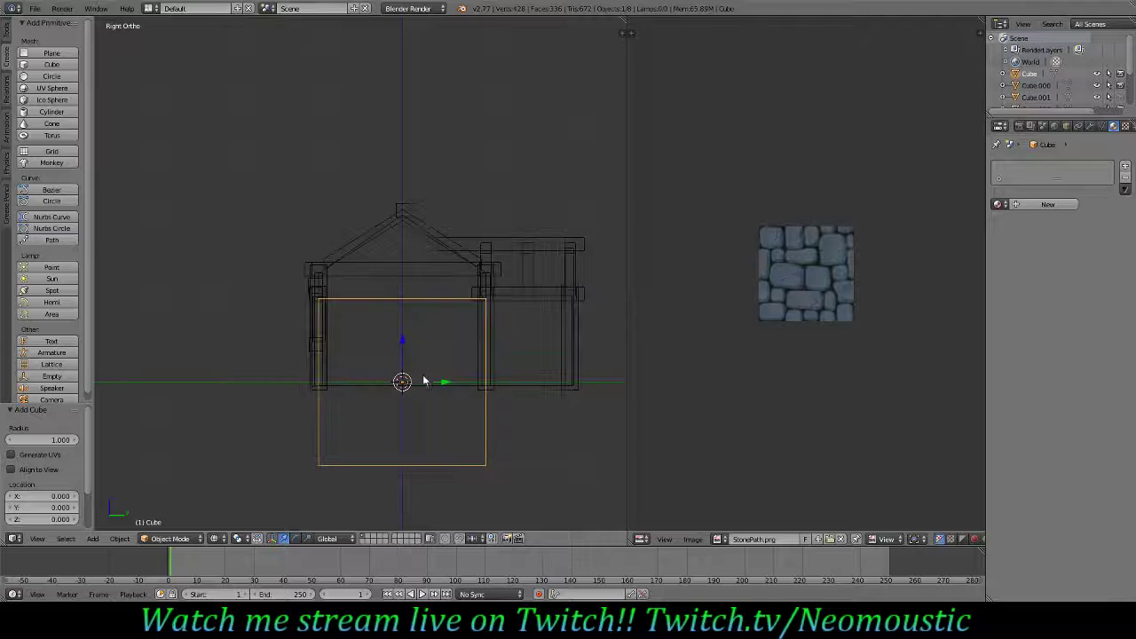
key("s")
key("z")
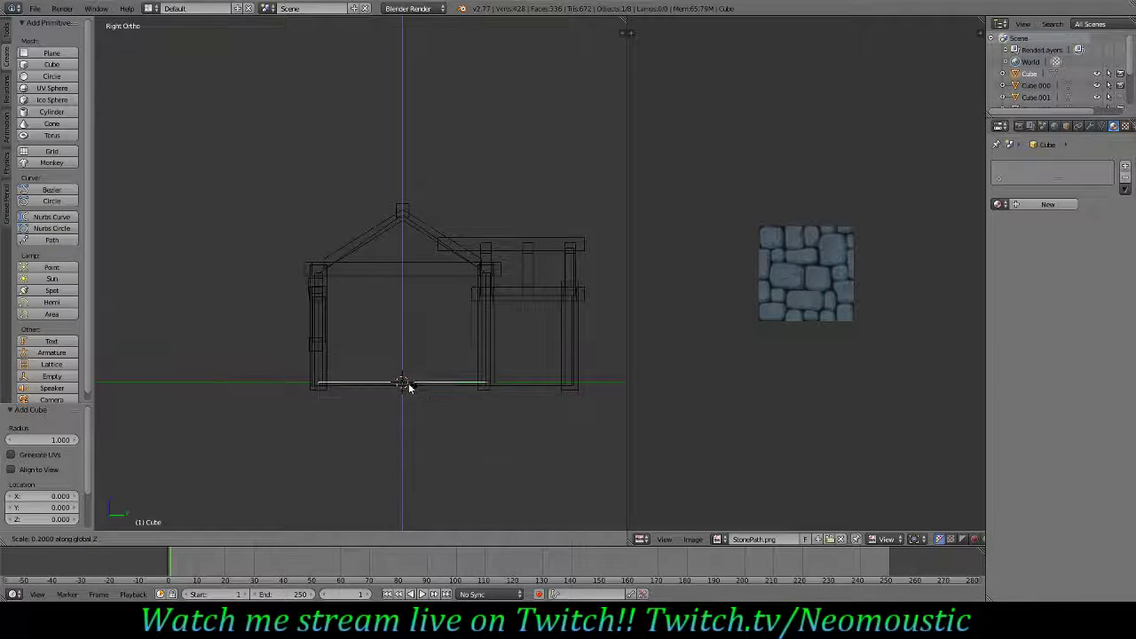
left_click(412, 392, "ctrl")
- Thin the flattened cube further by scaling it 0.3 in Z
key("KP_Decimal")
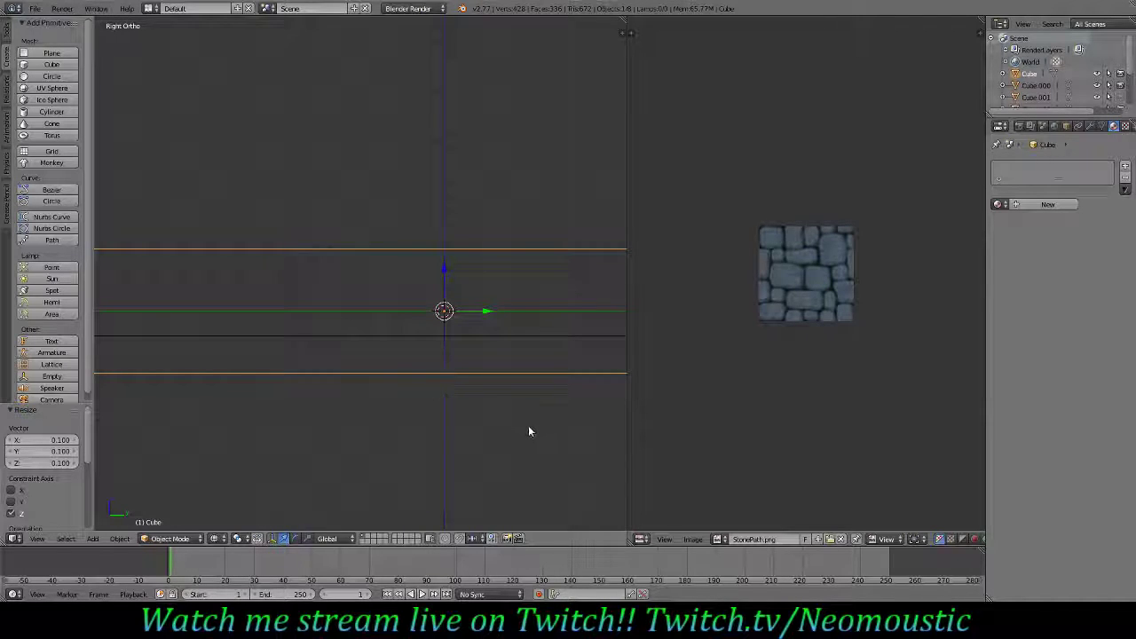
key("s")
key("z")
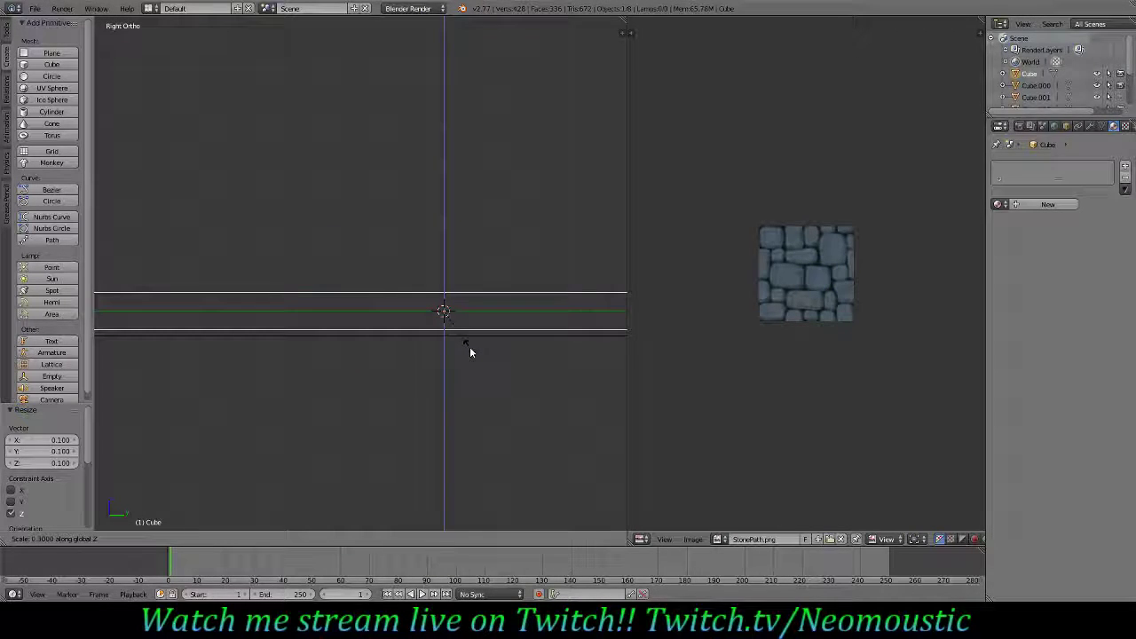
left_click(469, 346)
- Move the thin slab 2.1 up in Z to the top of the main roof's ridge beam
scroll(475, 364, "down", 3)
scroll(394, 297, "up", 5, "ctrl")
scroll(393, 297, "down", 5, "ctrl")
scroll(421, 306, "up", 6, "shift")
left_click_drag(382, 329, 377, 291)
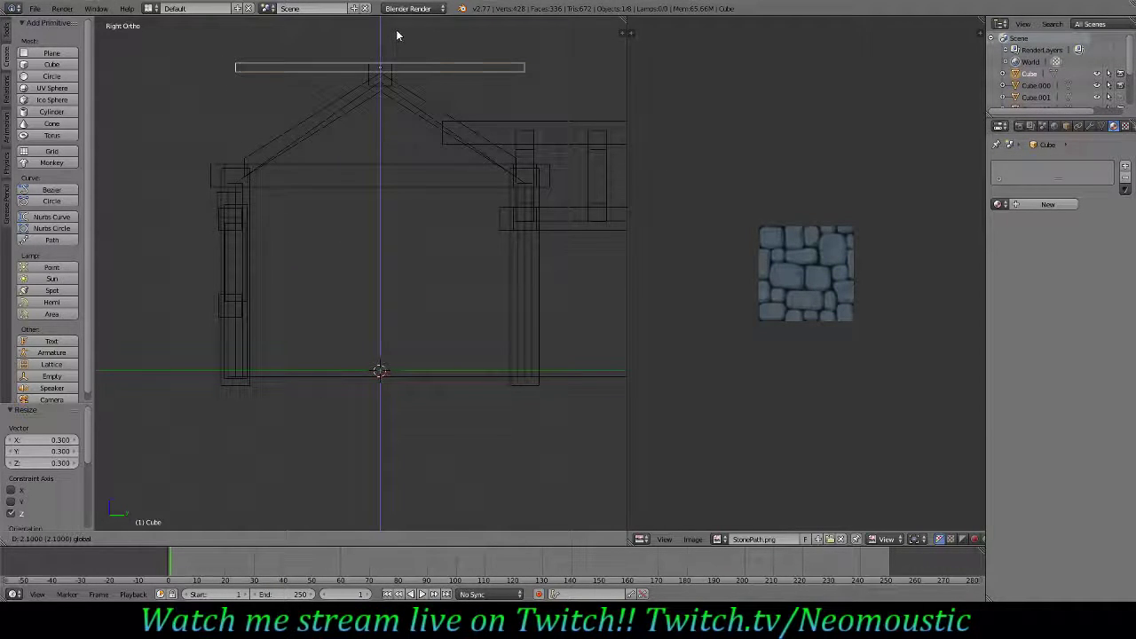
left_click_drag(398, 35, 397, 37)
- Fine-tune the slab's height at the ridge beam by moving it -0.03 in Z
scroll(396, 155, "up", 9, "shift")
scroll(398, 226, "up", 6)
scroll(407, 228, "up", 4, "ctrl")
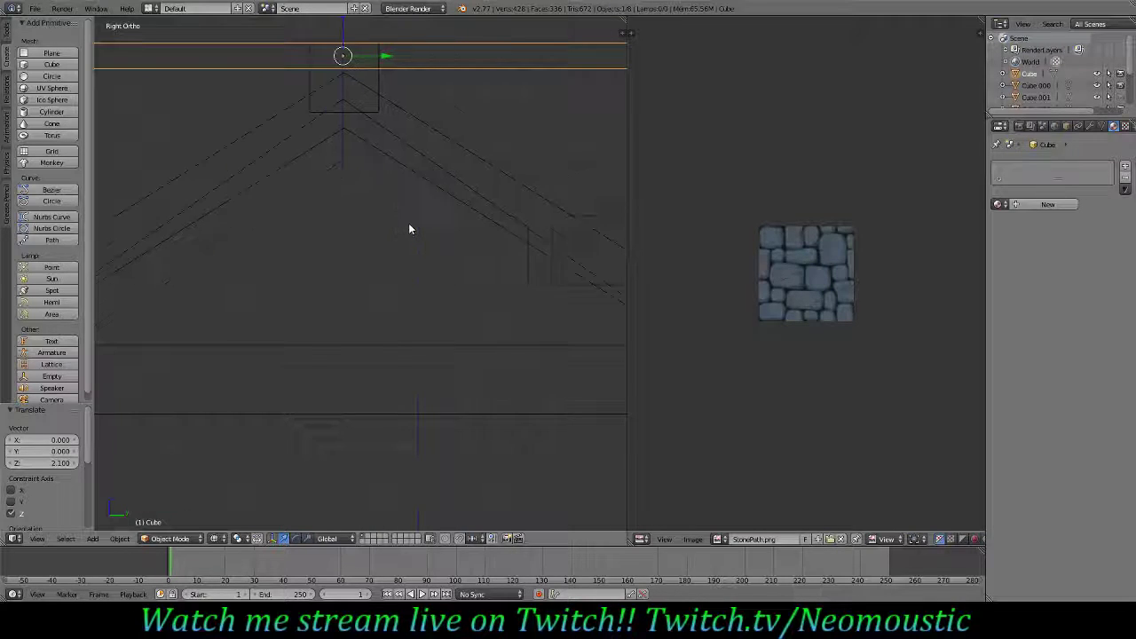
scroll(410, 226, "down", 5, "ctrl")
scroll(430, 234, "up", 11, "shift")
left_click_drag(441, 175, 439, 189)
scroll(470, 332, "down", 6)
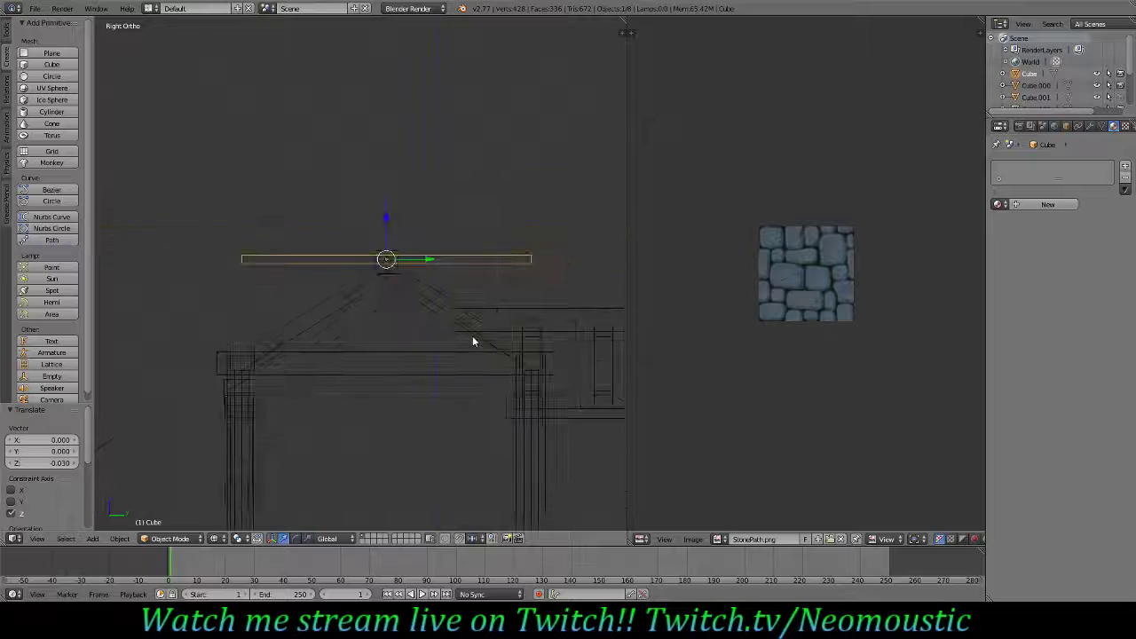
- Scale the roof slab by 2 in X to span the main house's length
middle_click_drag(367, 320, 455, 364)
key("KP_7")
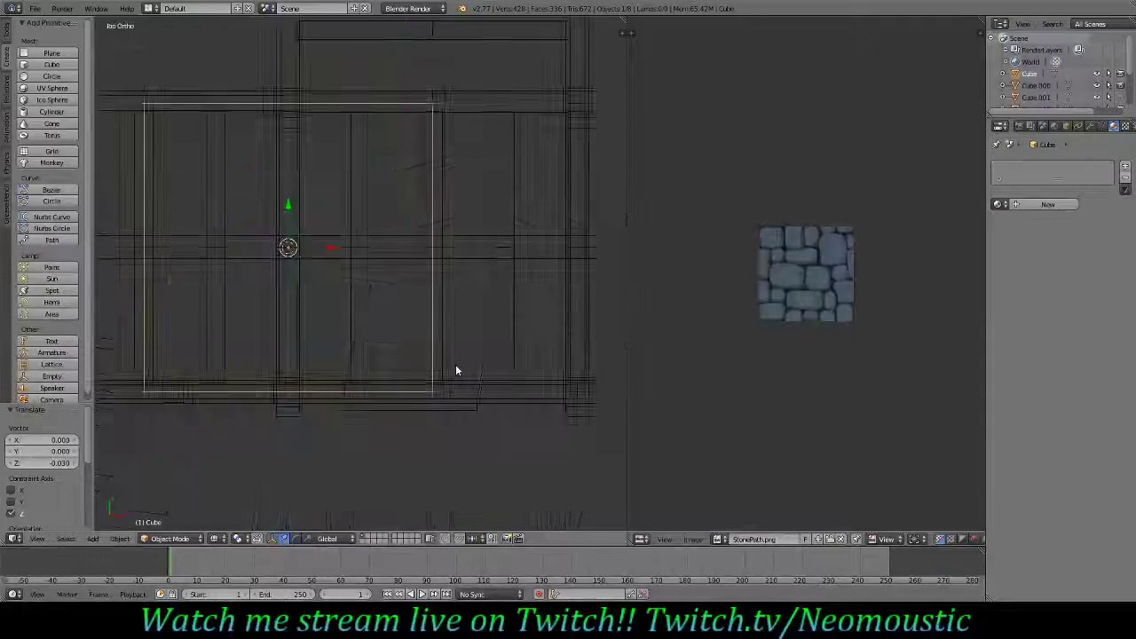
scroll(455, 364, "down", 3)
key("KP_7")
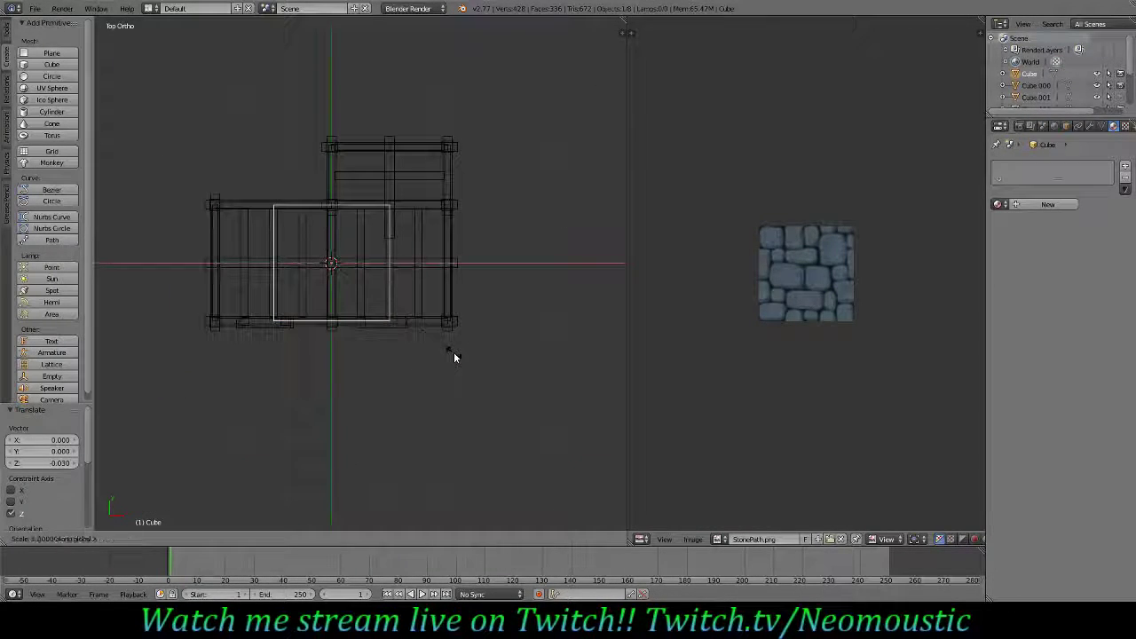
key("2")
key("Return")
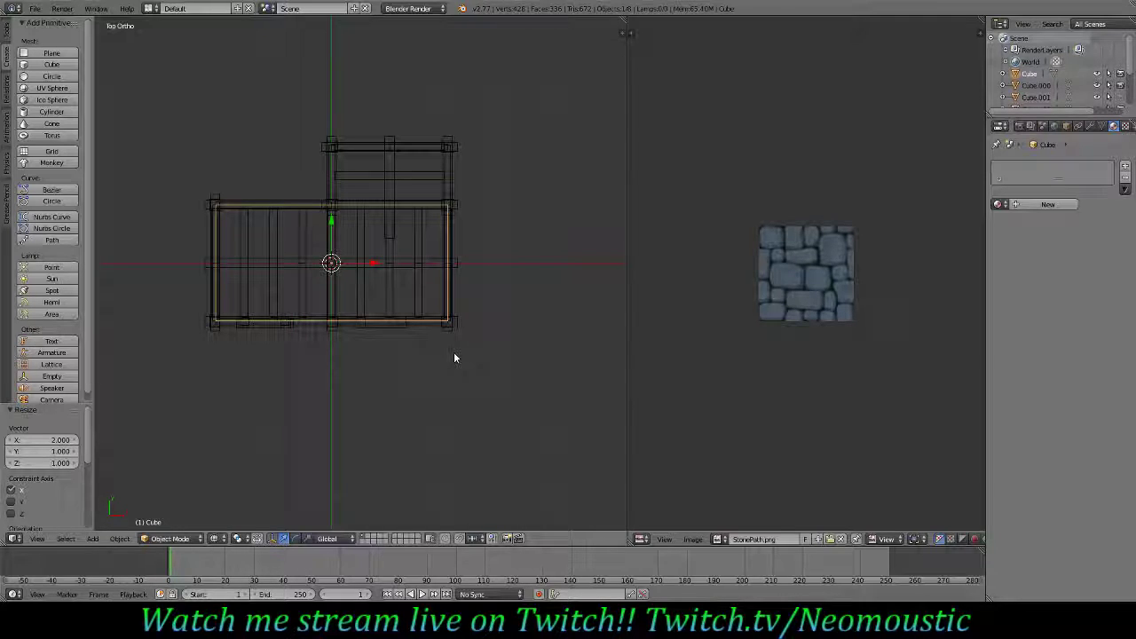
key("s")
key("x")
right_click(458, 352)
- Scale the roof slab uniformly by about 1.082 so it overhangs the main house's walls
key("s")
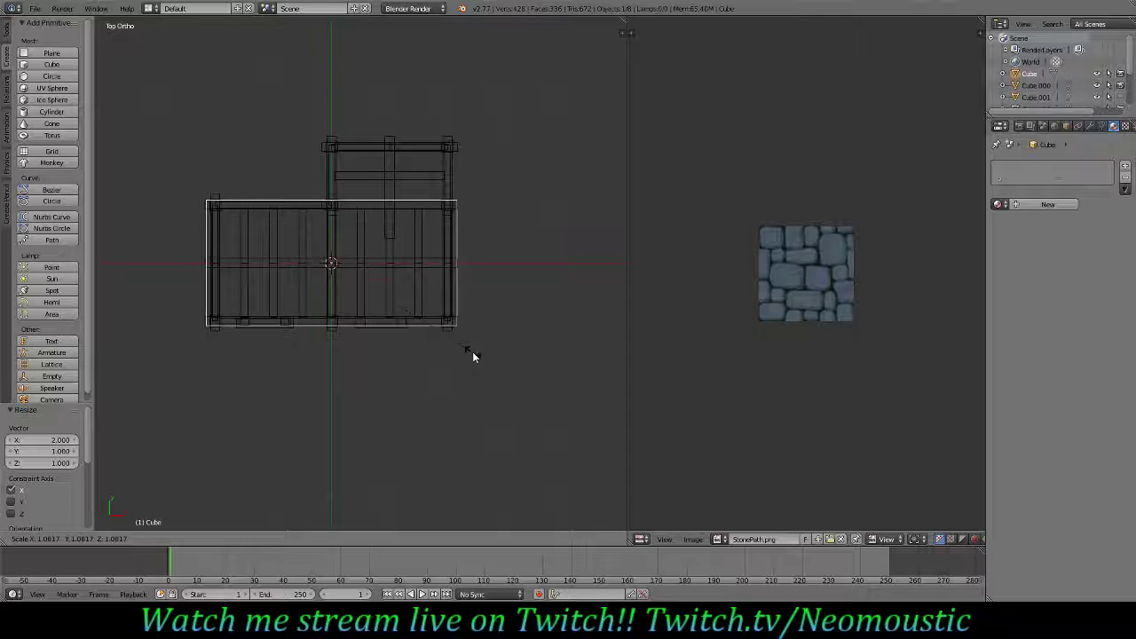
left_click(473, 356)
key("z")
mouse_move(516, 379)
middle_mouse_down()
mouse_move(406, 337)
mouse_move(386, 291)
middle_mouse_up()
scroll(388, 289, "up", 3)
- In Edit Mode, add a single centred loop cut along the roof slab's length and switch to face selection
key("z")
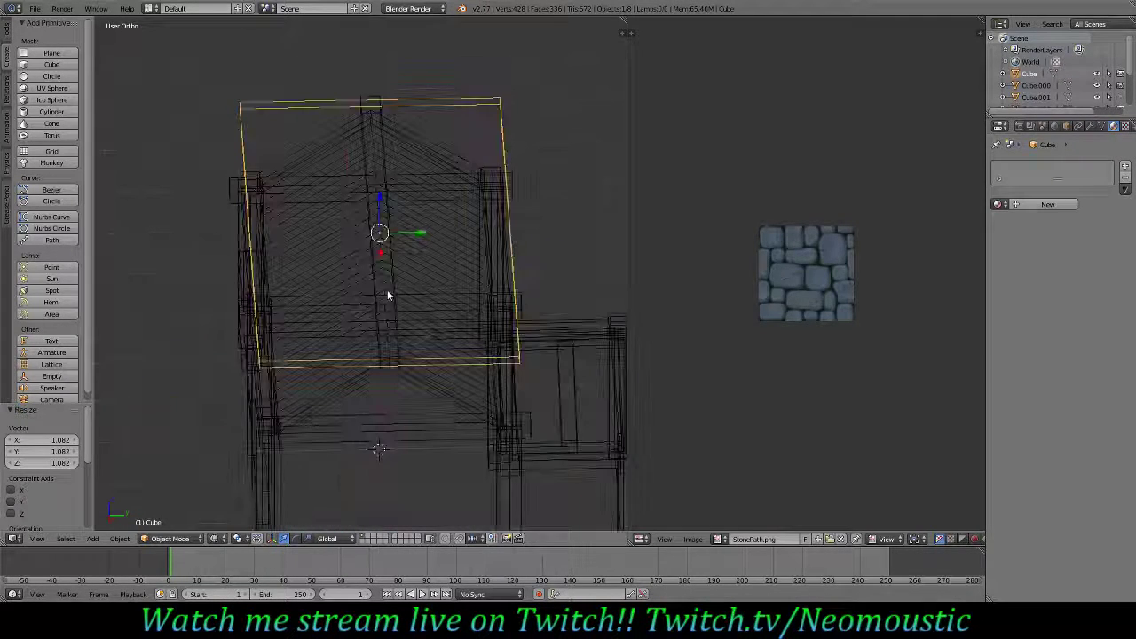
key("Tab")
key("ctrl+r")
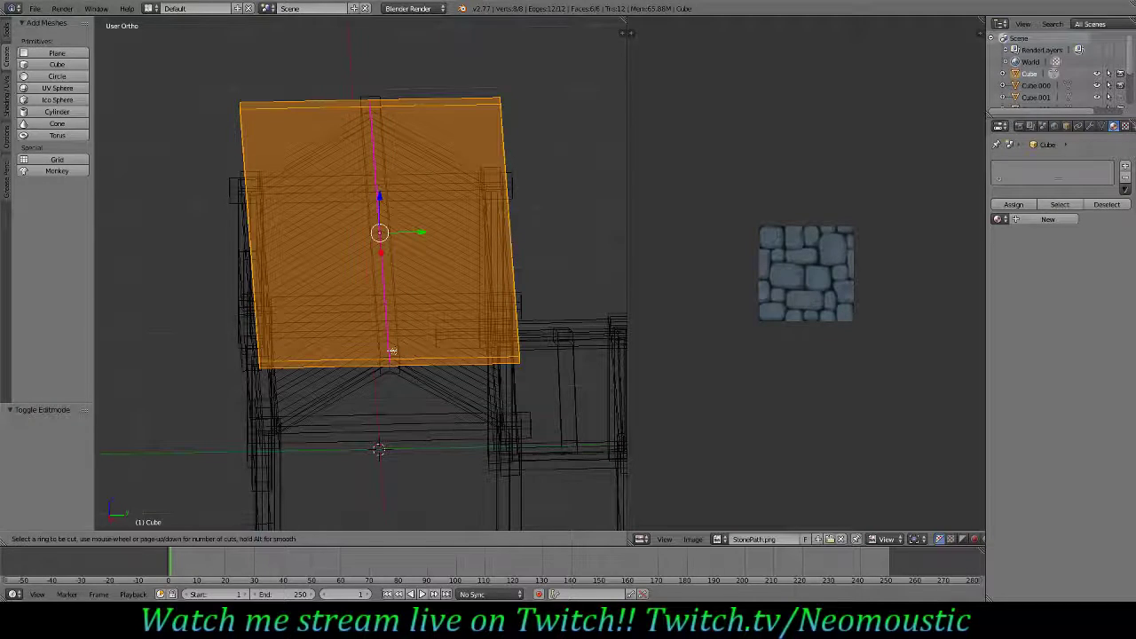
left_click(392, 355)
right_click(392, 355)
scroll(277, 297, "up", 1)
middle_click_drag(277, 297, 312, 297)
key("z")
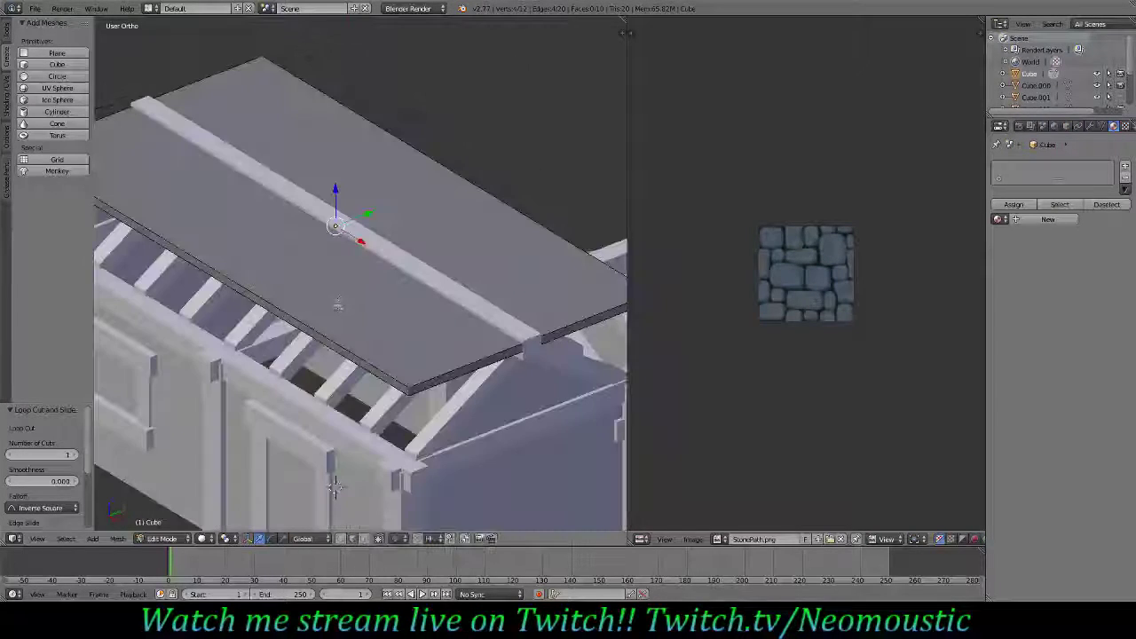
left_click(364, 539)
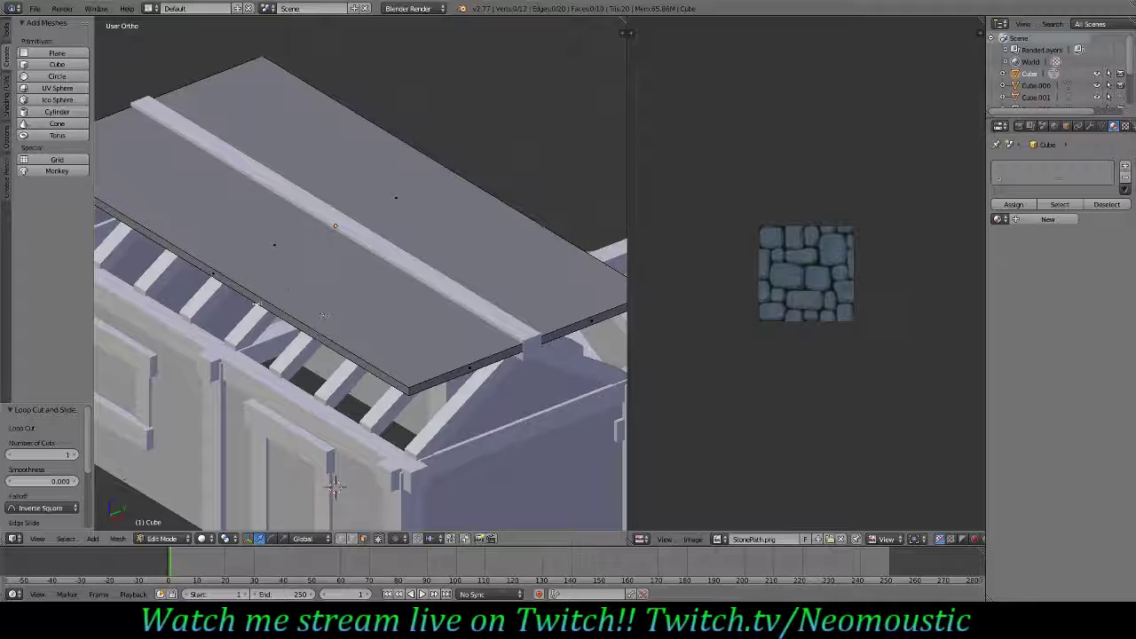
- Lower the roof slab's two long side faces by 0.7 in Z to form a pitched roof over the main house
right_click(271, 307)
middle_click_drag(271, 307, 140, 303)
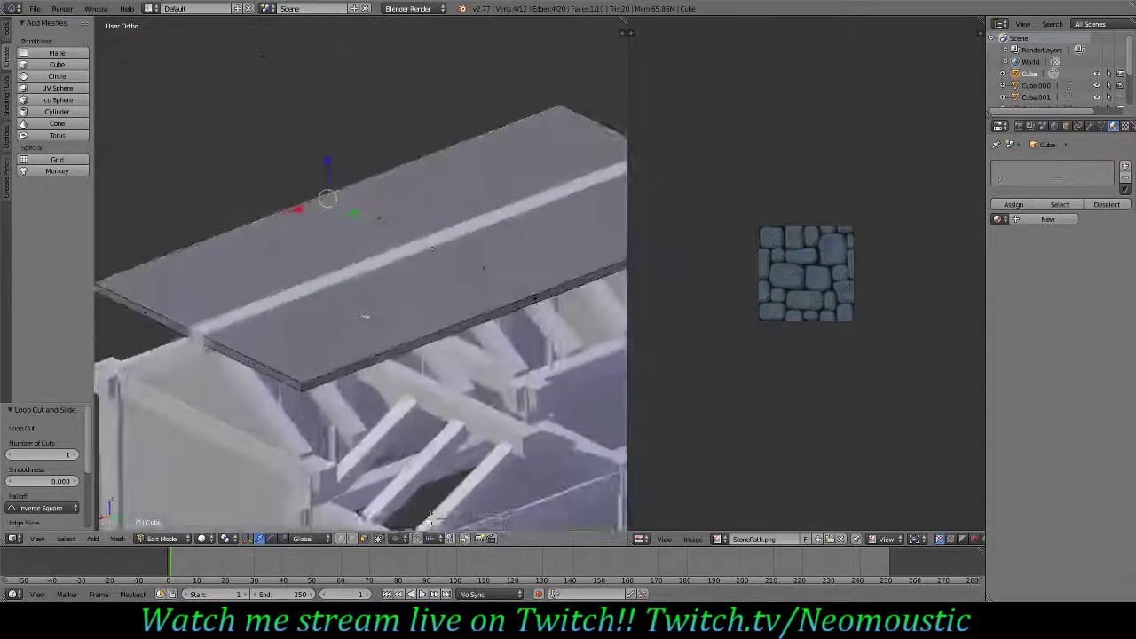
right_click(444, 335, "shift")
middle_click_drag(384, 369, 404, 359)
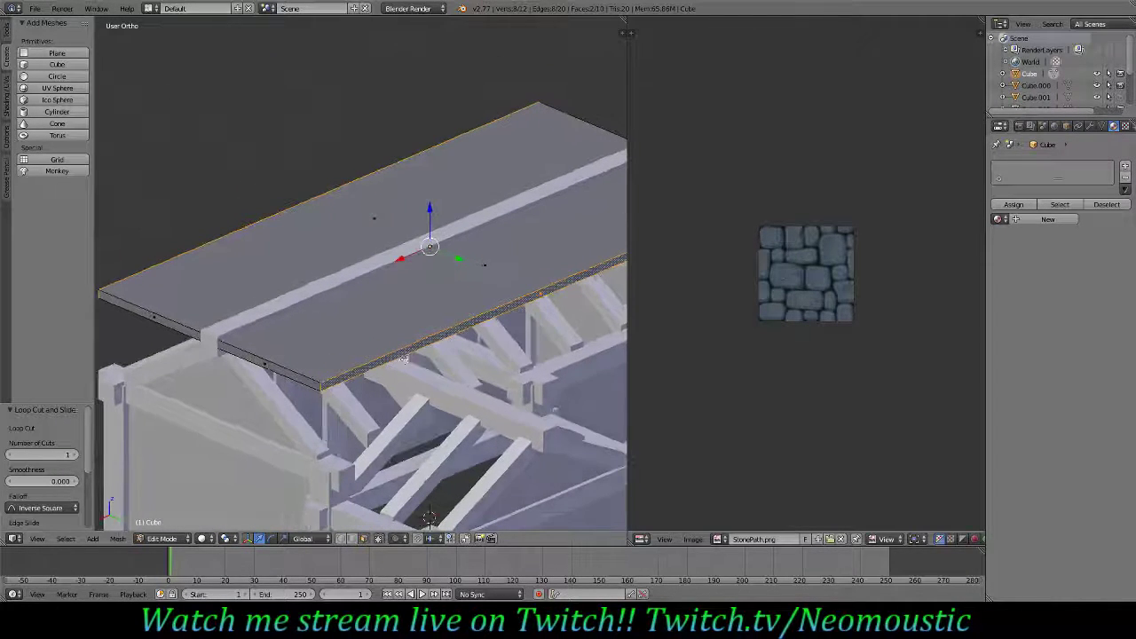
key("KP_3")
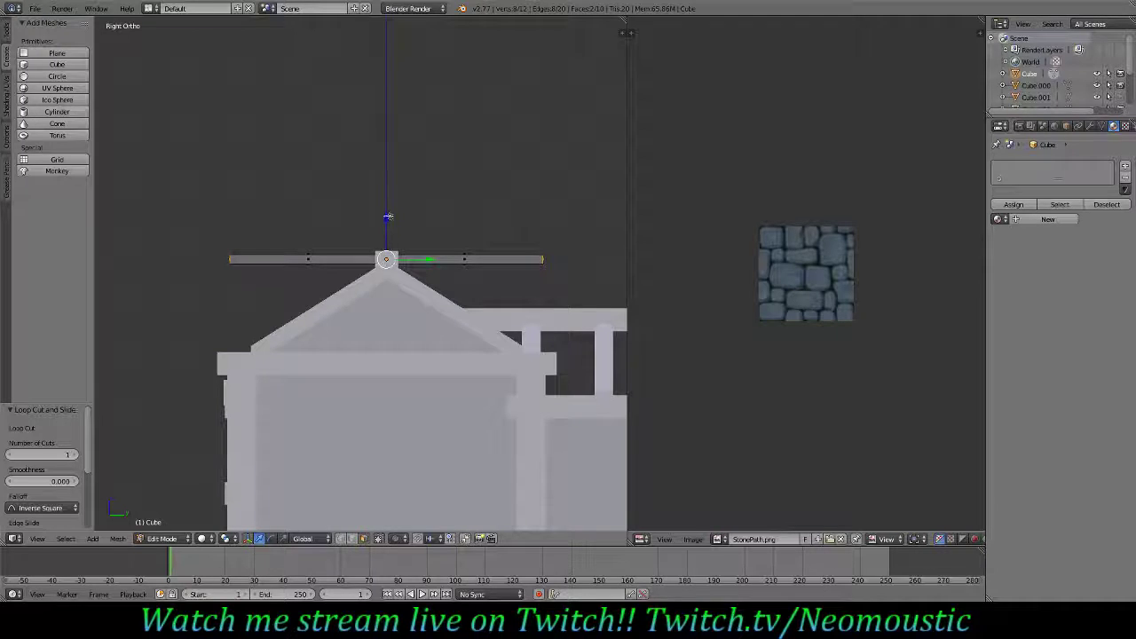
key("g")
key("z")
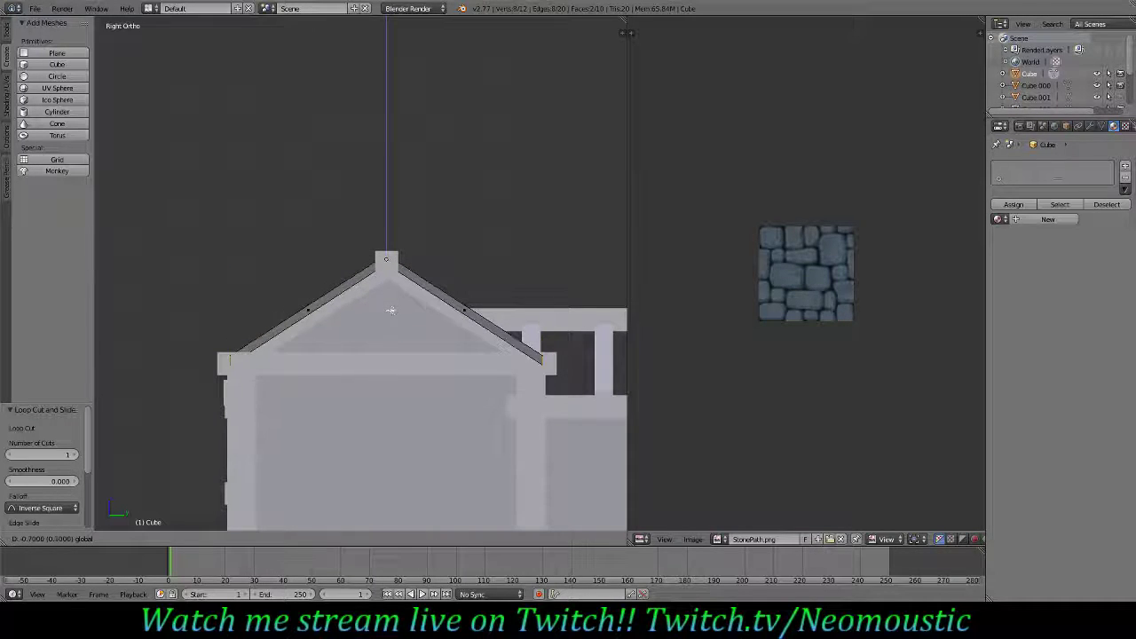
left_click(390, 309)
middle_click_drag(269, 317, 400, 351)
key("Tab")
scroll(338, 356, "down", 4)
key("Tab")
key("Tab")
- Duplicate the main roof in place and rotate the copy 90 degrees about Z
key("shift+d")
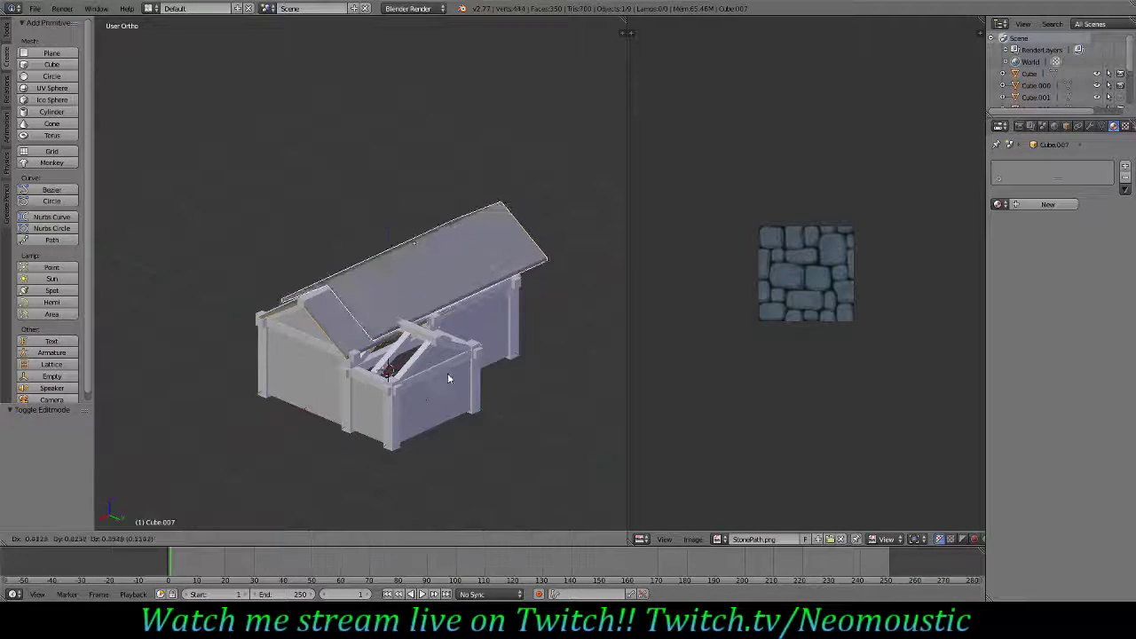
right_click(447, 373)
key("KP_7")
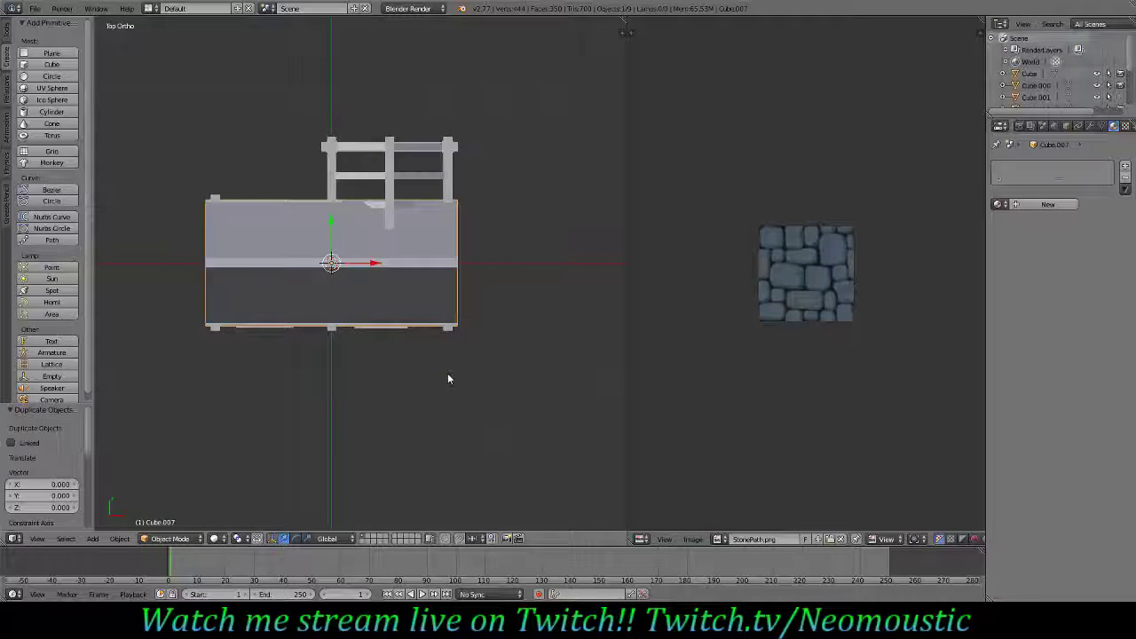
key("r")
key("z")
key("9")
key("0")
key("Return")
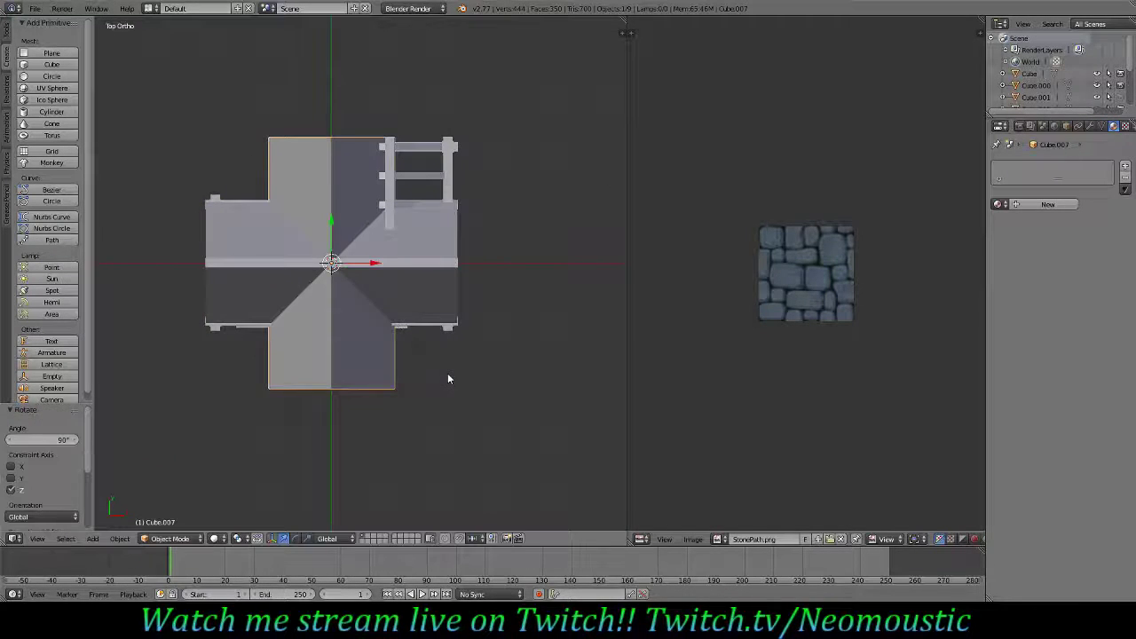
- Move the rotated roof copy 1 in X over the side wing and lower it about 0.43 in Z to the wing's ridge beam
key("g")
key("x")
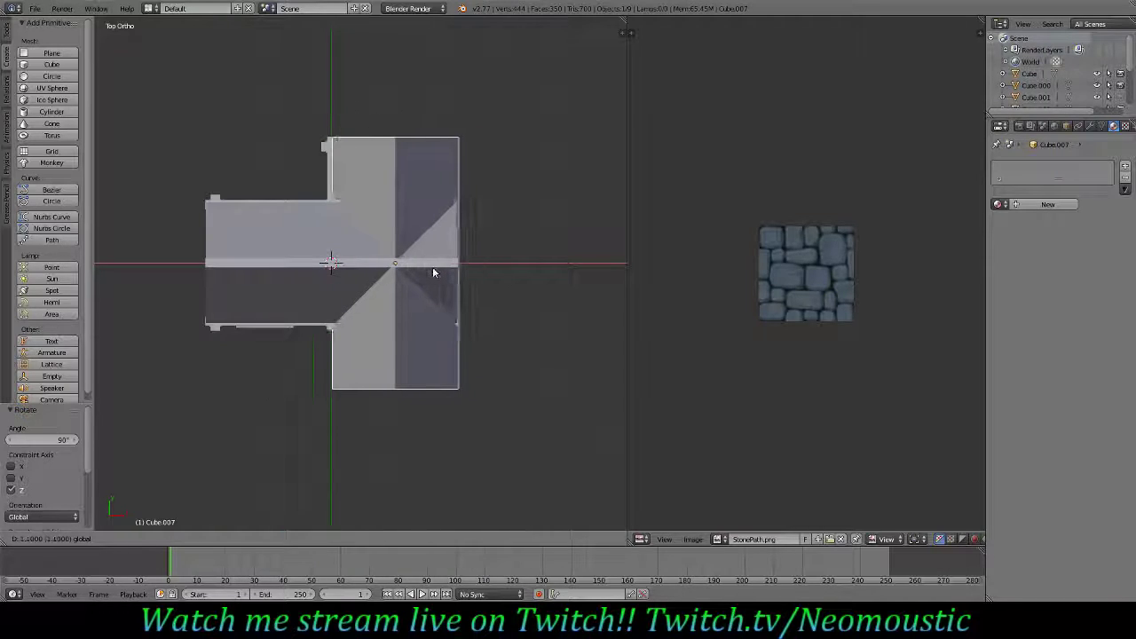
left_click(431, 269)
middle_click_drag(467, 319, 390, 343)
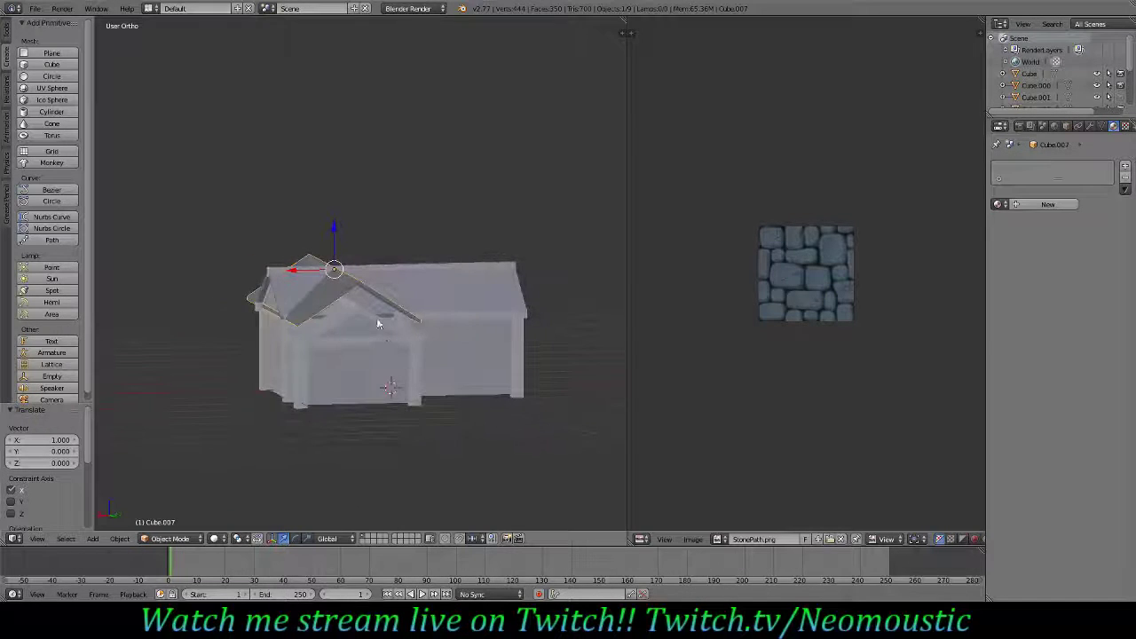
scroll(382, 329, "up", 4)
left_click(302, 225)
left_click_drag(308, 233, 309, 270)
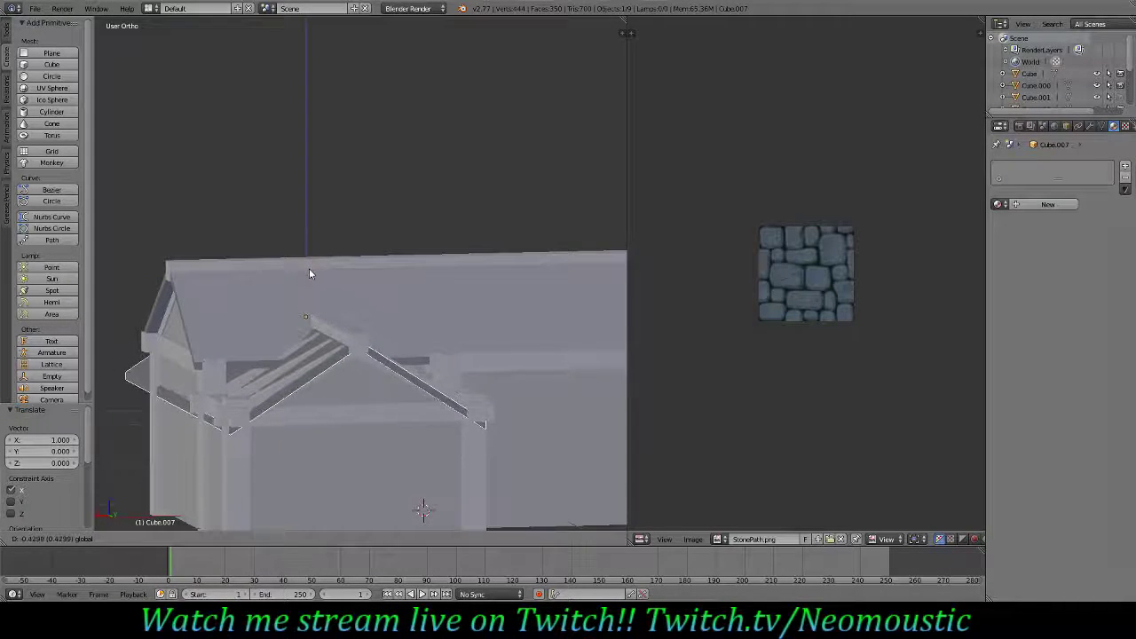
left_click(309, 266)
- Raise both eave side faces of the wing roof by about 0.11 in Z to flatten its pitch
key("Tab")
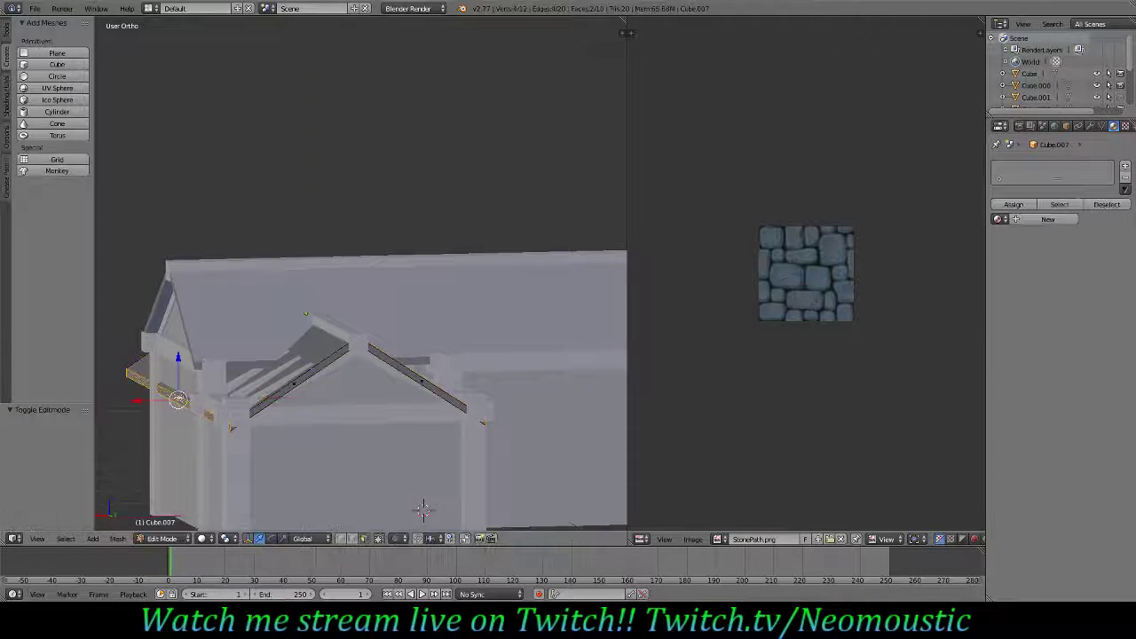
middle_click_drag(368, 413, 224, 415)
right_click(246, 401, "shift")
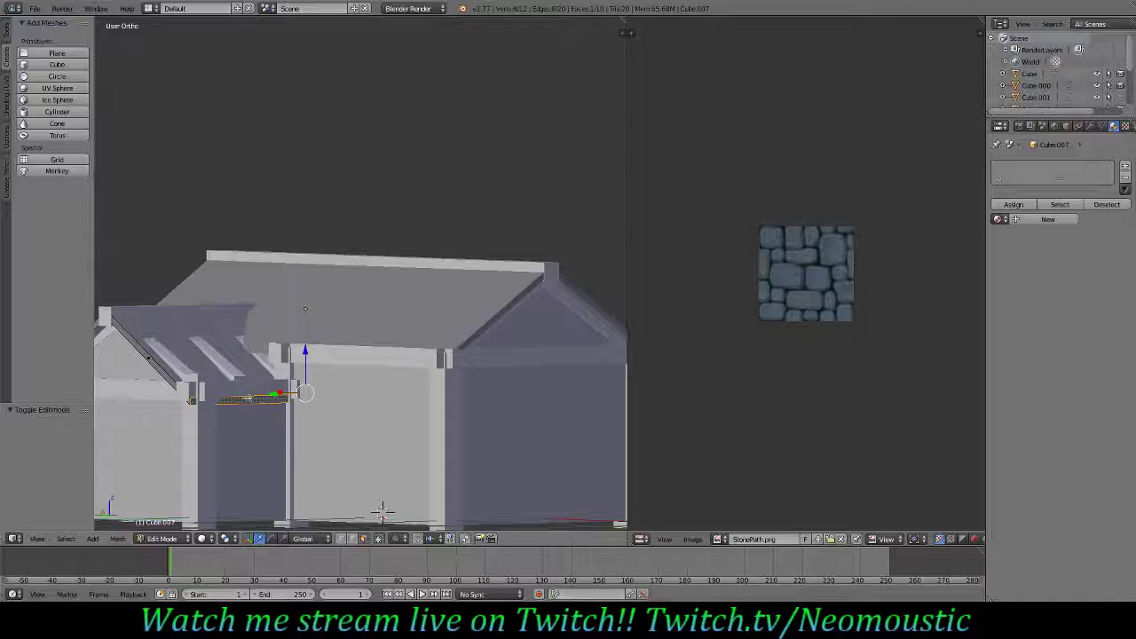
key("ctrl+KP_1")
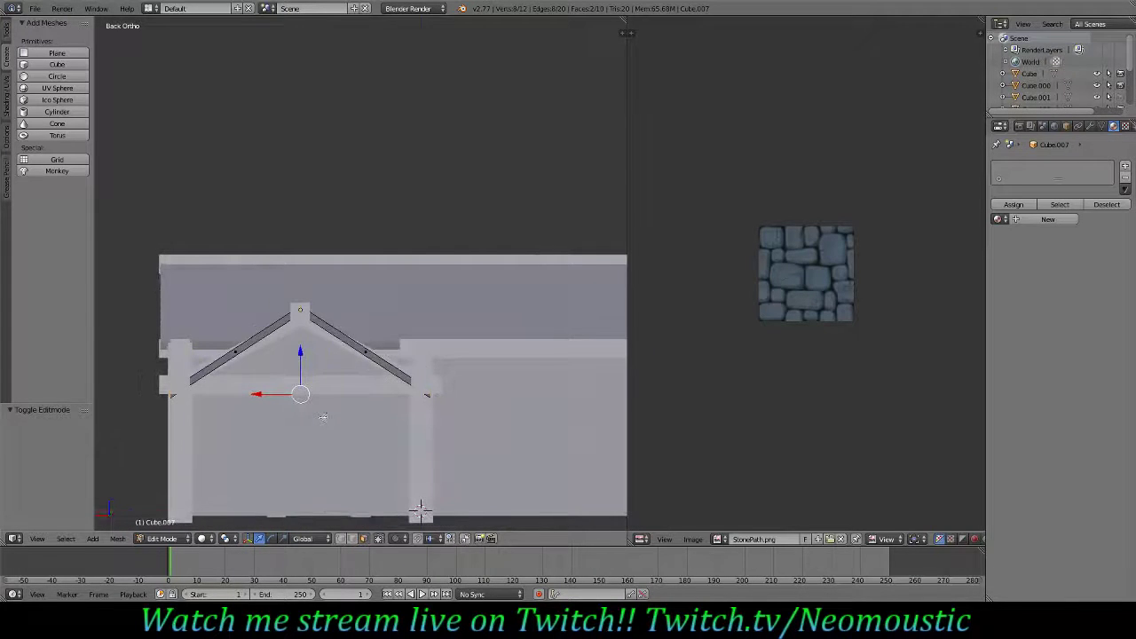
scroll(324, 417, "up", 2)
middle_click_drag(299, 409, 313, 408, "shift")
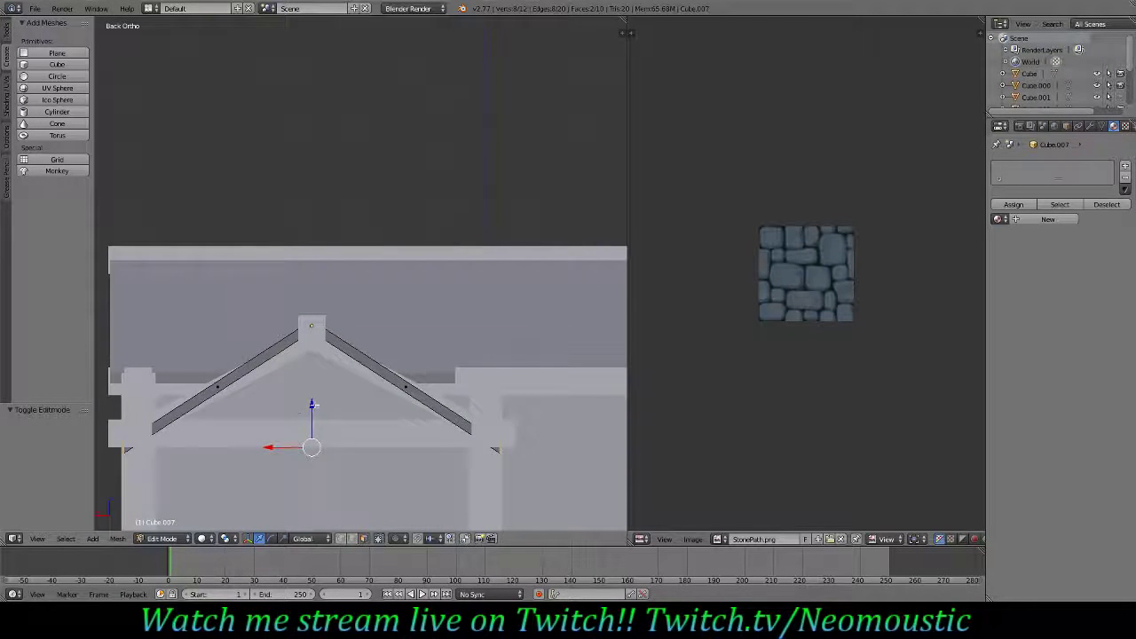
key("g")
key("z")
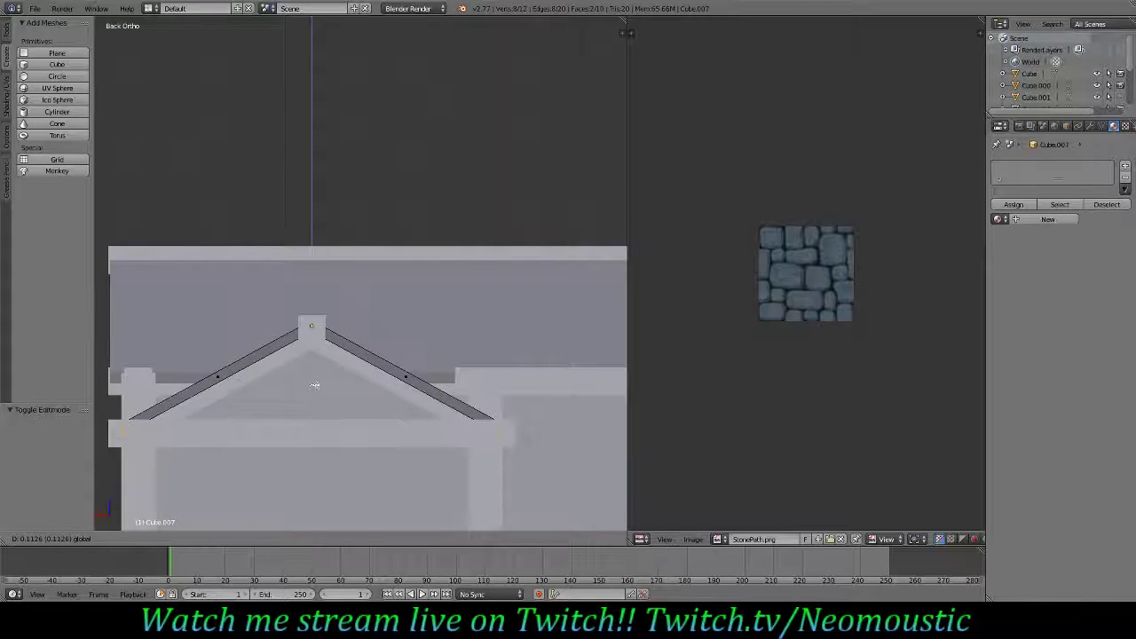
left_click(314, 383)
scroll(314, 391, "down", 3)
middle_click_drag(314, 390, 479, 399)
key("Tab")
- Move the wing roof's two end faces protruding past the main house 3.173 in Y, back to the wing
middle_click_drag(307, 391, 257, 377)
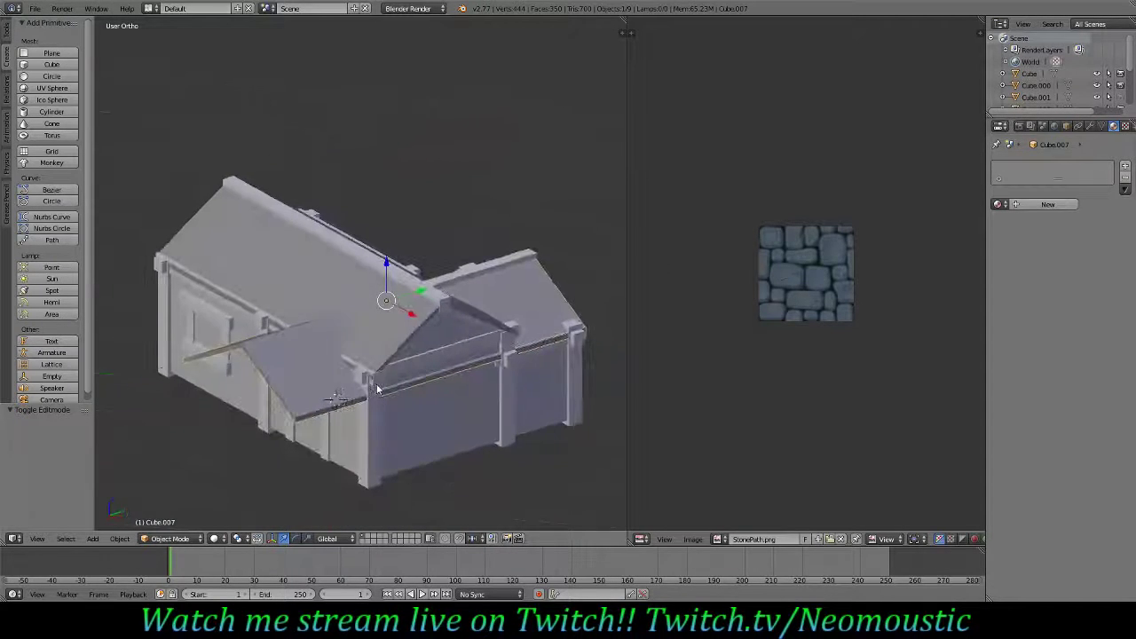
key("Tab")
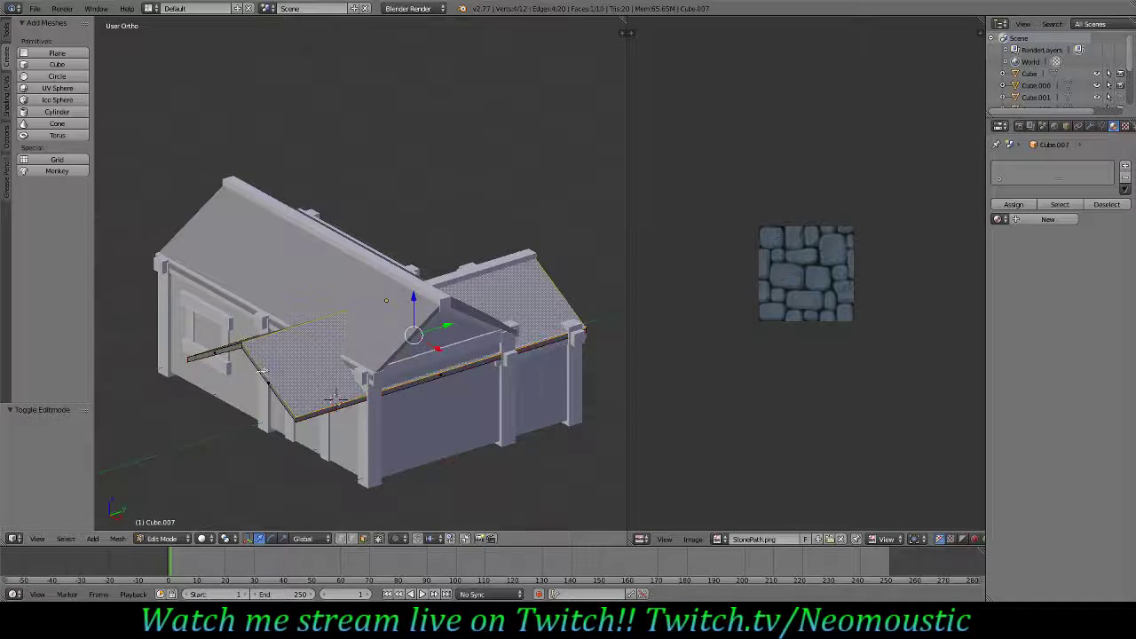
right_click(262, 372)
right_click(209, 353, "shift")
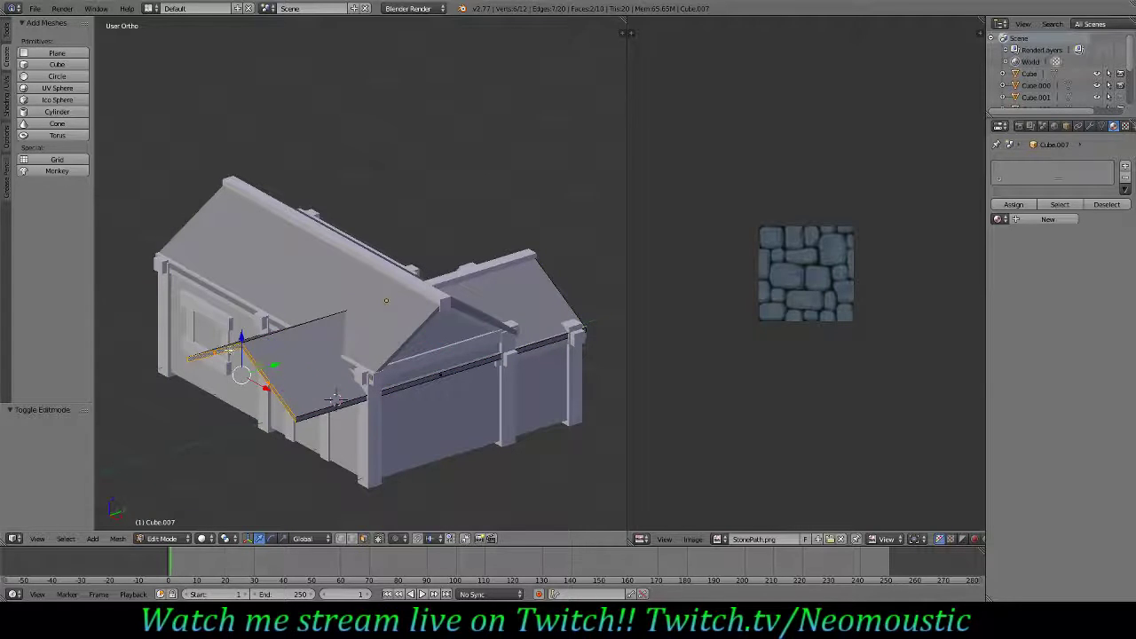
key("g")
key("y")
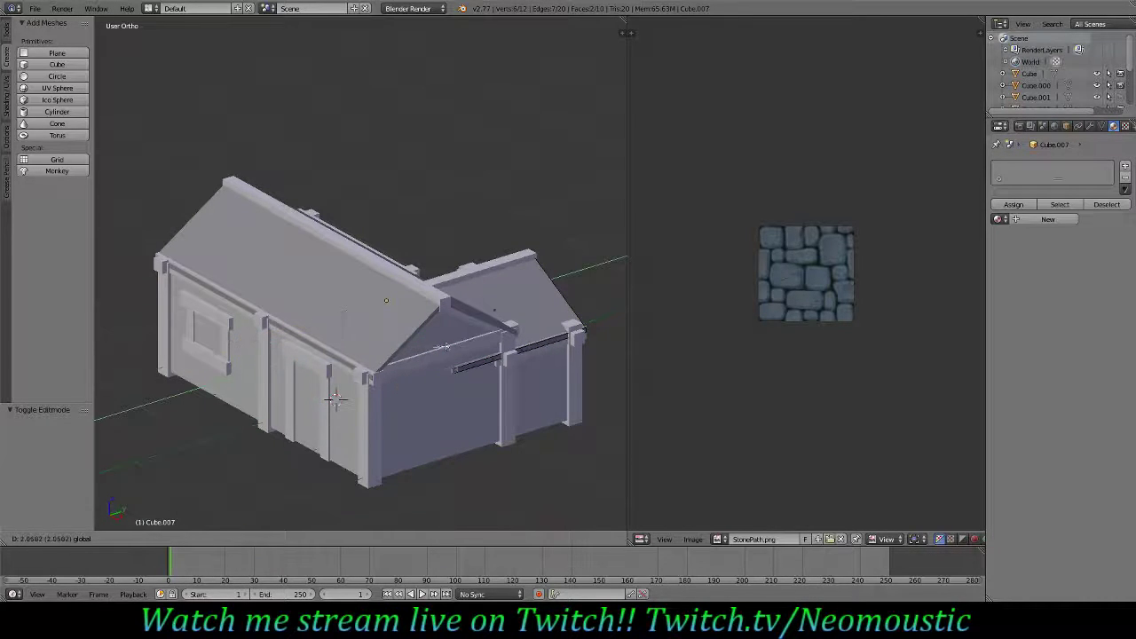
left_click(336, 399)
middle_click_drag(336, 399, 395, 417)
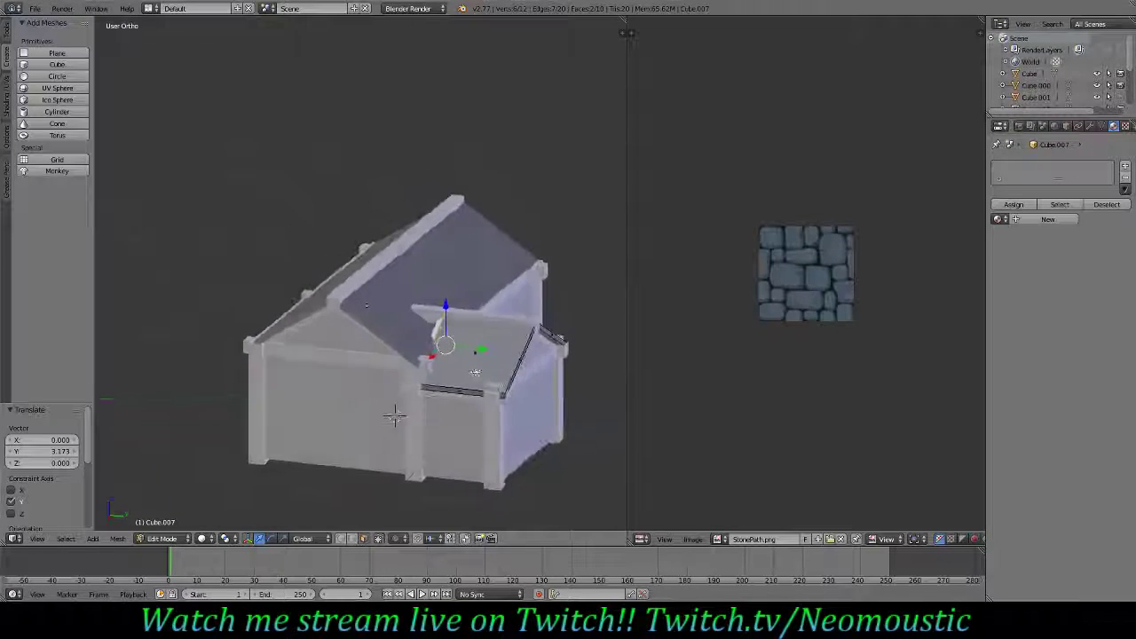
- Inspect the shortened wing roof, isolating it in local view to check its ridge edges
scroll(364, 280, "up", 4)
left_click_drag(550, 409, 552, 411)
middle_click_drag(550, 436, 449, 477)
key("Tab")
key("Tab")
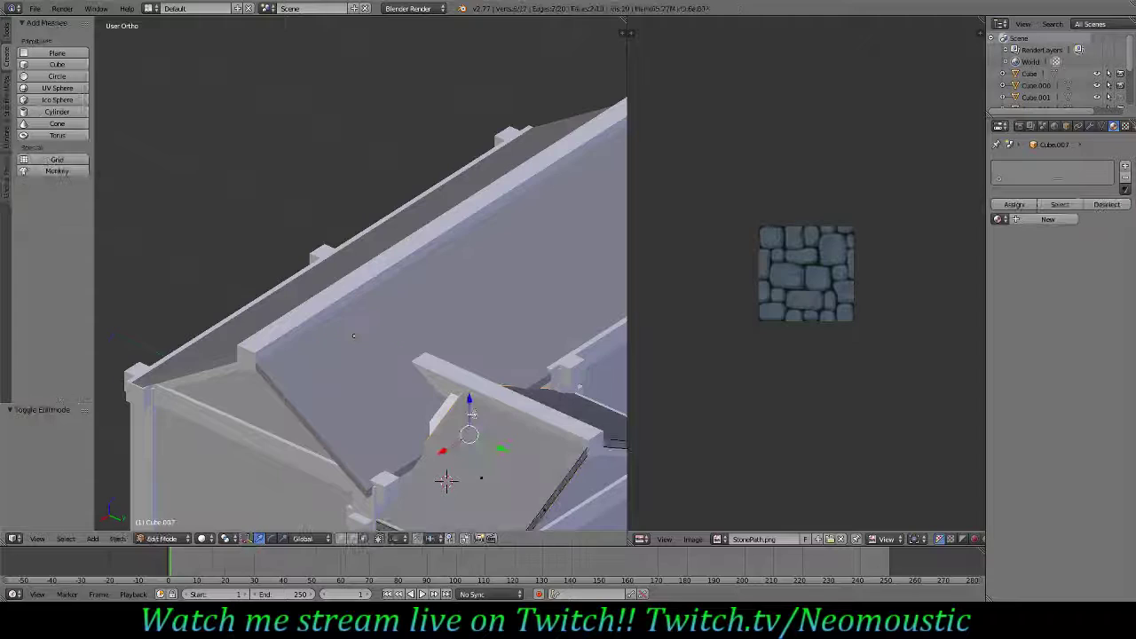
key("KP_Divide")
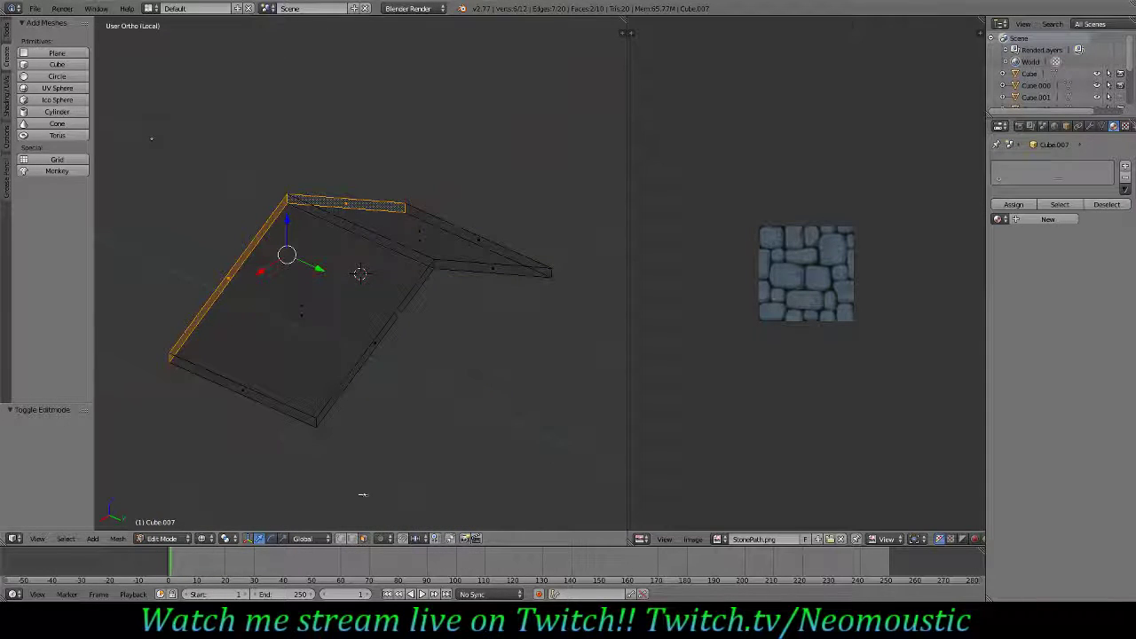
right_click(338, 247)
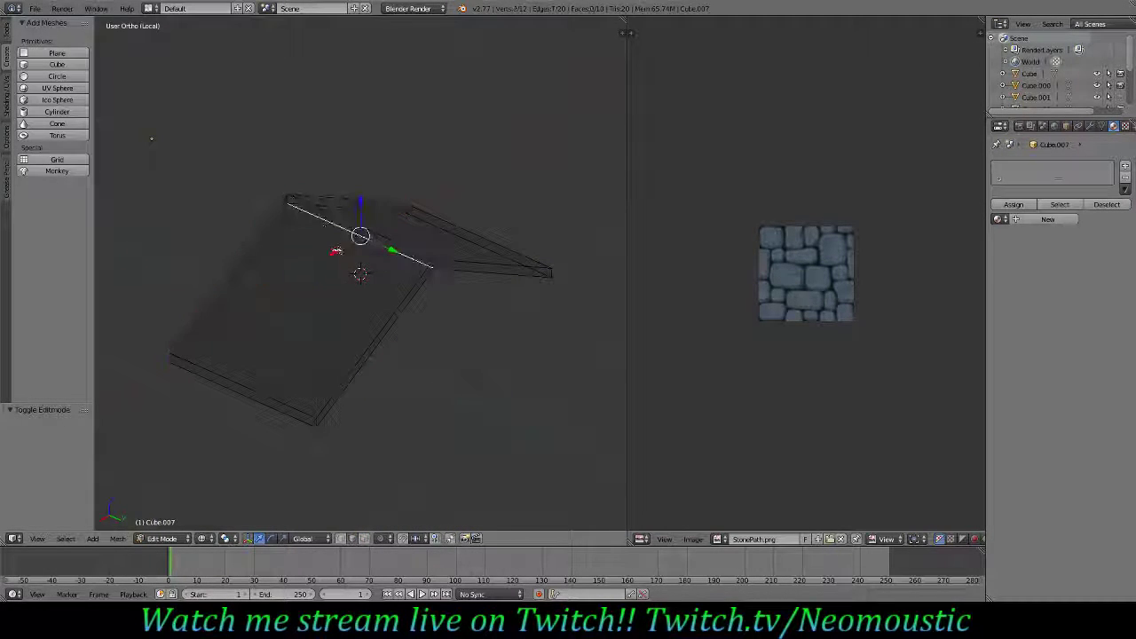
right_click(288, 199)
key("KP_Divide")
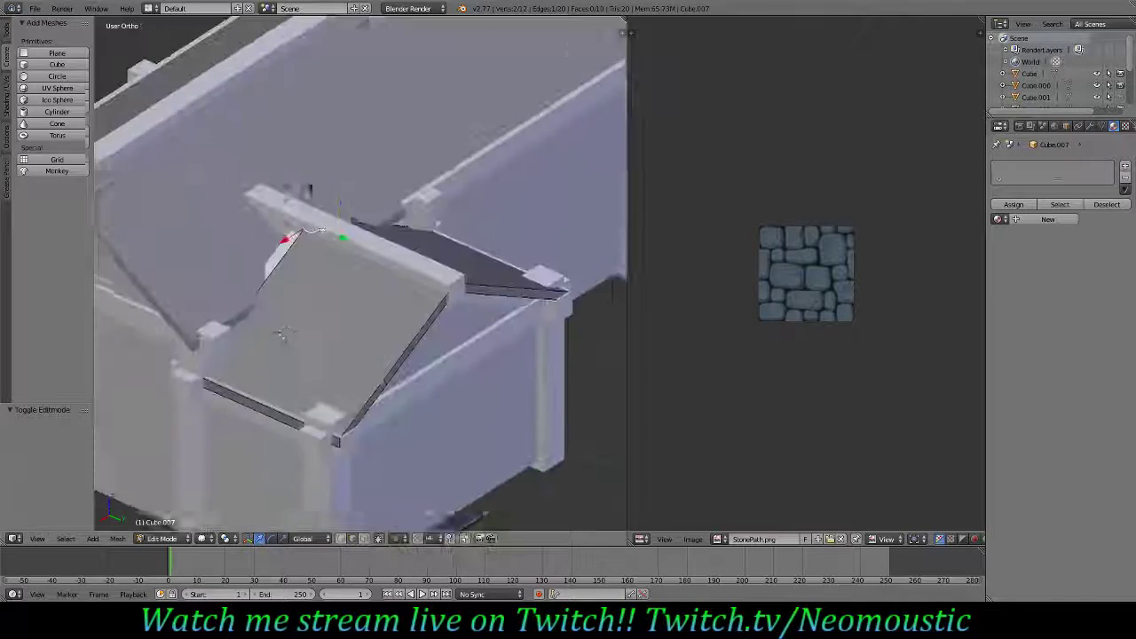
left_click_drag(504, 400, 447, 386)
scroll(507, 434, "down", 3)
key("Tab")
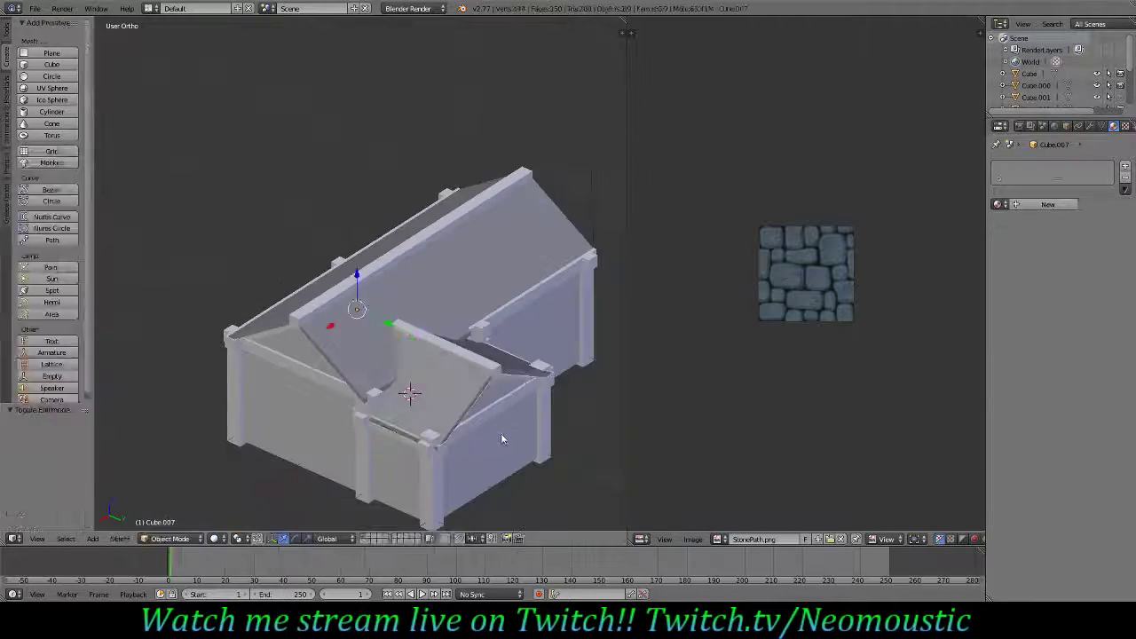
- Raise the main roof's two eave side faces slightly in Z in Edit Mode
middle_click_drag(520, 439, 352, 414)
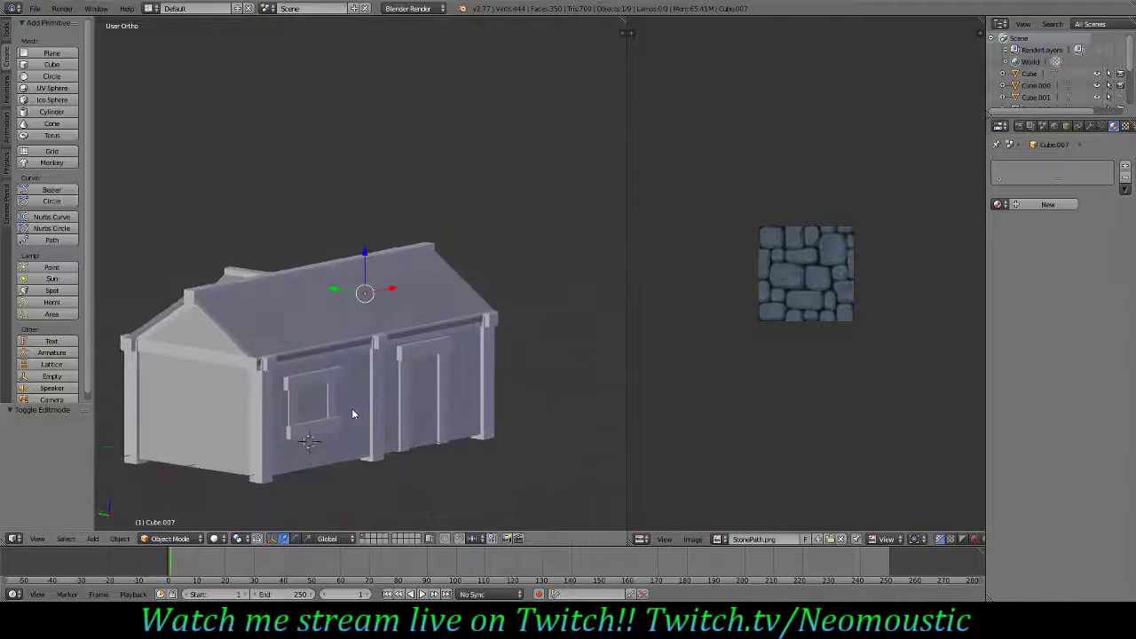
middle_click_drag(444, 402, 357, 339)
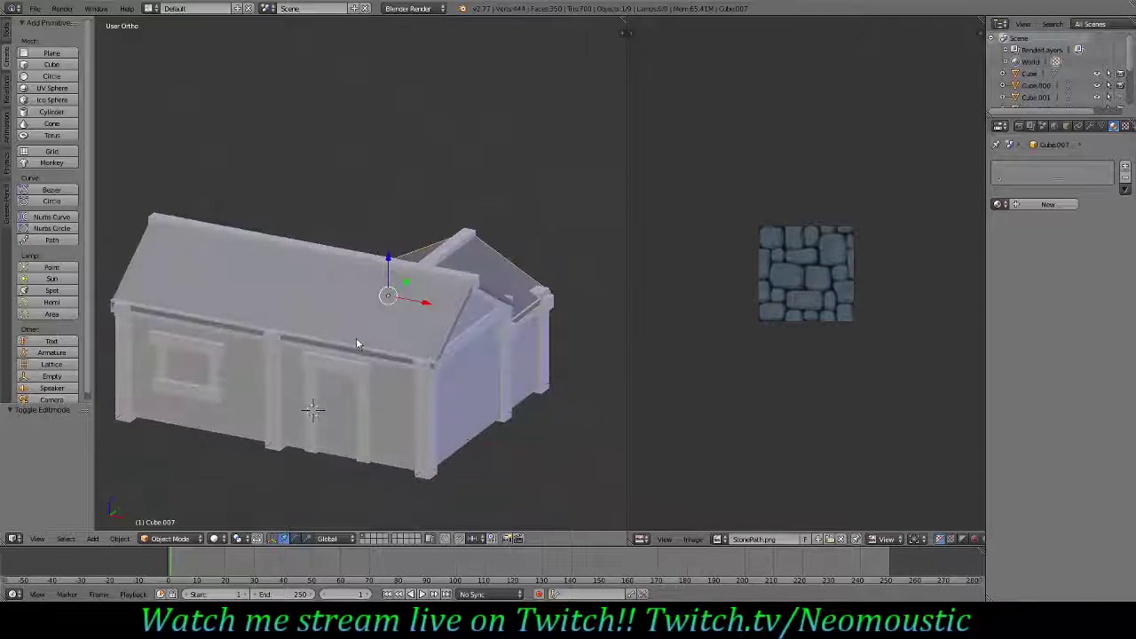
middle_click_drag(463, 390, 309, 388)
middle_click_drag(470, 387, 355, 380)
middle_click_drag(449, 405, 311, 386)
right_click(308, 382)
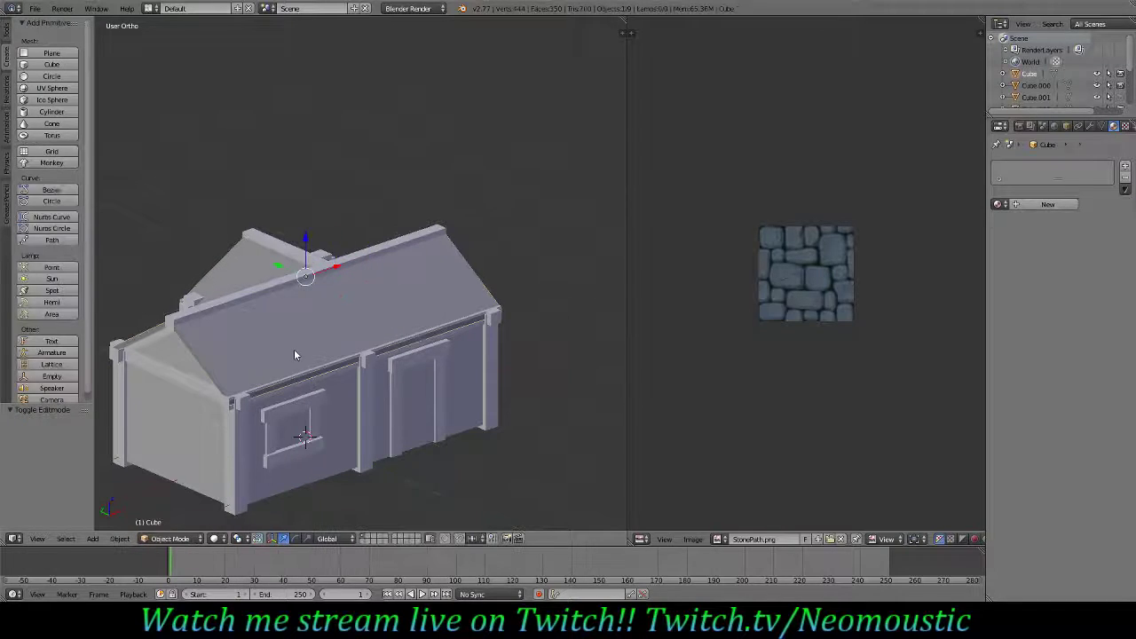
key("Tab")
right_click(307, 376, "alt")
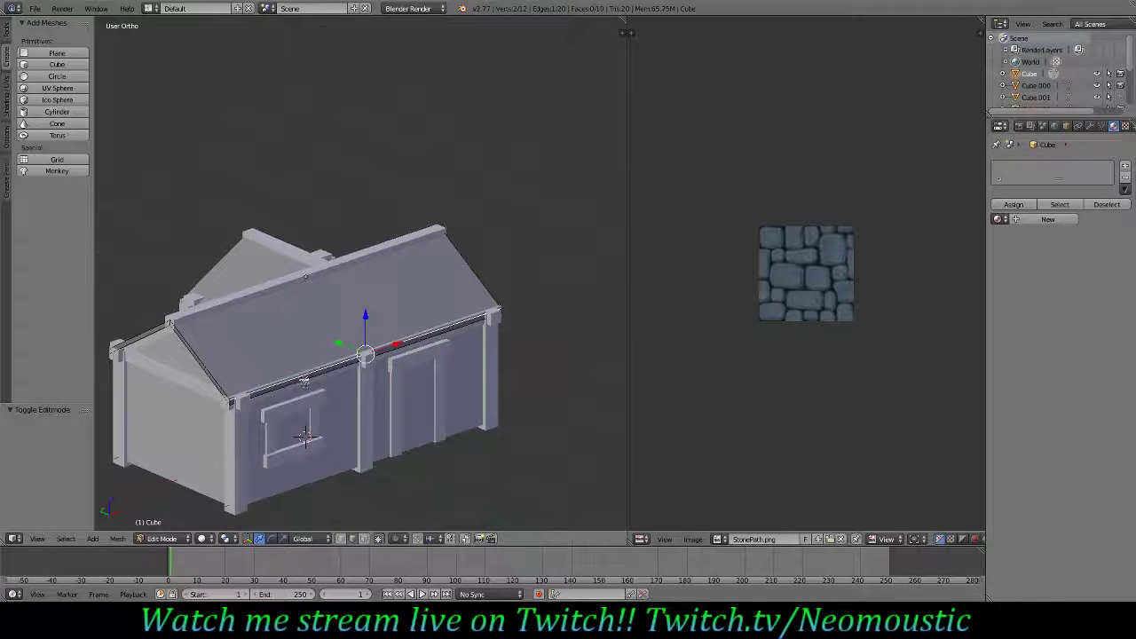
key("ctrl+z")
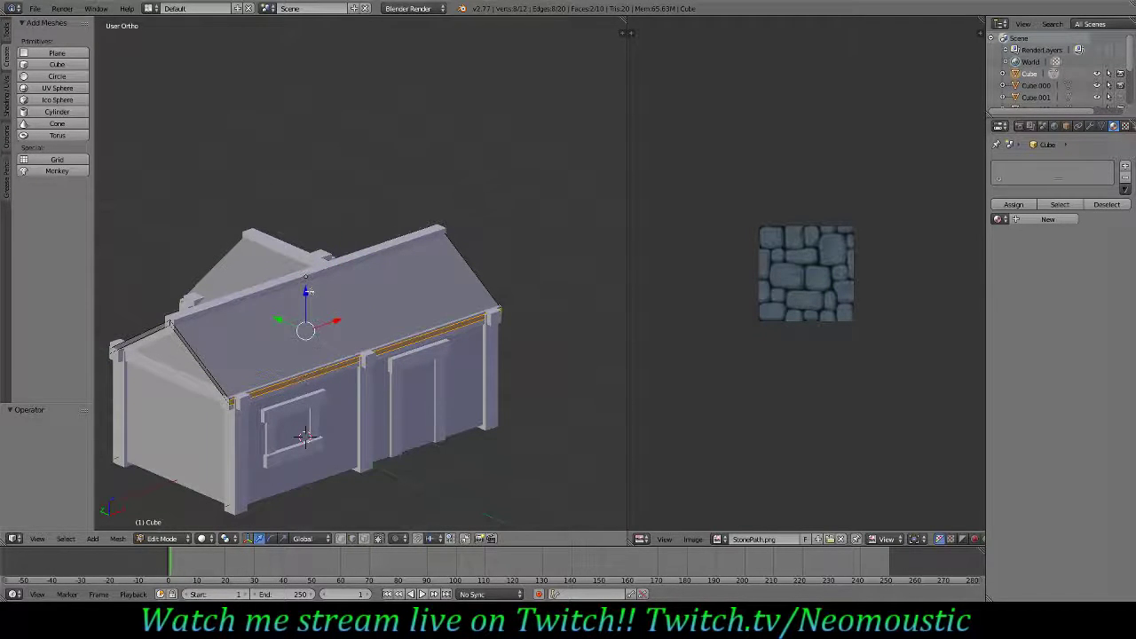
left_click_drag(308, 290, 307, 285)
middle_click_drag(270, 355, 382, 366)
key("Tab")
- Try lengthening the main roof by about 1.062 in X, and scale it back by about 0.941 in X
mouse_move(341, 426)
middle_mouse_down()
mouse_move(383, 406)
mouse_move(418, 350)
mouse_move(332, 438)
middle_mouse_up()
key("s")
key("x")
left_click(331, 438)
key("s")
key("x")
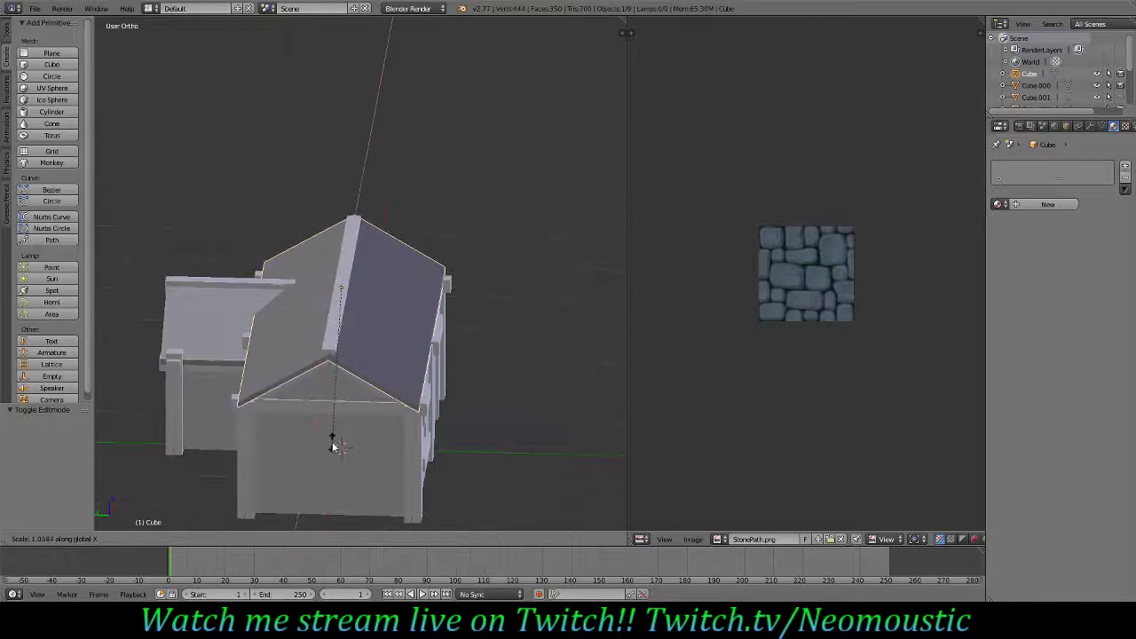
left_click(333, 449)
key("s")
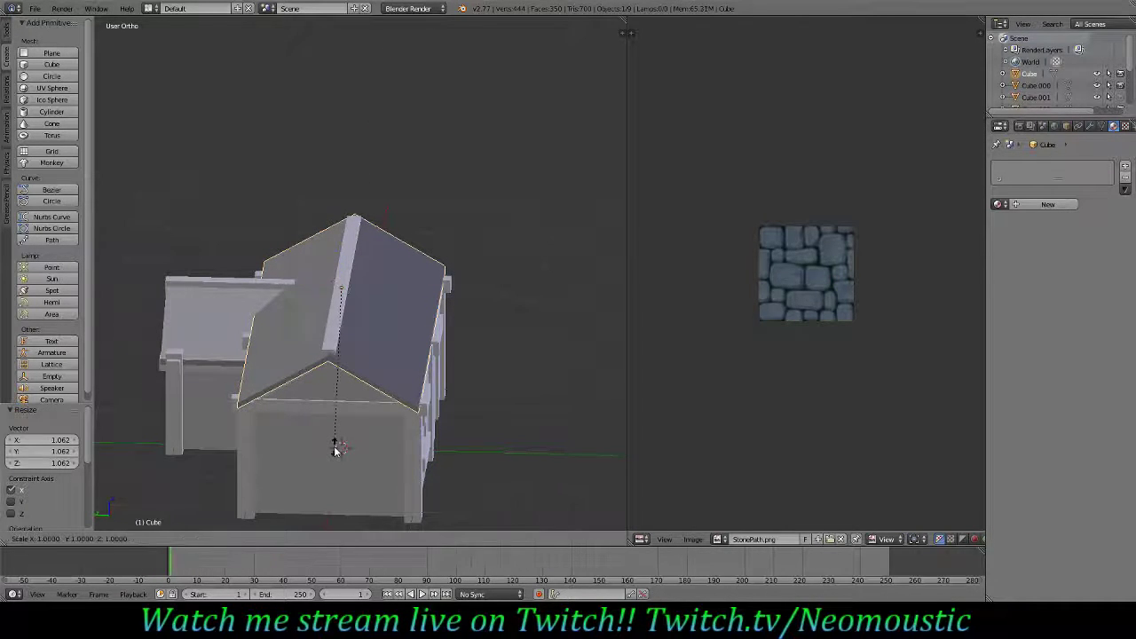
key("x")
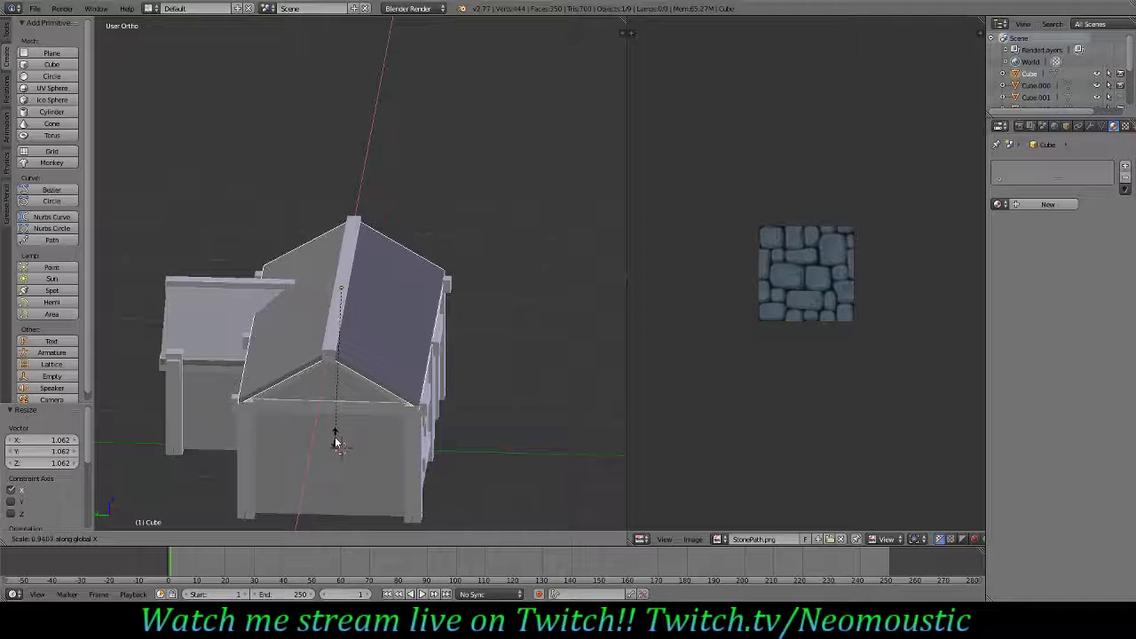
left_click(335, 442)
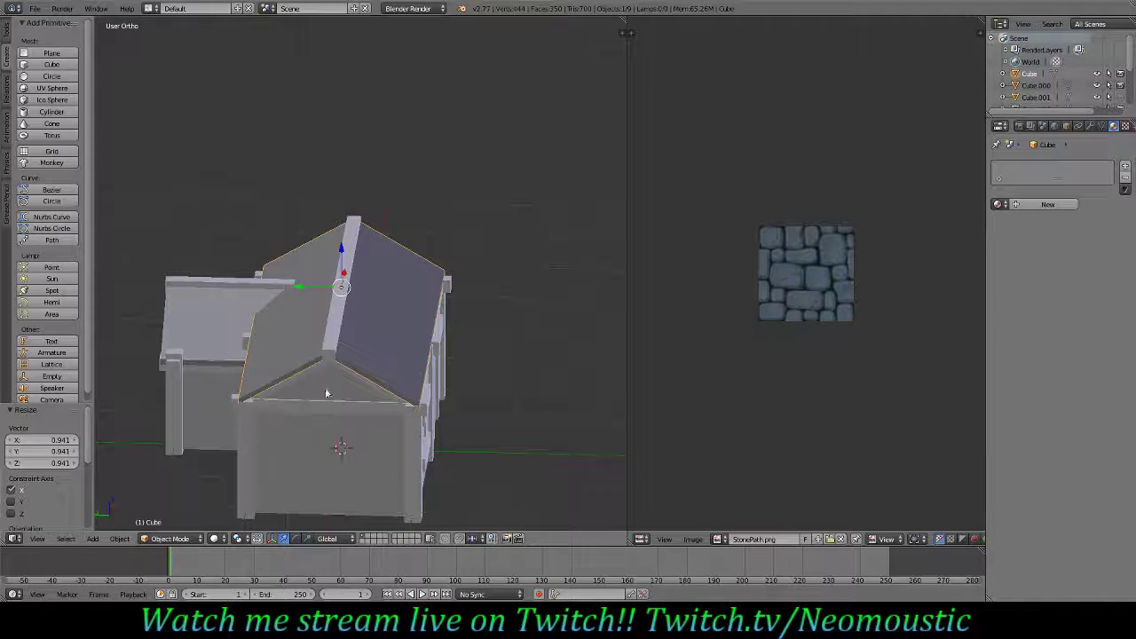
- Scale the main roof by about 1.083 along Y so it overhangs both long walls
key("s")
key("y")
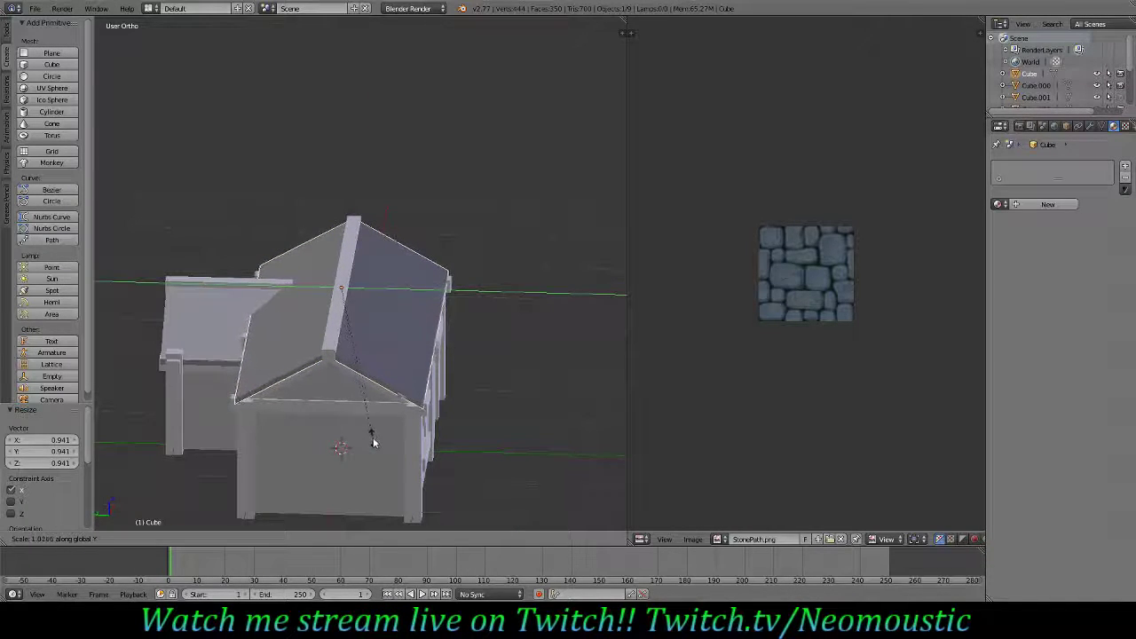
left_click(388, 449)
middle_click_drag(388, 448, 422, 436)
middle_click_drag(502, 422, 451, 428)
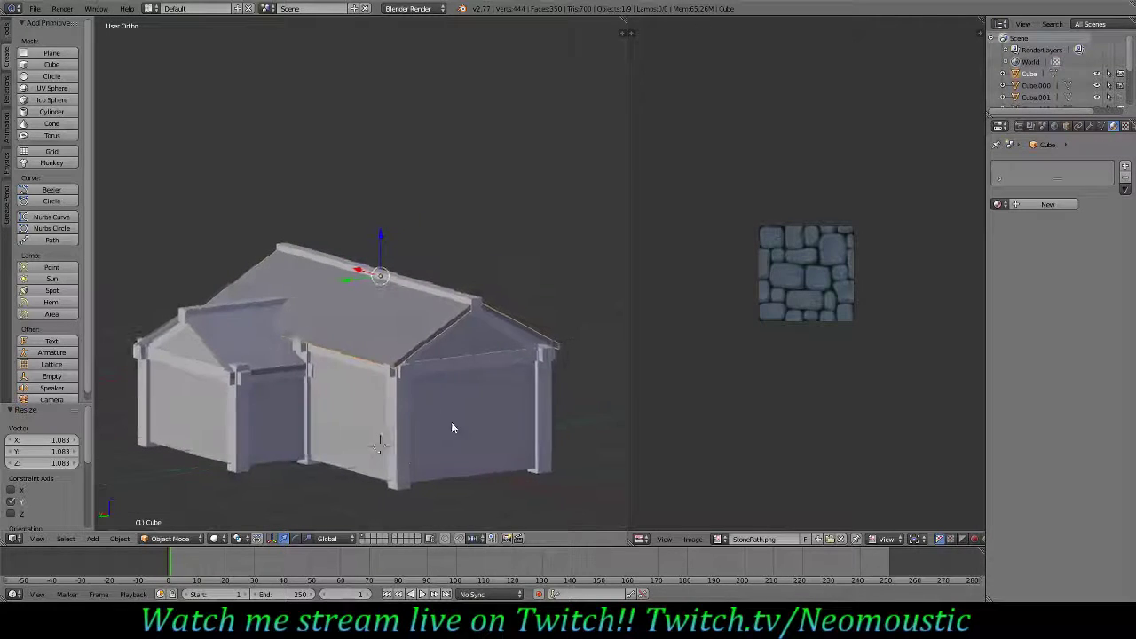
- Switch the viewport shading to Texture and view the house from both long sides
left_click(236, 539)
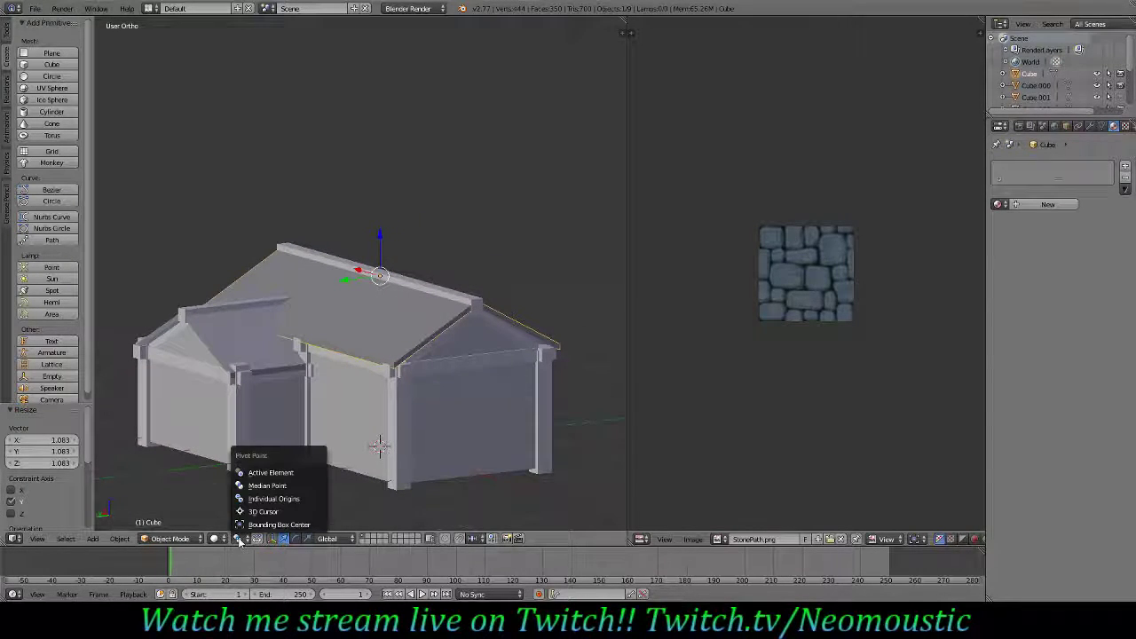
left_click(214, 538)
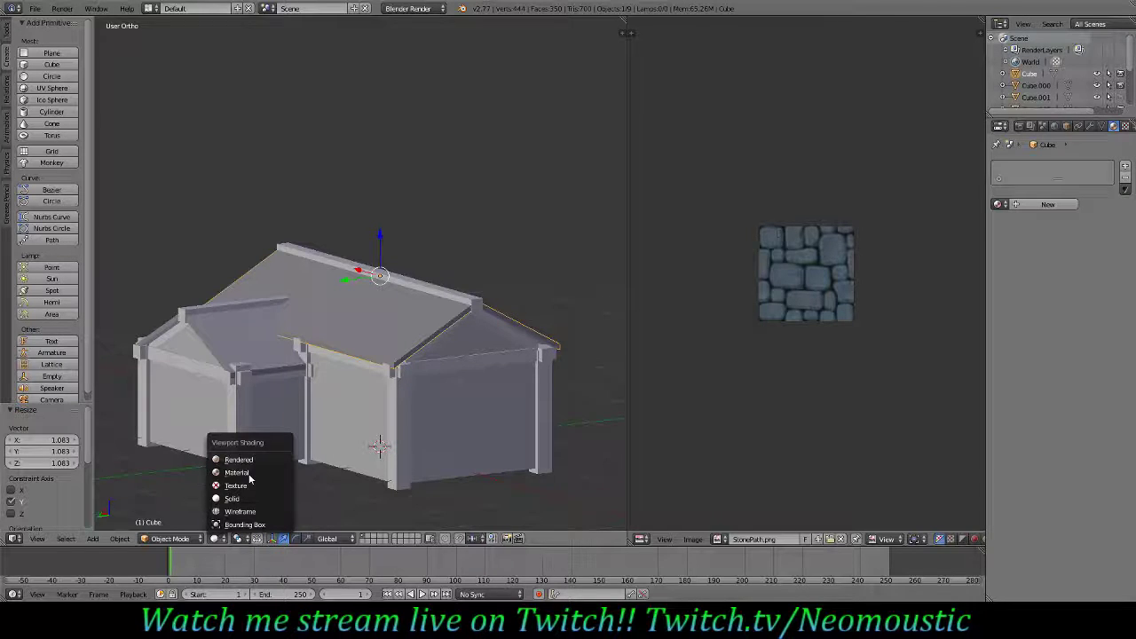
left_click(238, 486)
mouse_move(462, 457)
middle_mouse_down()
mouse_move(410, 475)
mouse_move(329, 468)
middle_mouse_up()
middle_click_drag(332, 429, 361, 430)
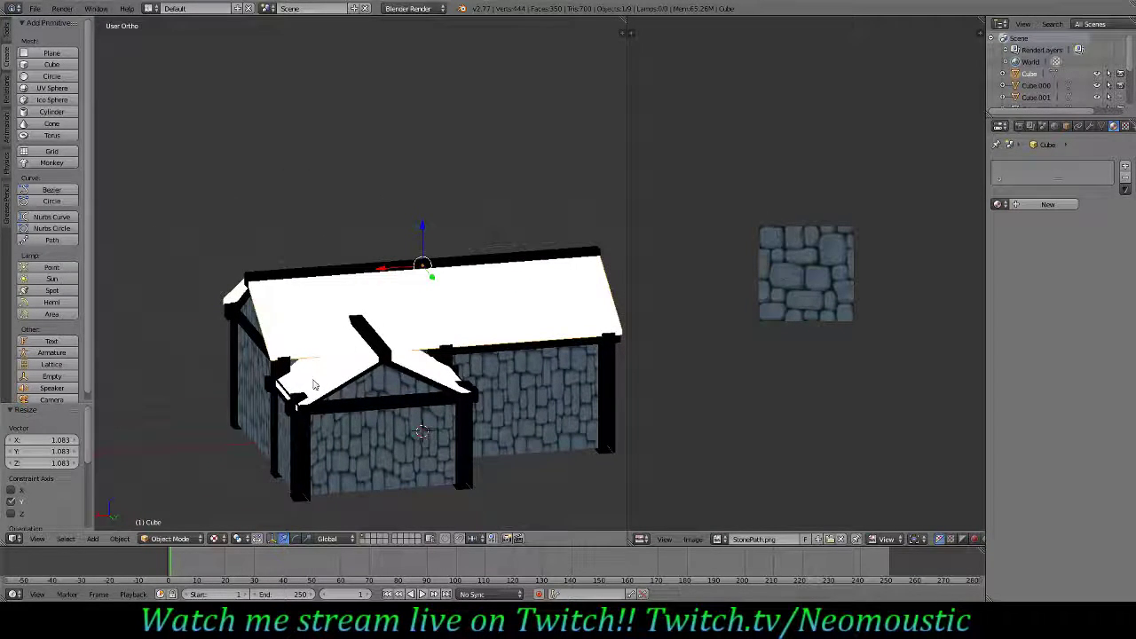
middle_click_drag(447, 402, 406, 413)
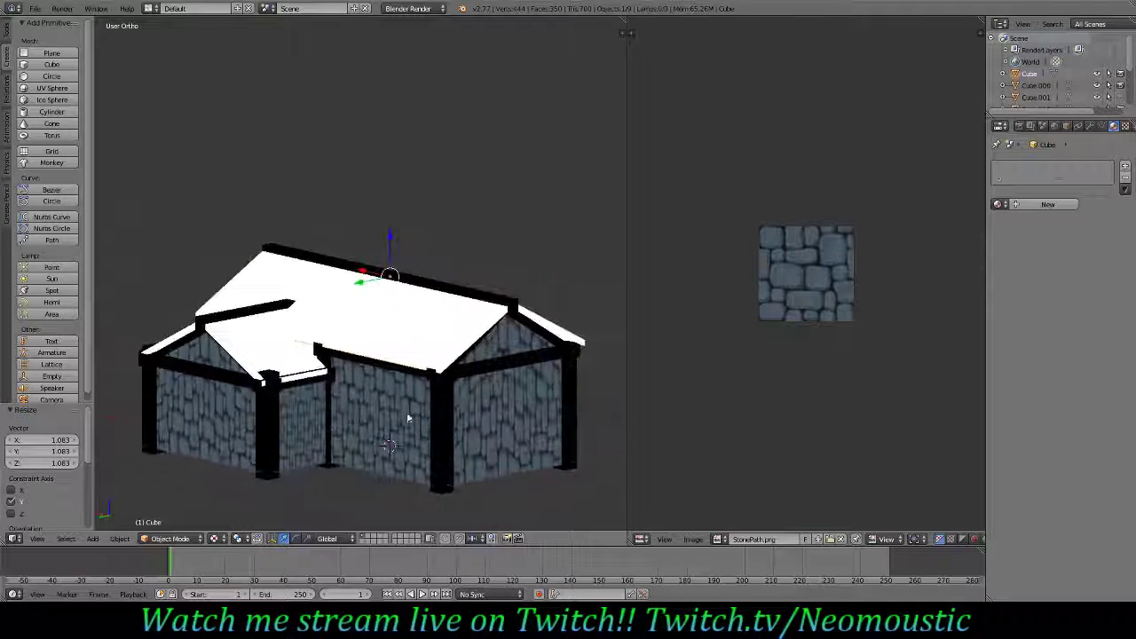
- Examine the textured walls, timber beams and roof edges from the gable ends and from below the house
scroll(390, 382, "down", 3)
middle_click_drag(381, 360, 386, 317)
scroll(482, 338, "down", 2)
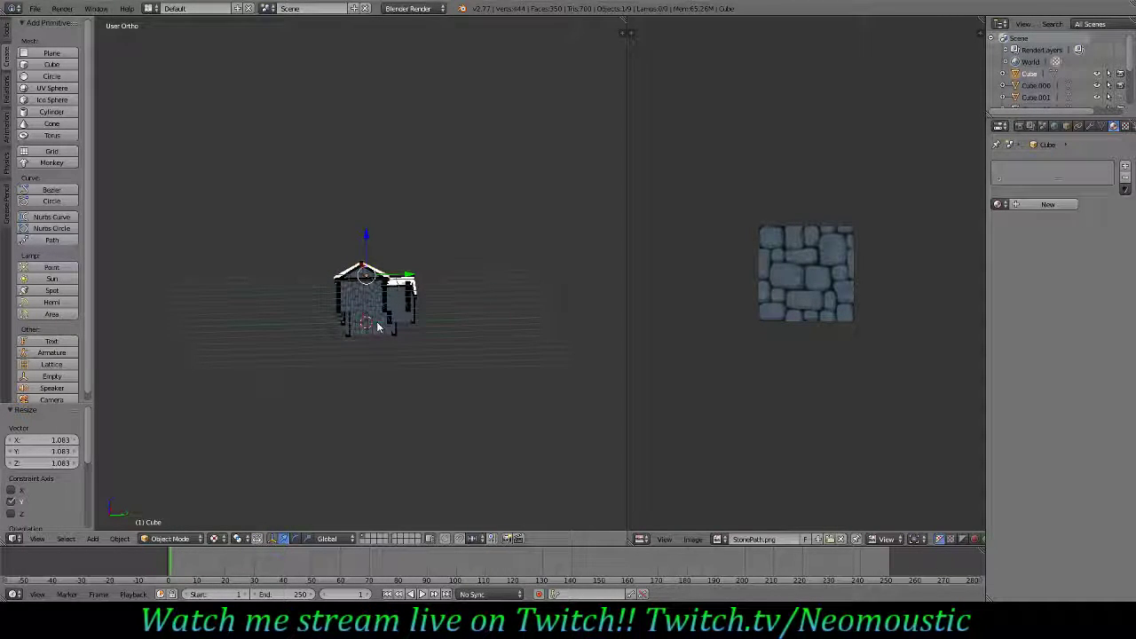
scroll(376, 325, "up", 6)
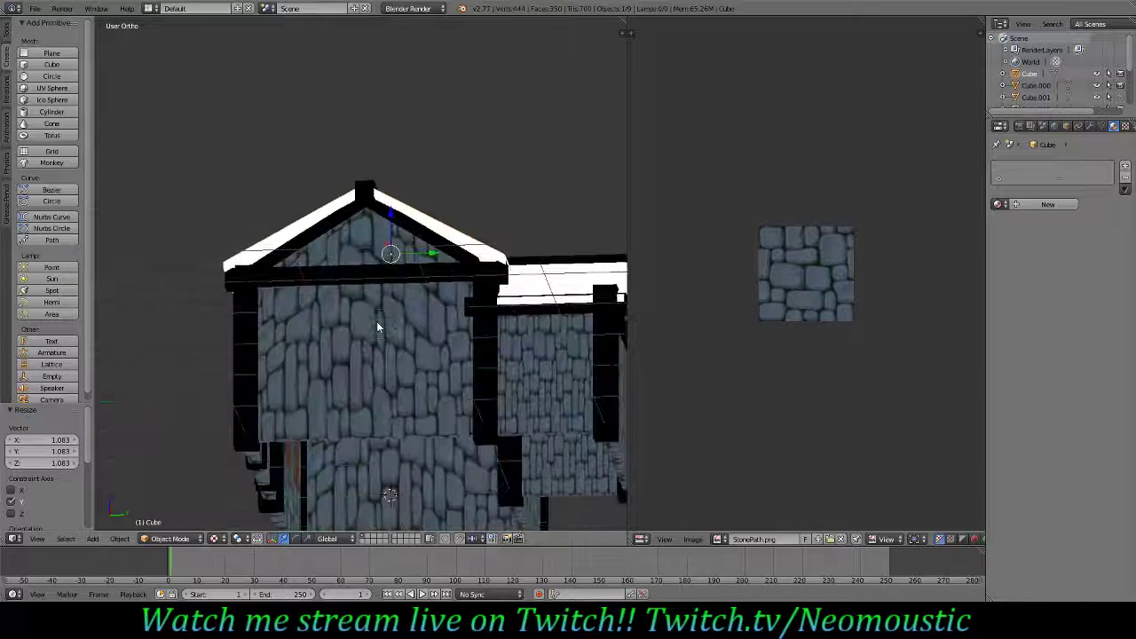
mouse_move(444, 404)
middle_mouse_down()
mouse_move(494, 388)
mouse_move(398, 400)
mouse_move(403, 384)
mouse_move(444, 384)
middle_mouse_up()
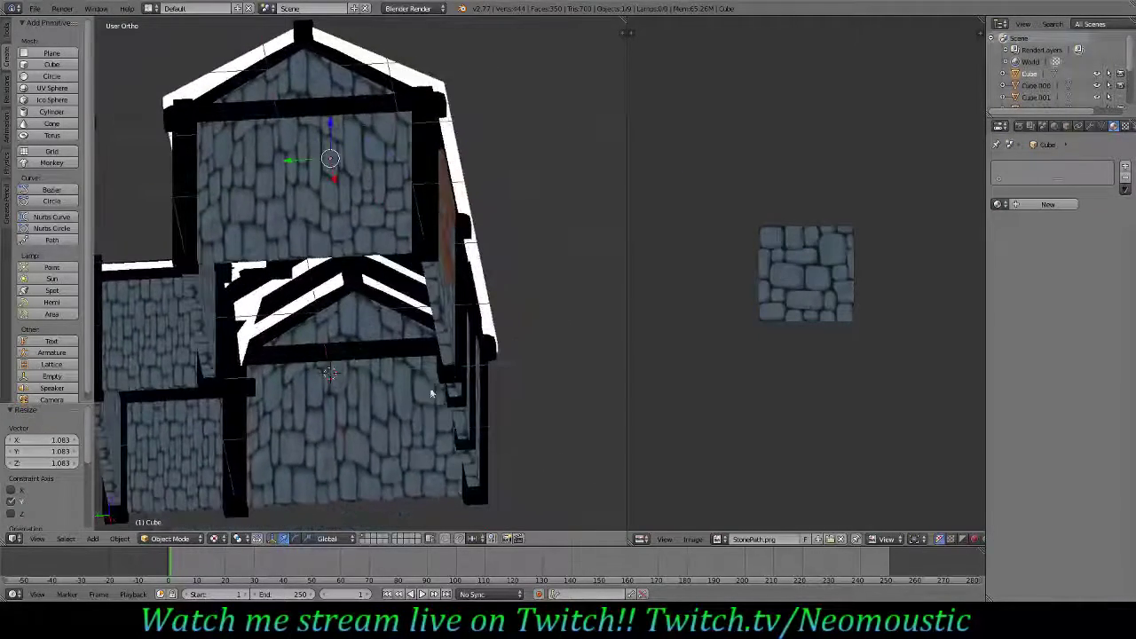
mouse_move(405, 455)
middle_mouse_down()
mouse_move(324, 434)
mouse_move(401, 449)
middle_mouse_up()
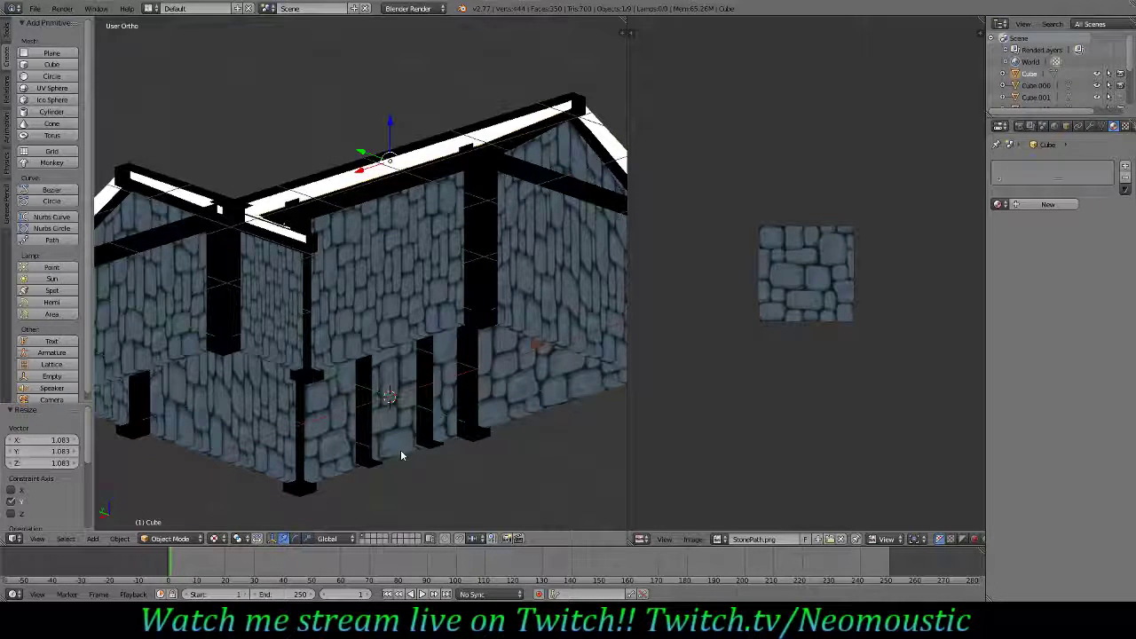
scroll(400, 449, "down", 5)
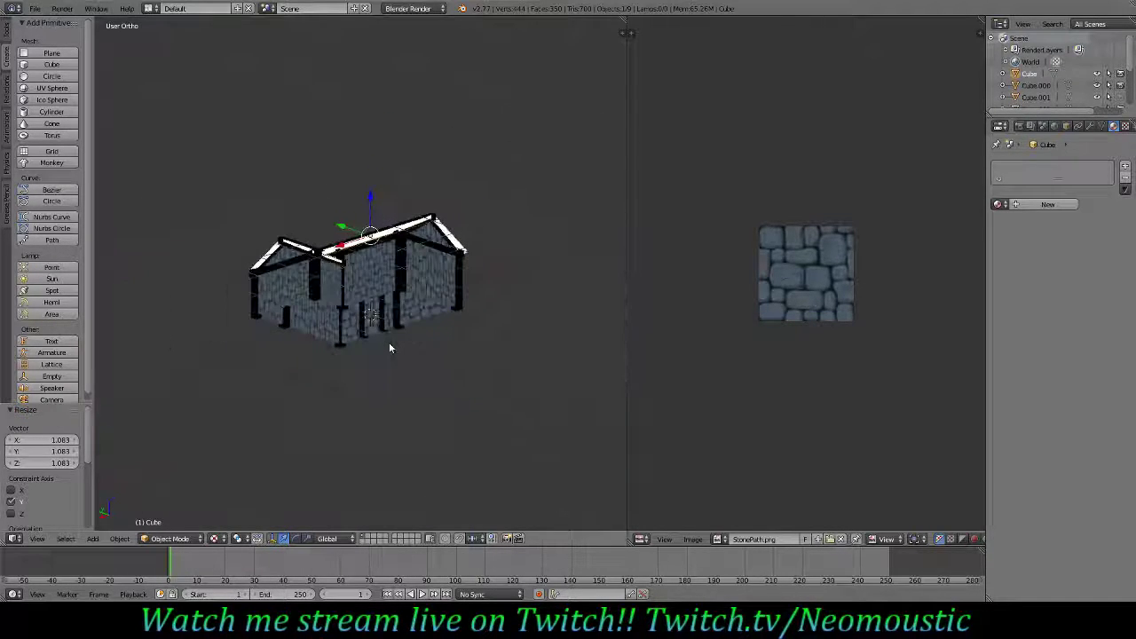
- Merge the image editor area into the 3D viewport to enlarge the view of the house
key("KP_3")
scroll(389, 344, "up", 2)
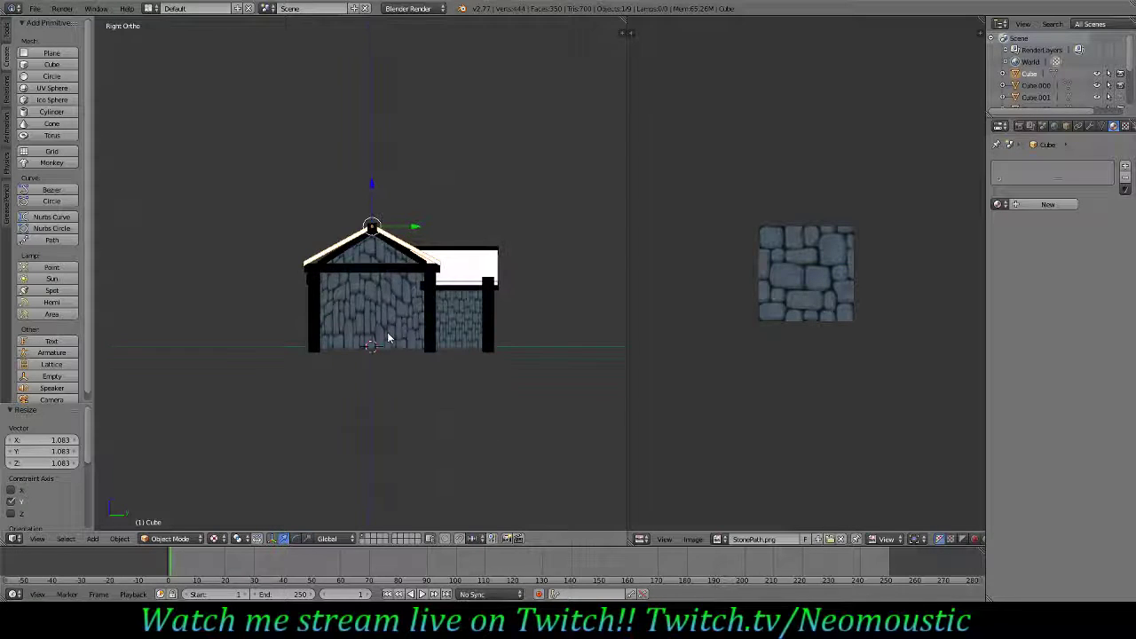
scroll(380, 345, "up", 4, "shift")
left_click_drag(626, 18, 755, 133)
- Try adding a cube to the main roof's mesh, scaled by about 2.426 and moved -3 in Z beneath the house
key("Tab")
middle_click_drag(591, 347, 639, 337)
middle_click_drag(572, 379, 533, 387)
left_click(51, 65)
scroll(483, 330, "down", 3)
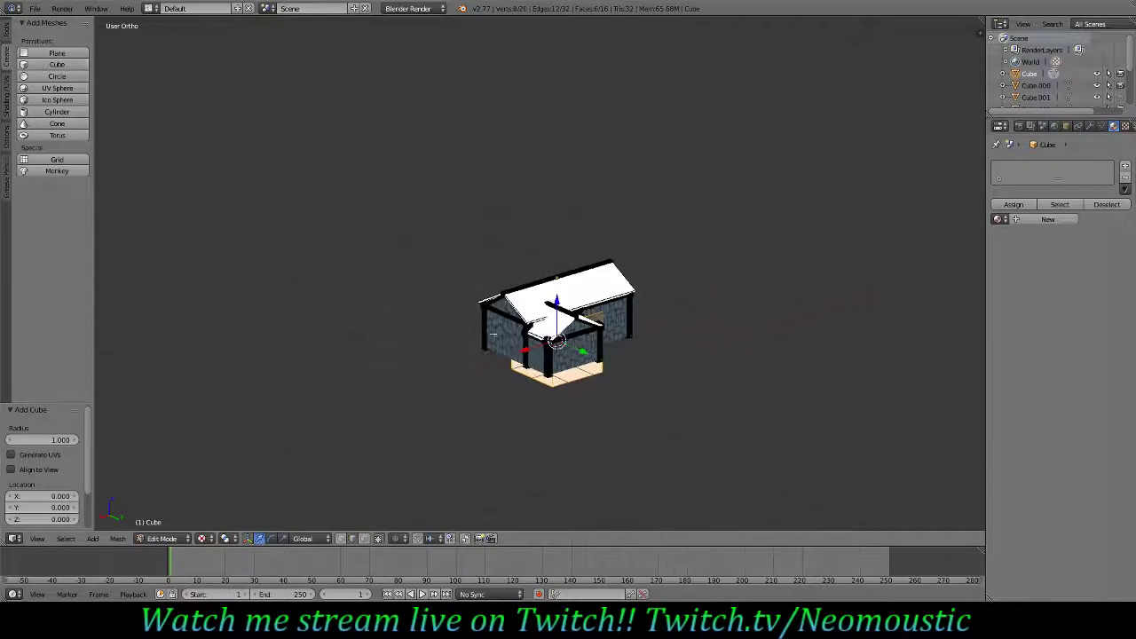
key("s")
left_click(616, 427)
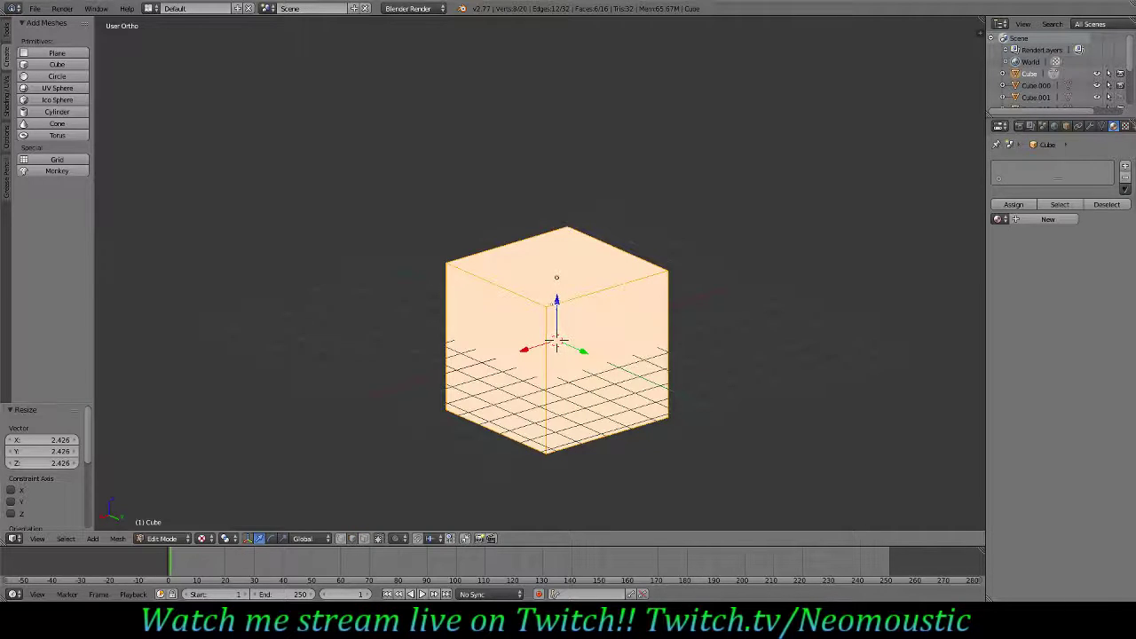
key("g")
key("z")
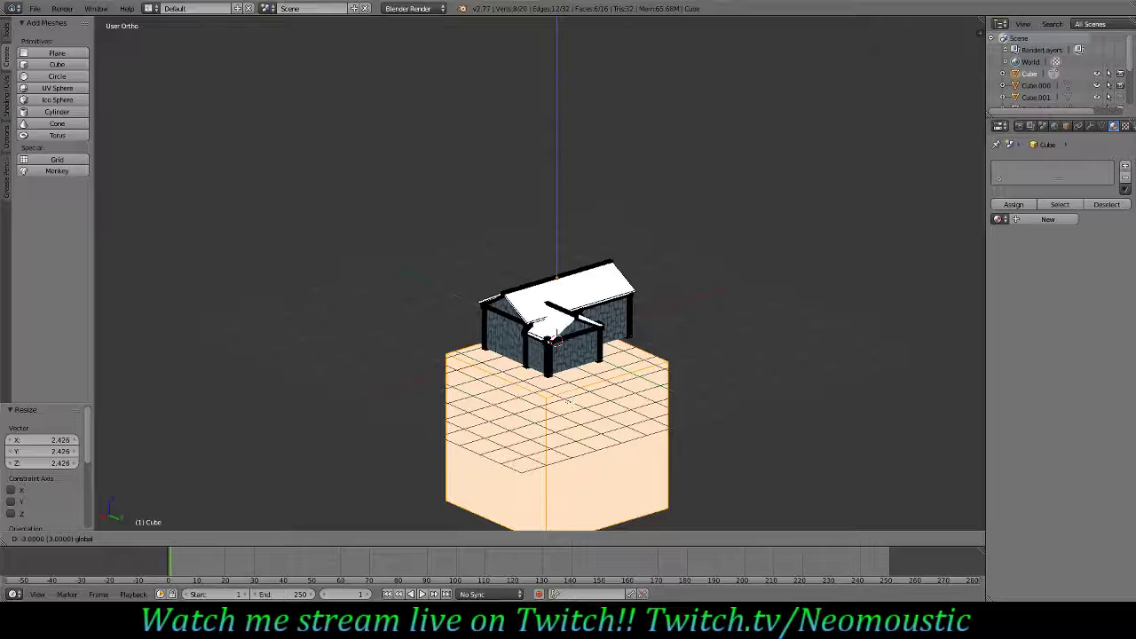
left_click(571, 404, "ctrl")
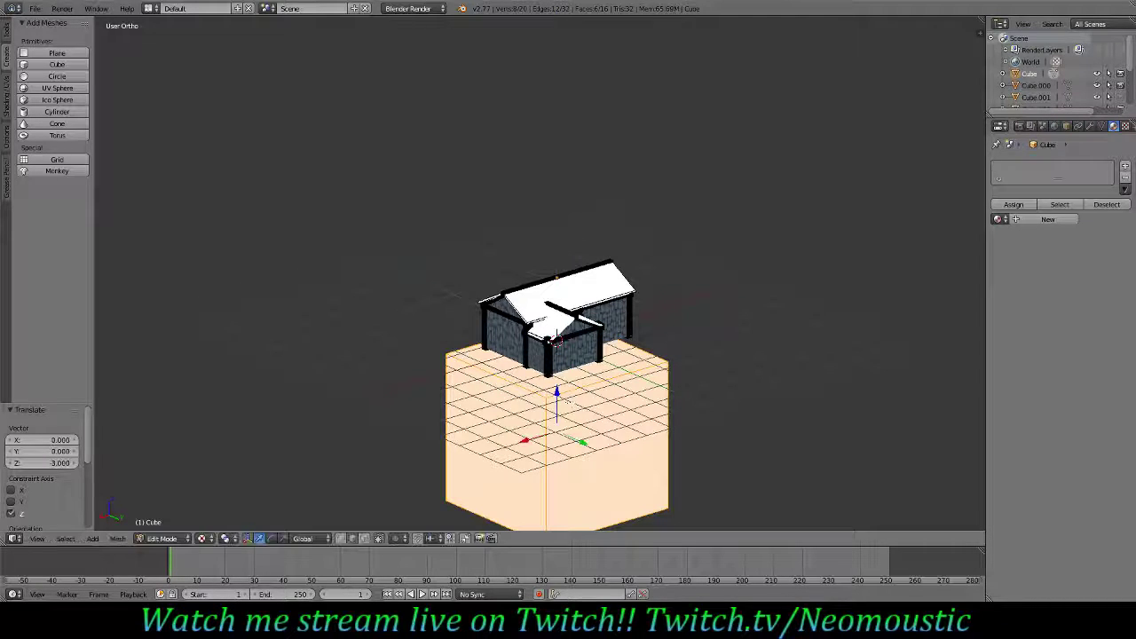
- Delete the large cube's faces beneath the house and return to Object Mode
key("x")
left_click(563, 404)
scroll(598, 400, "up", 3)
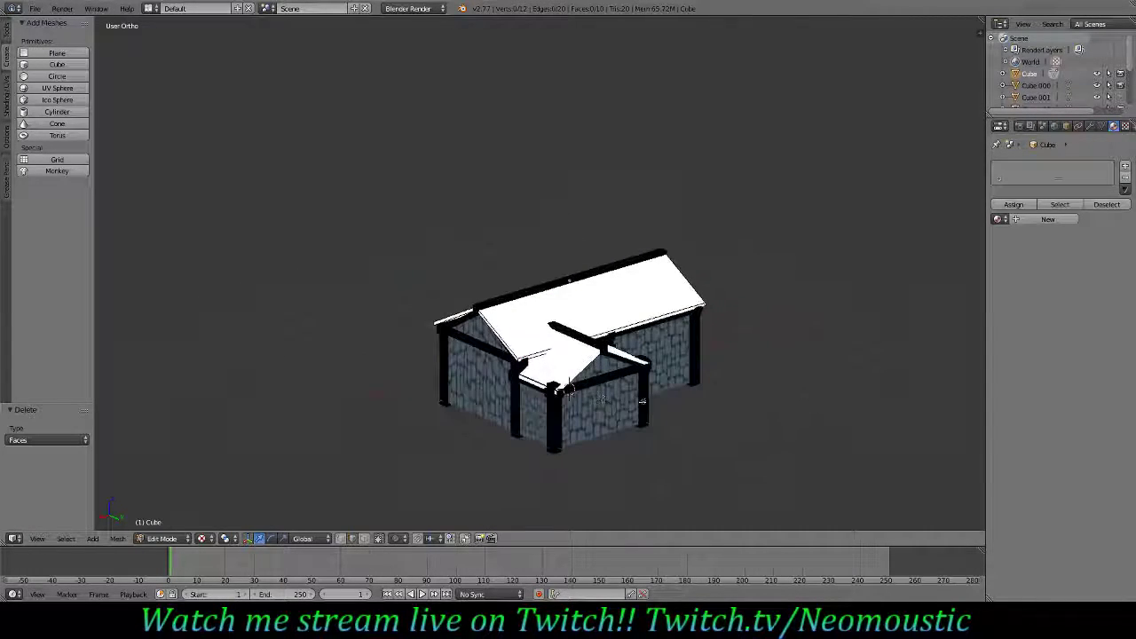
scroll(636, 401, "up", 2)
key("Tab")
- Inspect the open underside of the house, checking the interior walls, rafters and roof slabs
middle_click_drag(694, 440, 385, 398)
middle_click_drag(524, 384, 695, 376)
scroll(695, 376, "up", 4)
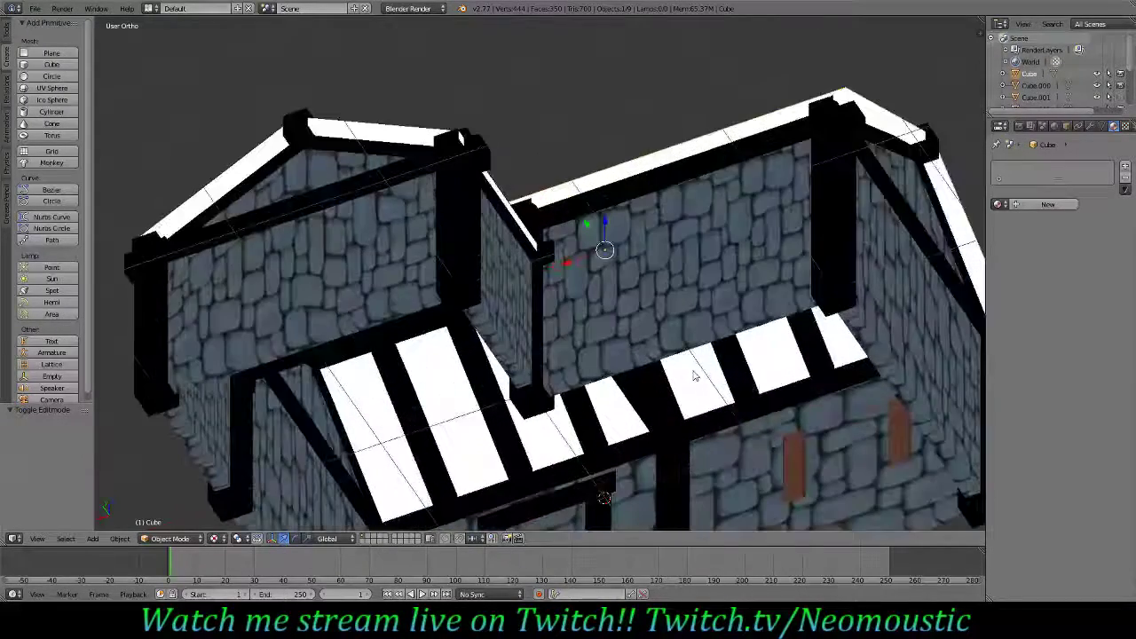
scroll(695, 380, "up", 9, "ctrl")
scroll(682, 384, "down", 10, "shift")
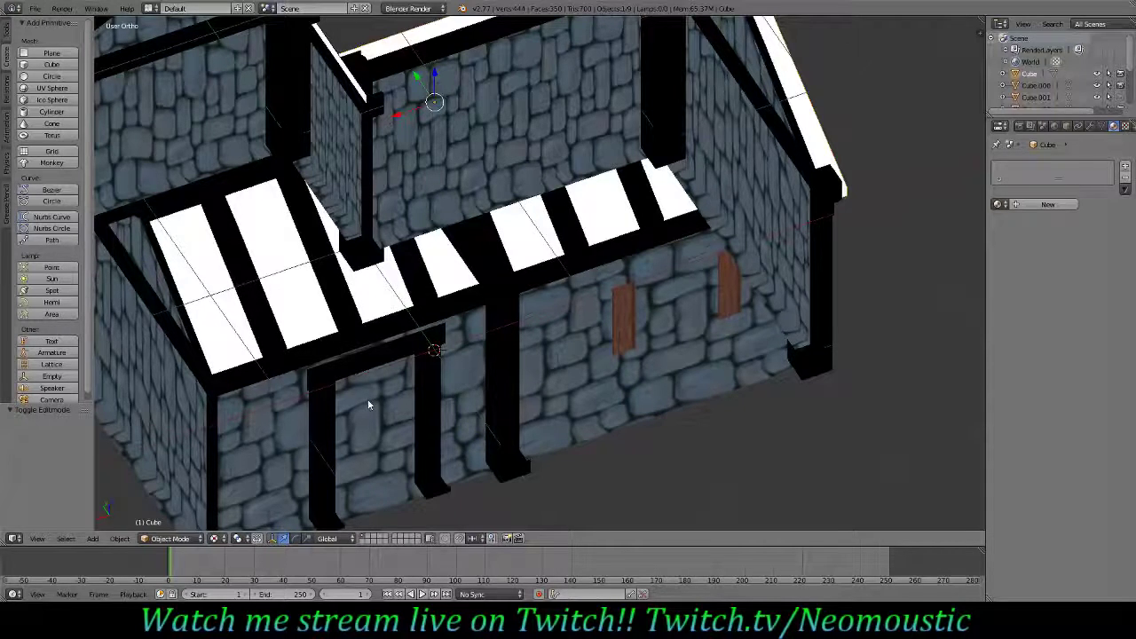
scroll(370, 405, "down", 5)
middle_click_drag(369, 405, 521, 422)
scroll(473, 396, "up", 2)
- Edit the stone wall mesh in face selection mode and delete two faces along the main body's long side
right_click(508, 426)
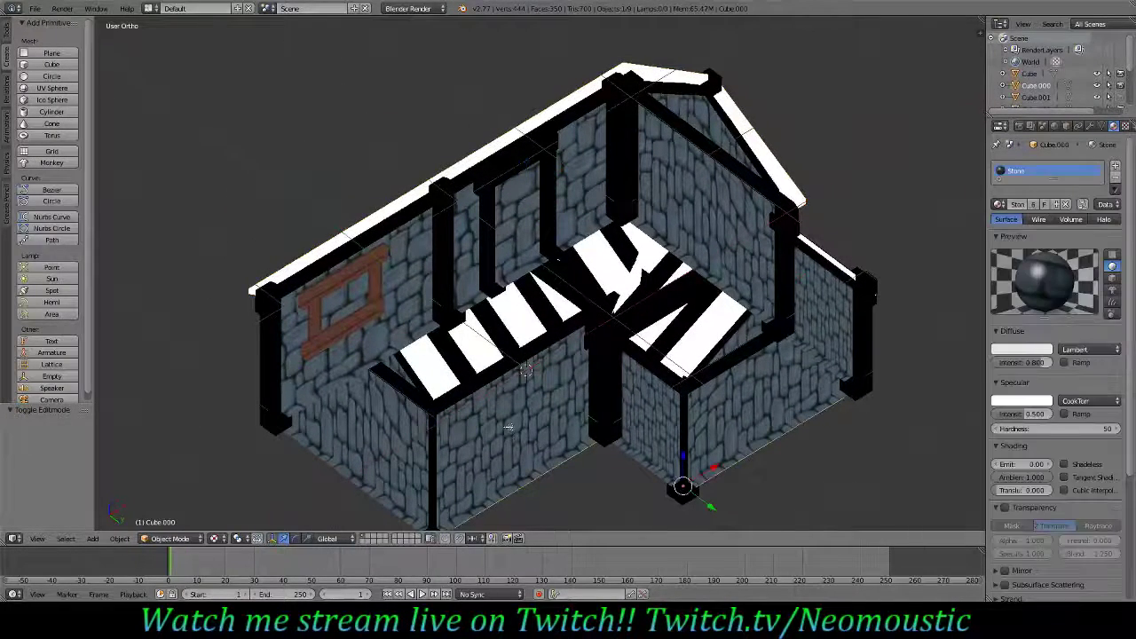
key("Tab")
key("Tab")
key("Tab")
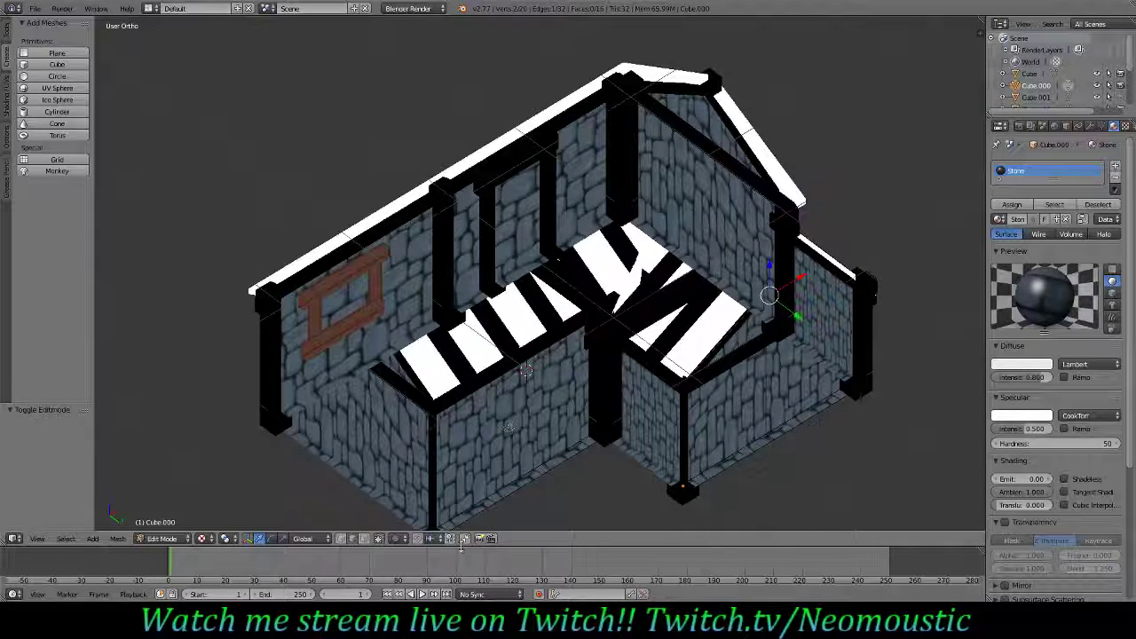
left_click(366, 538)
right_click(513, 424)
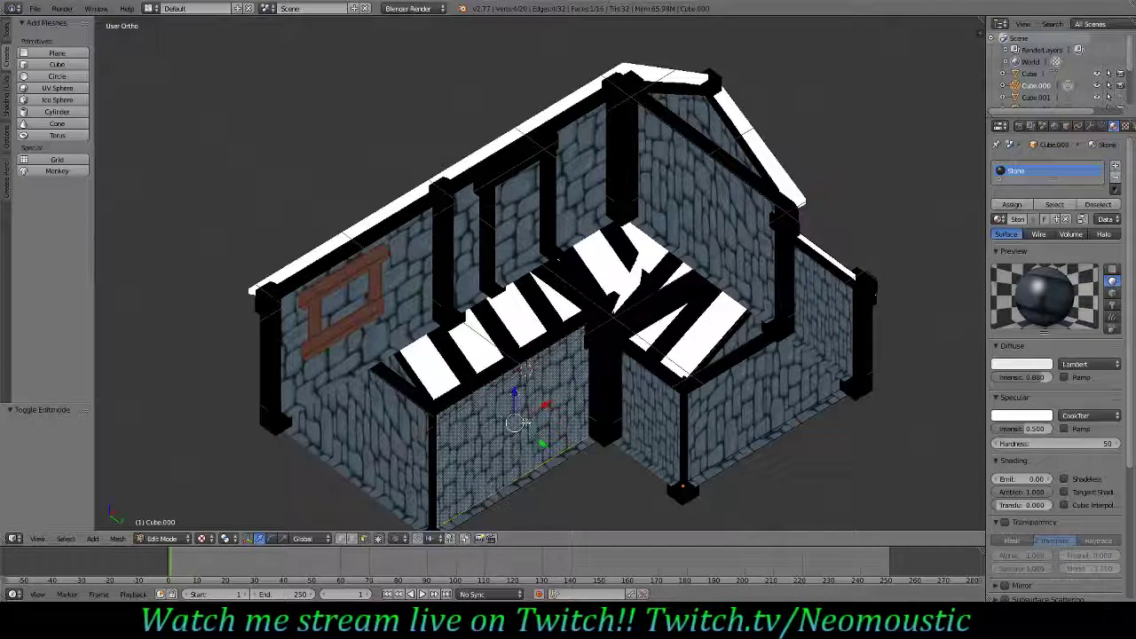
key("x")
left_click(533, 425)
right_click(550, 450)
key("x")
left_click(538, 464)
- Delete the unneeded faces at the side wing's end of the stone wall mesh
right_click(783, 398)
key("x")
left_click(779, 401)
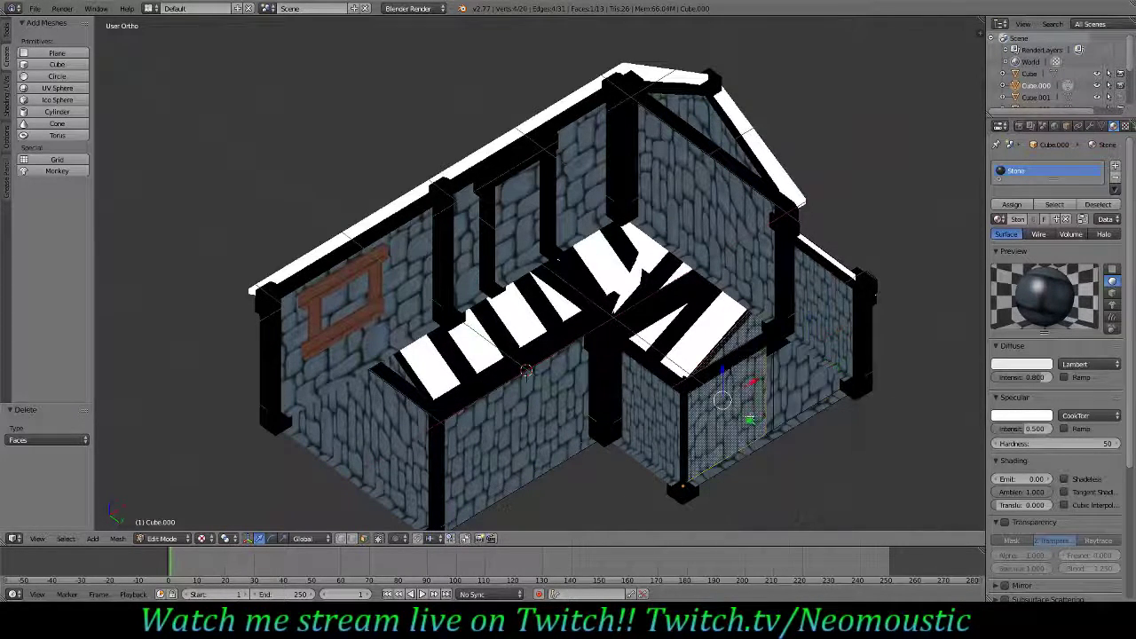
left_click(750, 418)
key("x")
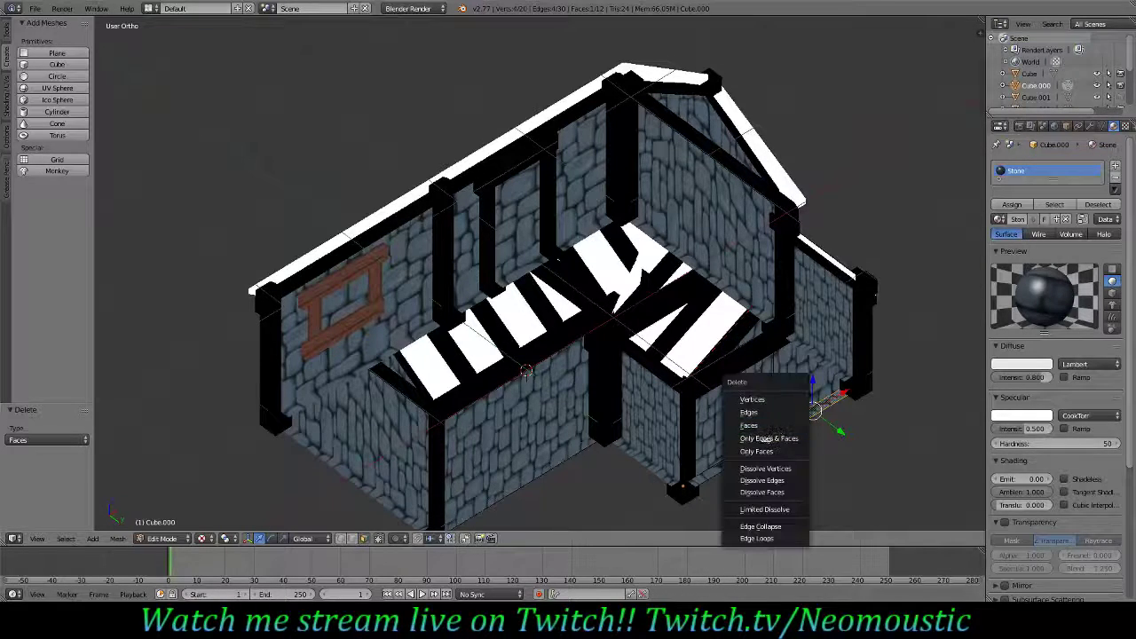
left_click(759, 427)
key("x")
left_click(750, 450)
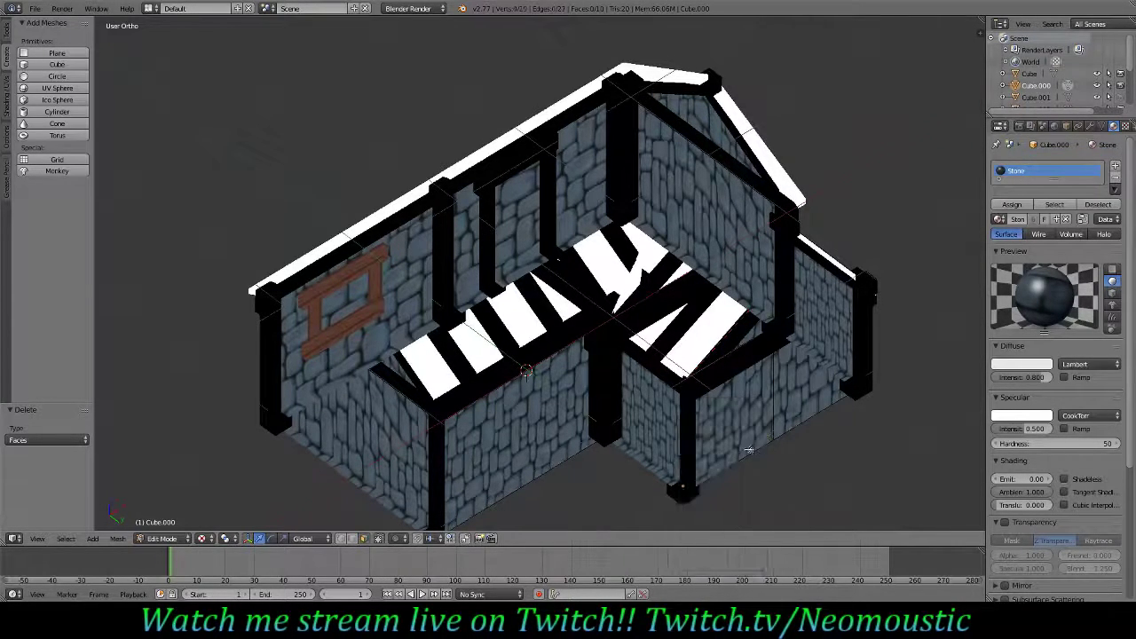